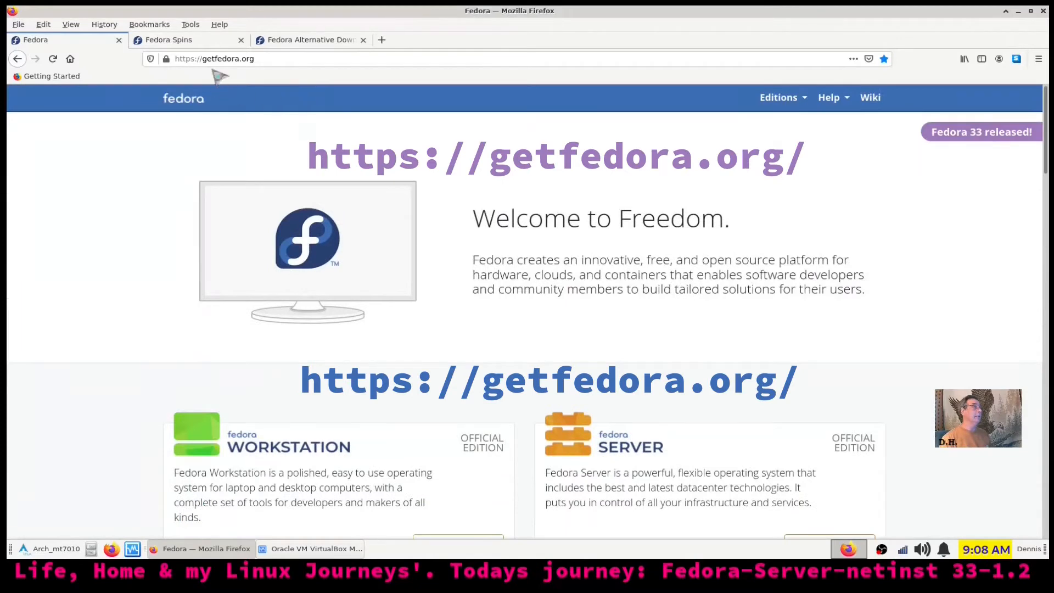
Minimize Firefox to bring up the VirtualBox Manager with the powered-off Fedora netinstall VM
{"action": "left_click", "coordinate": [1019, 11]}
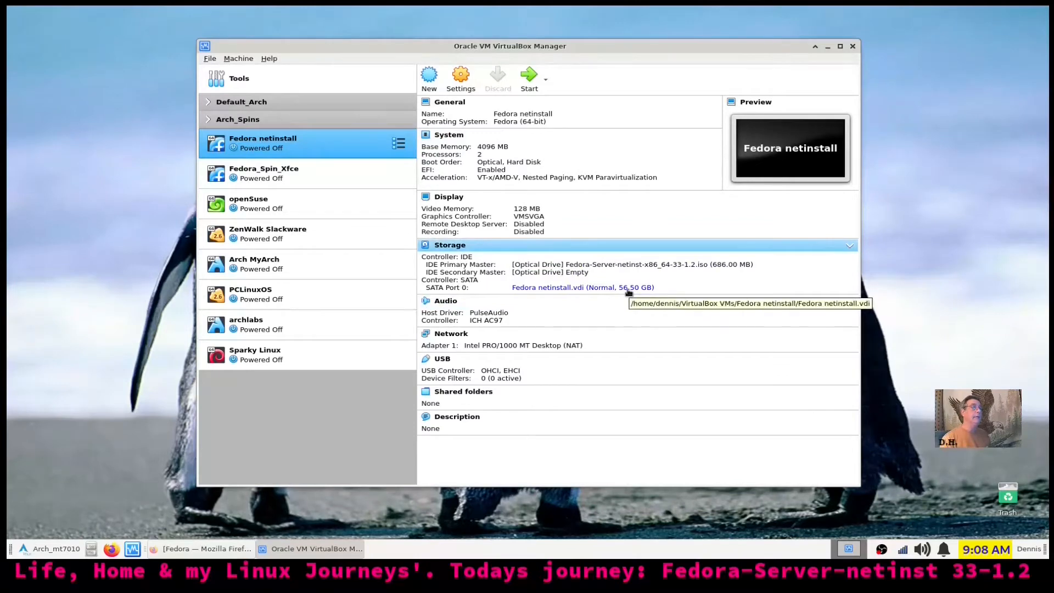
Start the Fedora netinstall VM from its start-up disk and select Install Fedora 33 at the boot menu
{"action": "left_click", "coordinate": [529, 76]}
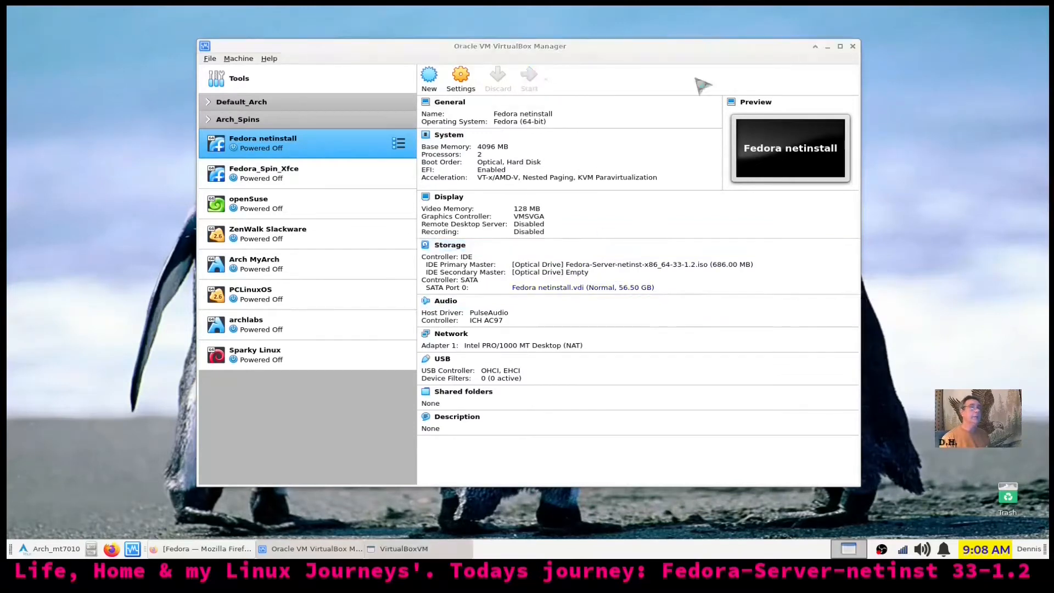
{"action": "left_click", "coordinate": [827, 47]}
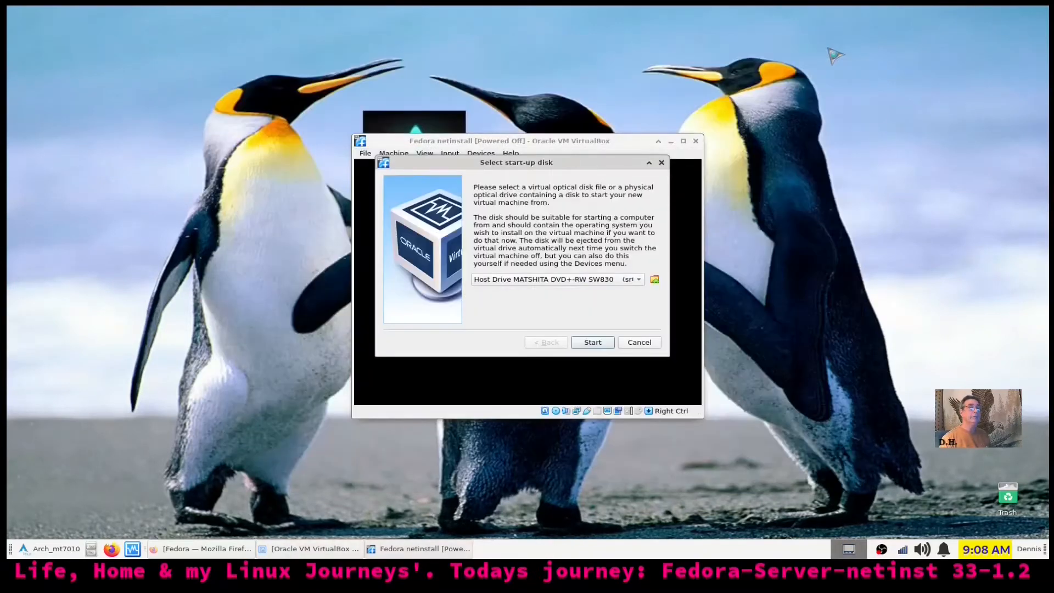
{"action": "left_click", "coordinate": [592, 342]}
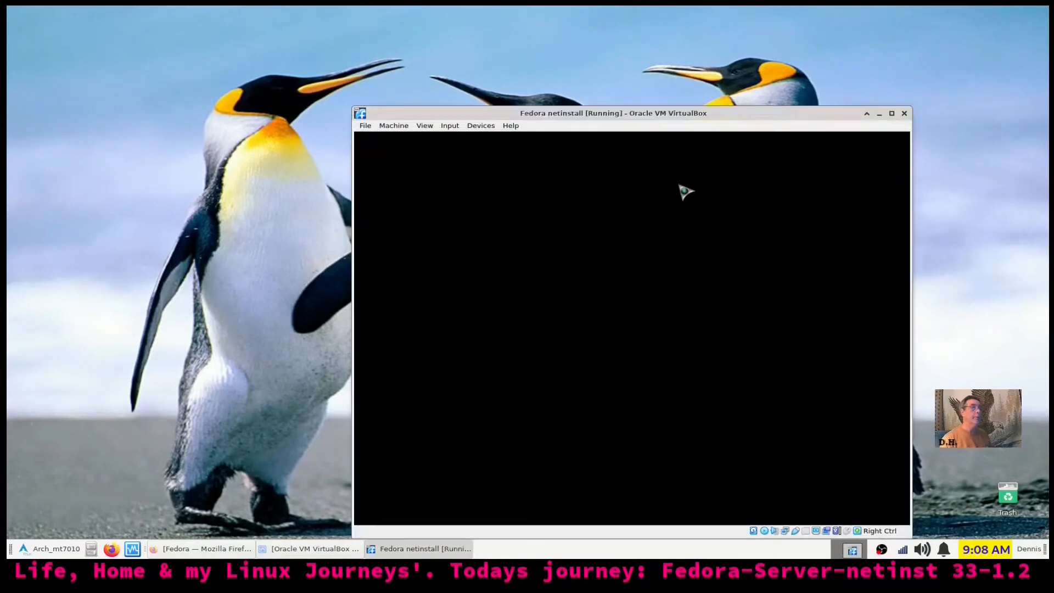
{"action": "left_click_drag", "start_coordinate": [744, 115], "coordinate": [698, 95]}
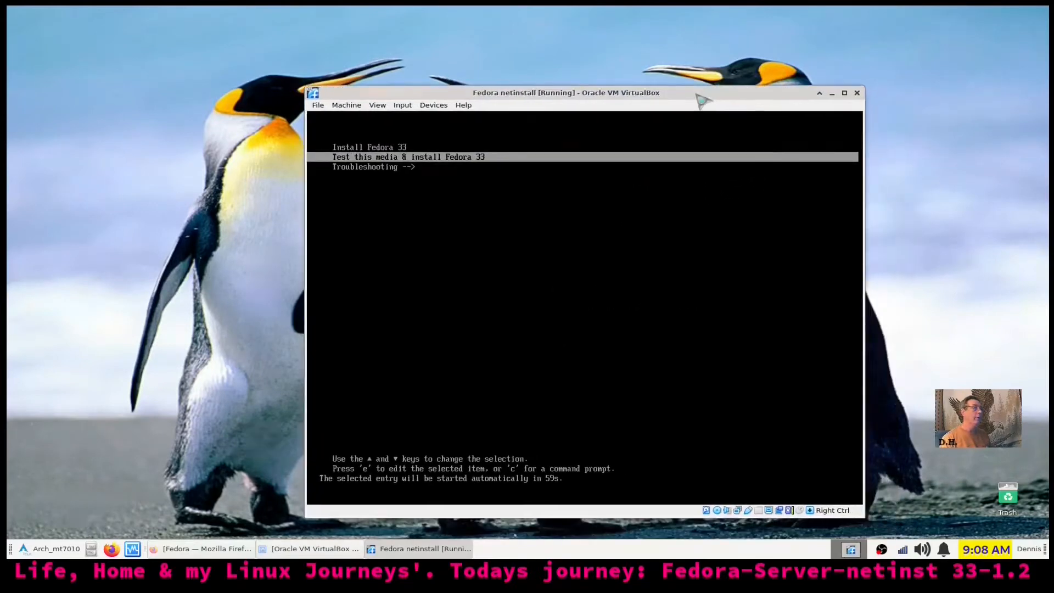
{"action": "key", "text": "Down"}
{"action": "key", "text": "Up"}
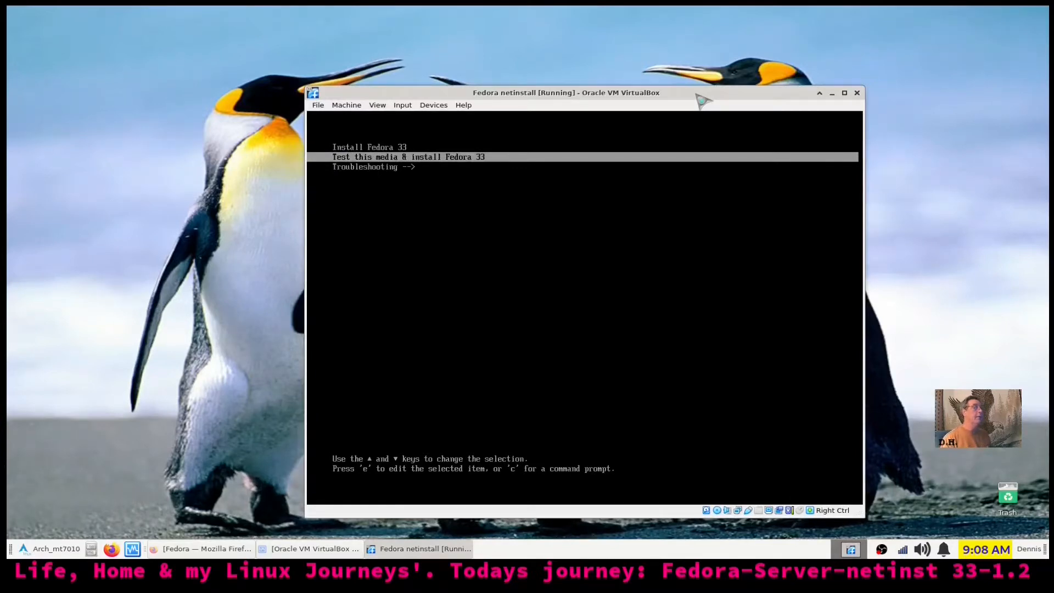
{"action": "key", "text": "Up"}
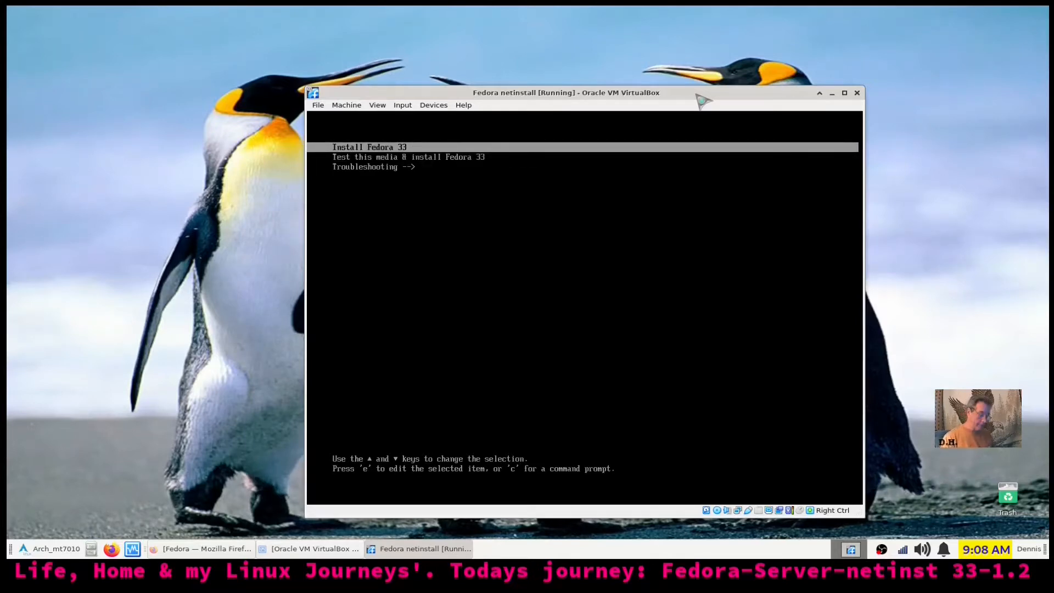
Boot Install Fedora 33, enlarge the VM window, and switch the VM to full-screen mode
{"action": "key", "text": "Return"}
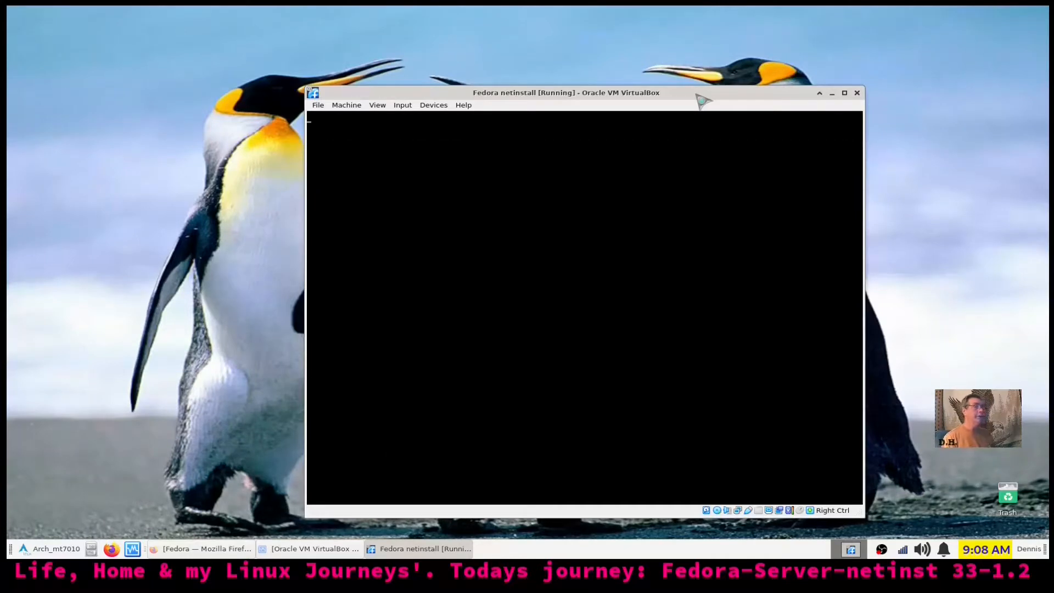
{"action": "left_click_drag", "start_coordinate": [626, 93], "coordinate": [621, 64]}
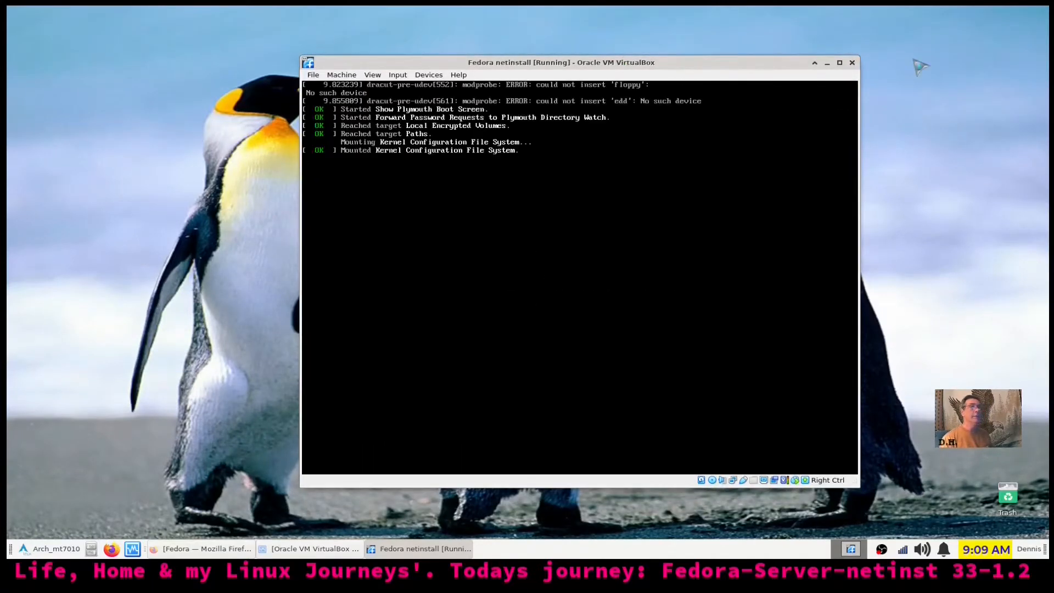
{"action": "left_click_drag", "start_coordinate": [859, 56], "coordinate": [899, 33]}
{"action": "left_click_drag", "start_coordinate": [828, 43], "coordinate": [790, 59]}
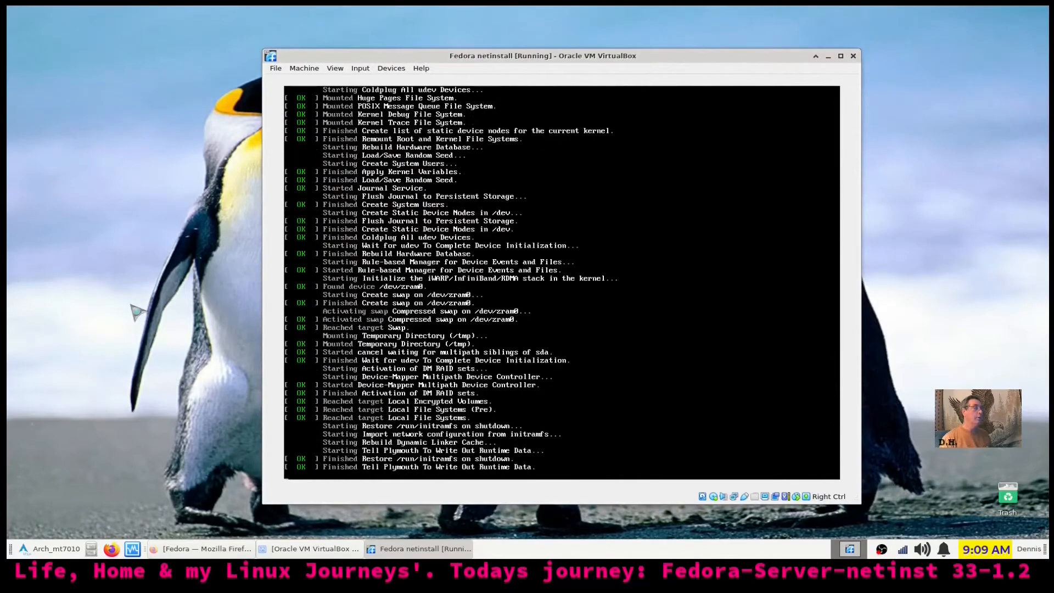
{"action": "key", "text": "ctrl+f"}
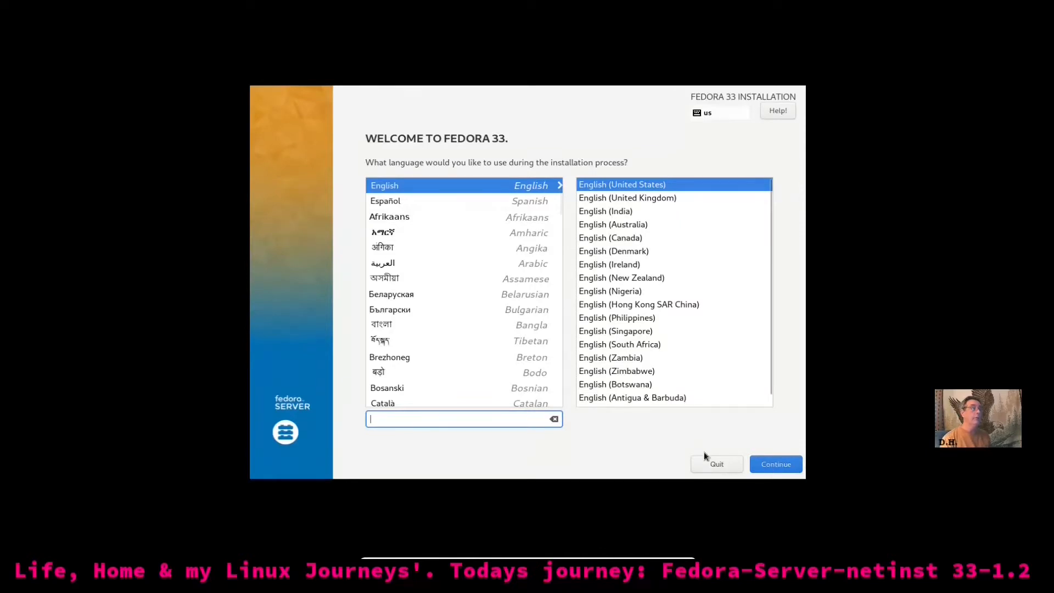
Continue with English (United States) from the Welcome to Fedora 33 page
{"action": "left_click", "coordinate": [781, 469]}
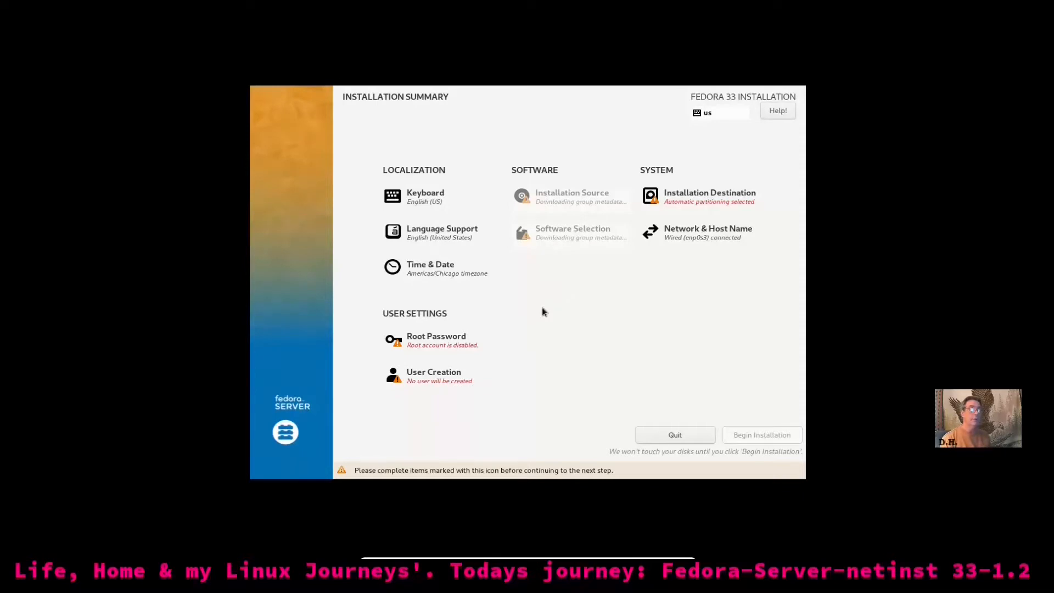
Choose the 56.5 GiB ATA VBOX HARDDISK as destination with Custom storage configuration
{"action": "left_click", "coordinate": [695, 203]}
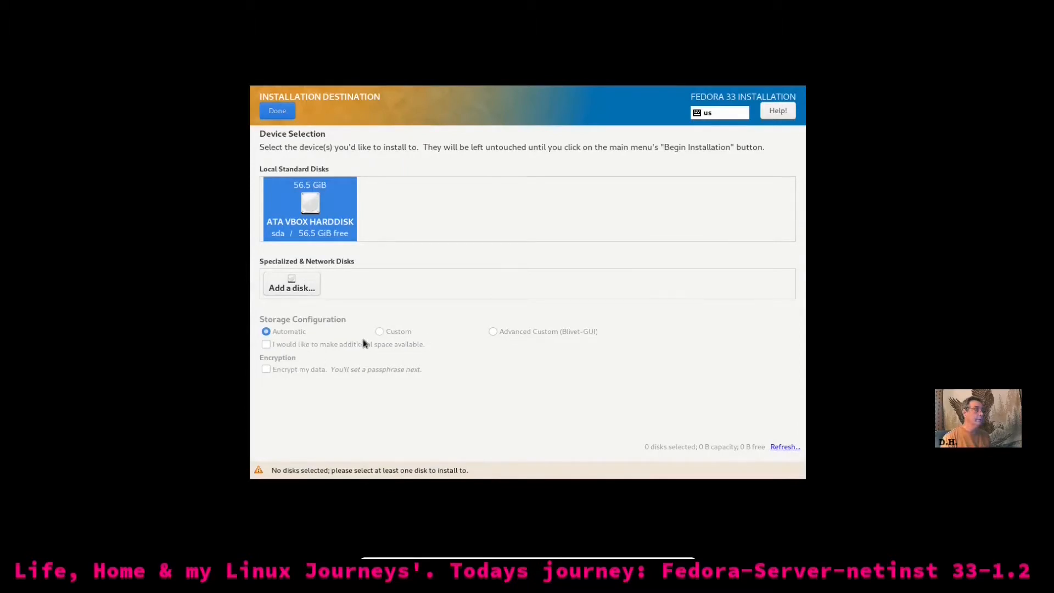
{"action": "left_click", "coordinate": [316, 208]}
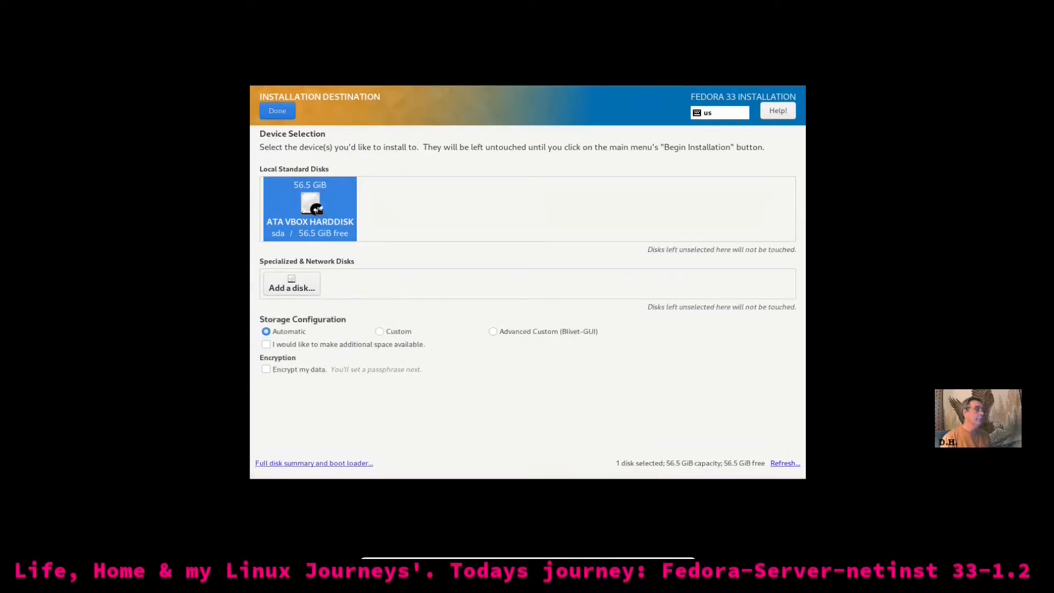
{"action": "left_click", "coordinate": [379, 331]}
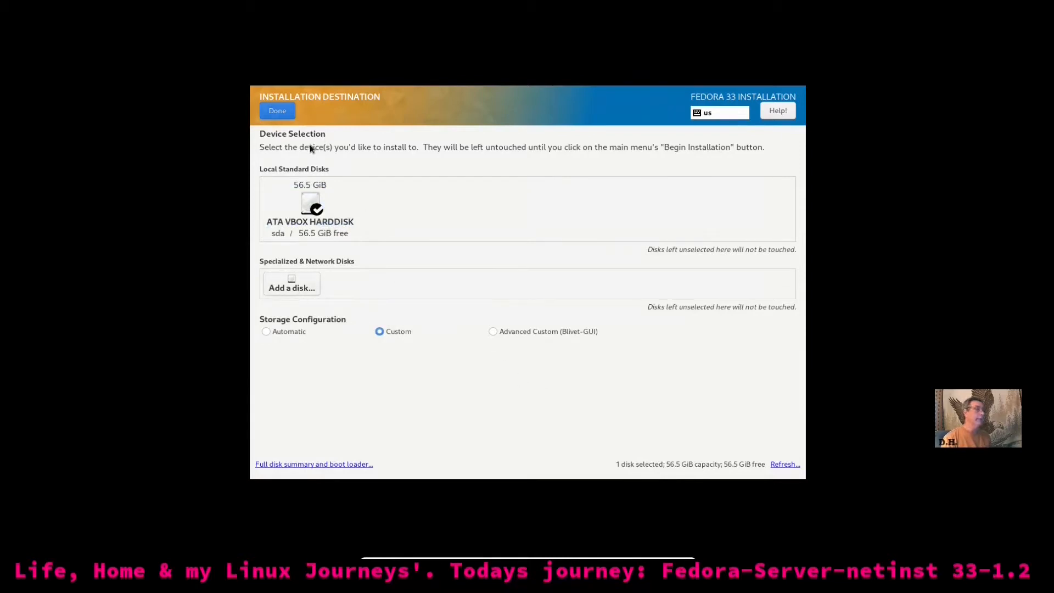
{"action": "left_click", "coordinate": [278, 112]}
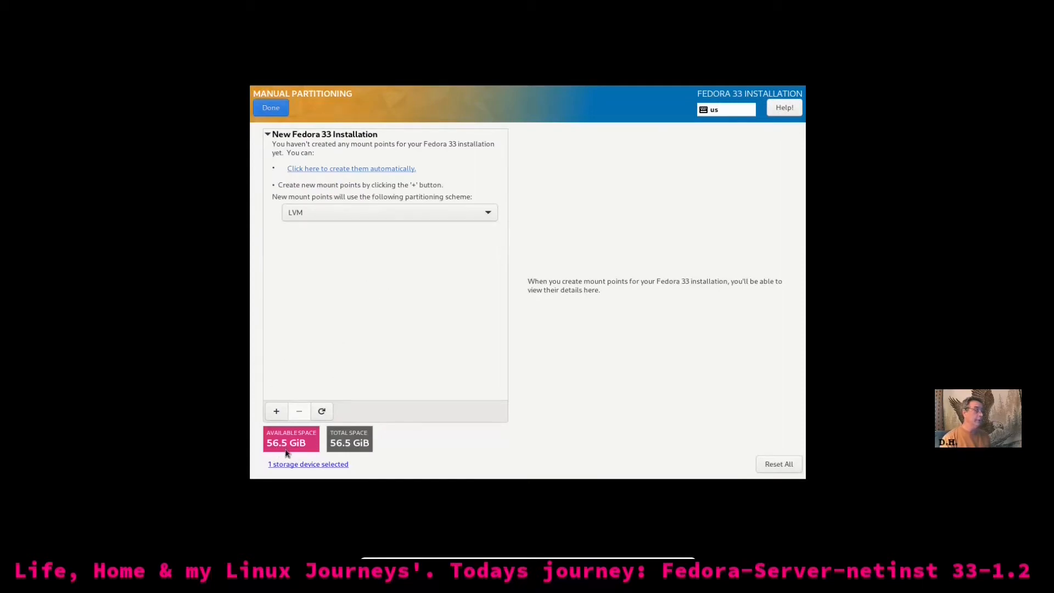
Add a /boot/efi mount point of 512M
{"action": "left_click", "coordinate": [276, 411]}
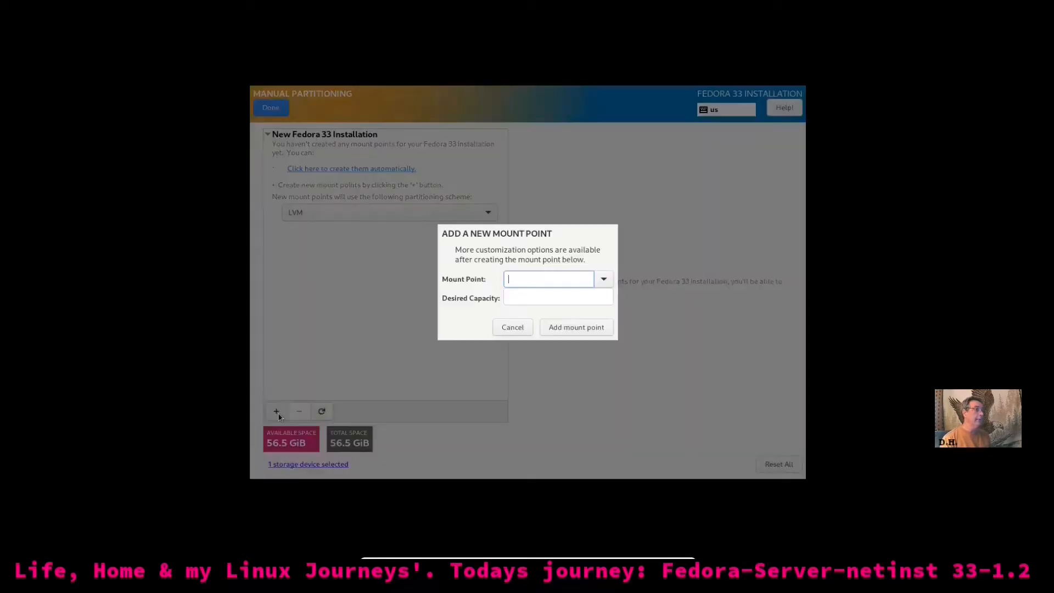
{"action": "left_click", "coordinate": [605, 278]}
{"action": "left_click", "coordinate": [574, 327]}
{"action": "left_click", "coordinate": [540, 297]}
{"action": "type", "text": "51"}
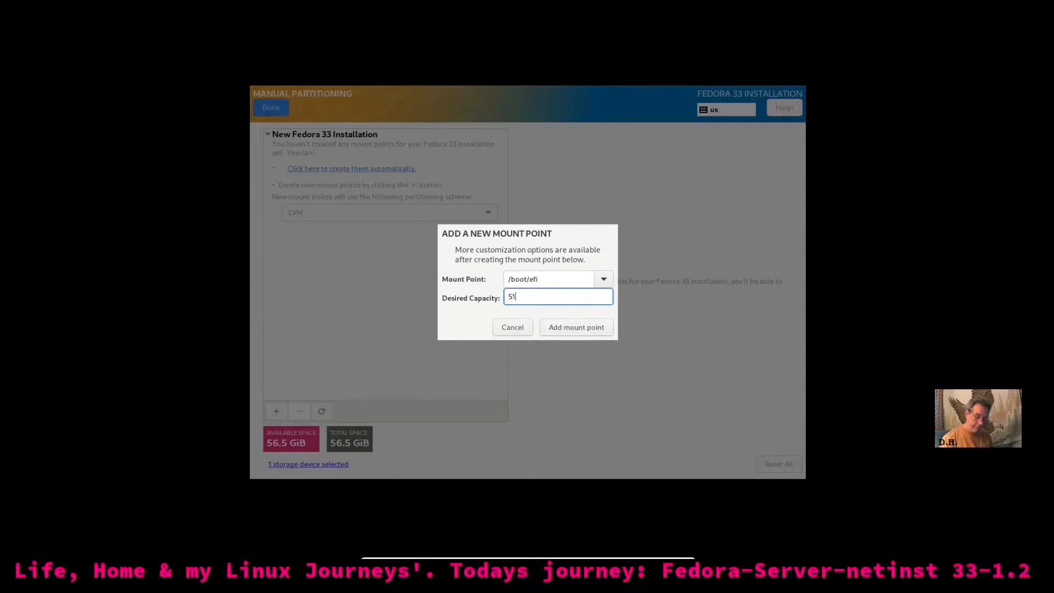
{"action": "type", "text": "2M"}
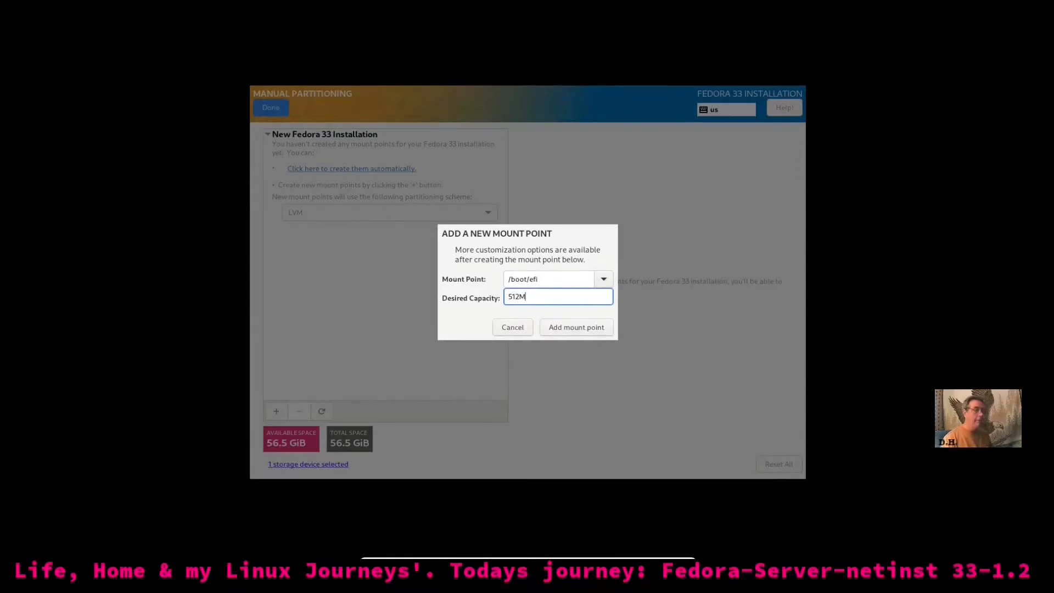
{"action": "left_click", "coordinate": [573, 329]}
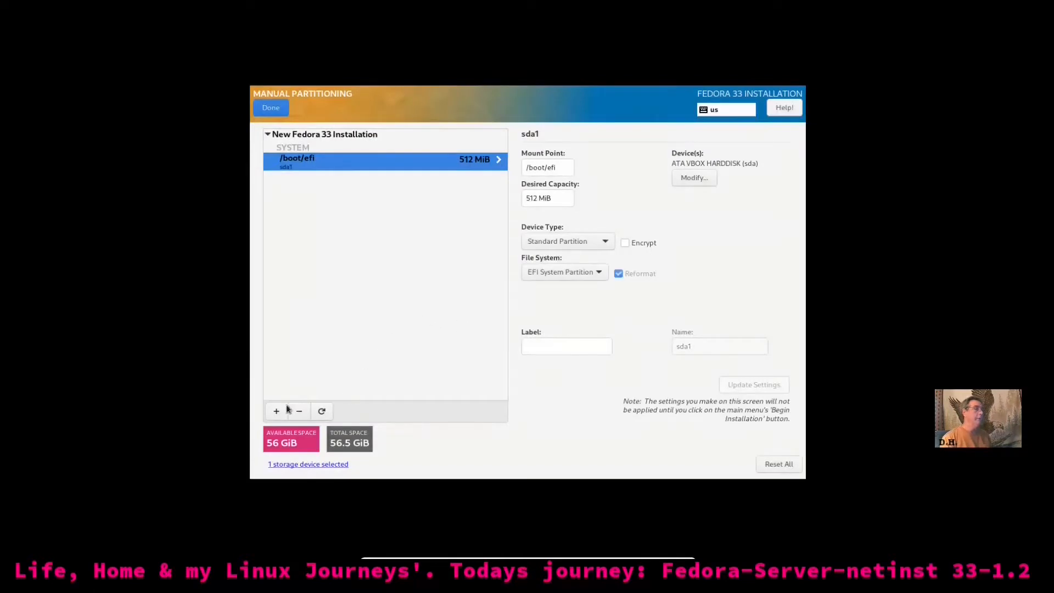
Add a 6G swap mount point
{"action": "left_click", "coordinate": [278, 411]}
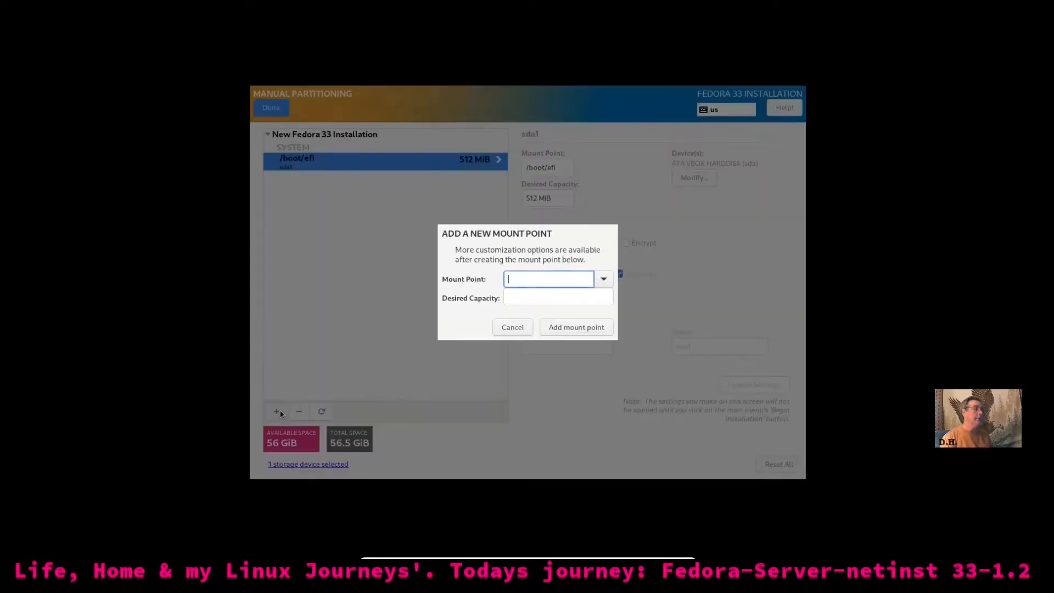
{"action": "left_click", "coordinate": [604, 279]}
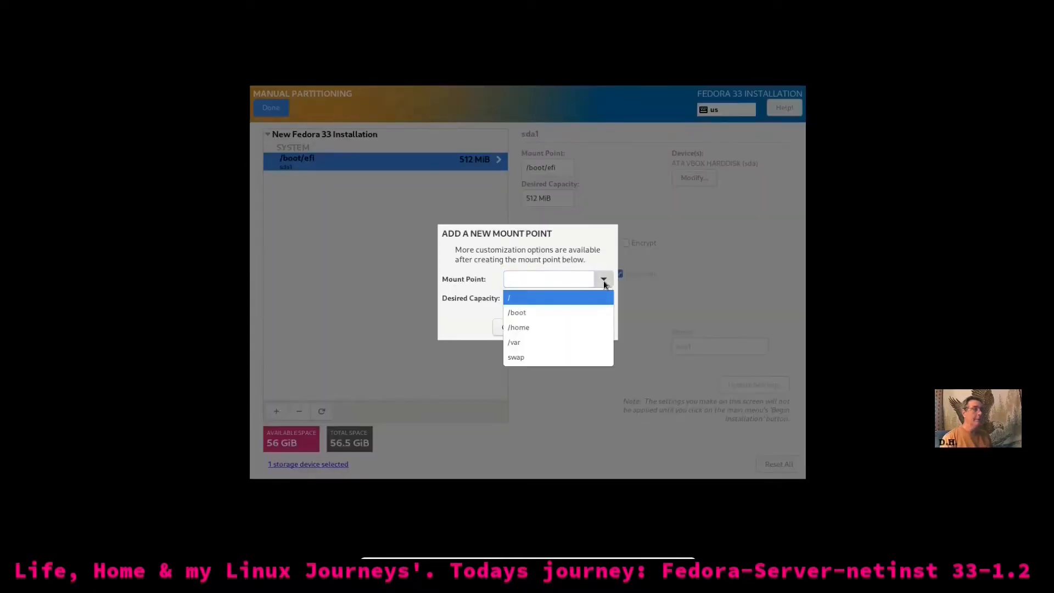
{"action": "left_click", "coordinate": [552, 360]}
{"action": "left_click", "coordinate": [534, 297]}
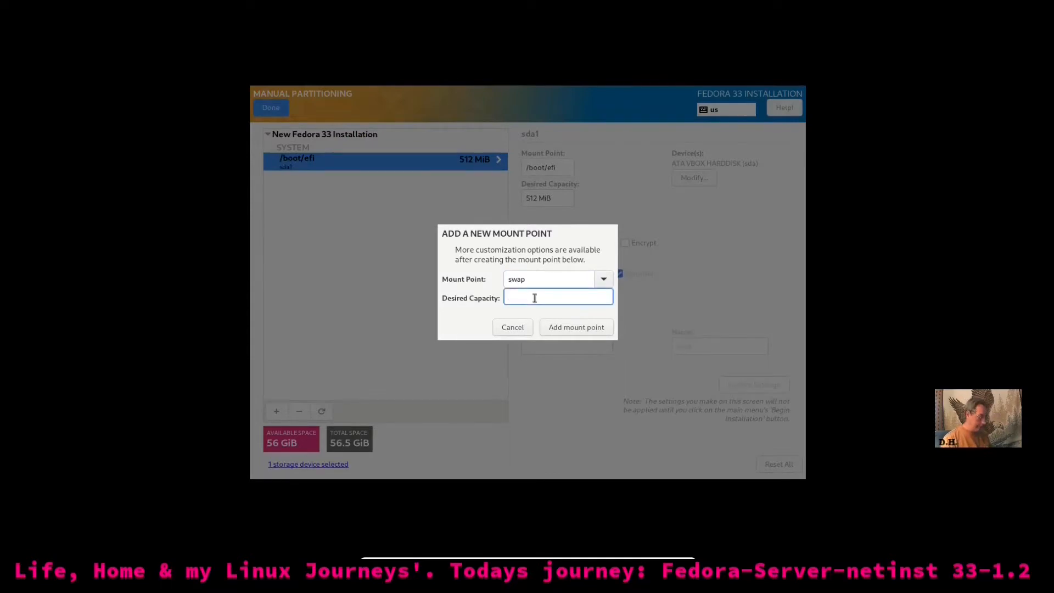
{"action": "type", "text": "6G"}
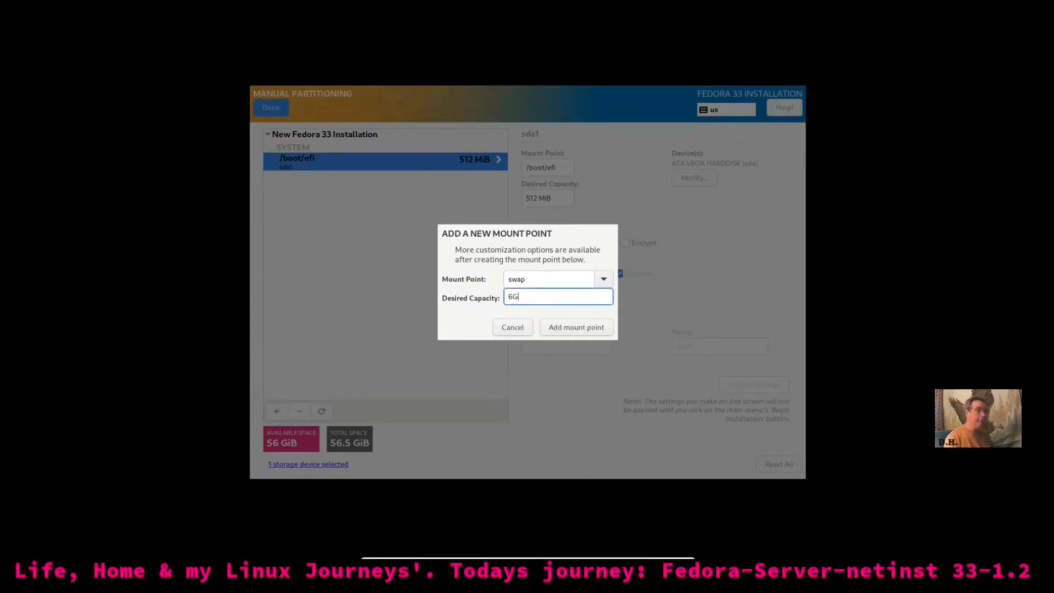
{"action": "left_click", "coordinate": [598, 329]}
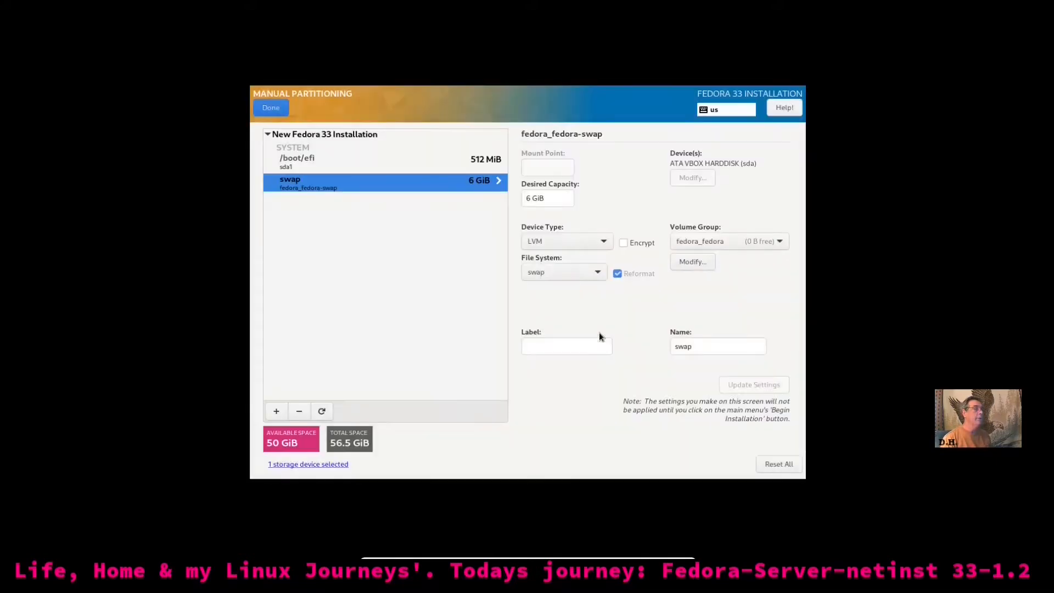
Add the root / mount point with 18G capacity
{"action": "left_click", "coordinate": [276, 412]}
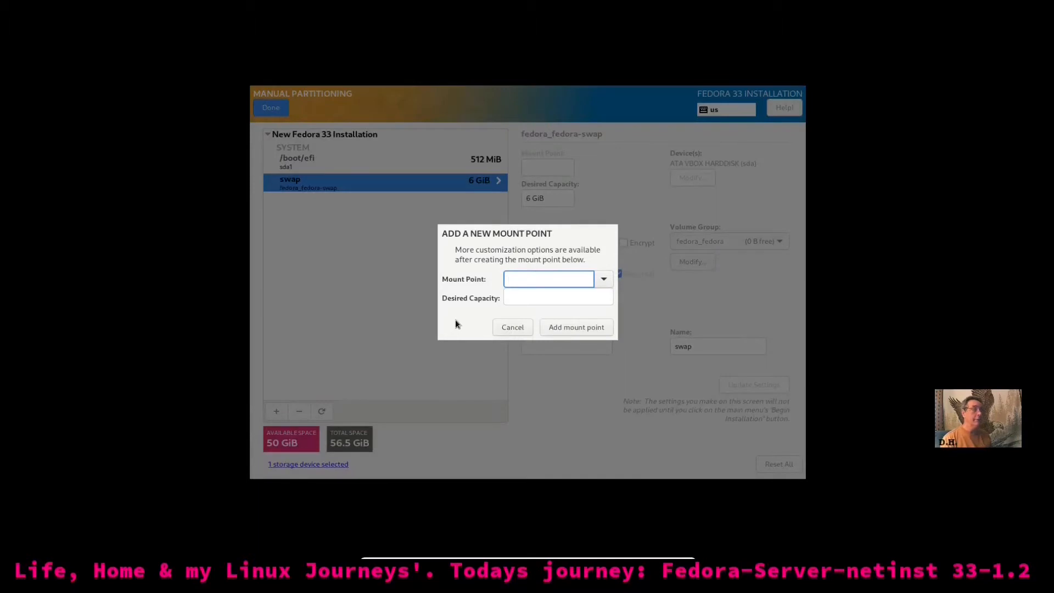
{"action": "left_click", "coordinate": [604, 279]}
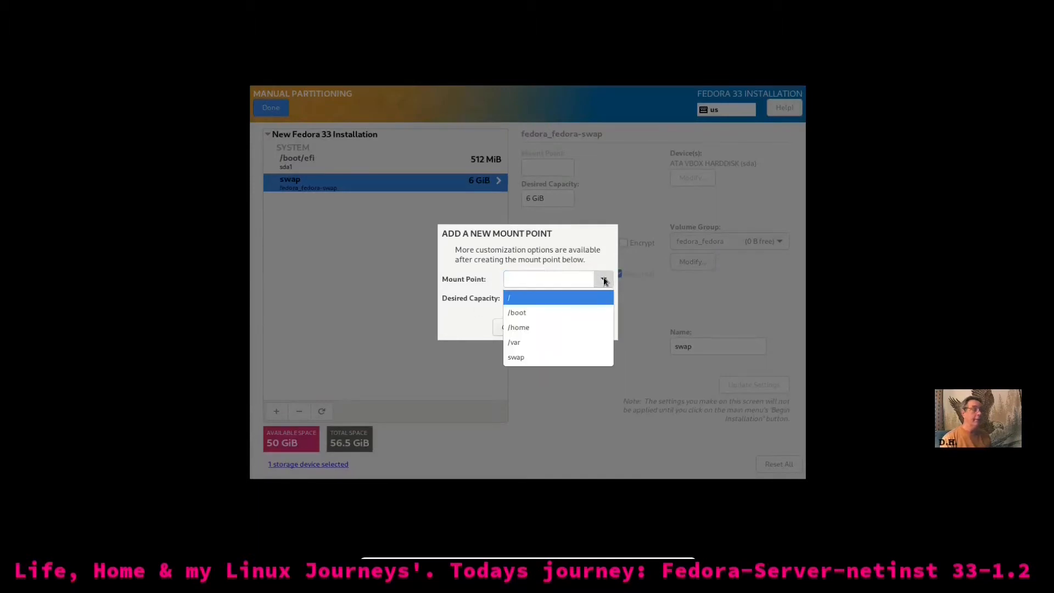
{"action": "left_click", "coordinate": [568, 303]}
{"action": "left_click", "coordinate": [558, 298]}
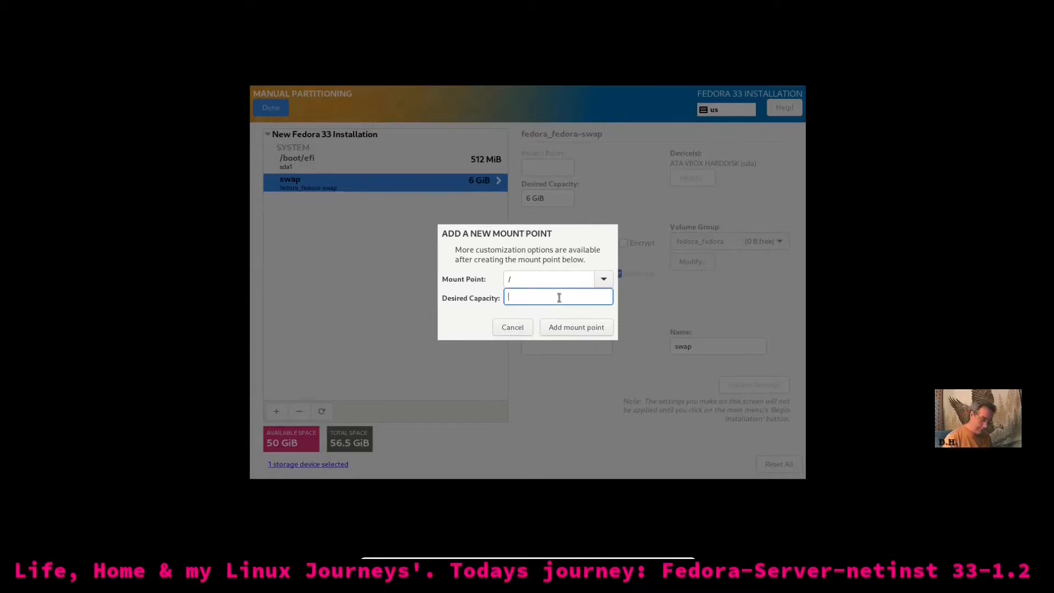
{"action": "type", "text": "18G"}
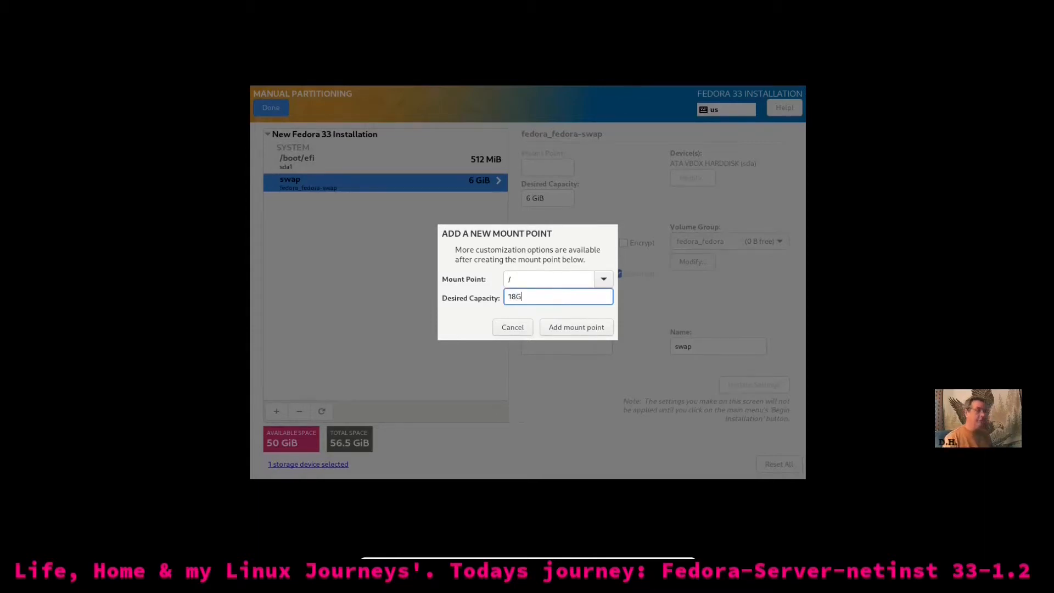
{"action": "left_click", "coordinate": [551, 327]}
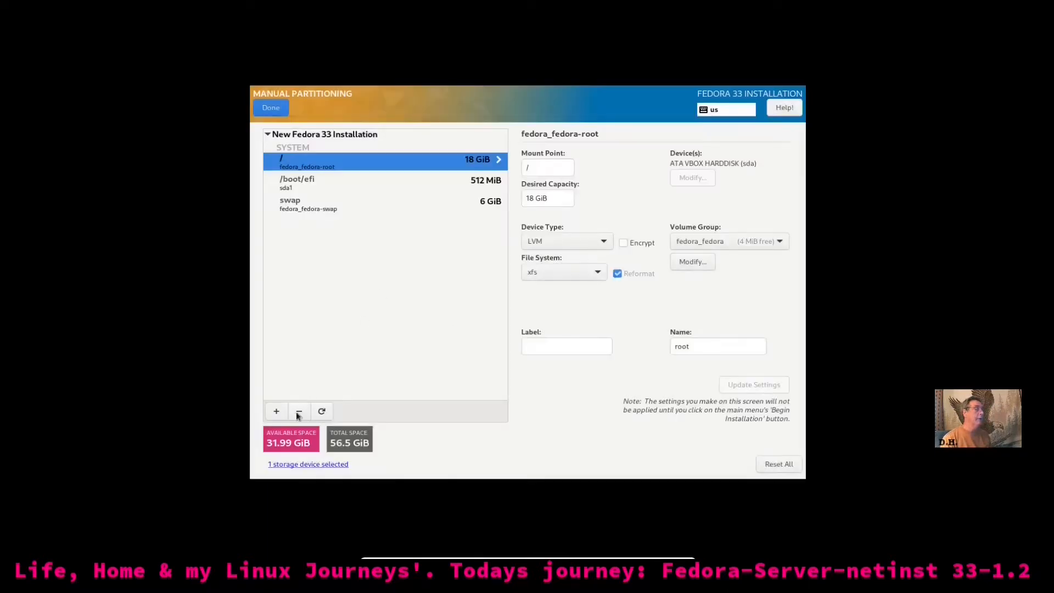
Add a /home mount point using the remaining free space
{"action": "left_click", "coordinate": [277, 412]}
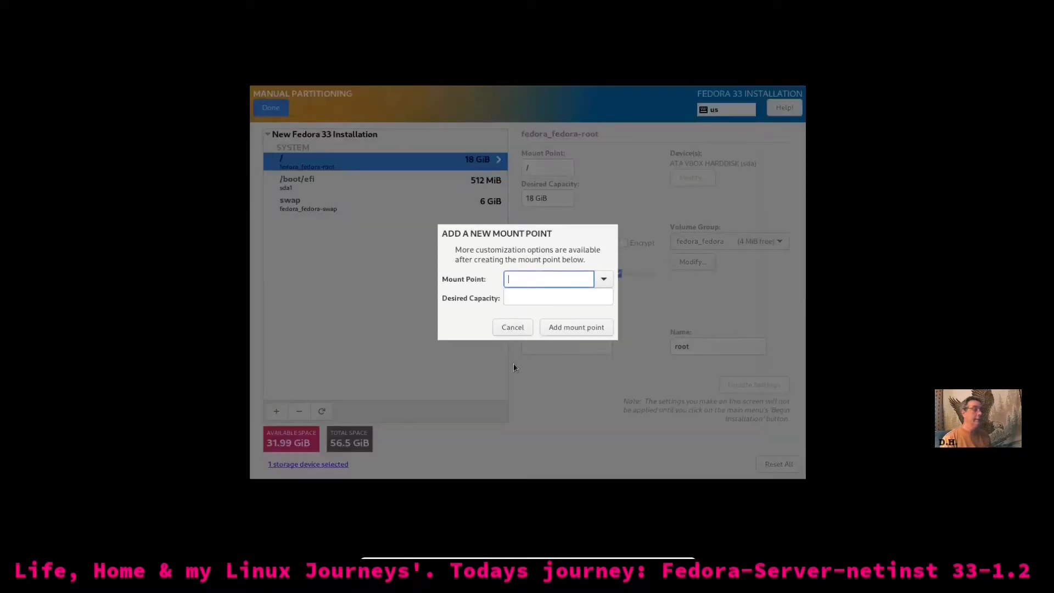
{"action": "left_click", "coordinate": [604, 279]}
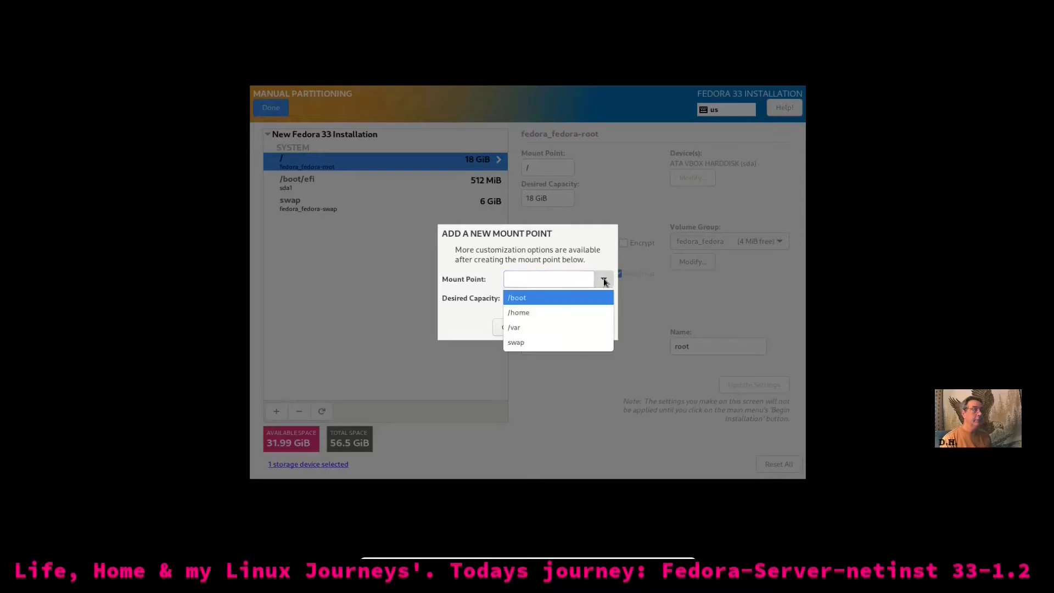
{"action": "left_click", "coordinate": [580, 311]}
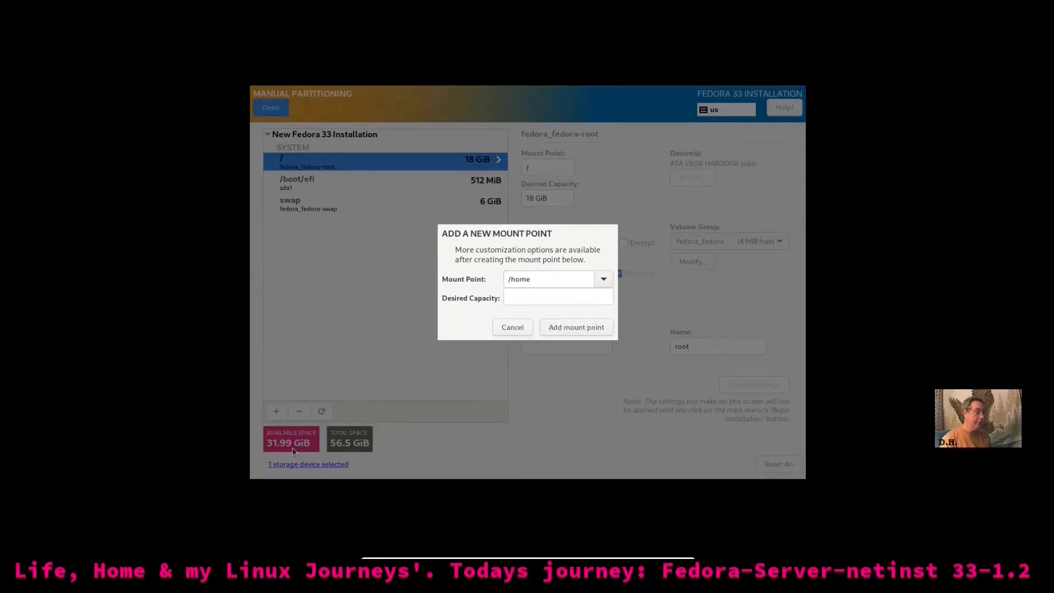
{"action": "left_click", "coordinate": [577, 328]}
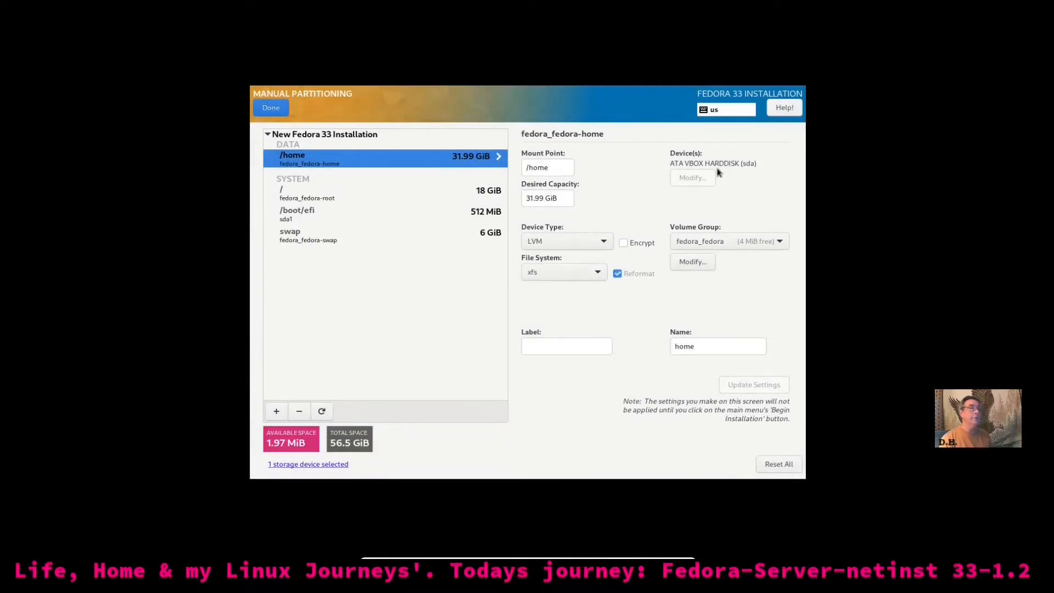
Make /home a Standard Partition with ext4 file system and label 'home'
{"action": "left_click", "coordinate": [605, 245]}
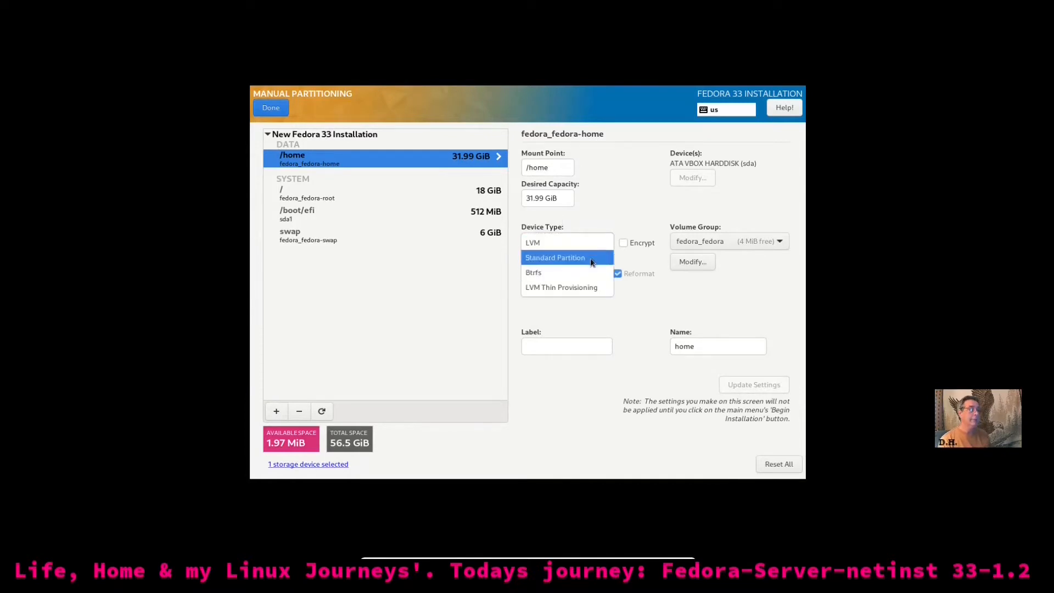
{"action": "left_click", "coordinate": [592, 263]}
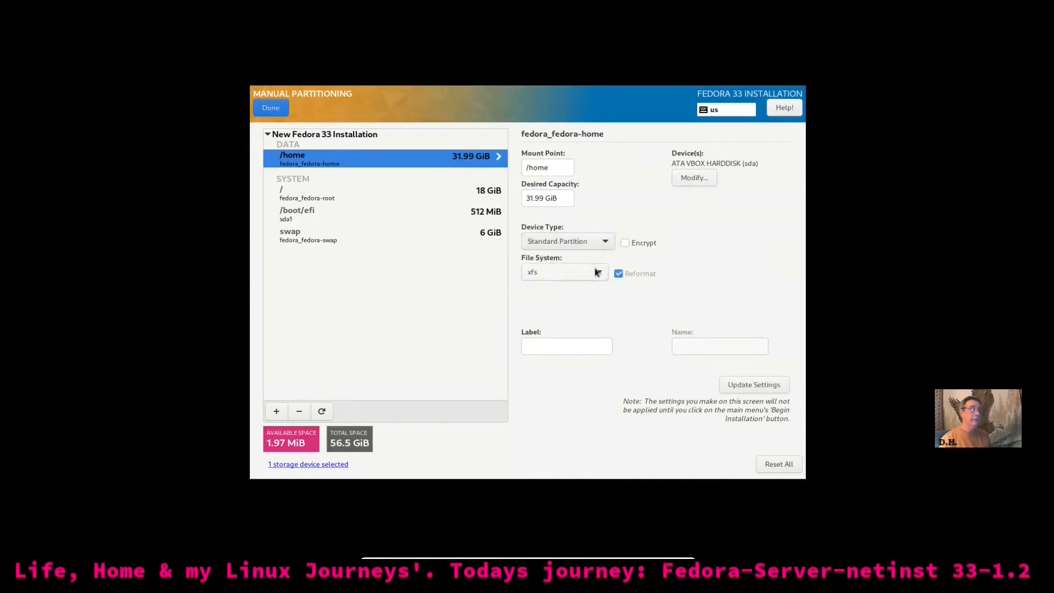
{"action": "left_click", "coordinate": [600, 275]}
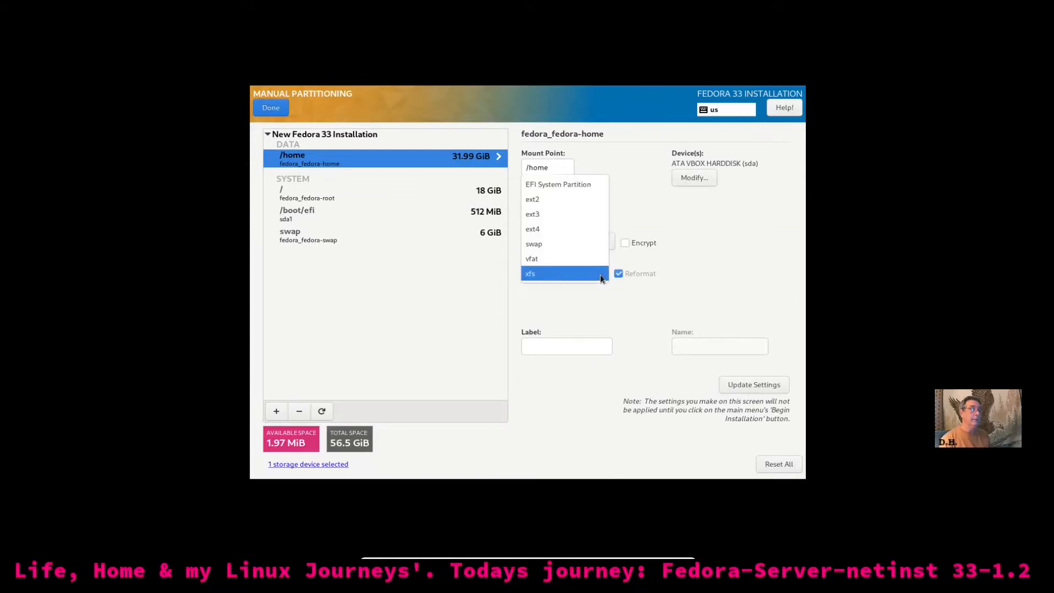
{"action": "left_click", "coordinate": [584, 229]}
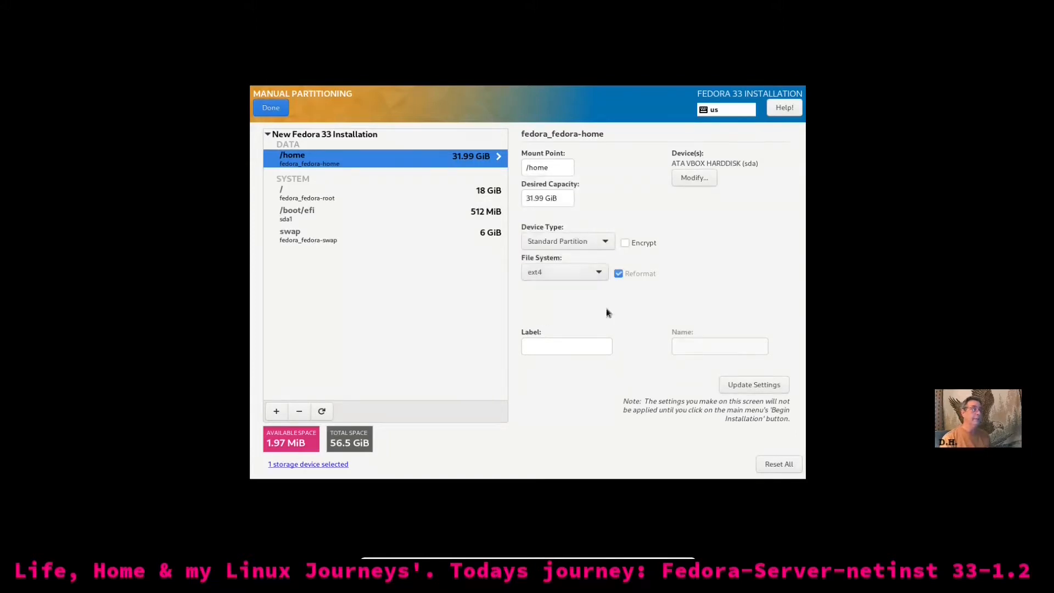
{"action": "left_click", "coordinate": [581, 346]}
{"action": "type", "text": "home"}
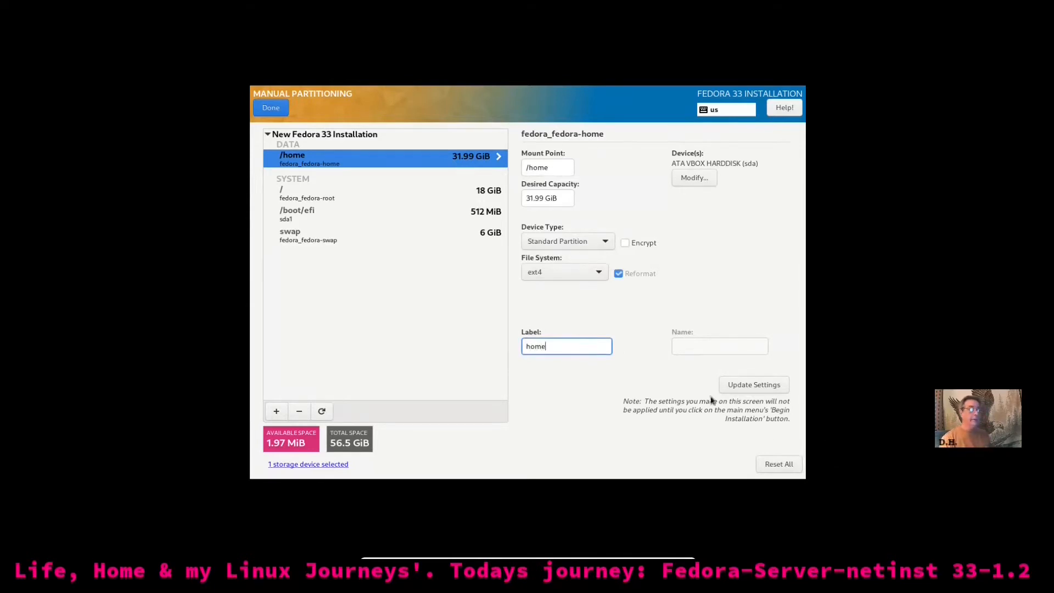
{"action": "left_click", "coordinate": [727, 384]}
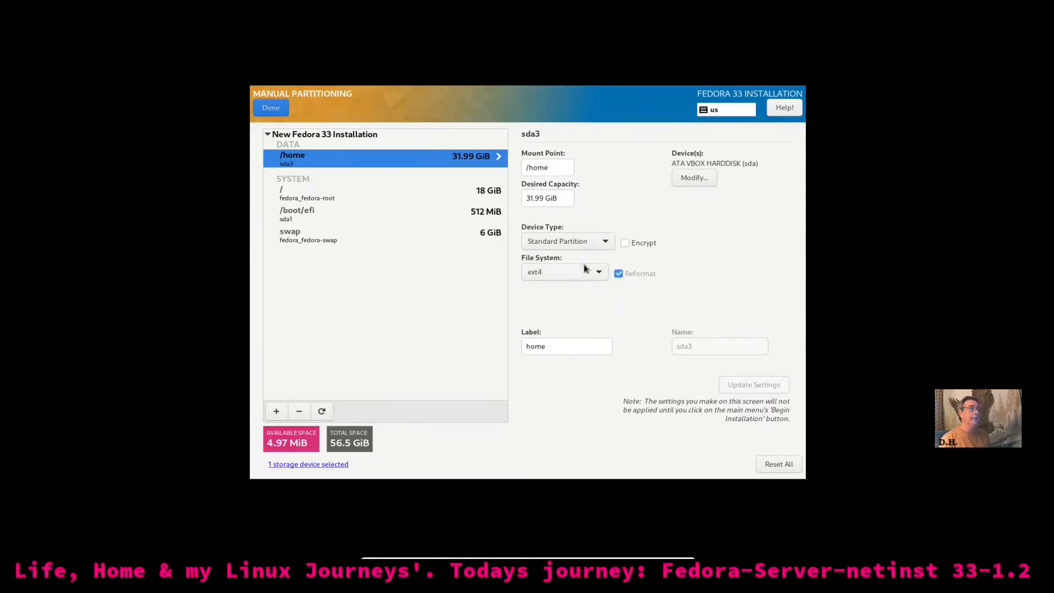
Change the swap device type to Standard Partition
{"action": "left_click", "coordinate": [291, 239]}
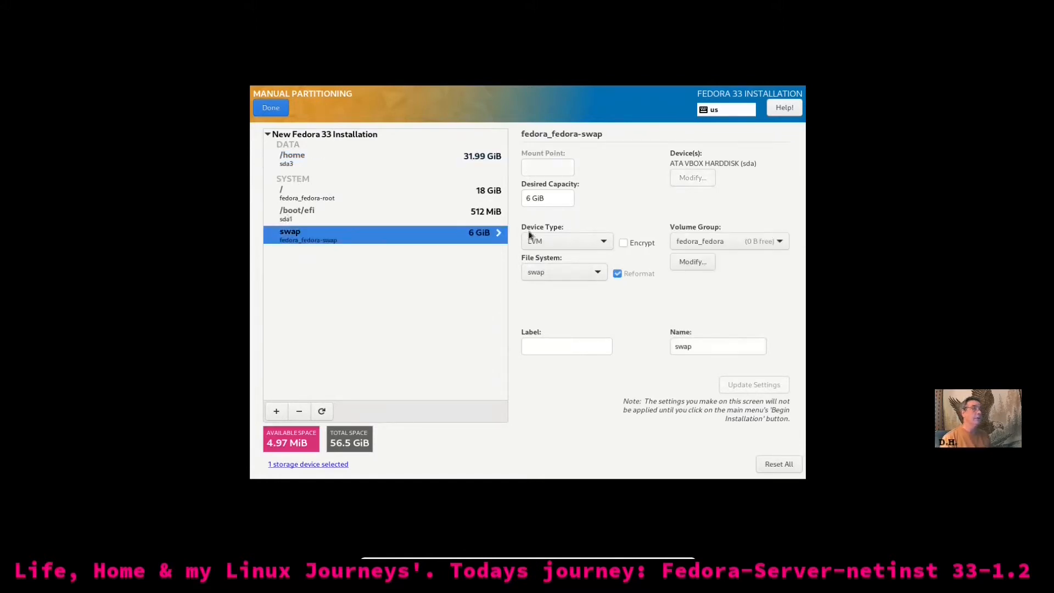
{"action": "left_click", "coordinate": [608, 238]}
{"action": "left_click", "coordinate": [593, 255]}
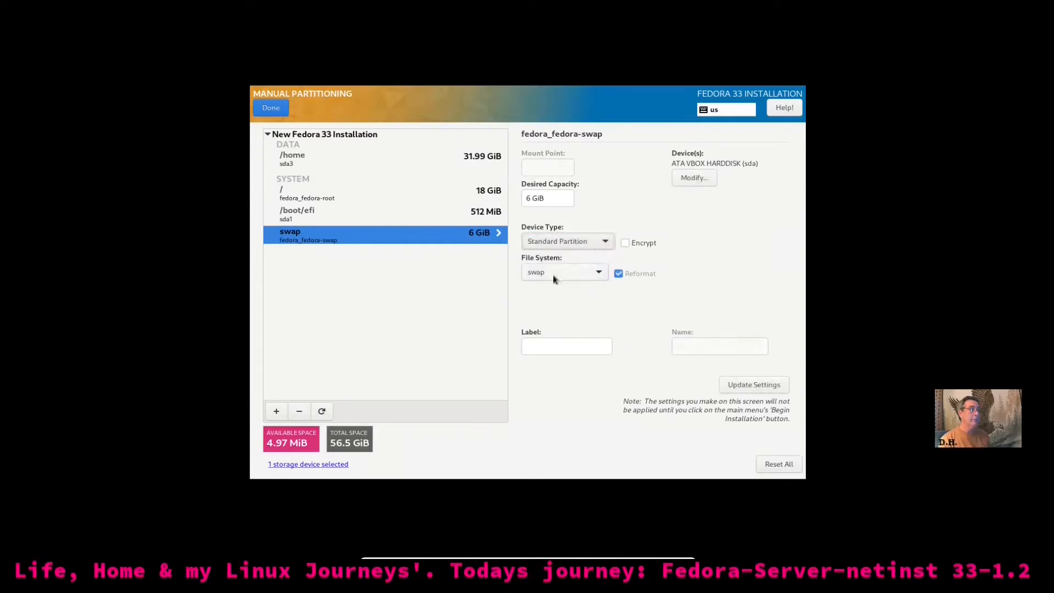
{"action": "left_click", "coordinate": [741, 387]}
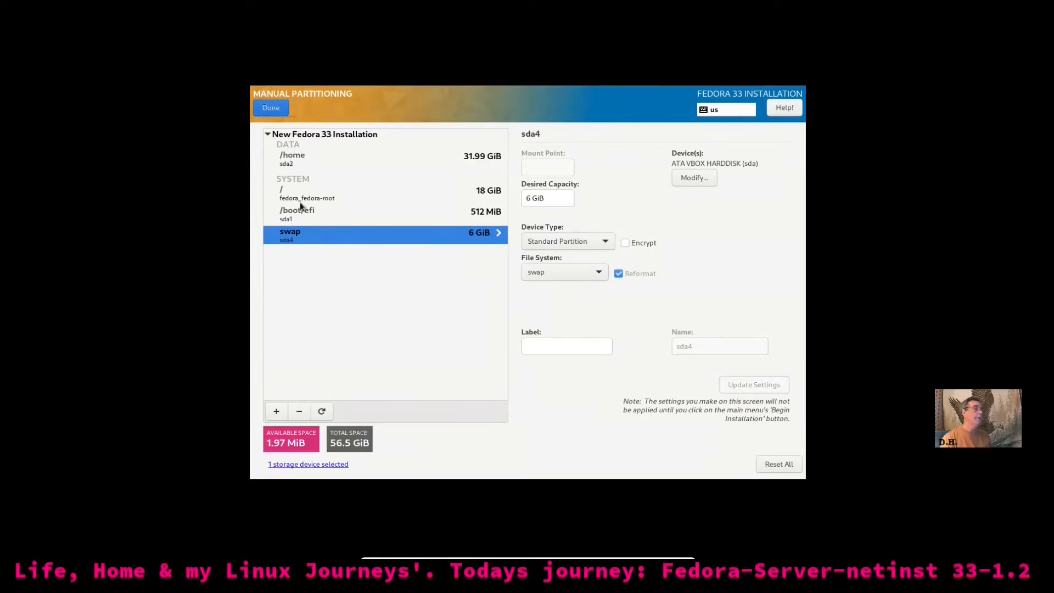
Make / a Standard Partition formatted ext4 with label 'root'
{"action": "left_click", "coordinate": [482, 193]}
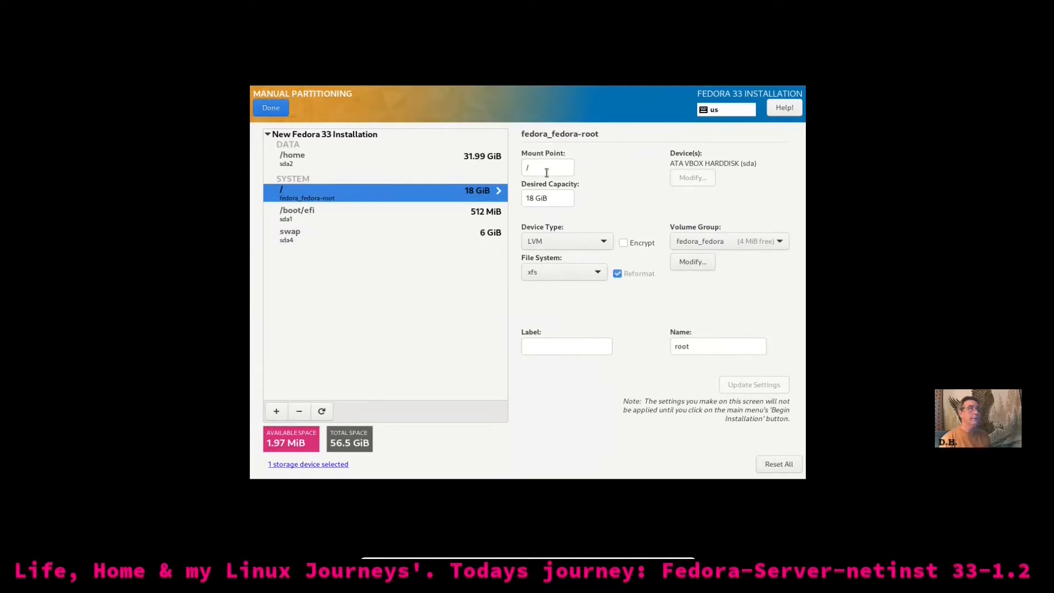
{"action": "left_click", "coordinate": [602, 242]}
{"action": "left_click", "coordinate": [592, 256]}
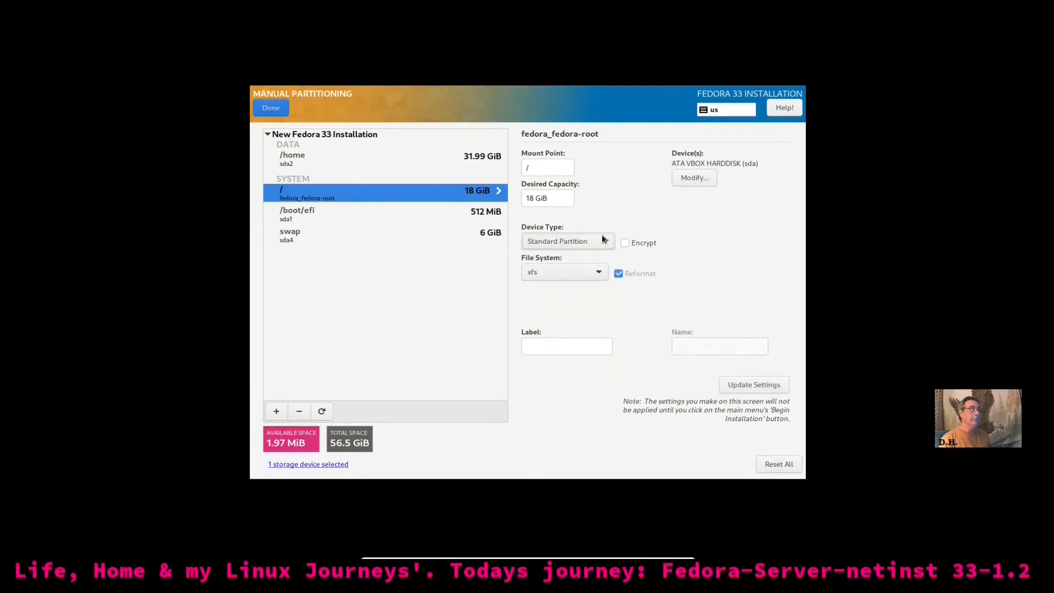
{"action": "left_click", "coordinate": [597, 271]}
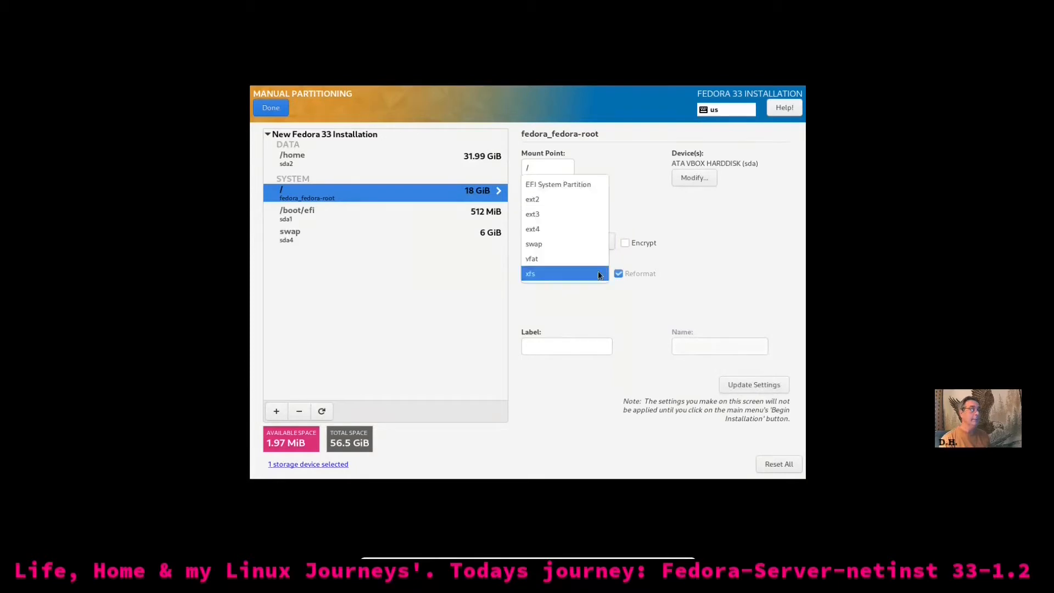
{"action": "left_click", "coordinate": [581, 235]}
{"action": "left_click", "coordinate": [559, 347]}
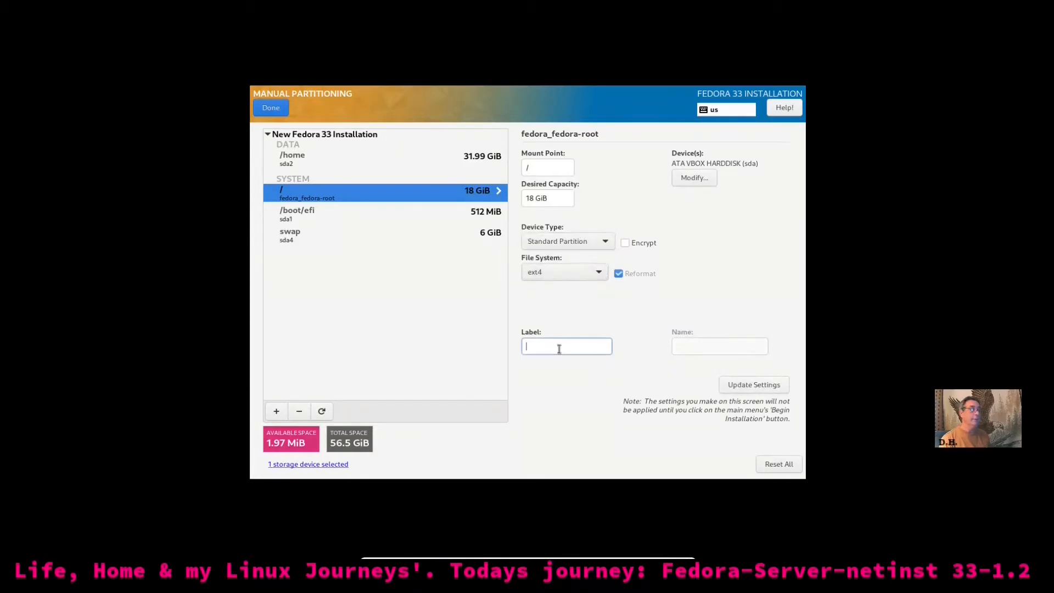
{"action": "type", "text": "root"}
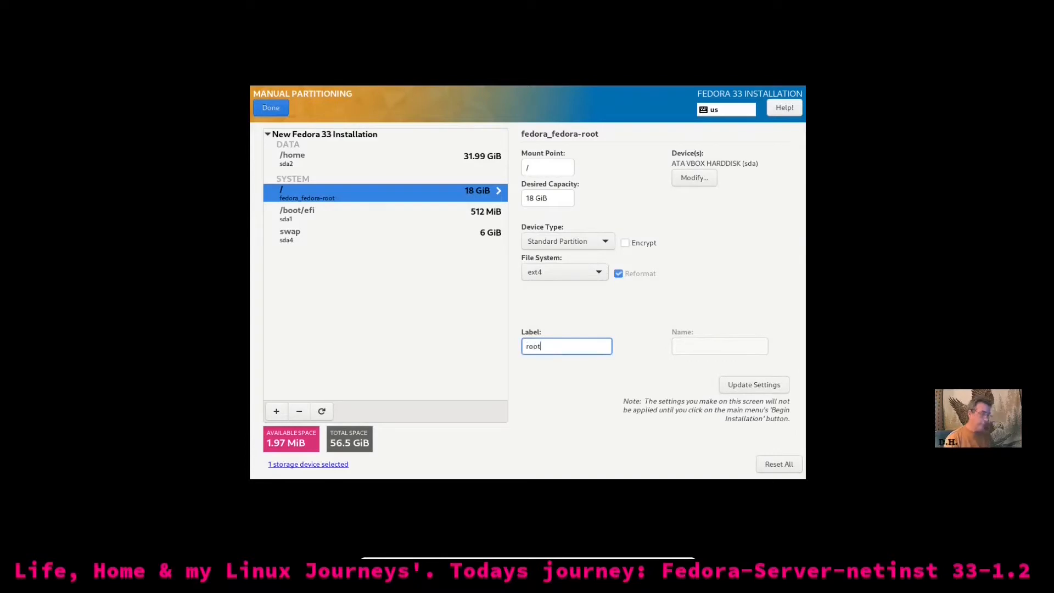
{"action": "left_click", "coordinate": [753, 384]}
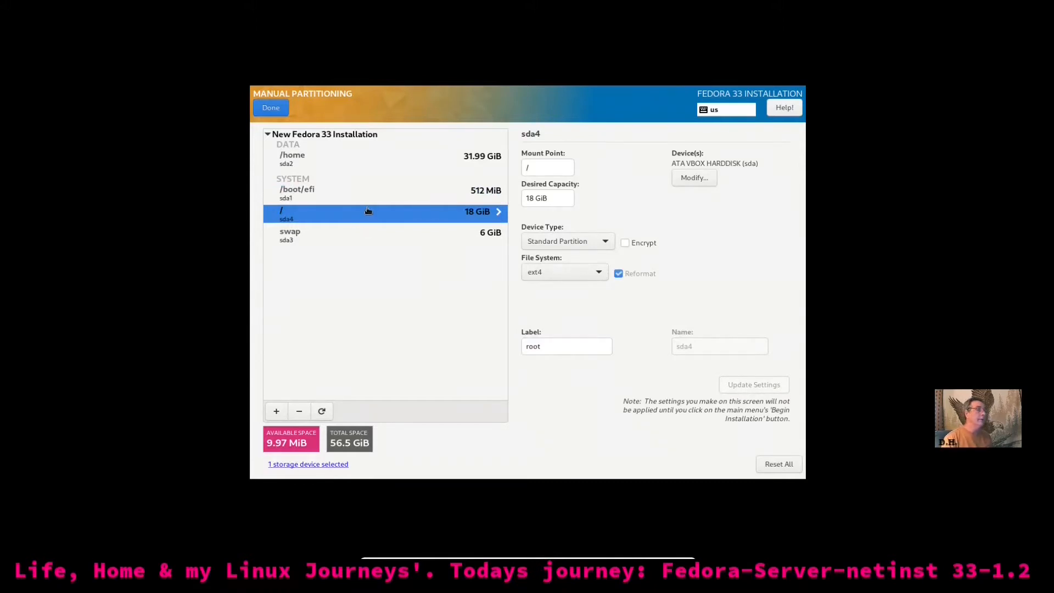
Review the partition layout and accept the summary of partitioning changes
{"action": "left_click", "coordinate": [312, 191]}
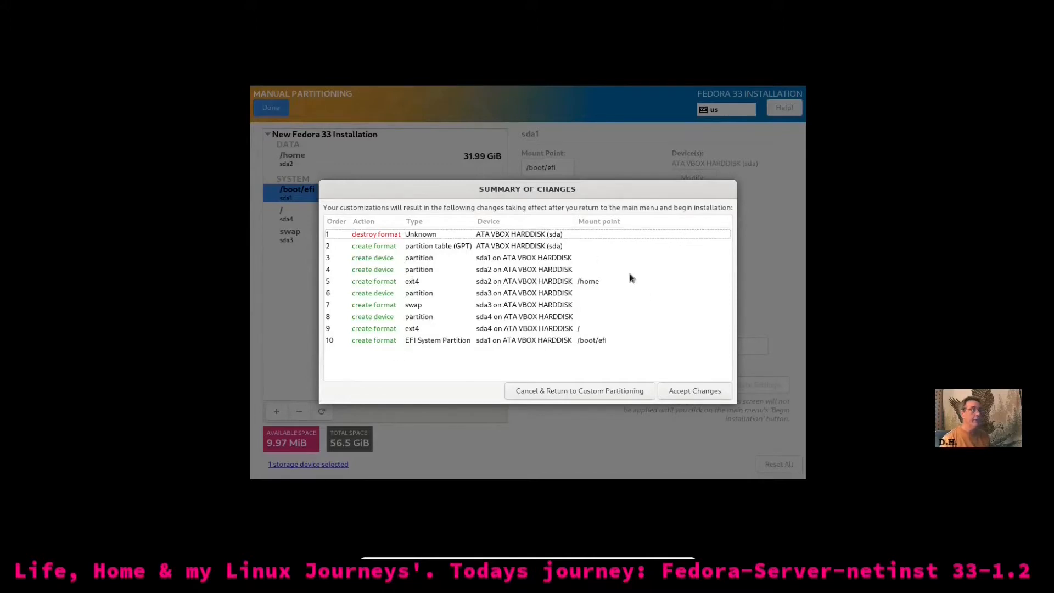
{"action": "left_click", "coordinate": [683, 393]}
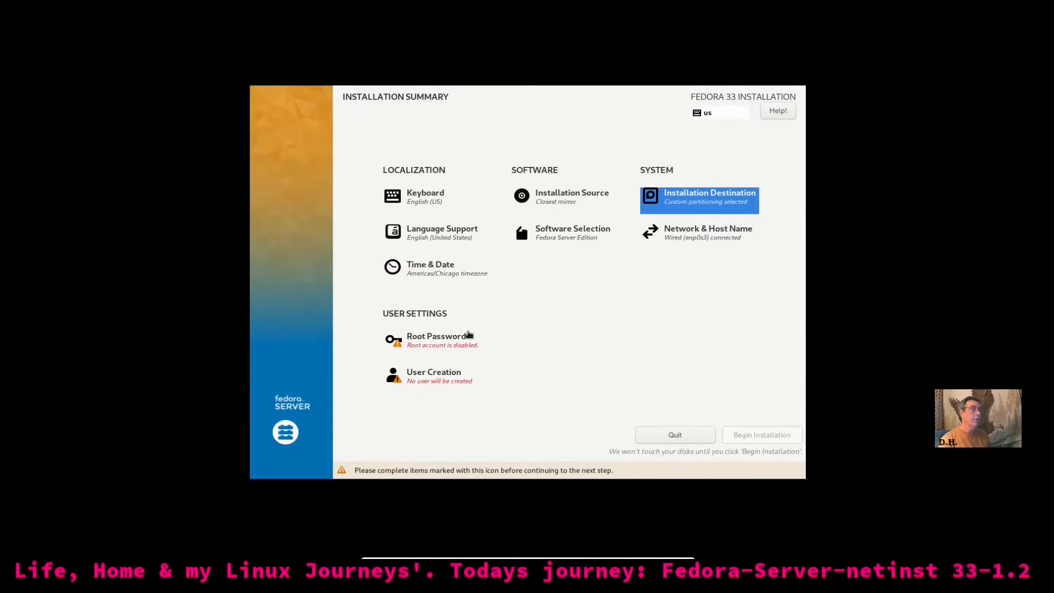
Set and confirm the root password, allowing root SSH login with password
{"action": "left_click", "coordinate": [459, 340]}
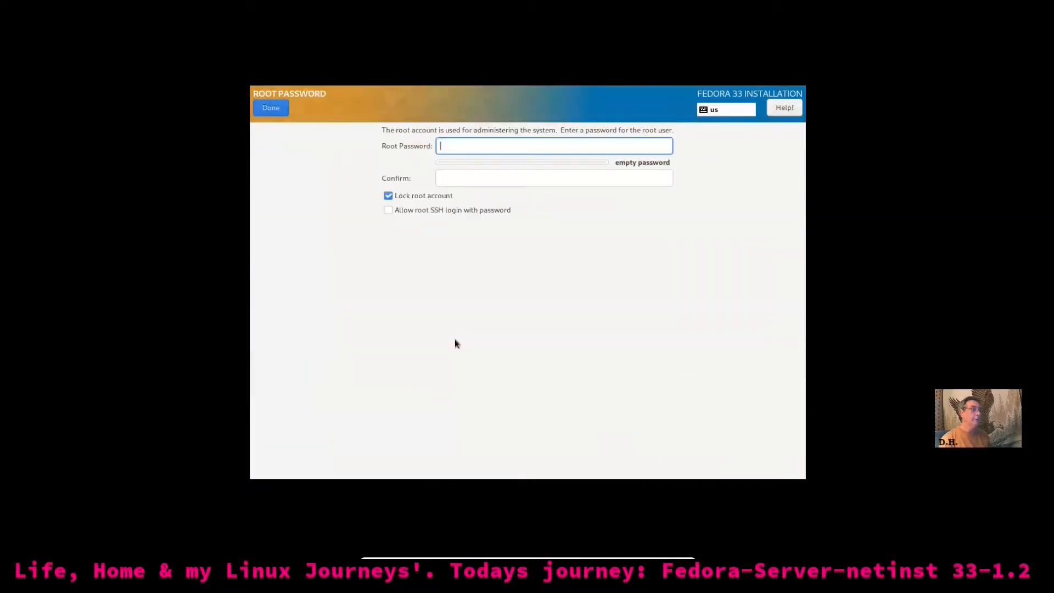
{"action": "type", "text": "****"}
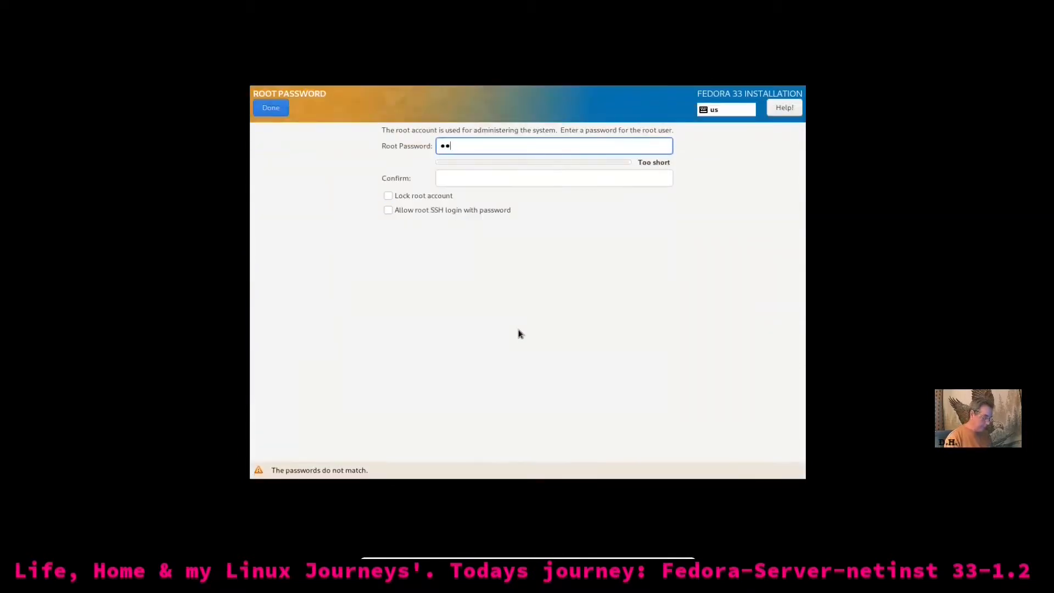
{"action": "key", "text": "Tab"}
{"action": "type", "text": "****"}
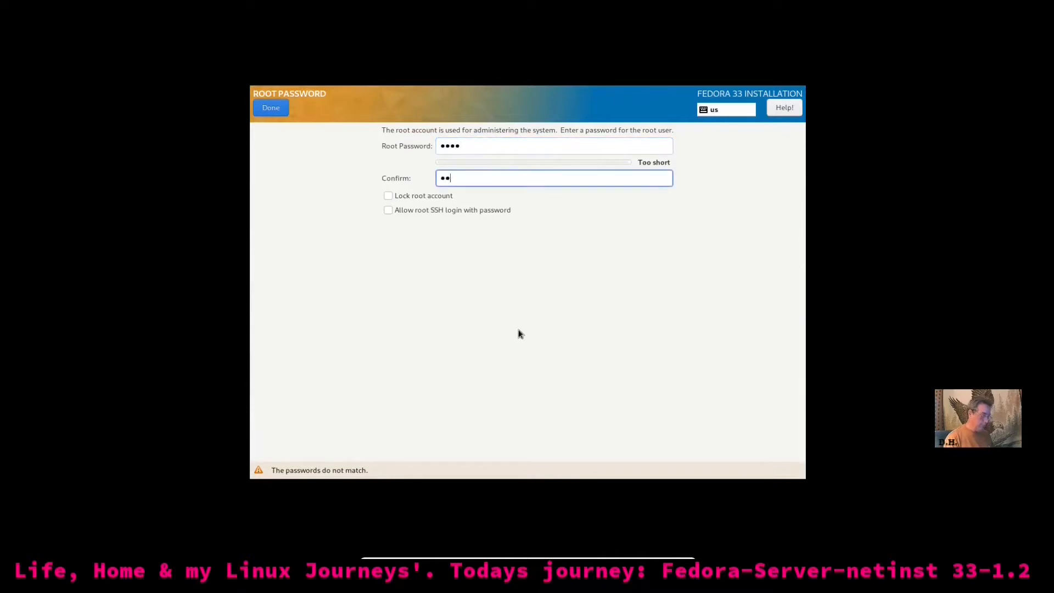
{"action": "left_click", "coordinate": [388, 210]}
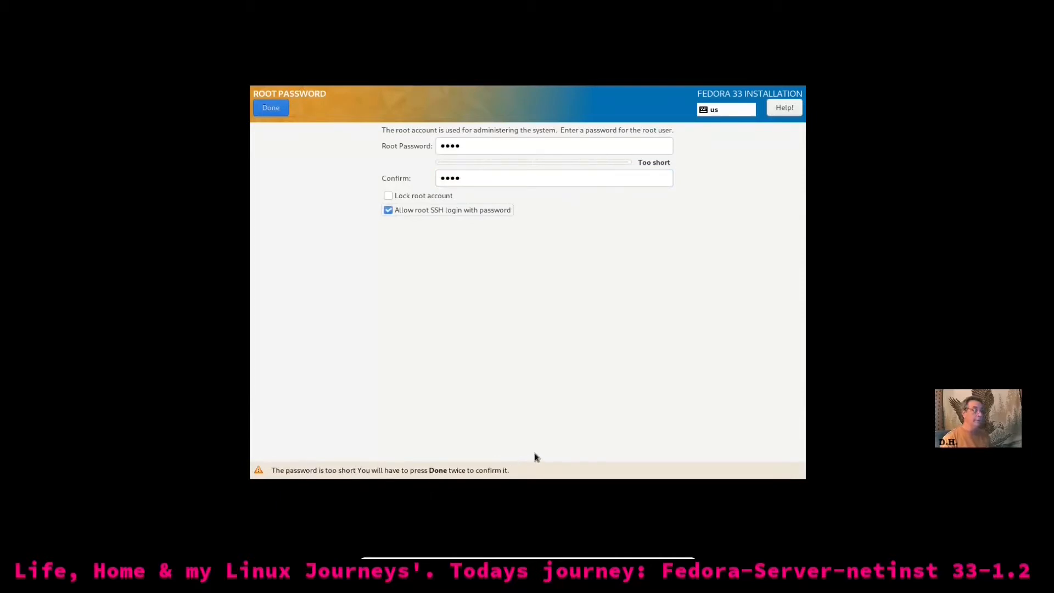
{"action": "left_click", "coordinate": [271, 108]}
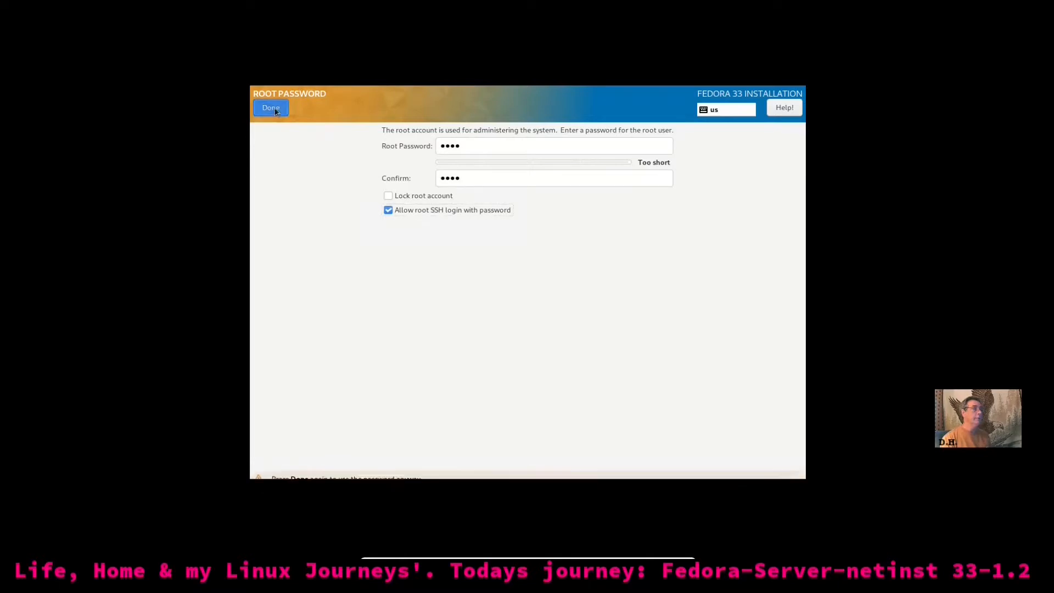
{"action": "left_click", "coordinate": [271, 109]}
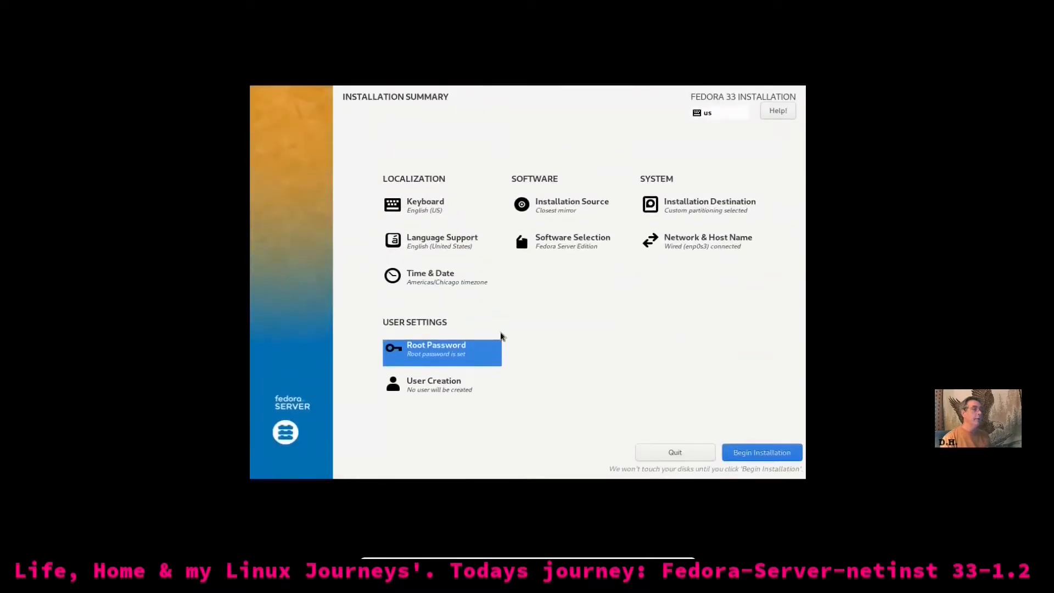
Create a user account with the user's full name and a four-character password, entered twice
{"action": "left_click", "coordinate": [448, 384]}
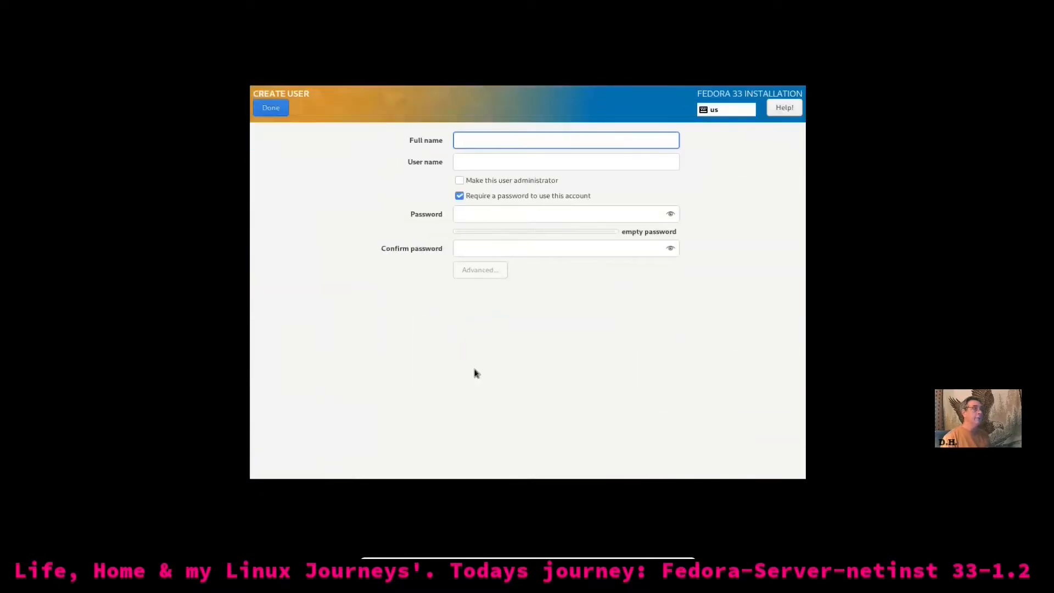
{"action": "type", "text": "d"}
{"action": "key", "text": "BackSpace"}
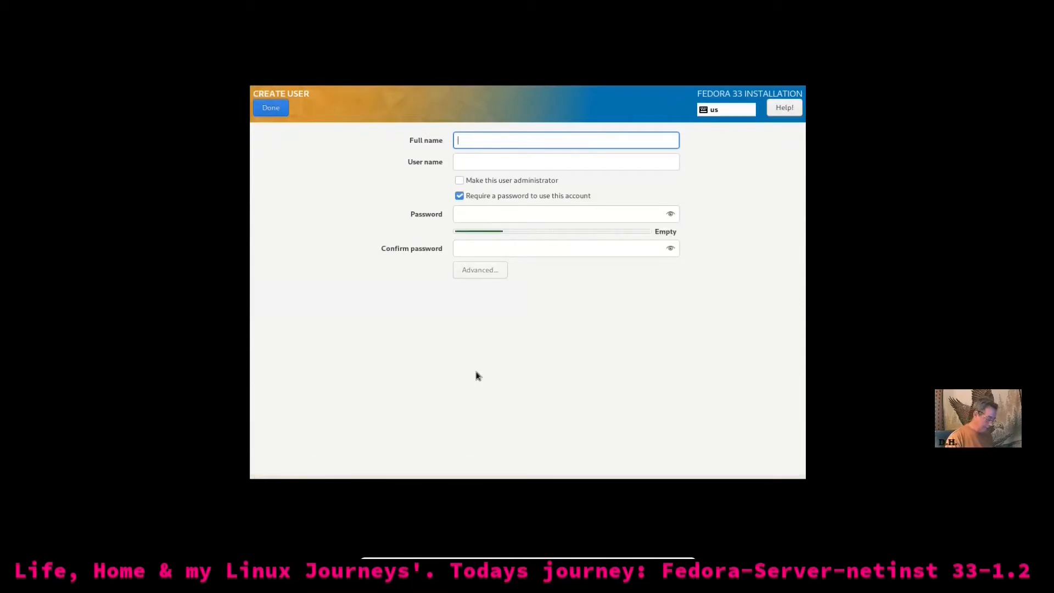
{"action": "type", "text": "Dennis"}
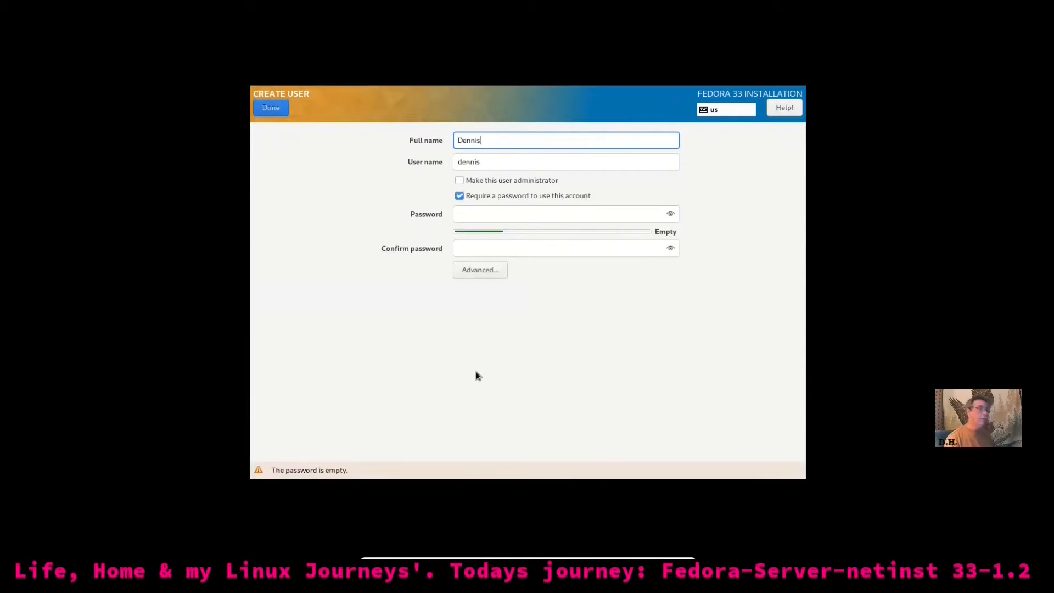
{"action": "left_click", "coordinate": [473, 214]}
{"action": "type", "text": "••••"}
{"action": "key", "text": "Tab"}
{"action": "type", "text": "••••"}
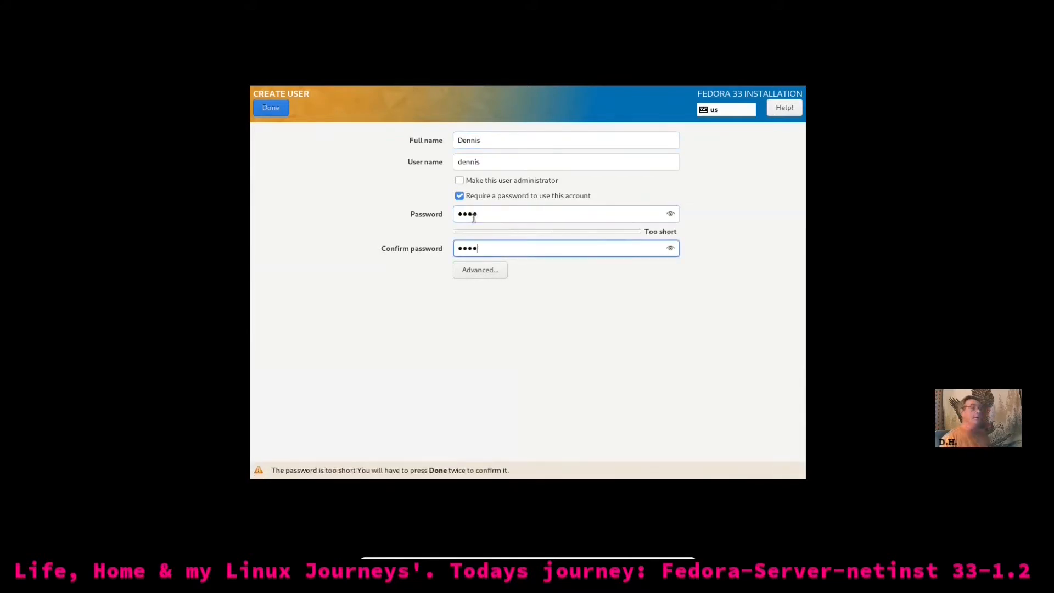
Make the new user an administrator and accept the short password
{"action": "left_click", "coordinate": [493, 273]}
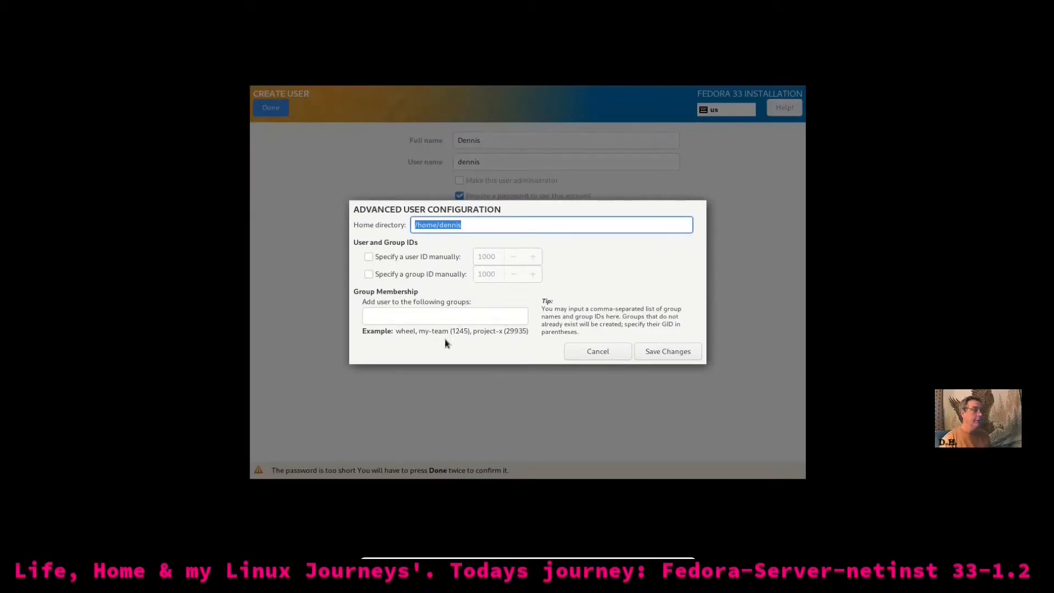
{"action": "left_click", "coordinate": [598, 352]}
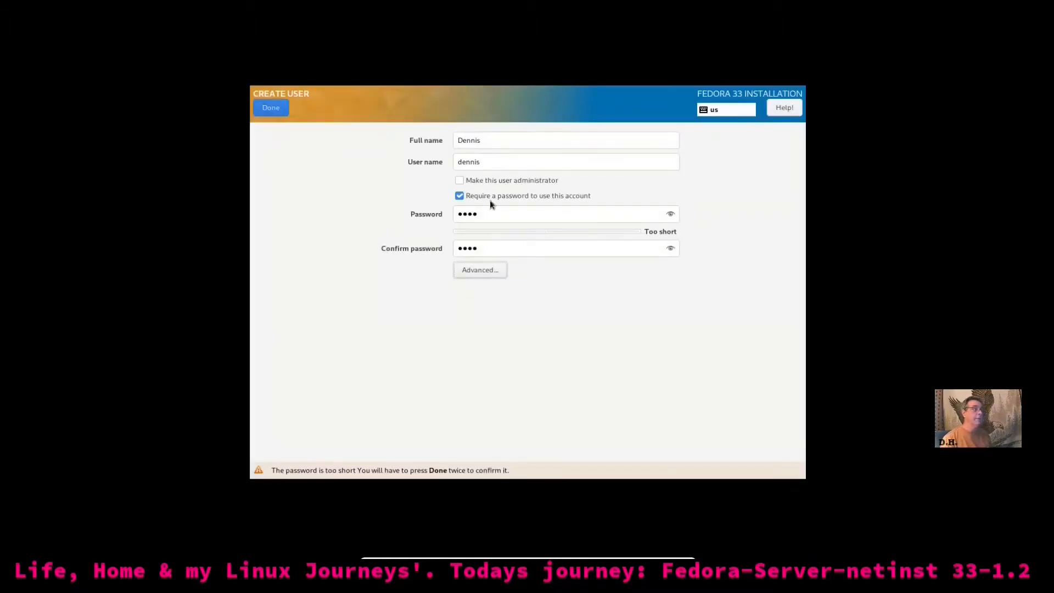
{"action": "left_click", "coordinate": [460, 182]}
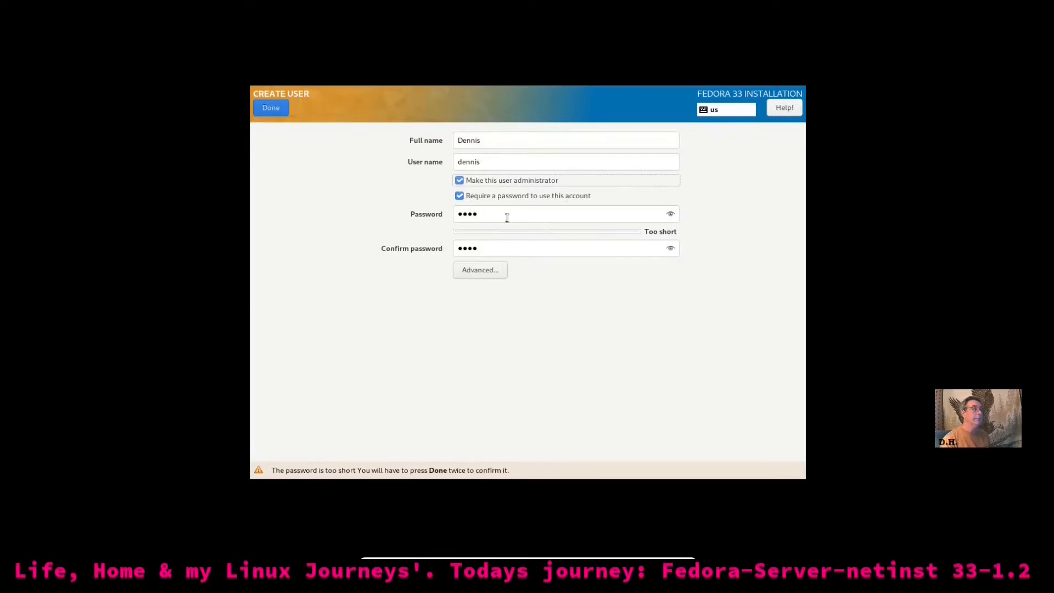
{"action": "left_click", "coordinate": [281, 112]}
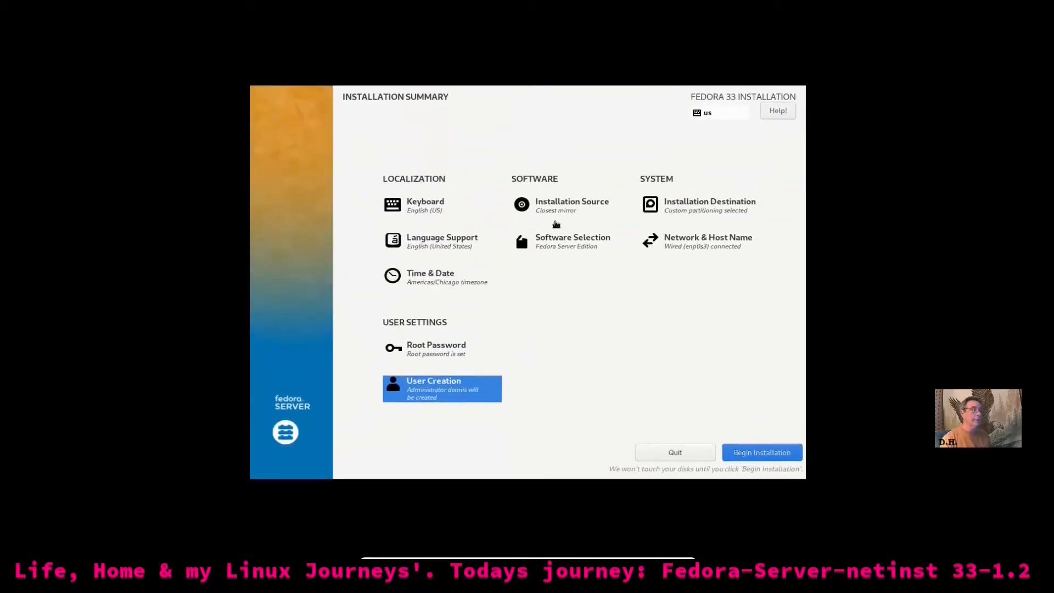
Confirm the closest-mirror installation source, then go to Software Selection
{"action": "left_click", "coordinate": [560, 207]}
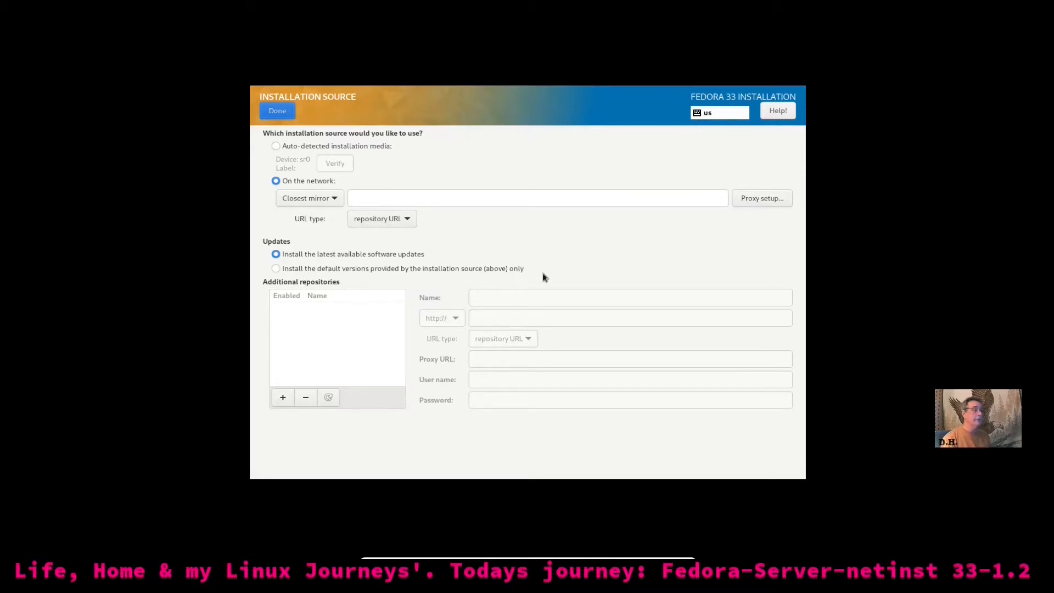
{"action": "left_click", "coordinate": [279, 112]}
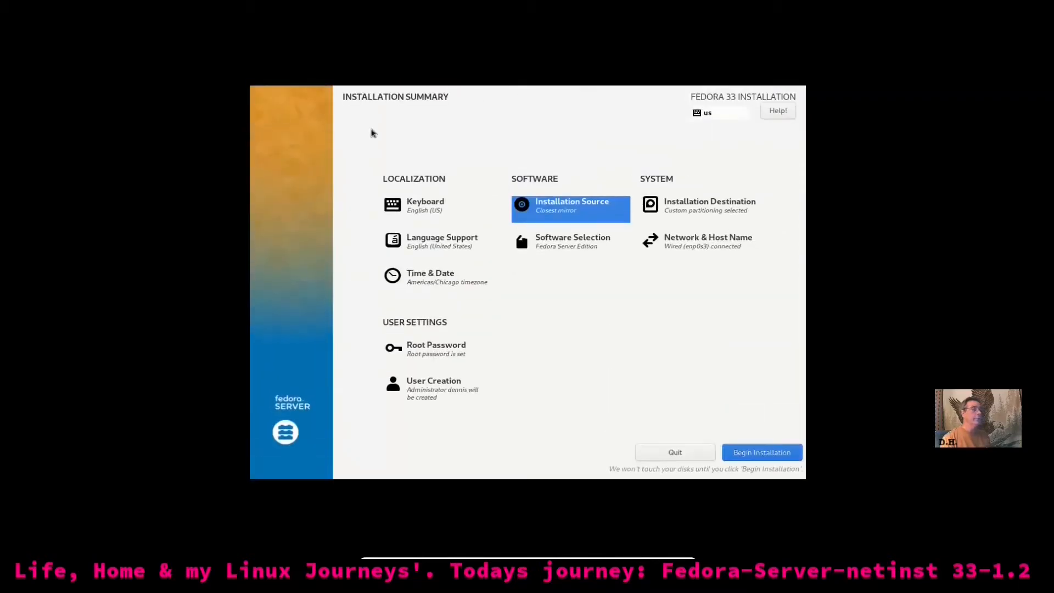
{"action": "left_click", "coordinate": [574, 250]}
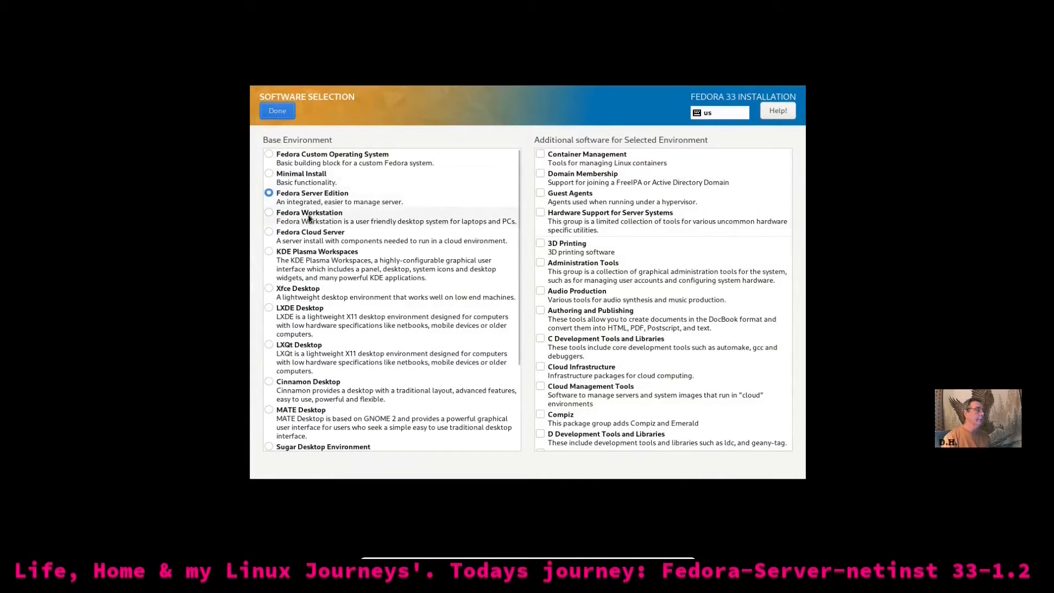
Choose Xfce Desktop as the base environment and review the add-on list
{"action": "left_click", "coordinate": [272, 288]}
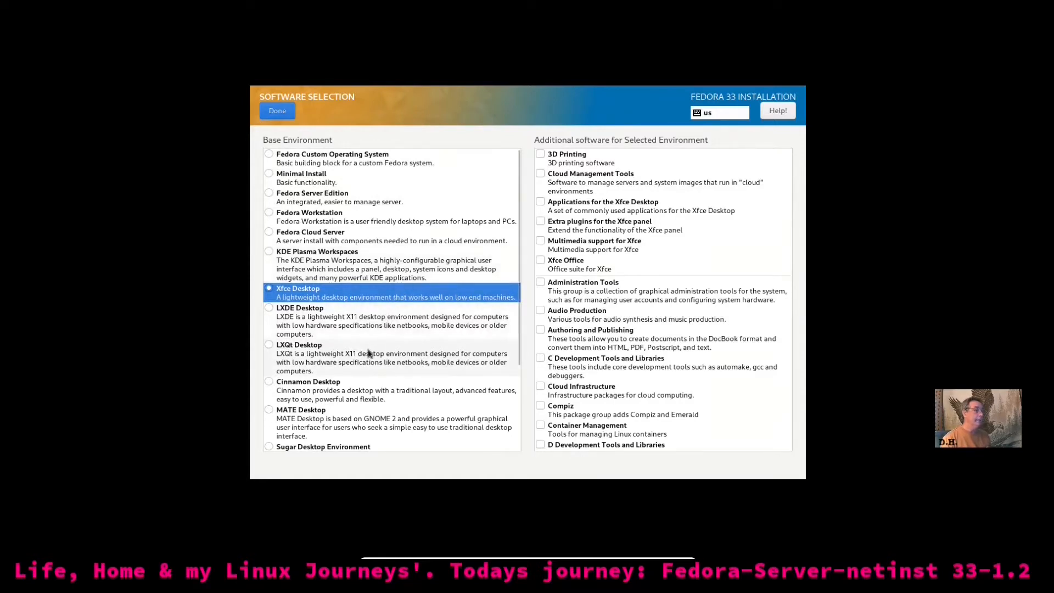
{"action": "scroll", "coordinate": [356, 378], "scroll_direction": "down", "scroll_amount": 3}
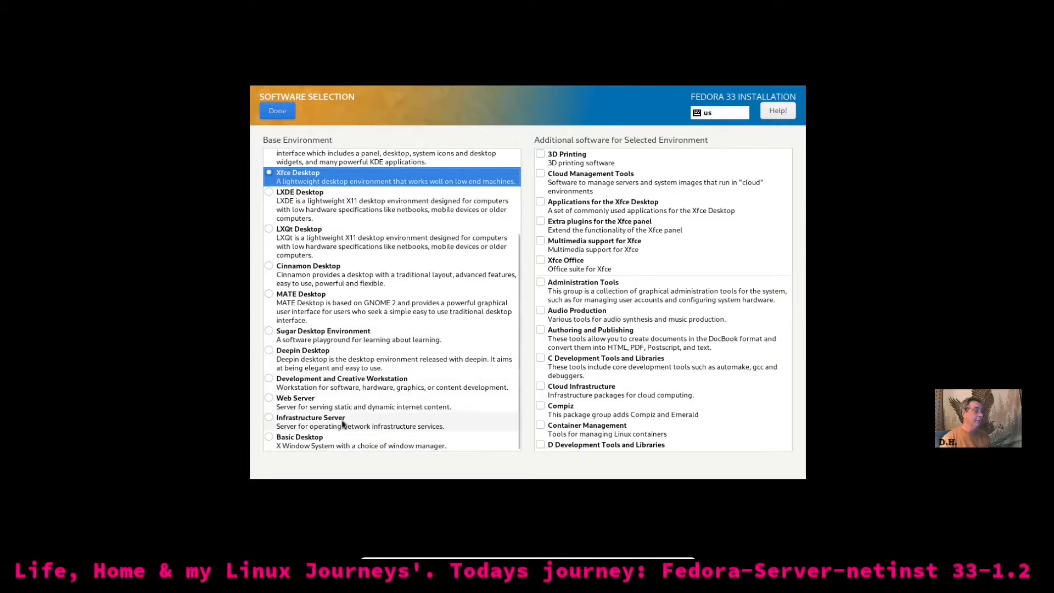
{"action": "scroll", "coordinate": [346, 297], "scroll_direction": "up", "scroll_amount": 5}
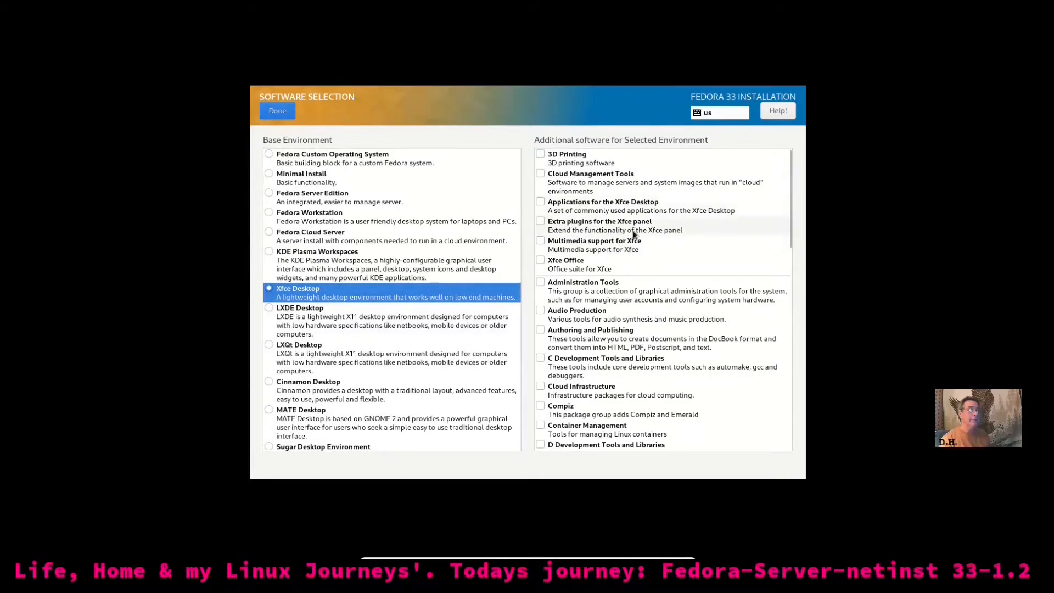
Tick Extra plugins, Multimedia support, Xfce Office, Administration Tools, Audio Production, and Authoring and Publishing
{"action": "left_click", "coordinate": [545, 226]}
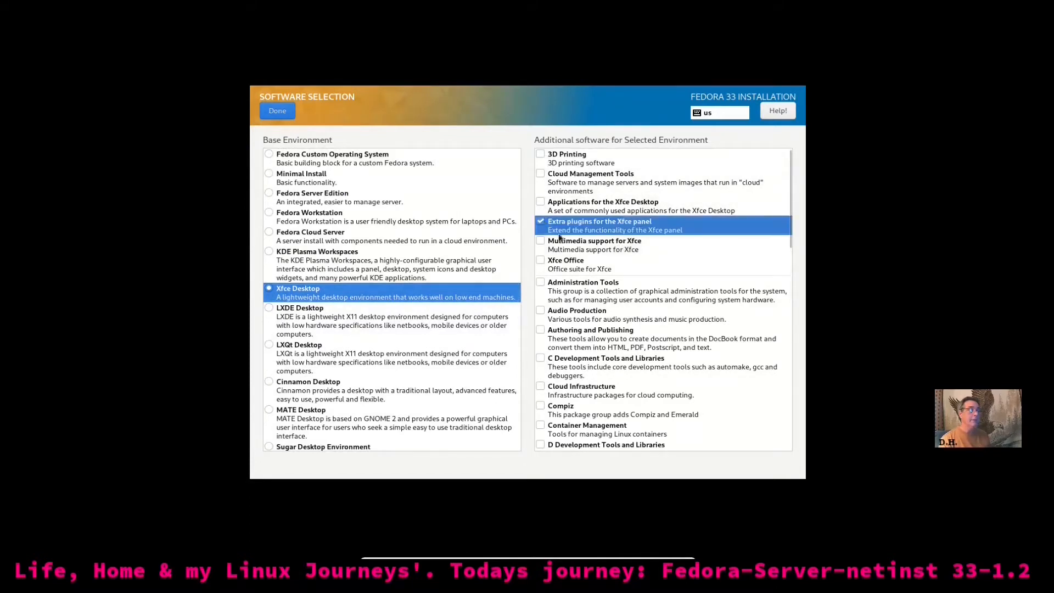
{"action": "left_click", "coordinate": [545, 244]}
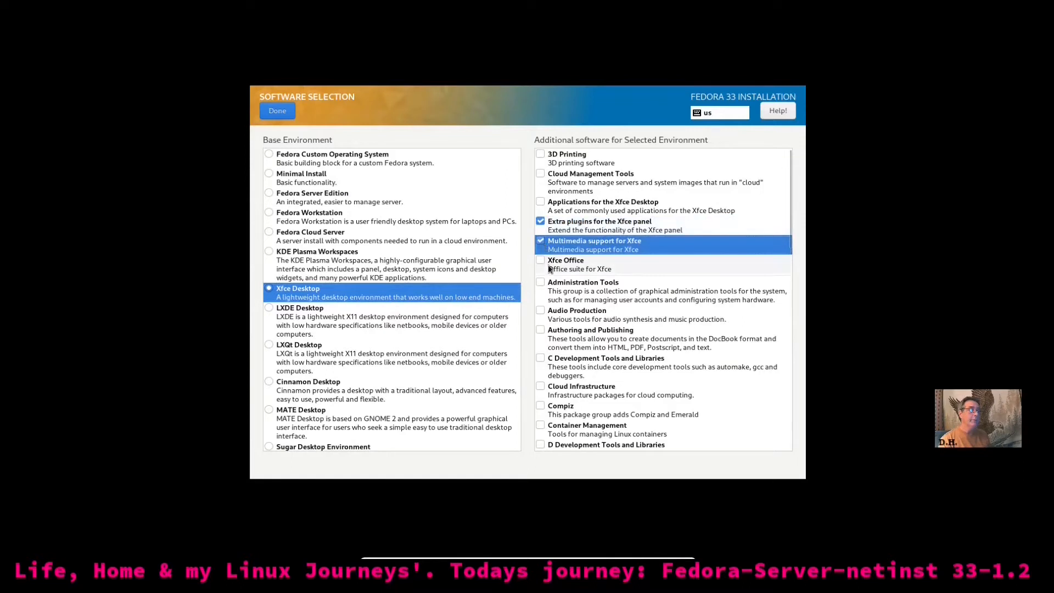
{"action": "left_click", "coordinate": [542, 260]}
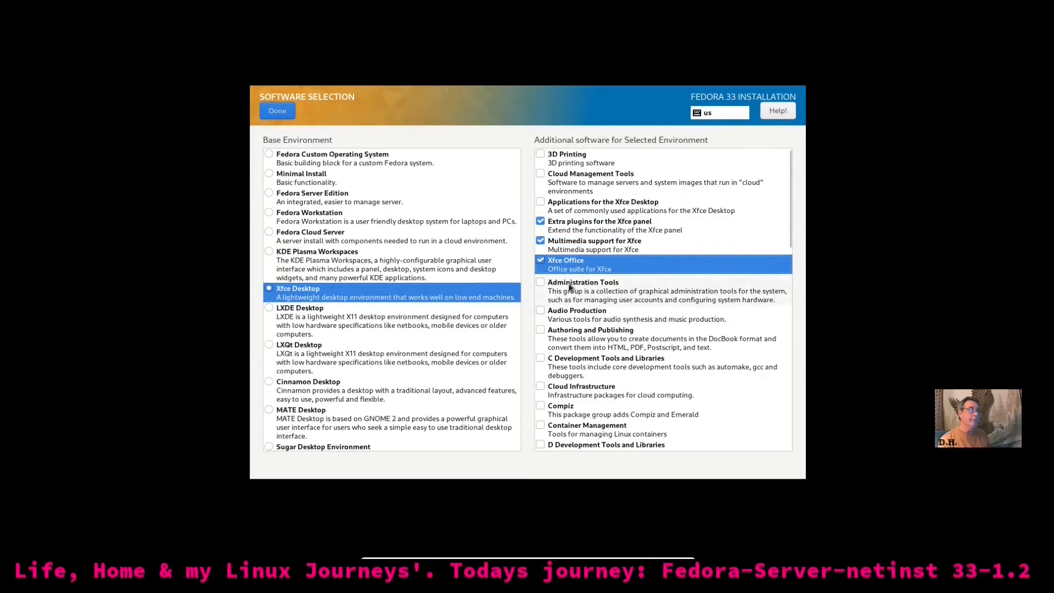
{"action": "left_click", "coordinate": [541, 283]}
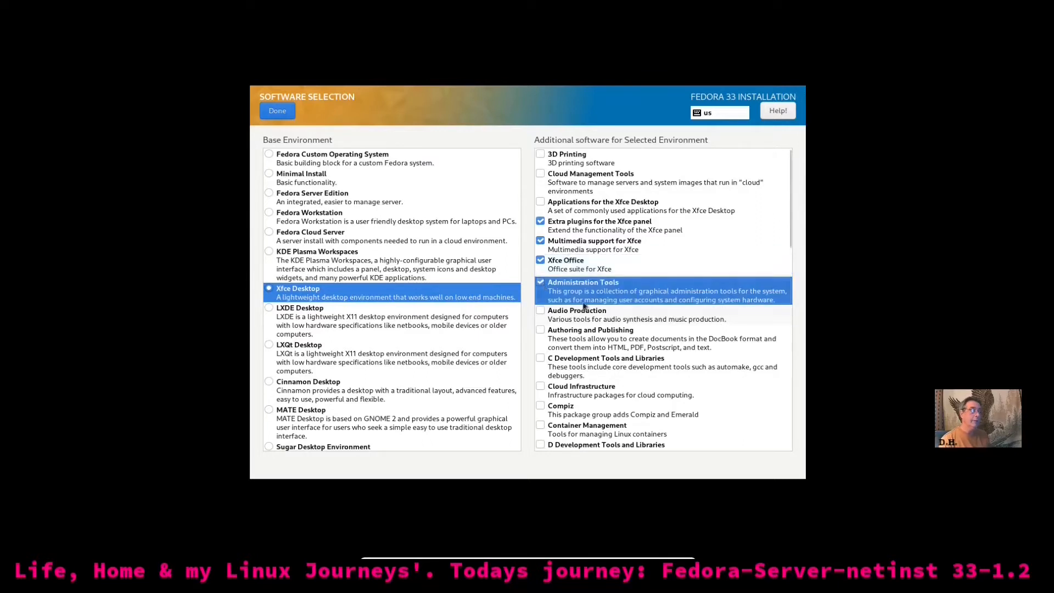
{"action": "left_click", "coordinate": [541, 311]}
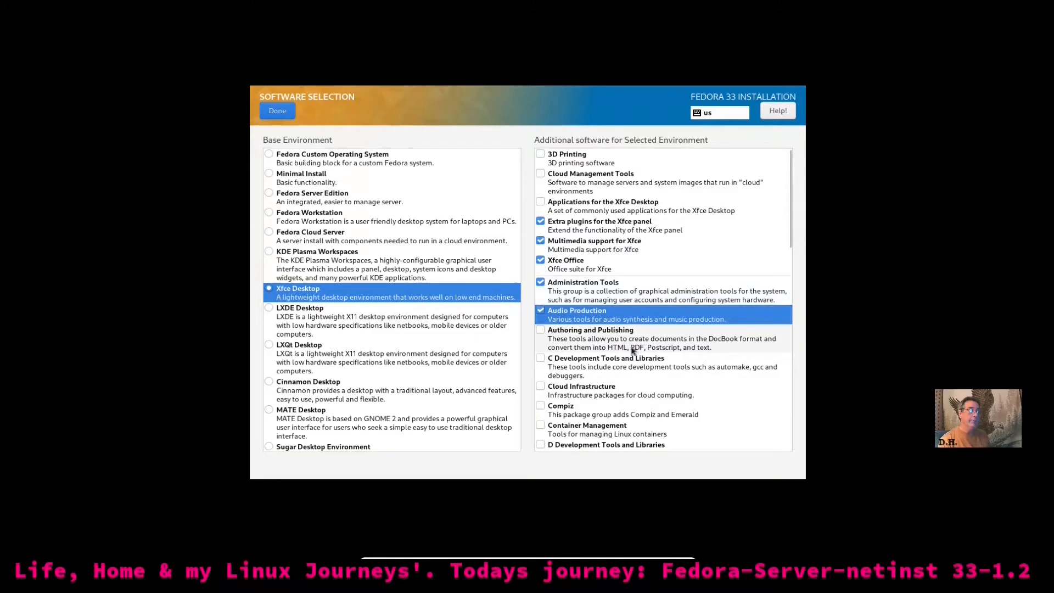
{"action": "left_click", "coordinate": [542, 331]}
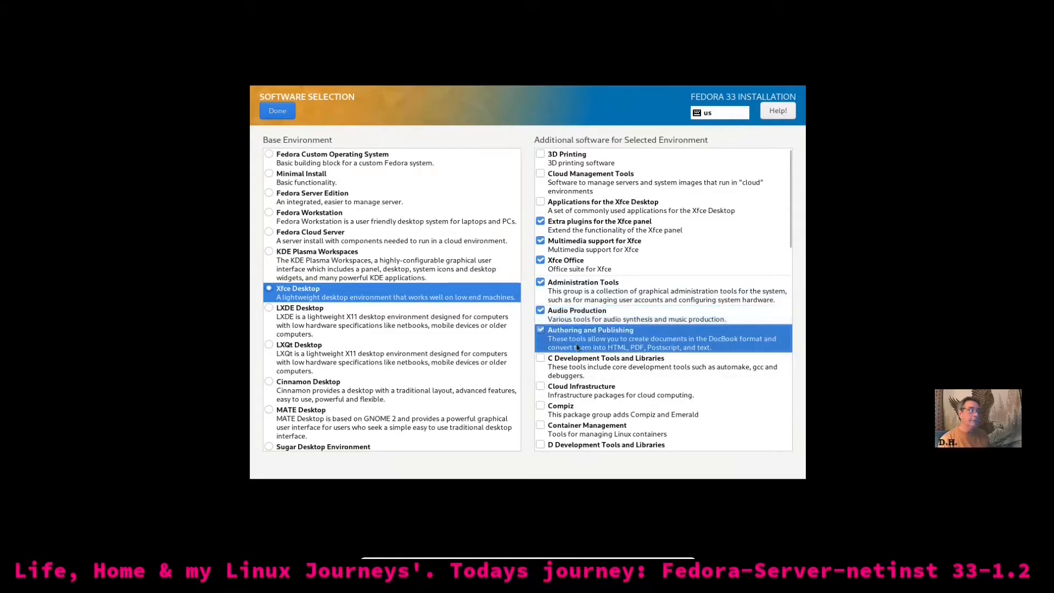
Further down the list, tick Compiz, Design Suite and Editors
{"action": "scroll", "coordinate": [571, 340], "scroll_direction": "down", "scroll_amount": 2}
{"action": "scroll", "coordinate": [585, 343], "scroll_direction": "down", "scroll_amount": 5}
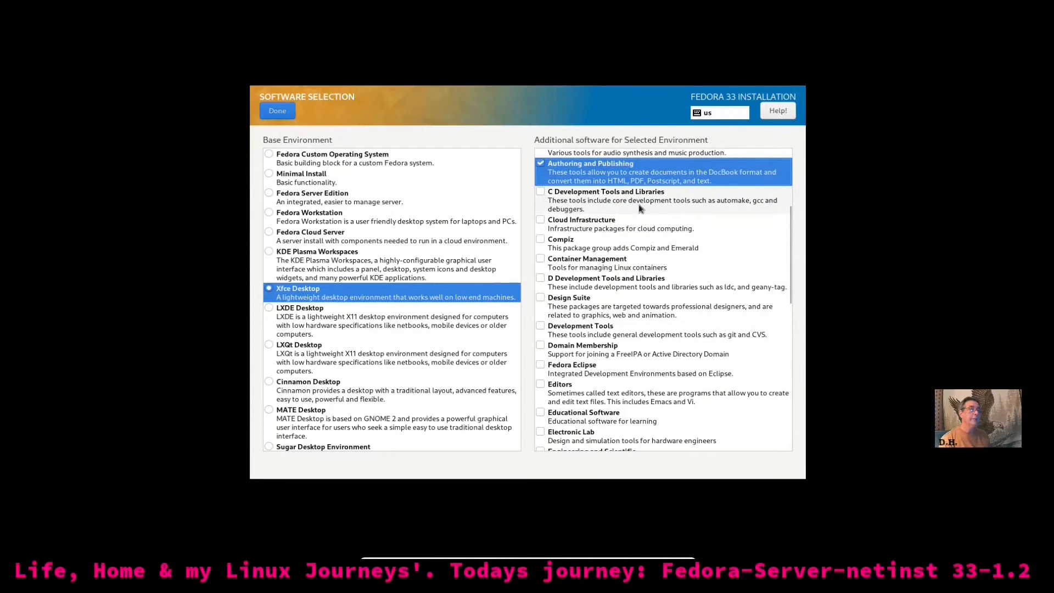
{"action": "left_click", "coordinate": [543, 241]}
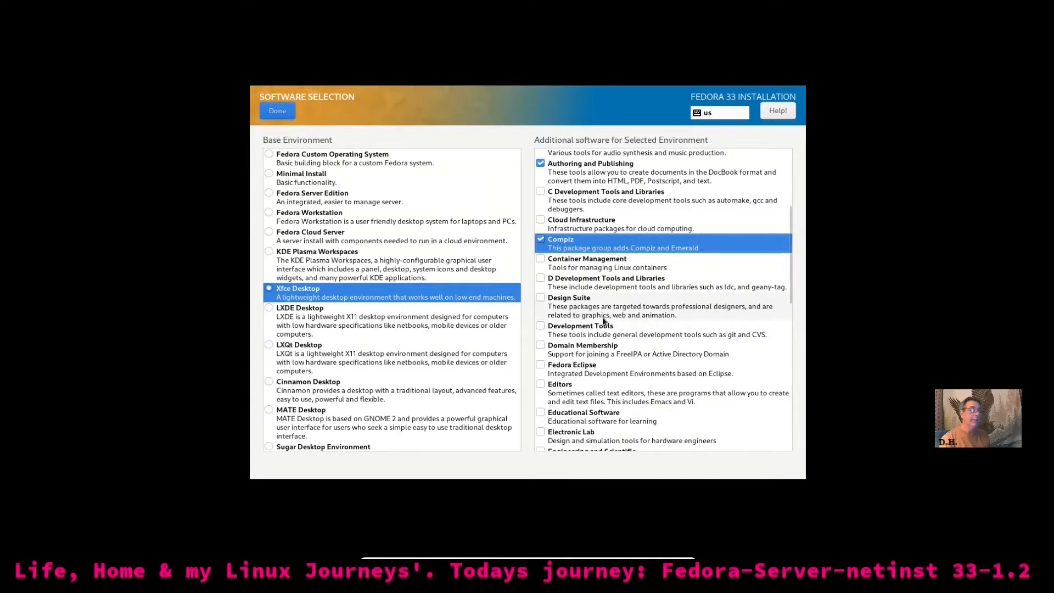
{"action": "left_click", "coordinate": [543, 298]}
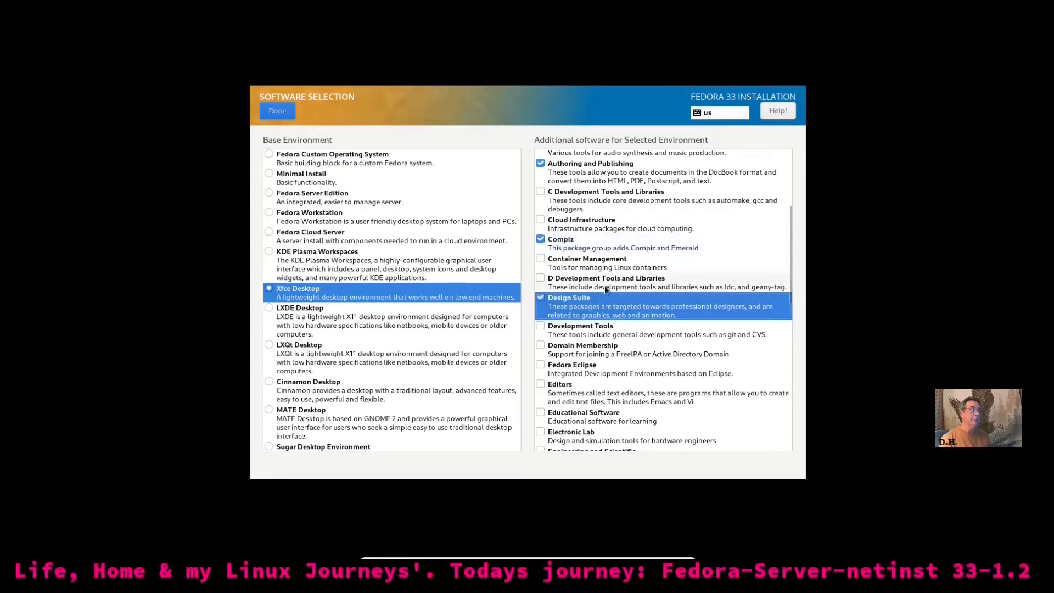
{"action": "scroll", "coordinate": [604, 286], "scroll_direction": "down", "scroll_amount": 4}
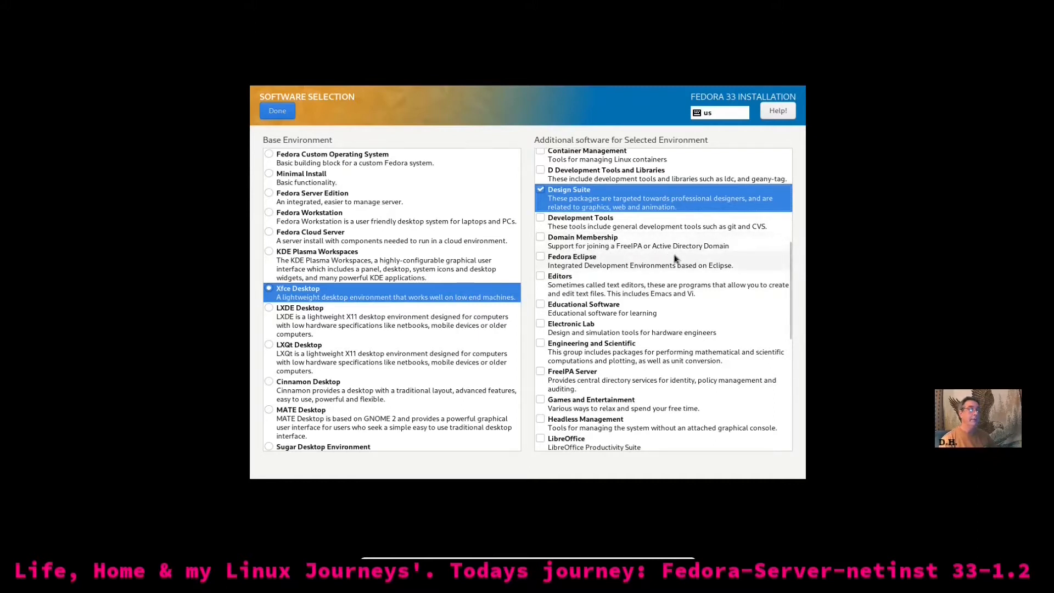
{"action": "scroll", "coordinate": [604, 306], "scroll_direction": "down", "scroll_amount": 1}
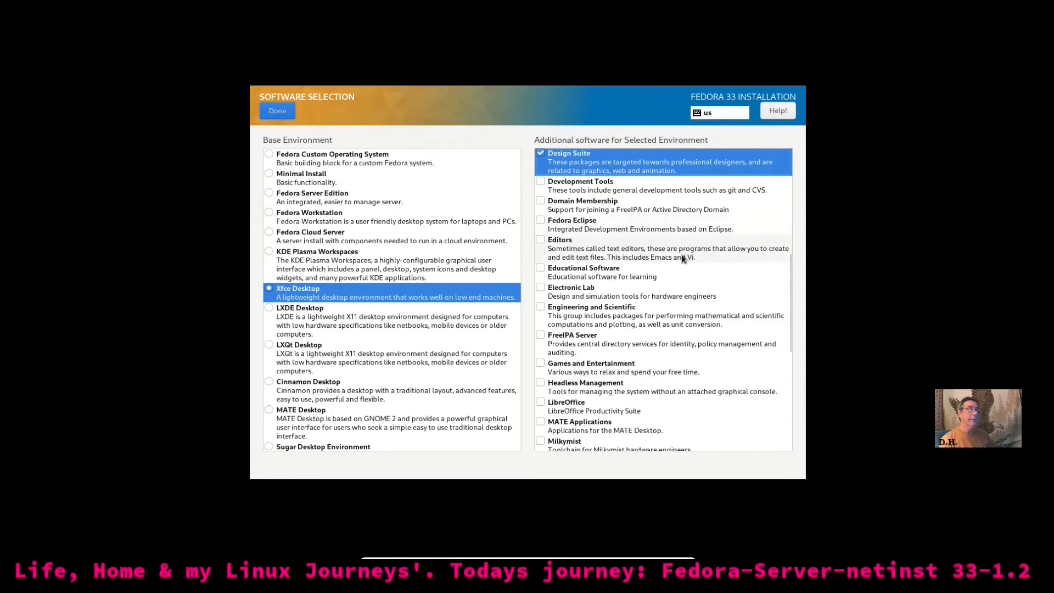
{"action": "left_click", "coordinate": [540, 240]}
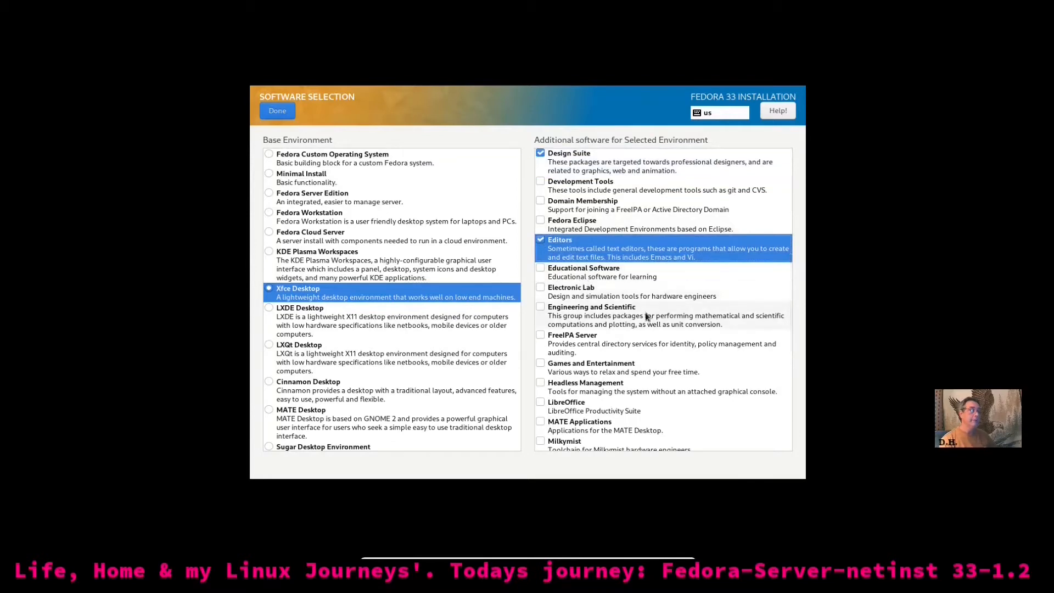
{"action": "scroll", "coordinate": [646, 316], "scroll_direction": "down", "scroll_amount": 3}
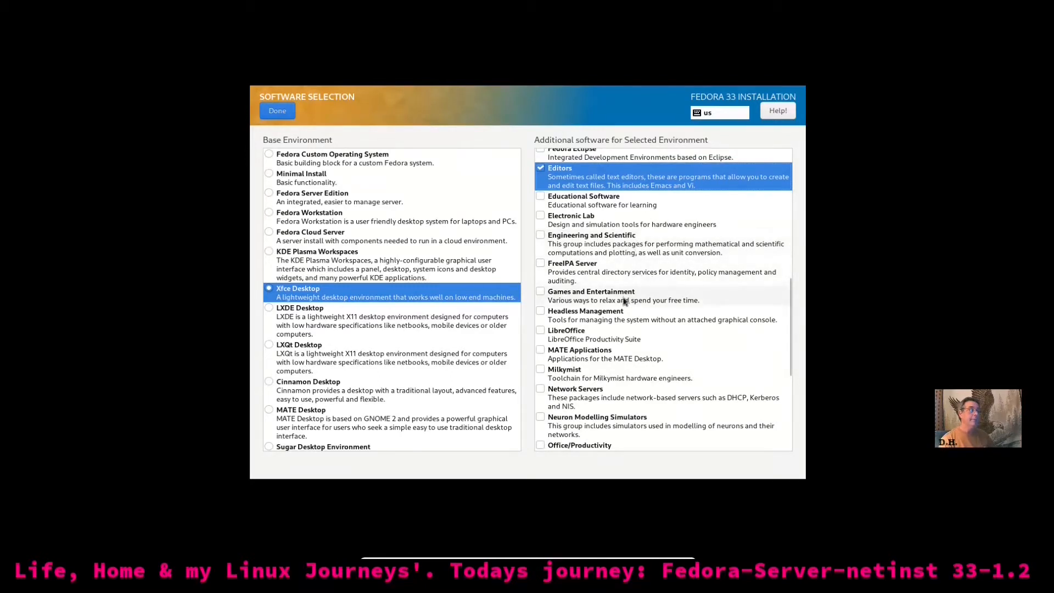
Tick Games and Entertainment and LibreOffice, then review the other add-on groups
{"action": "left_click", "coordinate": [540, 291]}
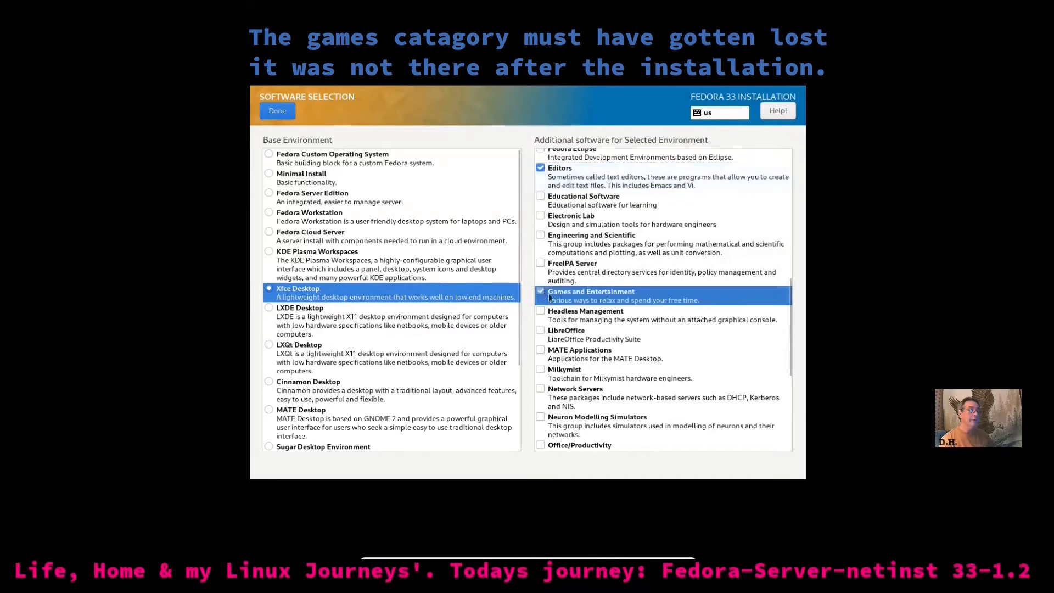
{"action": "scroll", "coordinate": [628, 319], "scroll_direction": "down", "scroll_amount": 4}
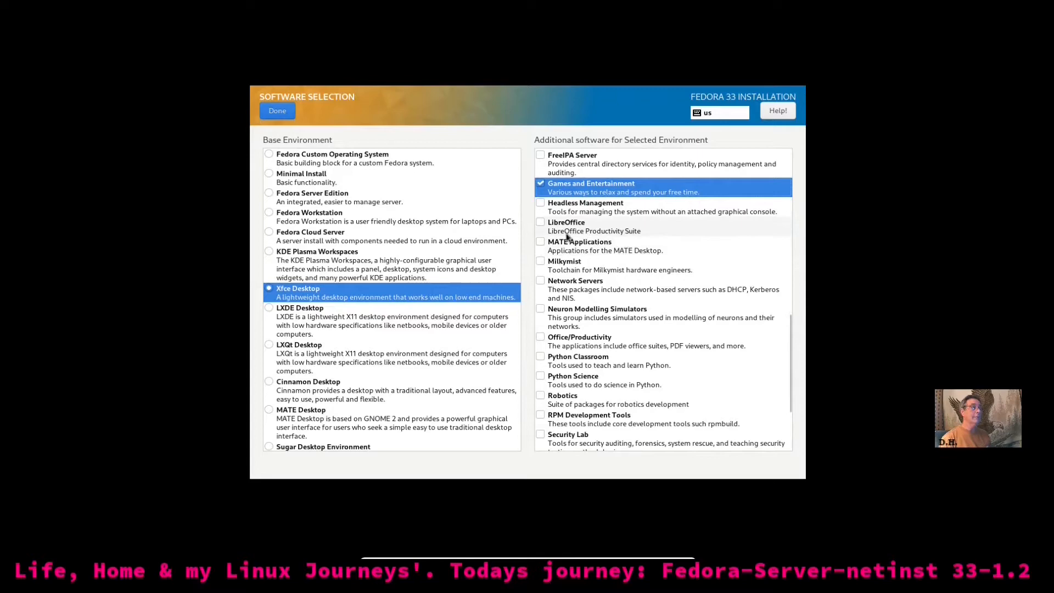
{"action": "left_click", "coordinate": [541, 222]}
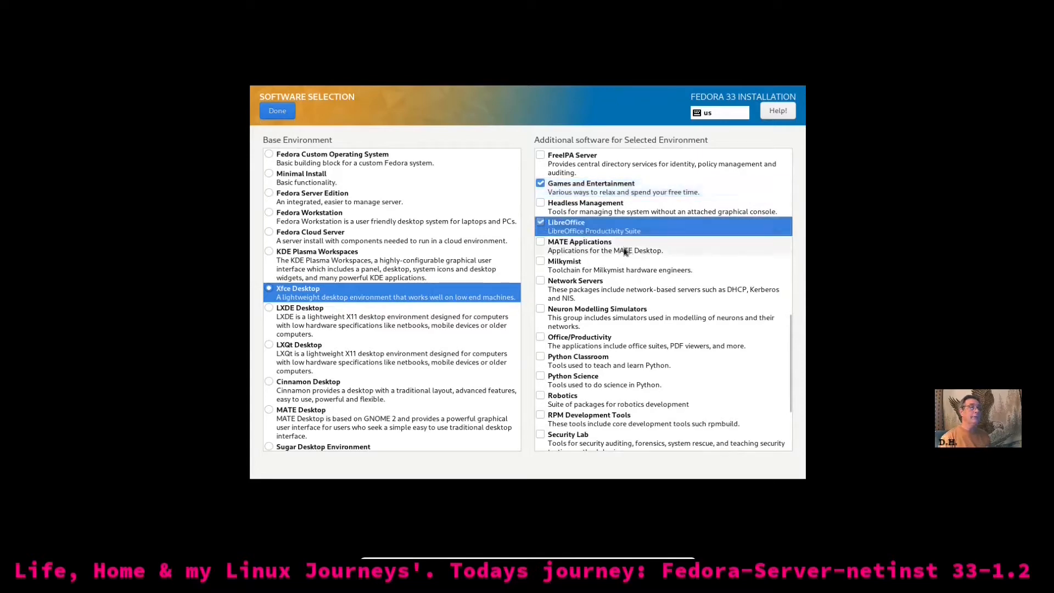
{"action": "scroll", "coordinate": [624, 252], "scroll_direction": "up", "scroll_amount": 4}
{"action": "scroll", "coordinate": [624, 252], "scroll_direction": "up", "scroll_amount": 3}
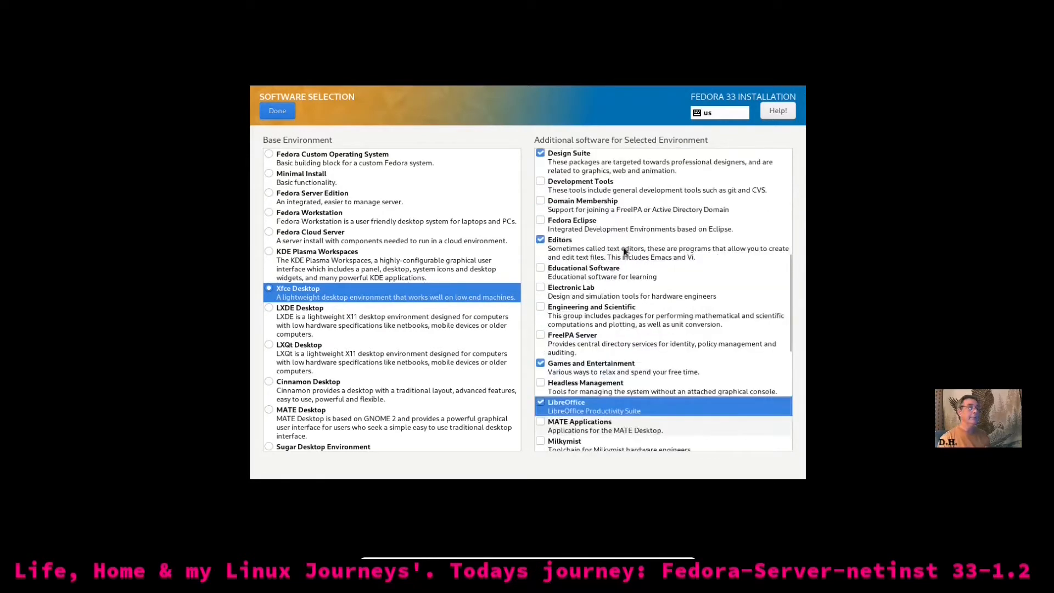
{"action": "scroll", "coordinate": [625, 251], "scroll_direction": "up", "scroll_amount": 3}
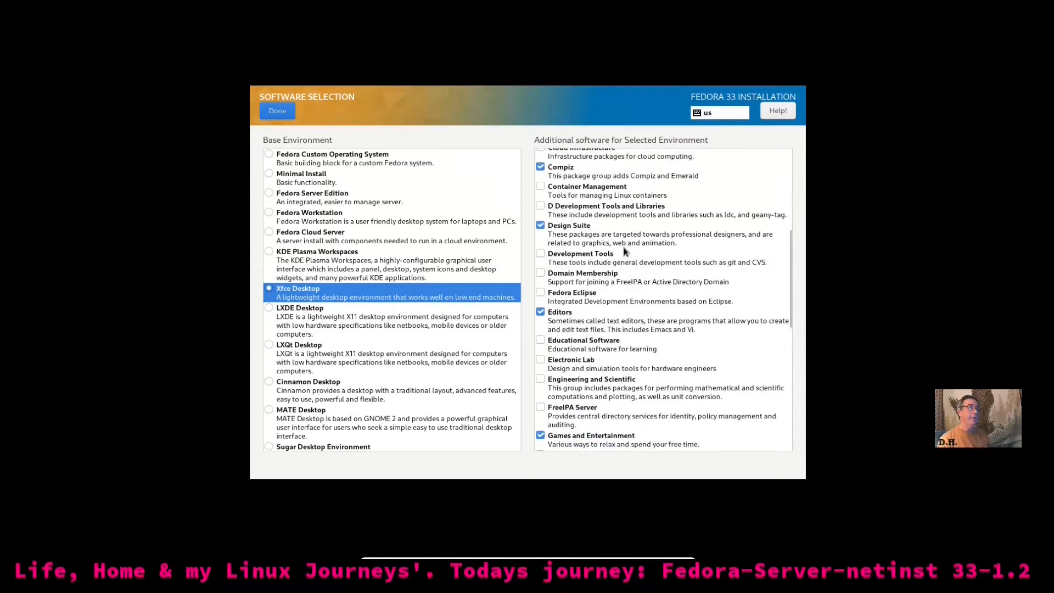
{"action": "scroll", "coordinate": [624, 252], "scroll_direction": "up", "scroll_amount": 3}
{"action": "scroll", "coordinate": [624, 251], "scroll_direction": "up", "scroll_amount": 6}
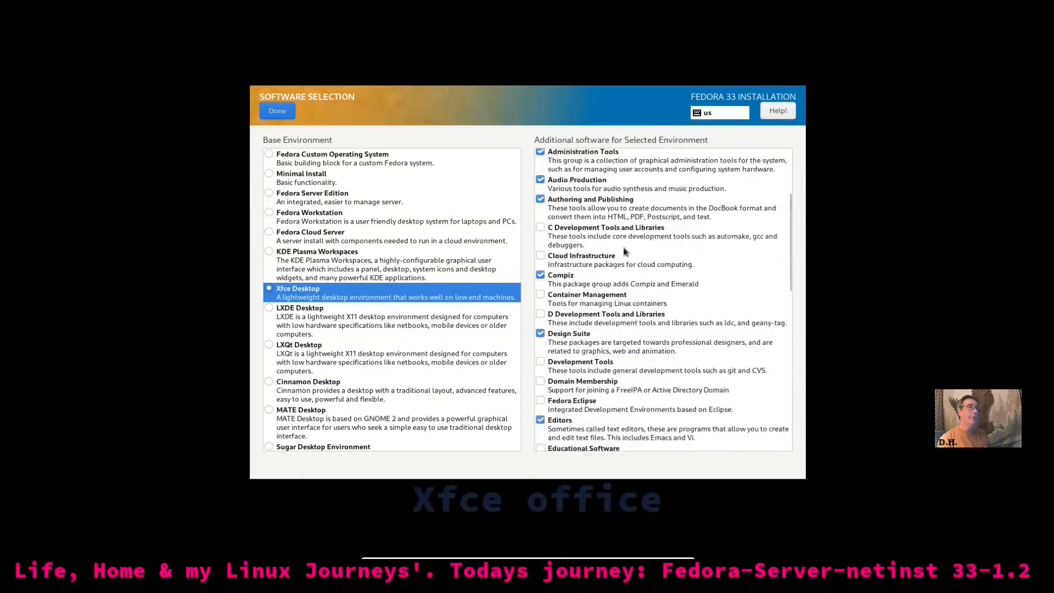
{"action": "scroll", "coordinate": [624, 251], "scroll_direction": "down", "scroll_amount": 1}
{"action": "scroll", "coordinate": [624, 252], "scroll_direction": "down", "scroll_amount": 5}
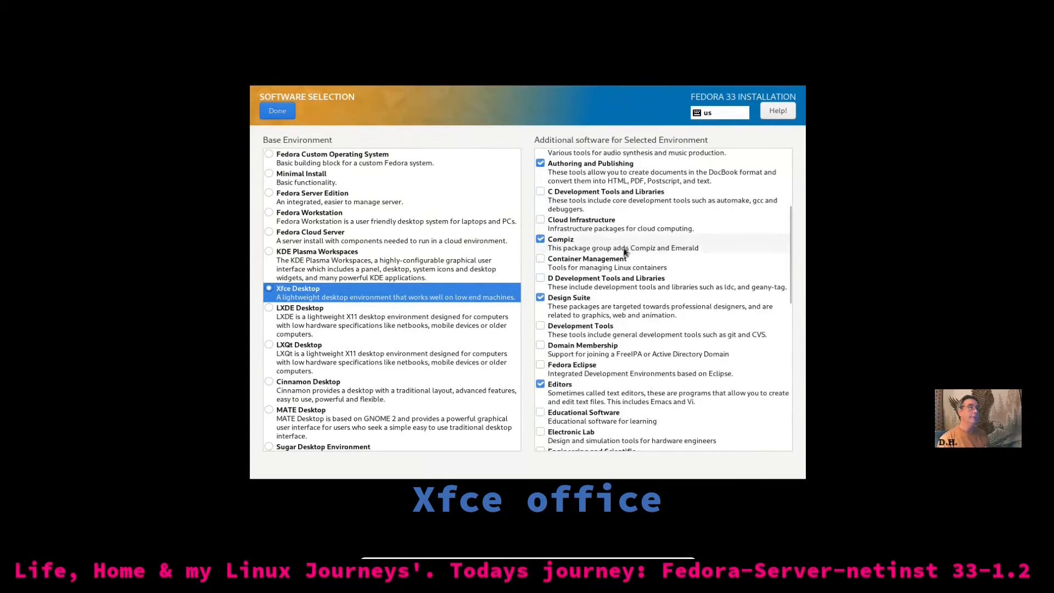
{"action": "scroll", "coordinate": [624, 252], "scroll_direction": "up", "scroll_amount": 7}
{"action": "scroll", "coordinate": [624, 252], "scroll_direction": "down", "scroll_amount": 8}
{"action": "scroll", "coordinate": [624, 251], "scroll_direction": "down", "scroll_amount": 15}
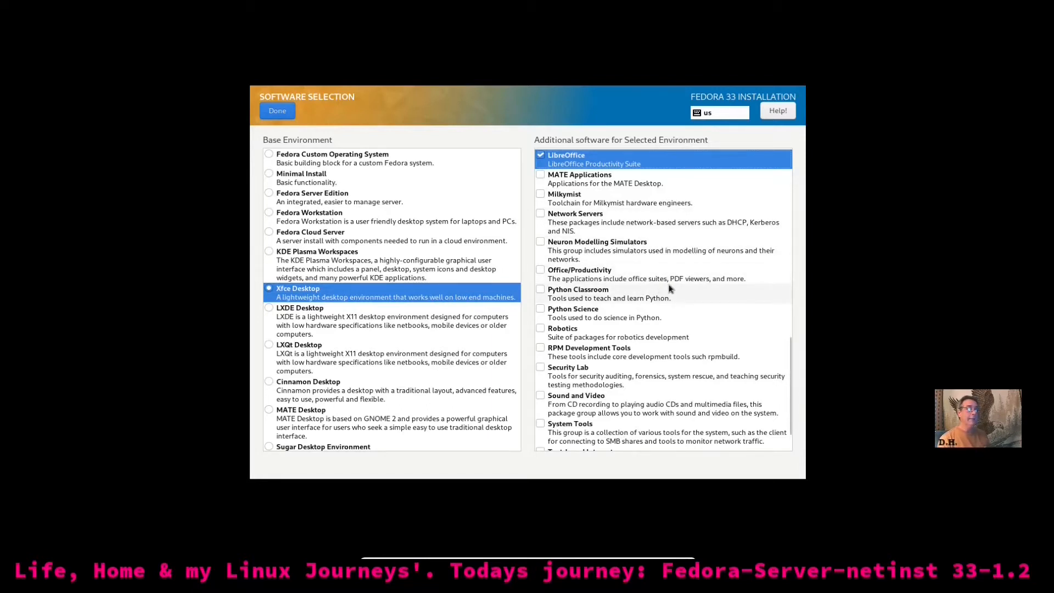
Tick the Office/Productivity, Sound and Video, and System Tools add-on groups
{"action": "left_click", "coordinate": [541, 270]}
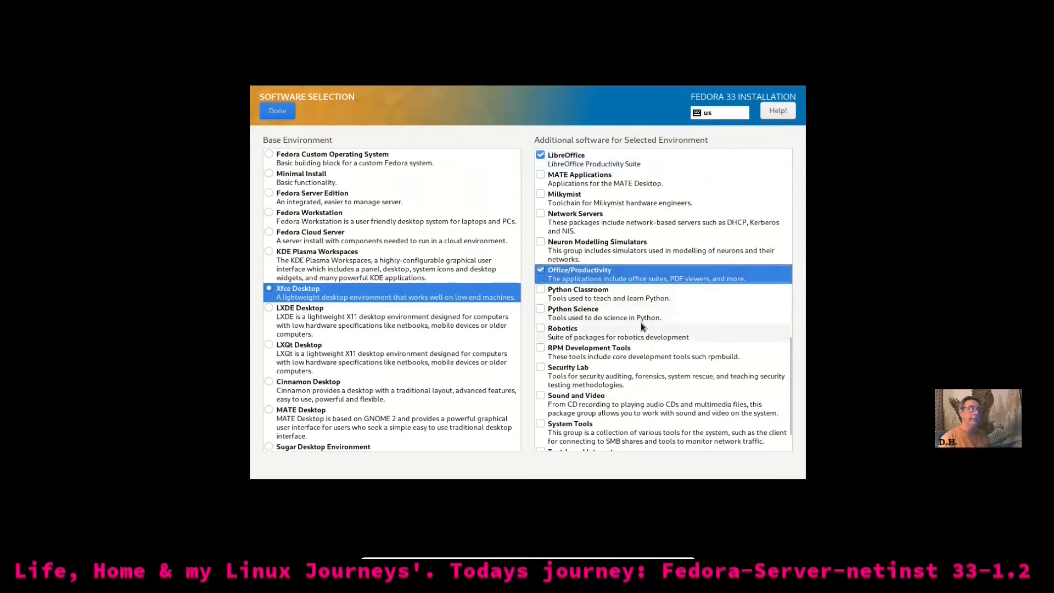
{"action": "scroll", "coordinate": [630, 316], "scroll_direction": "down", "scroll_amount": 1}
{"action": "scroll", "coordinate": [608, 285], "scroll_direction": "down", "scroll_amount": 1}
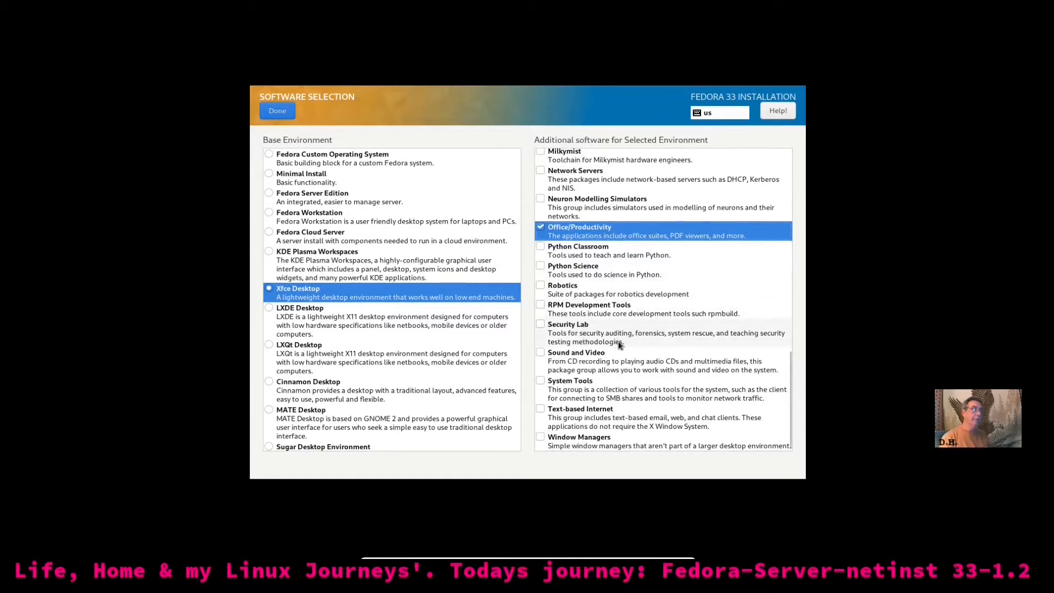
{"action": "left_click", "coordinate": [543, 353]}
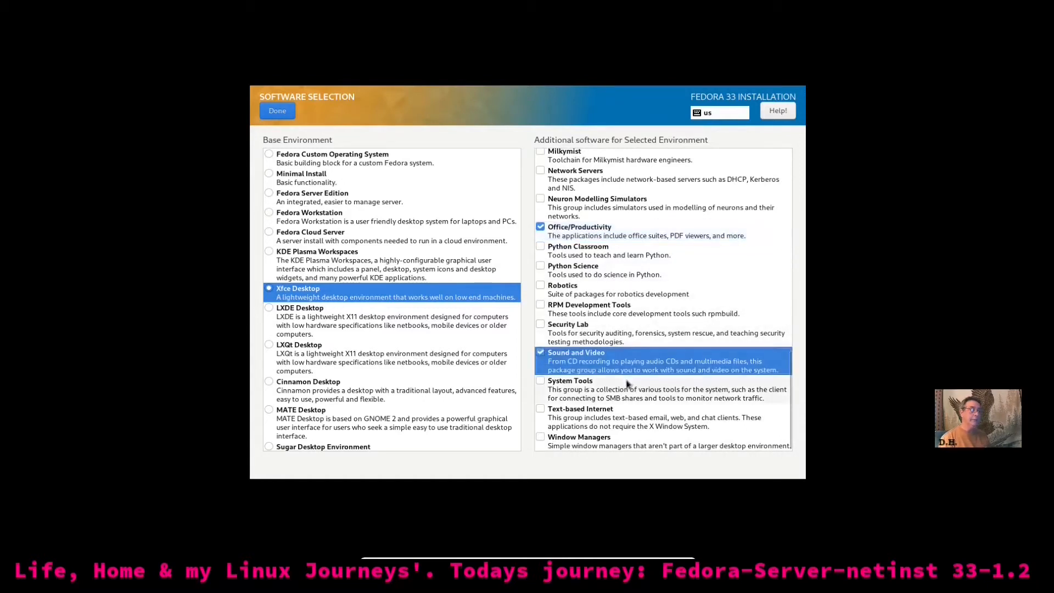
{"action": "left_click", "coordinate": [541, 380]}
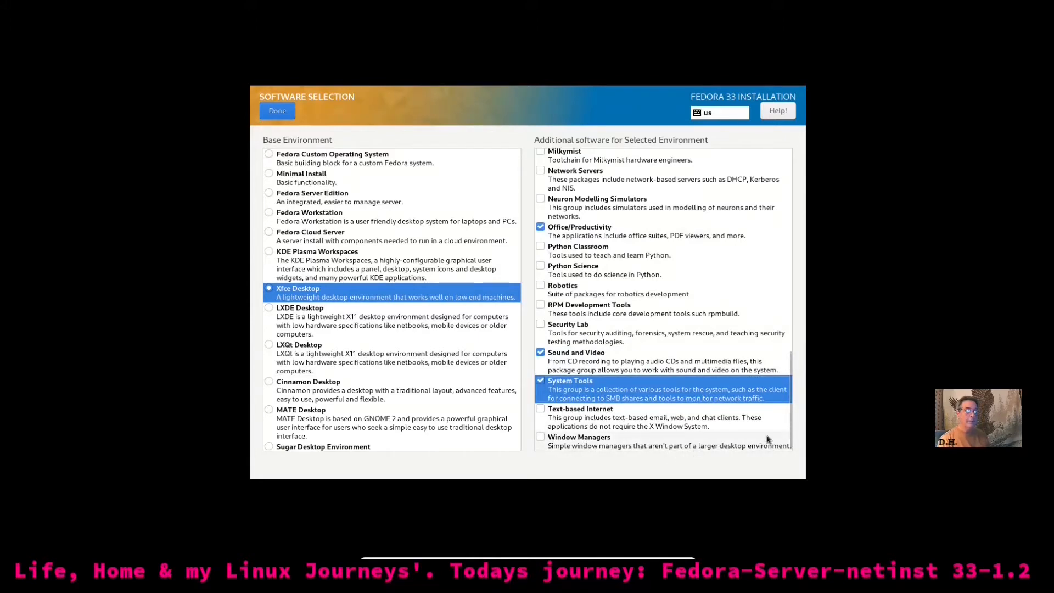
{"action": "scroll", "coordinate": [700, 387], "scroll_direction": "up", "scroll_amount": 5}
{"action": "scroll", "coordinate": [700, 387], "scroll_direction": "down", "scroll_amount": 5}
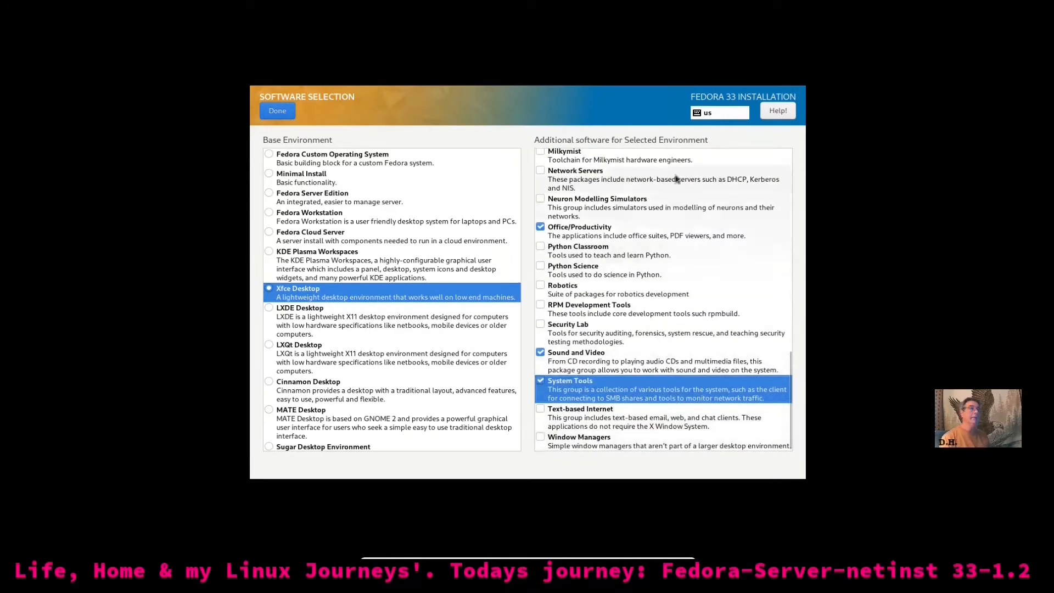
Confirm the software selection and installation source, then begin installing Fedora 33
{"action": "left_click", "coordinate": [280, 113]}
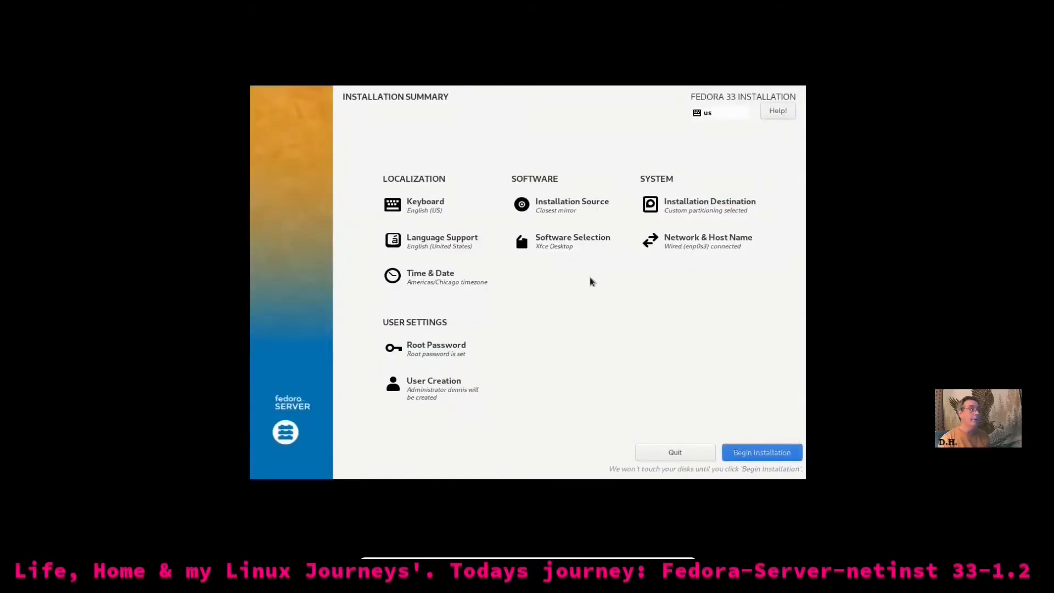
{"action": "left_click", "coordinate": [559, 208]}
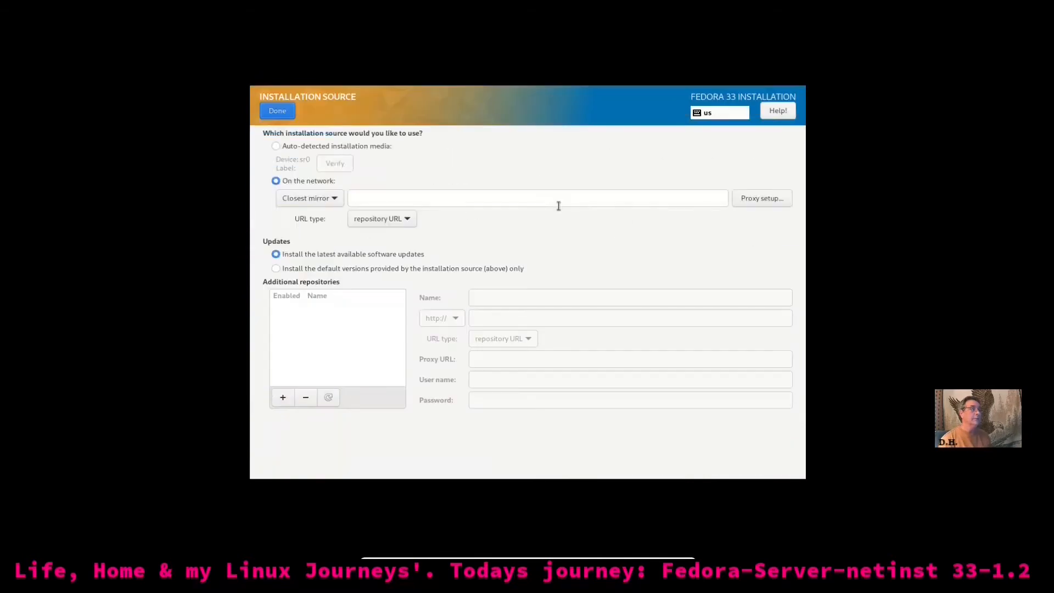
{"action": "left_click", "coordinate": [278, 115]}
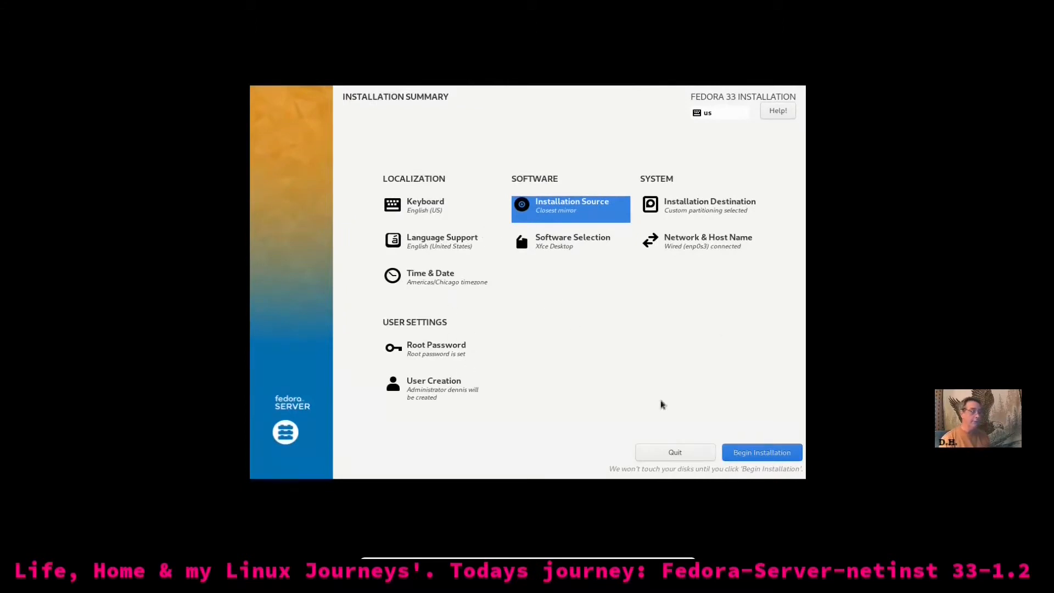
{"action": "left_click", "coordinate": [760, 453]}
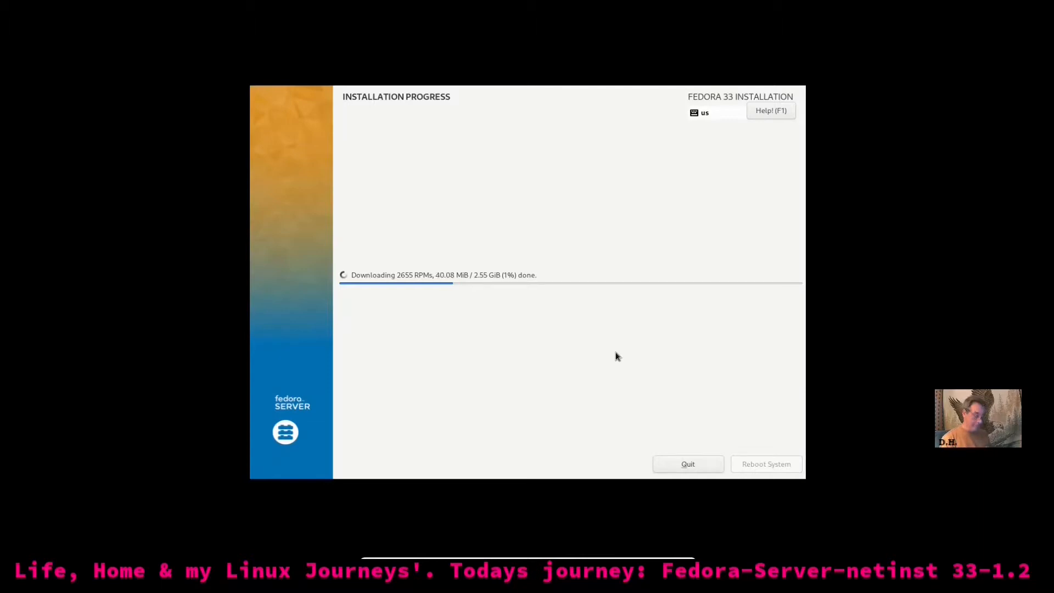
Leave full-screen mode with Right Ctrl+F and bring Firefox to the front
{"action": "key", "text": "Control_R+f"}
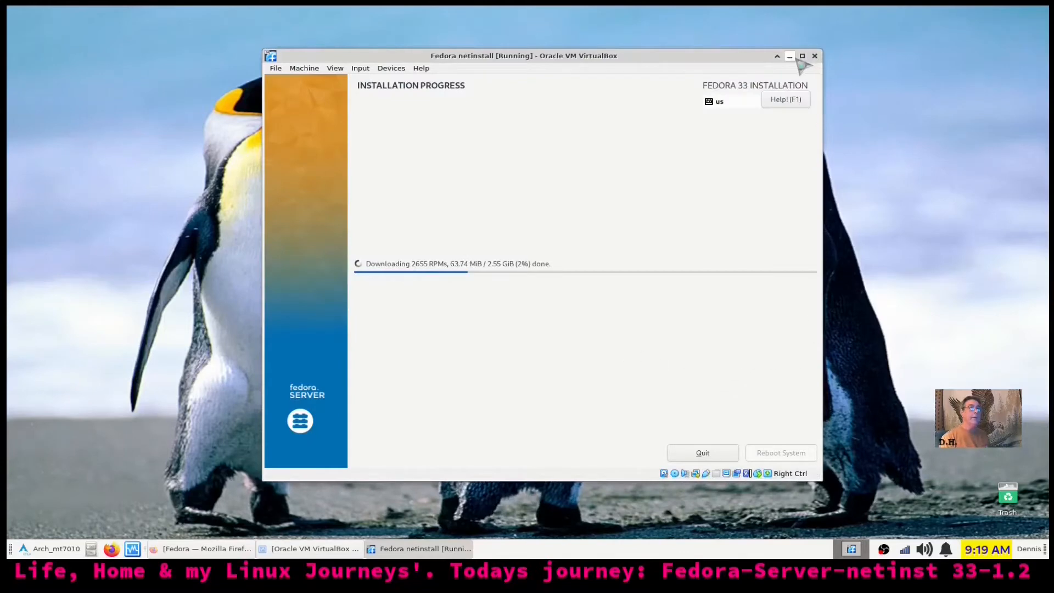
{"action": "left_click", "coordinate": [208, 553]}
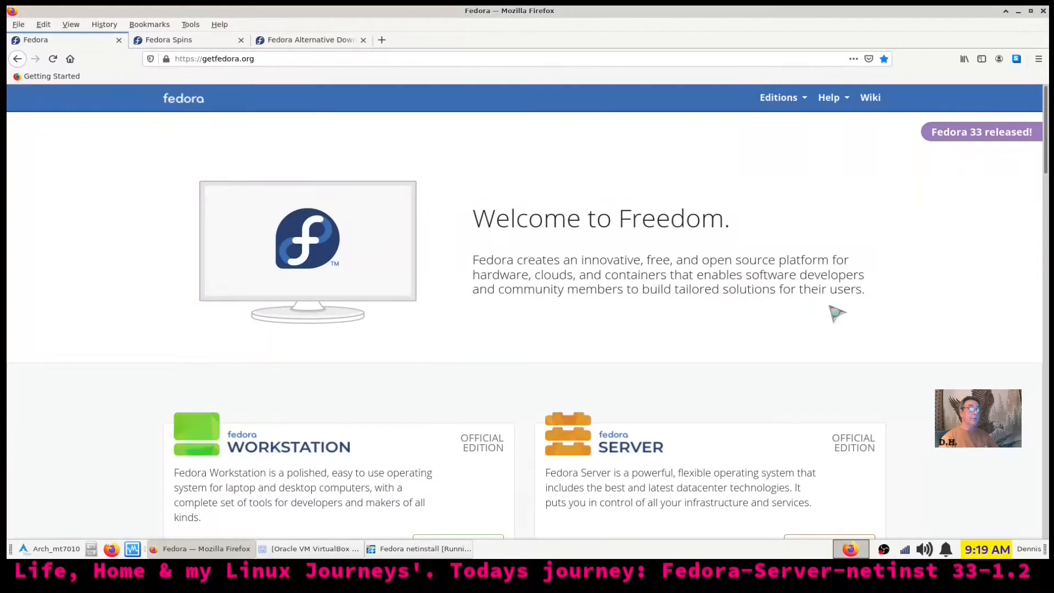
Scroll getfedora.org down to the 'Want more Fedora options?' section
{"action": "scroll", "coordinate": [831, 308], "scroll_direction": "down", "scroll_amount": 5}
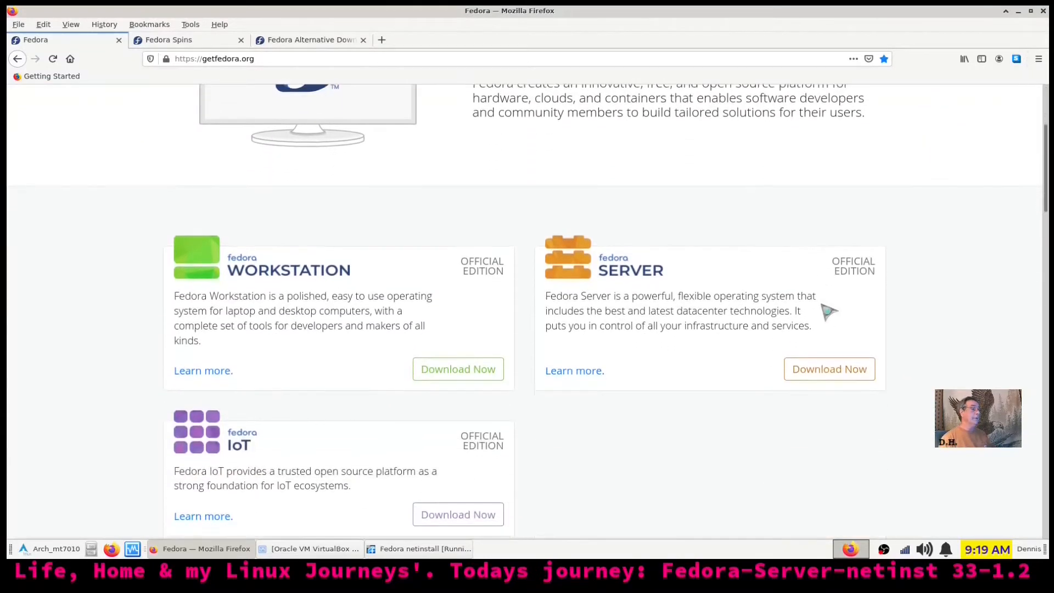
{"action": "scroll", "coordinate": [827, 308], "scroll_direction": "down", "scroll_amount": 1}
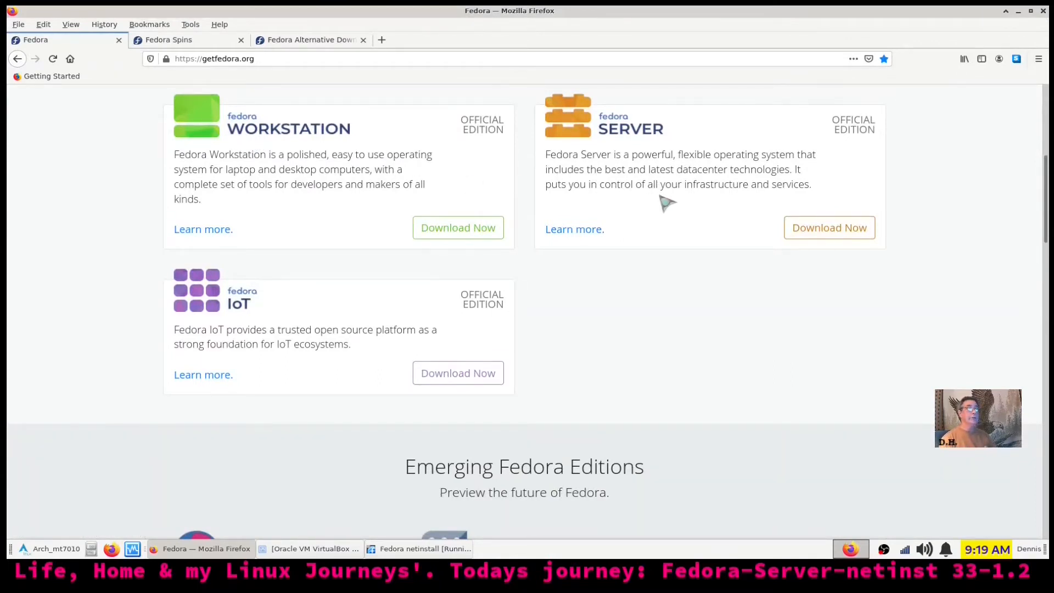
{"action": "scroll", "coordinate": [667, 207], "scroll_direction": "down", "scroll_amount": 1}
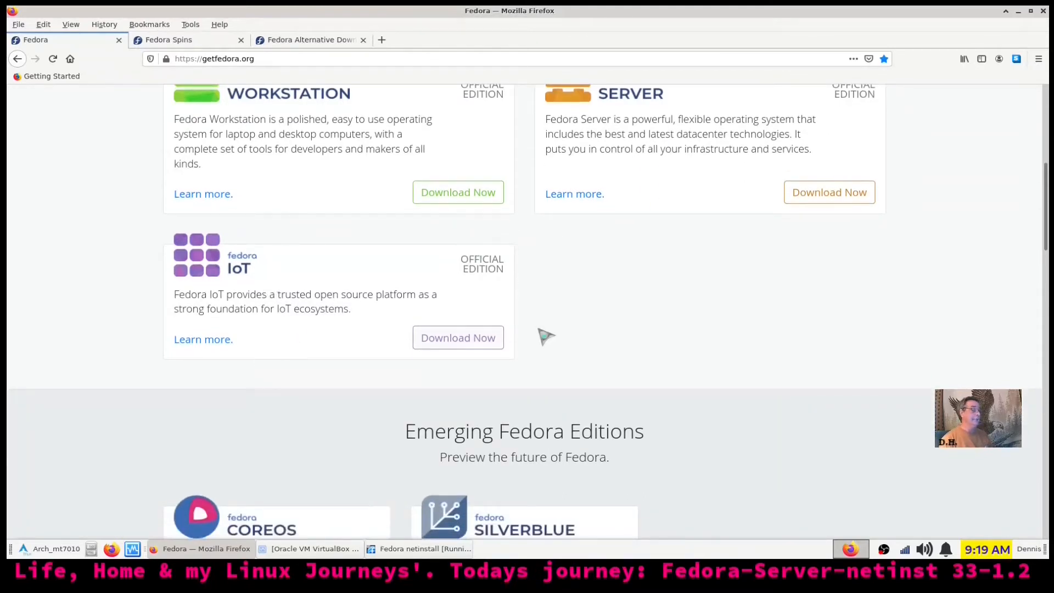
{"action": "scroll", "coordinate": [730, 329], "scroll_direction": "down", "scroll_amount": 7}
{"action": "scroll", "coordinate": [730, 329], "scroll_direction": "down", "scroll_amount": 3}
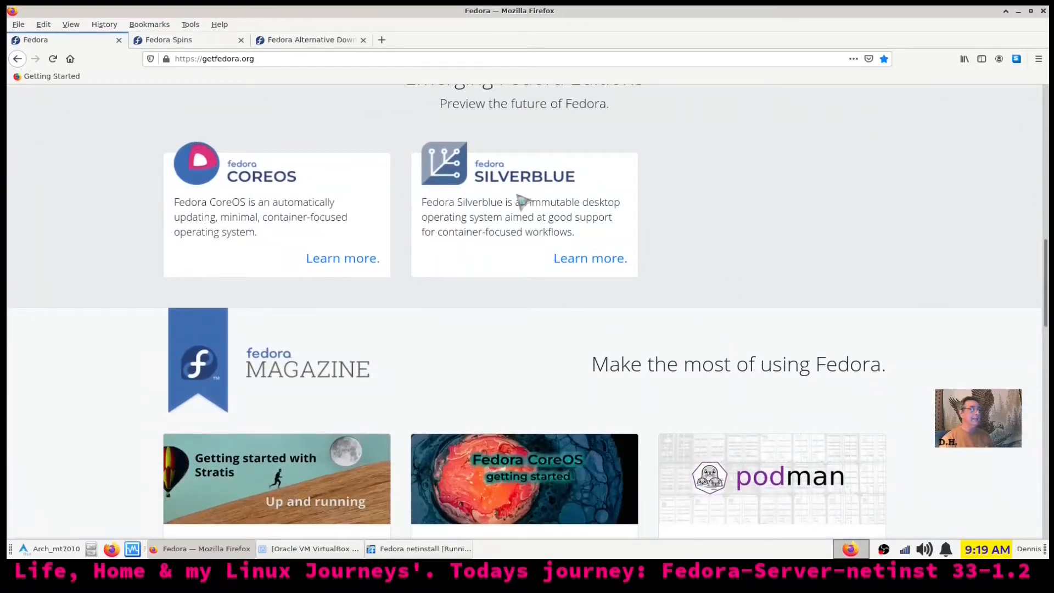
{"action": "scroll", "coordinate": [587, 195], "scroll_direction": "down", "scroll_amount": 2}
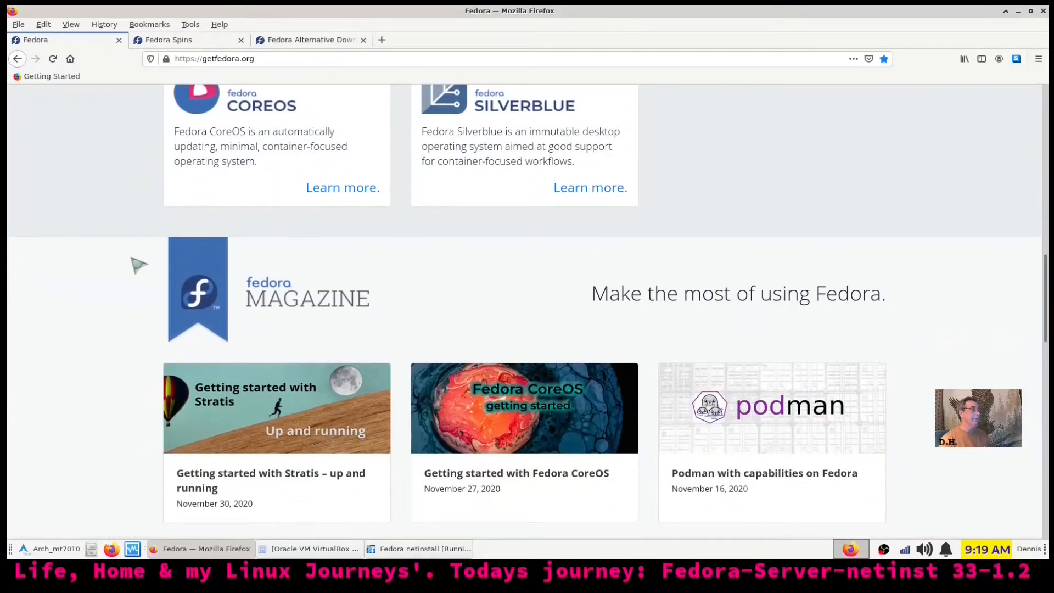
{"action": "scroll", "coordinate": [140, 258], "scroll_direction": "down", "scroll_amount": 2}
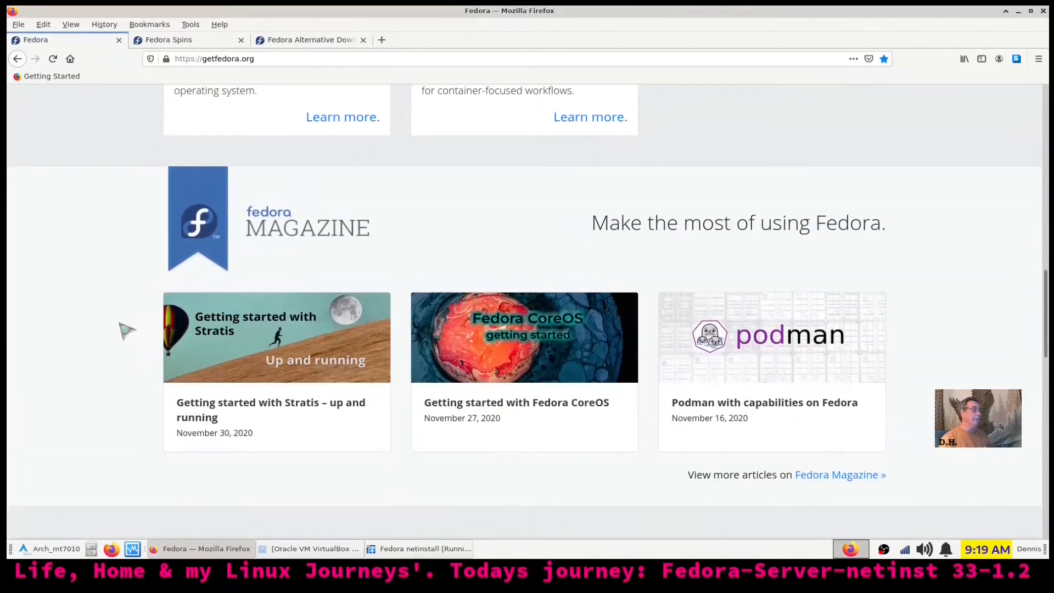
{"action": "scroll", "coordinate": [127, 331], "scroll_direction": "down", "scroll_amount": 4}
{"action": "scroll", "coordinate": [128, 330], "scroll_direction": "down", "scroll_amount": 6}
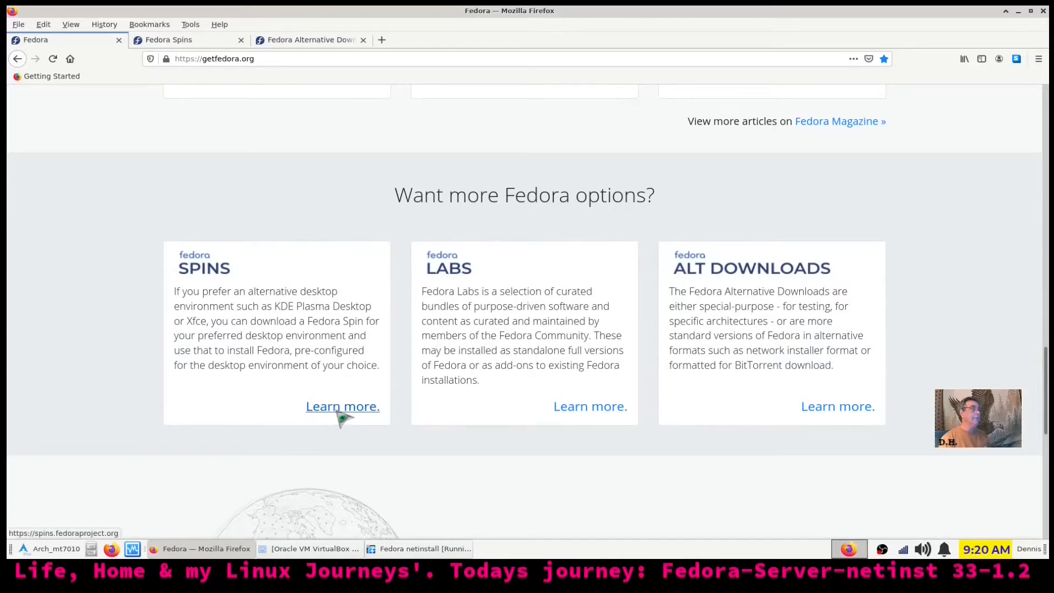
Browse the Fedora Spins page, then return to getfedora.org's 'Want more Fedora options?' section
{"action": "left_click", "coordinate": [187, 40]}
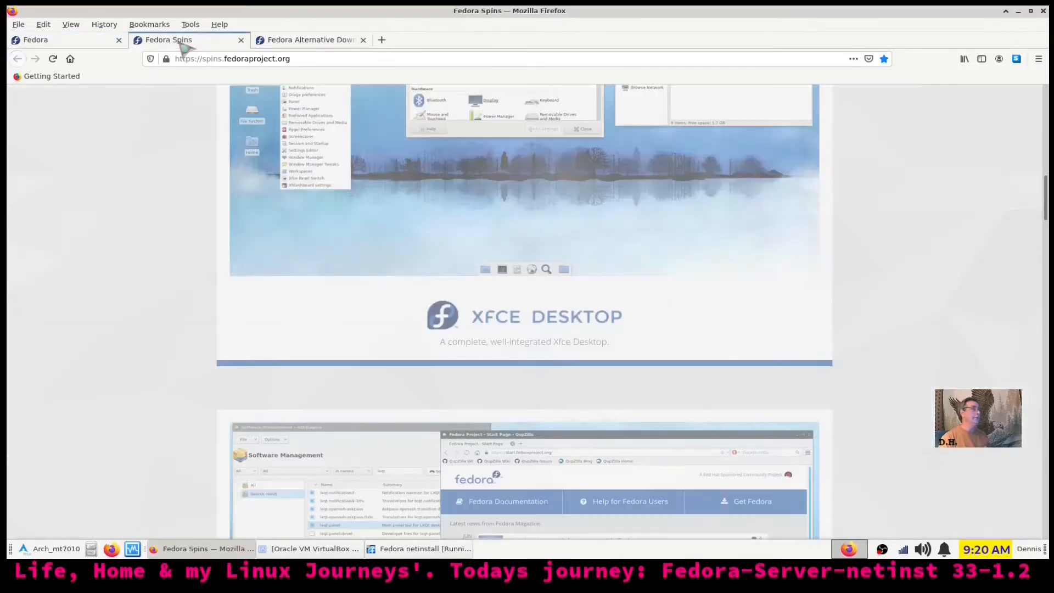
{"action": "scroll", "coordinate": [665, 298], "scroll_direction": "up", "scroll_amount": 15}
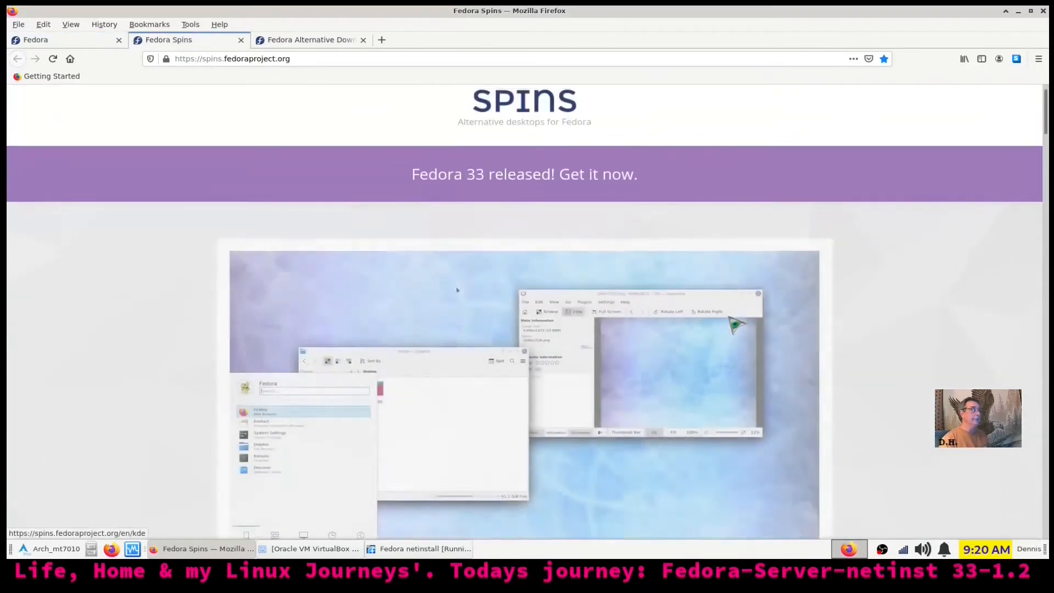
{"action": "scroll", "coordinate": [840, 325], "scroll_direction": "down", "scroll_amount": 6}
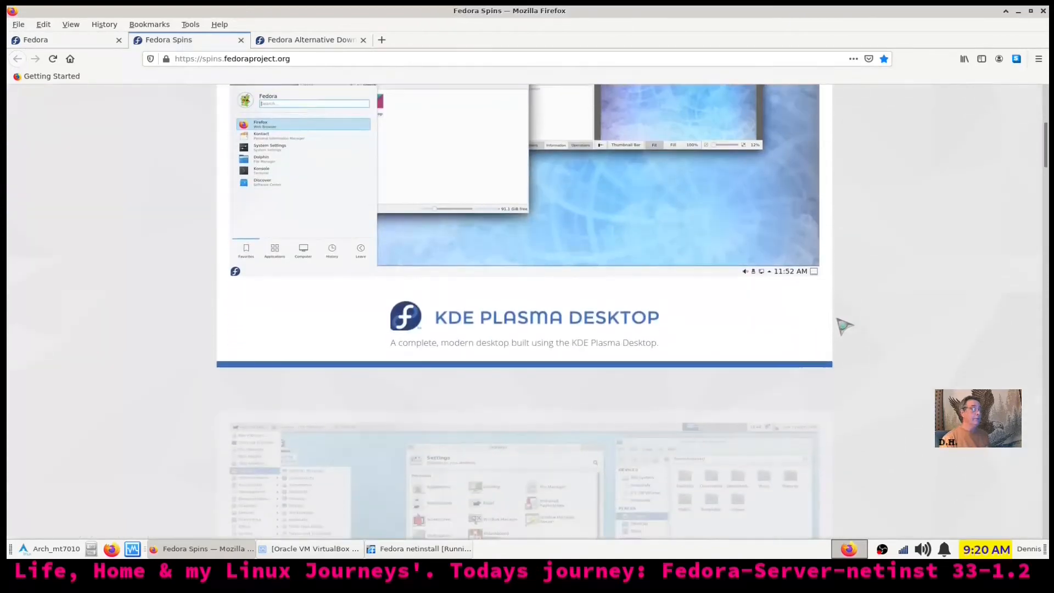
{"action": "scroll", "coordinate": [844, 325], "scroll_direction": "down", "scroll_amount": 5}
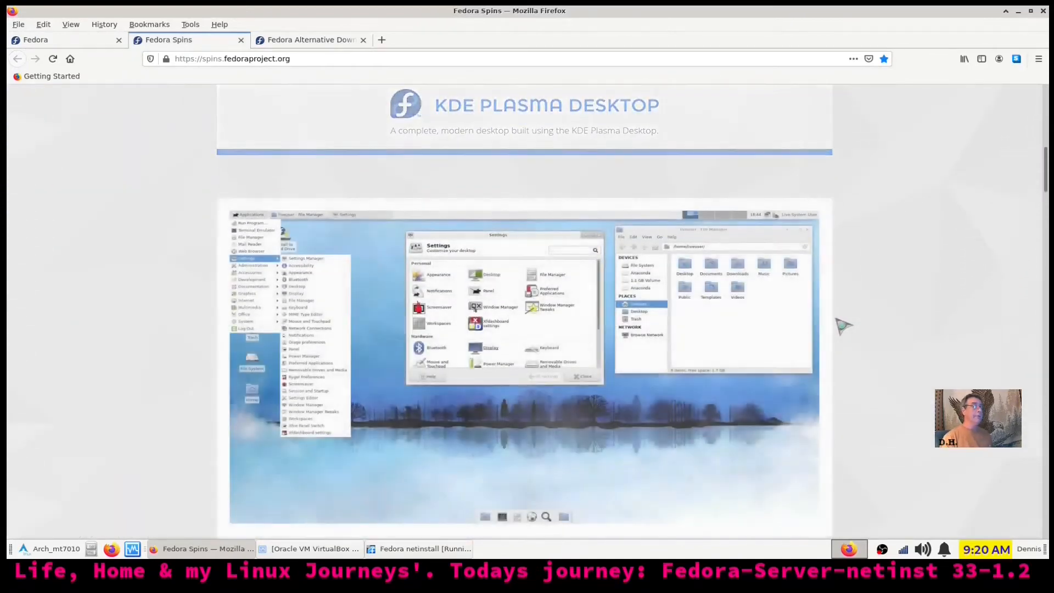
{"action": "scroll", "coordinate": [841, 324], "scroll_direction": "up", "scroll_amount": 11}
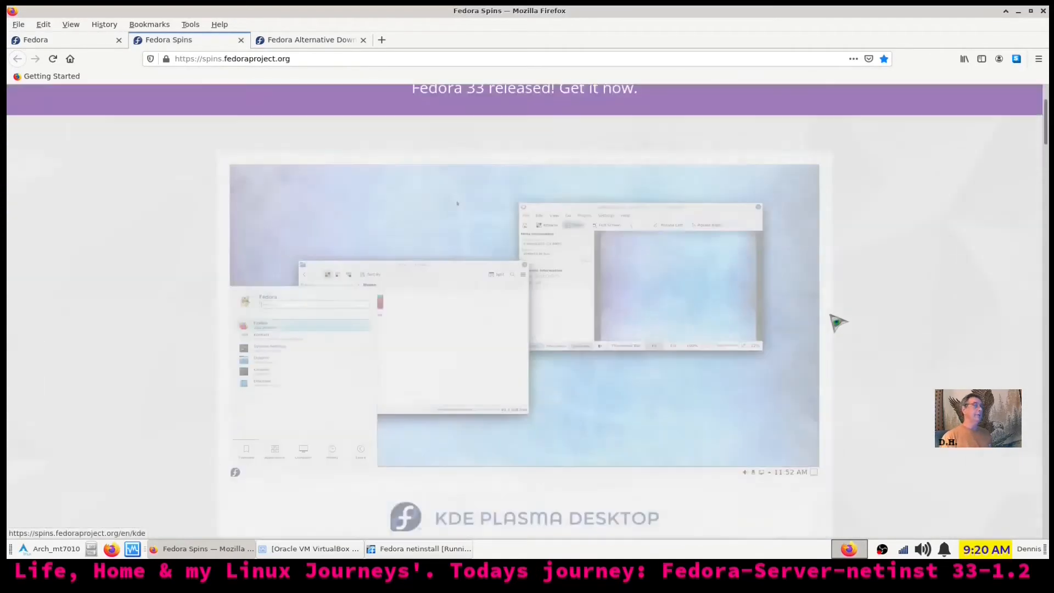
{"action": "scroll", "coordinate": [833, 318], "scroll_direction": "down", "scroll_amount": 5}
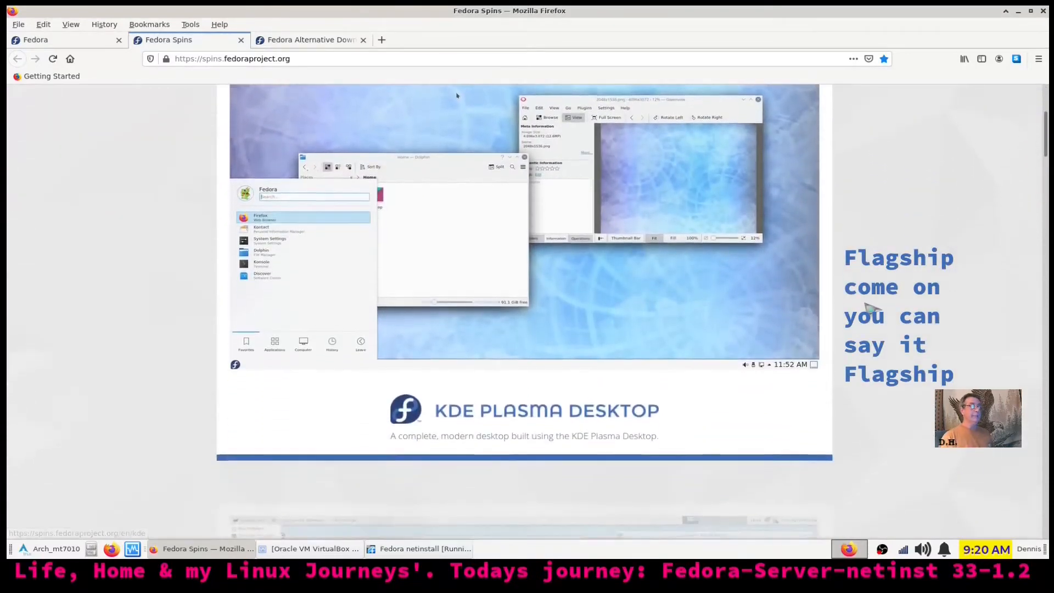
{"action": "scroll", "coordinate": [867, 307], "scroll_direction": "up", "scroll_amount": 3}
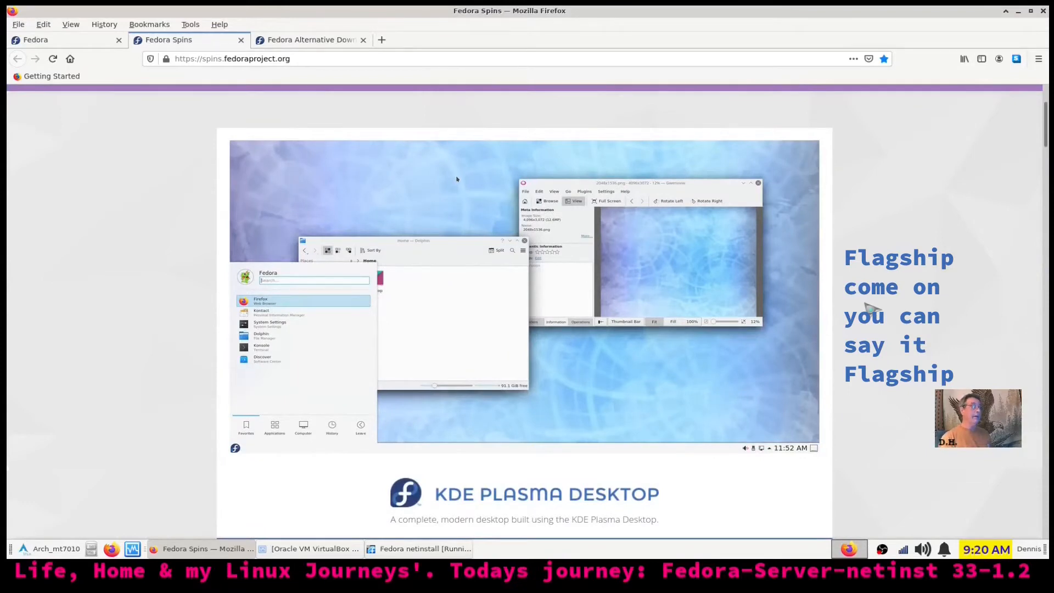
{"action": "scroll", "coordinate": [866, 304], "scroll_direction": "down", "scroll_amount": 2}
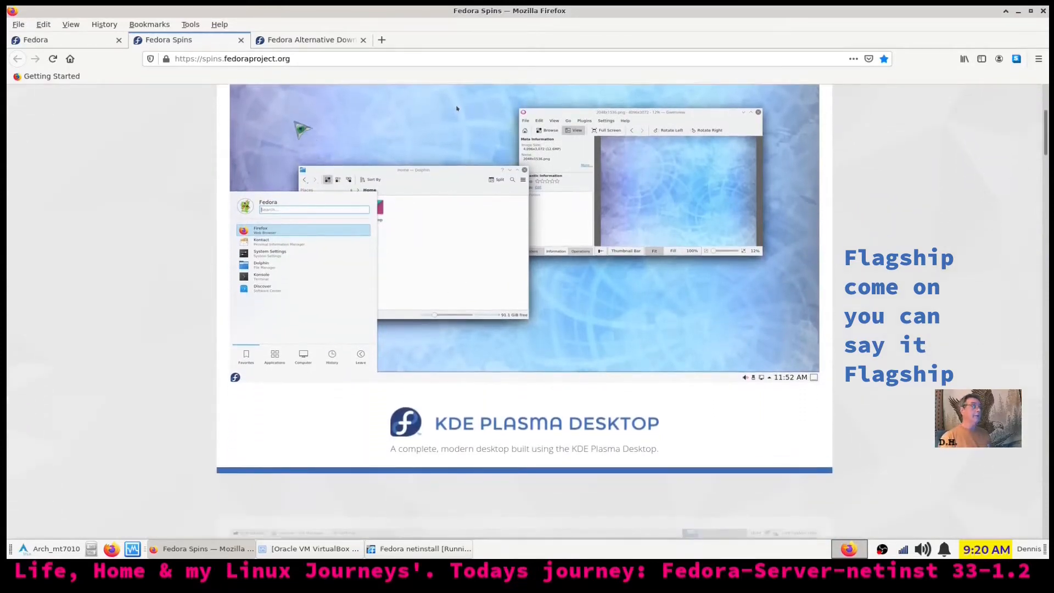
{"action": "scroll", "coordinate": [827, 395], "scroll_direction": "down", "scroll_amount": 15}
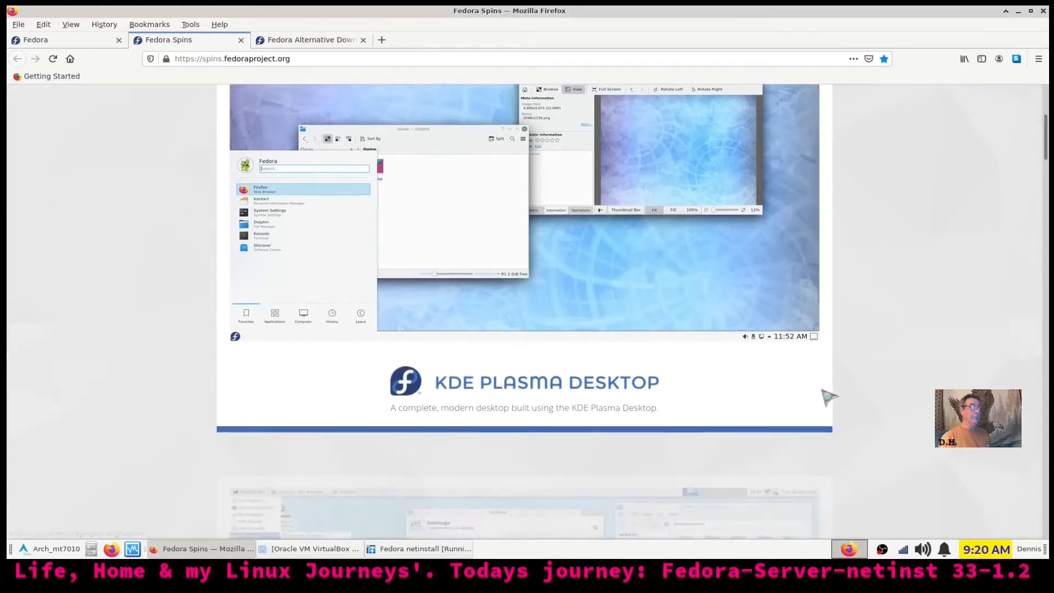
{"action": "scroll", "coordinate": [826, 395], "scroll_direction": "down", "scroll_amount": 18}
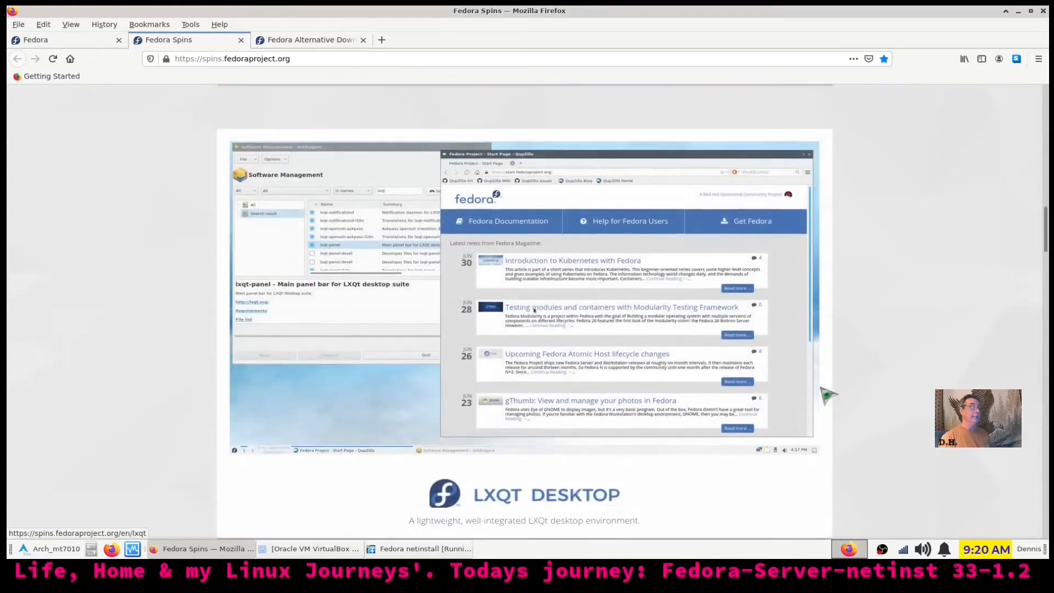
{"action": "scroll", "coordinate": [827, 396], "scroll_direction": "down", "scroll_amount": 10}
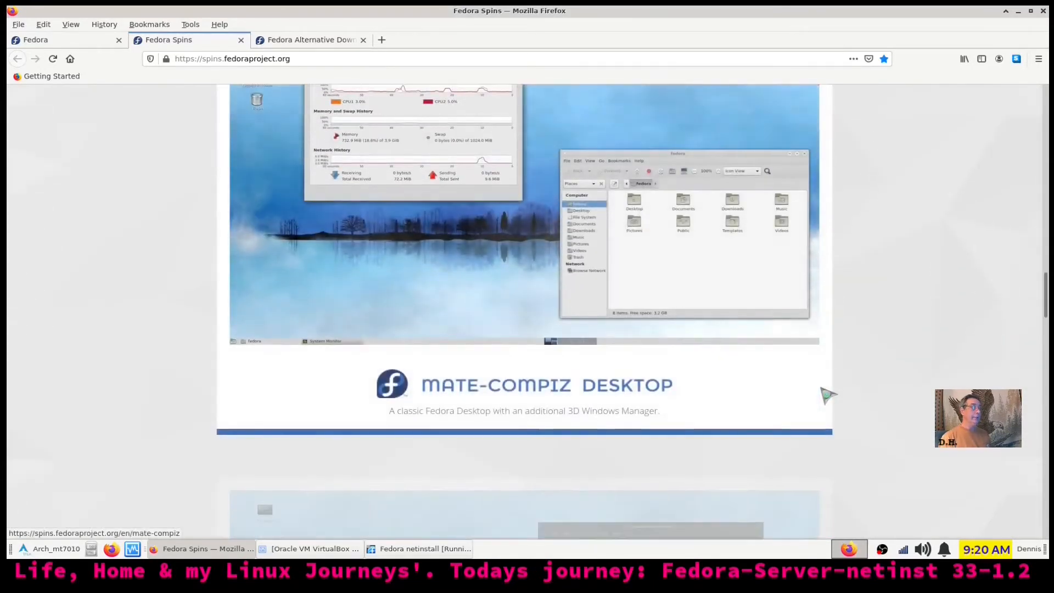
{"action": "scroll", "coordinate": [827, 395], "scroll_direction": "down", "scroll_amount": 8}
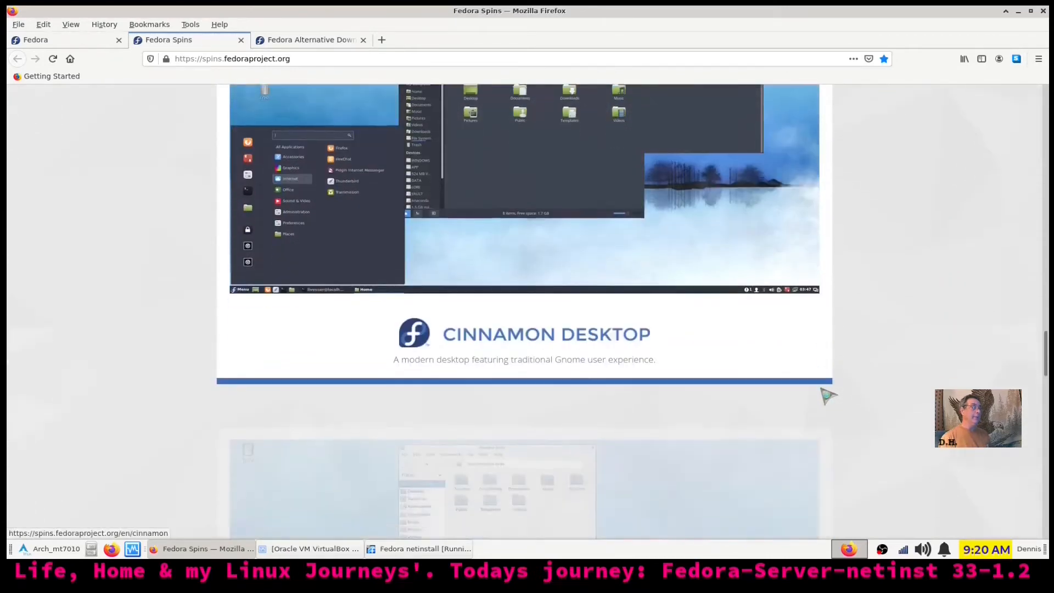
{"action": "scroll", "coordinate": [828, 395], "scroll_direction": "down", "scroll_amount": 6}
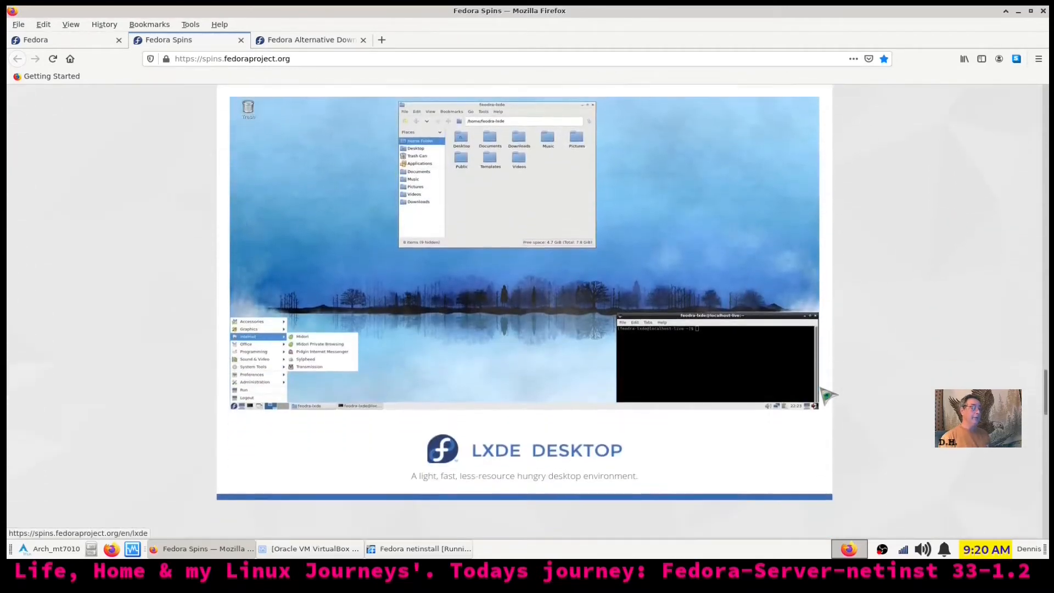
{"action": "scroll", "coordinate": [827, 395], "scroll_direction": "down", "scroll_amount": 5}
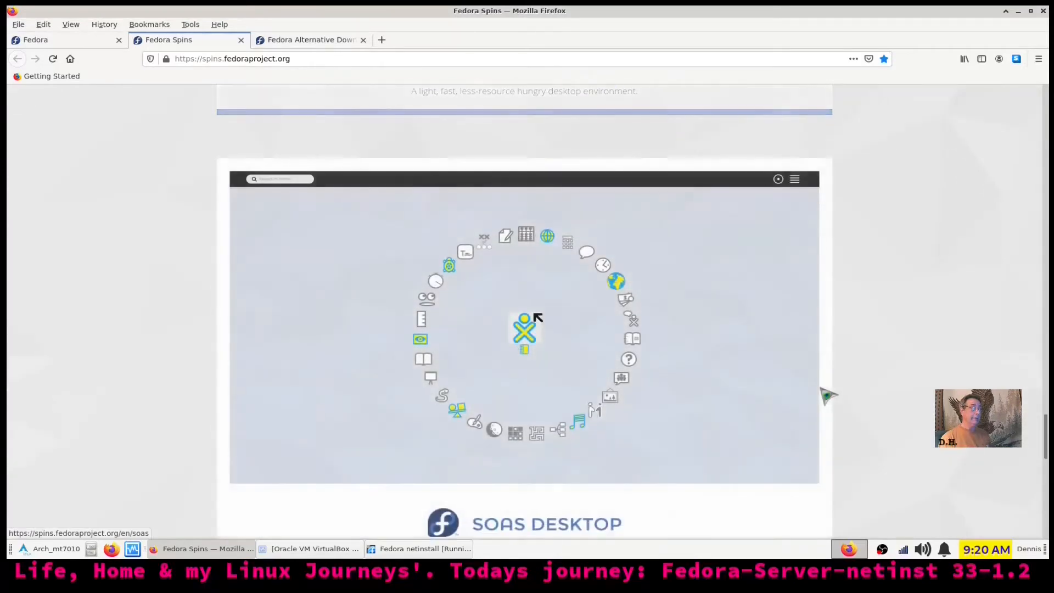
{"action": "scroll", "coordinate": [827, 395], "scroll_direction": "down", "scroll_amount": 4}
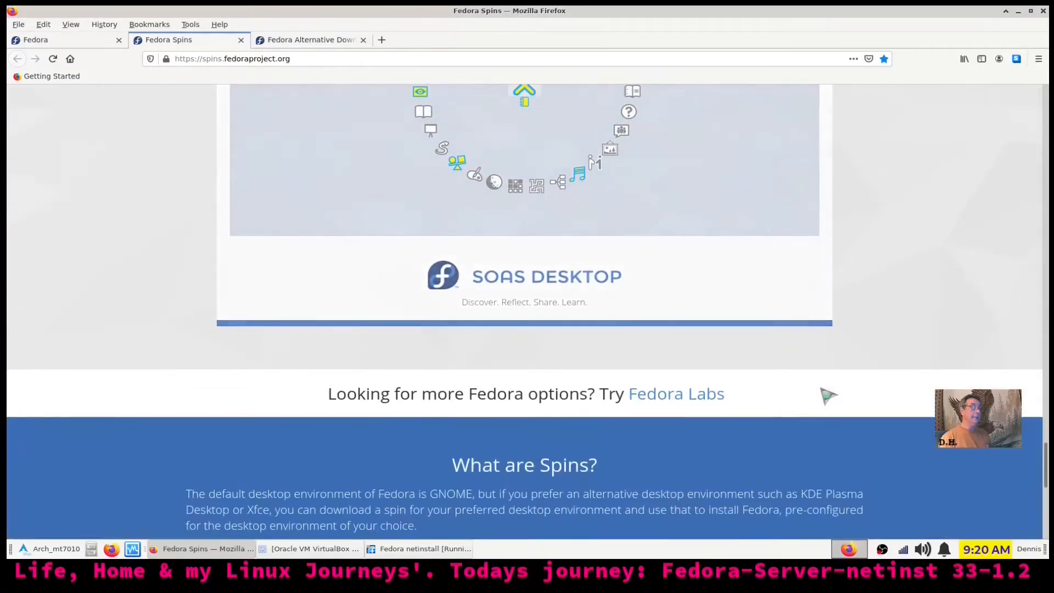
{"action": "scroll", "coordinate": [816, 388], "scroll_direction": "down", "scroll_amount": 1}
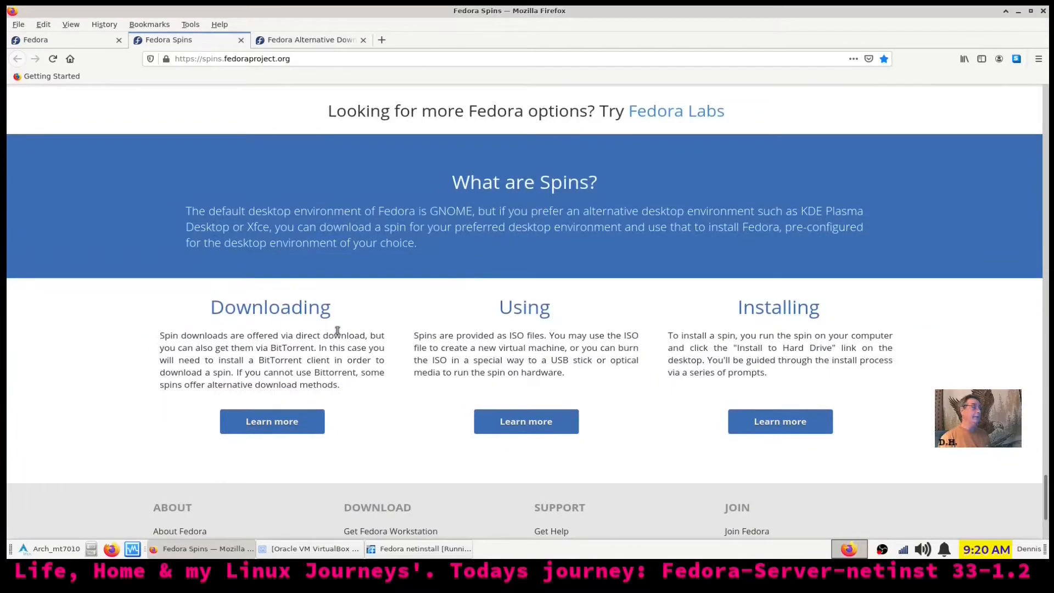
{"action": "scroll", "coordinate": [555, 414], "scroll_direction": "up", "scroll_amount": 10}
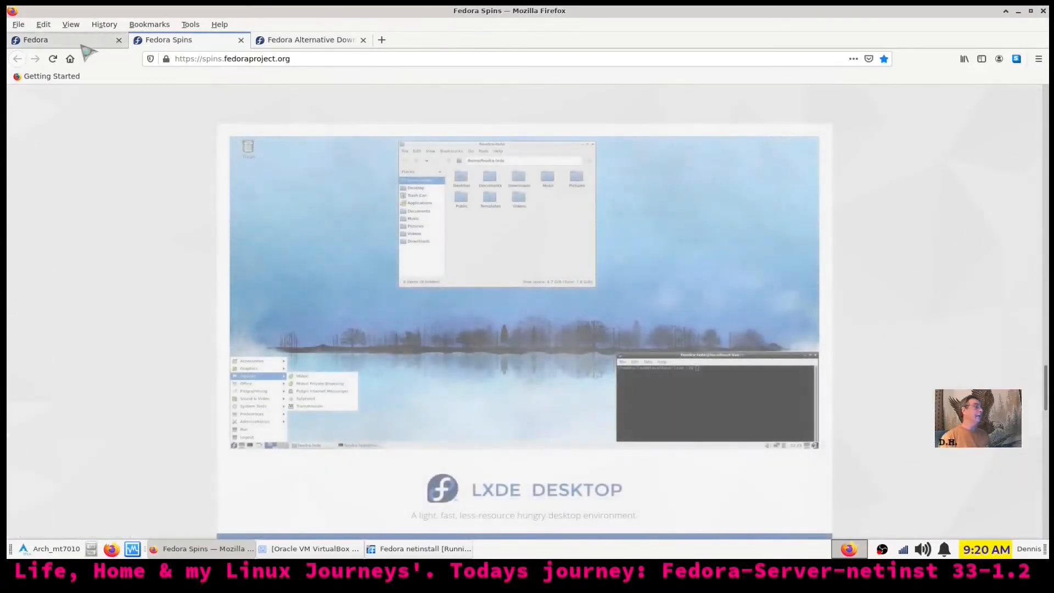
{"action": "left_click", "coordinate": [79, 42]}
{"action": "scroll", "coordinate": [549, 313], "scroll_direction": "down", "scroll_amount": 3}
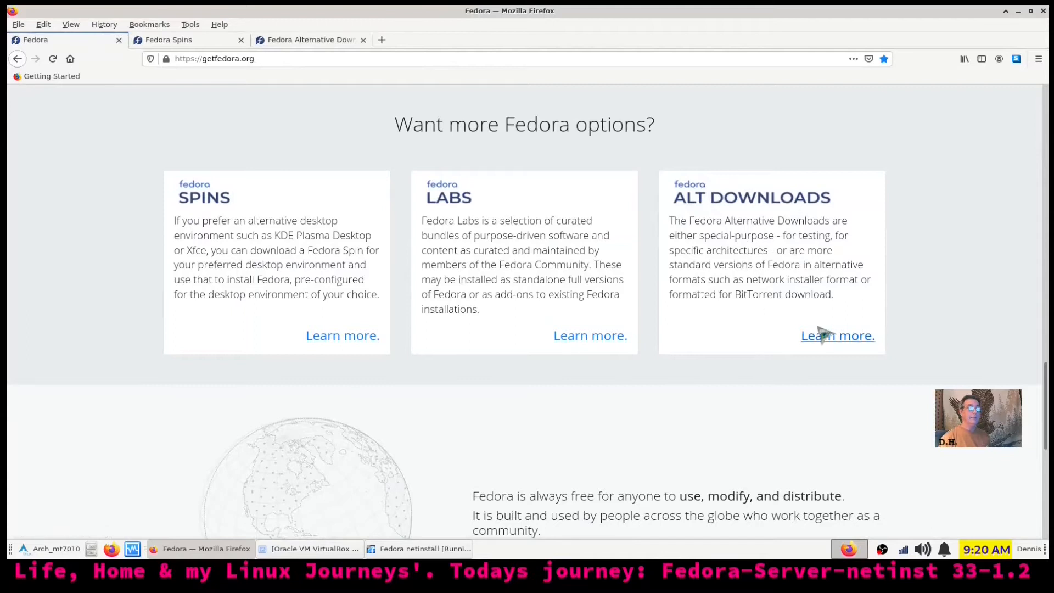
Review the Fedora Server network installer on the Alternative Downloads tab, then open the file manager
{"action": "left_click", "coordinate": [308, 41]}
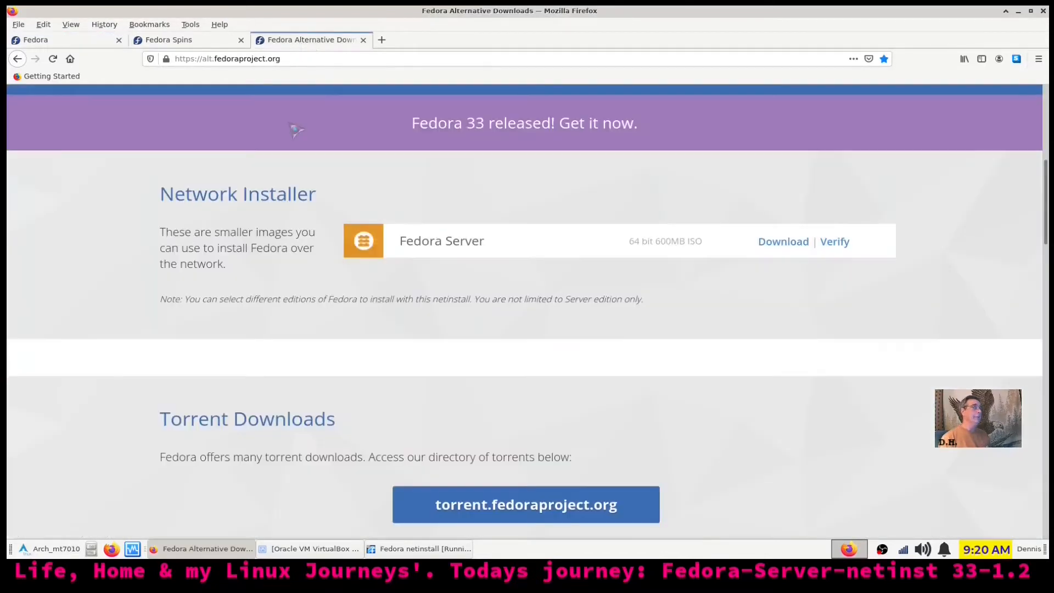
{"action": "scroll", "coordinate": [253, 340], "scroll_direction": "up", "scroll_amount": 3}
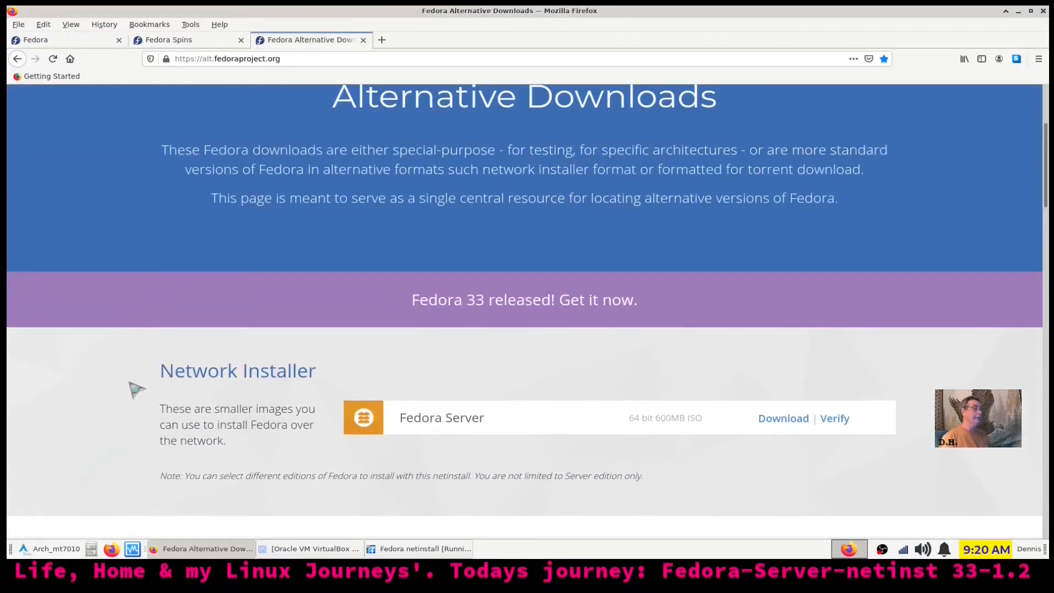
{"action": "scroll", "coordinate": [571, 266], "scroll_direction": "up", "scroll_amount": 2}
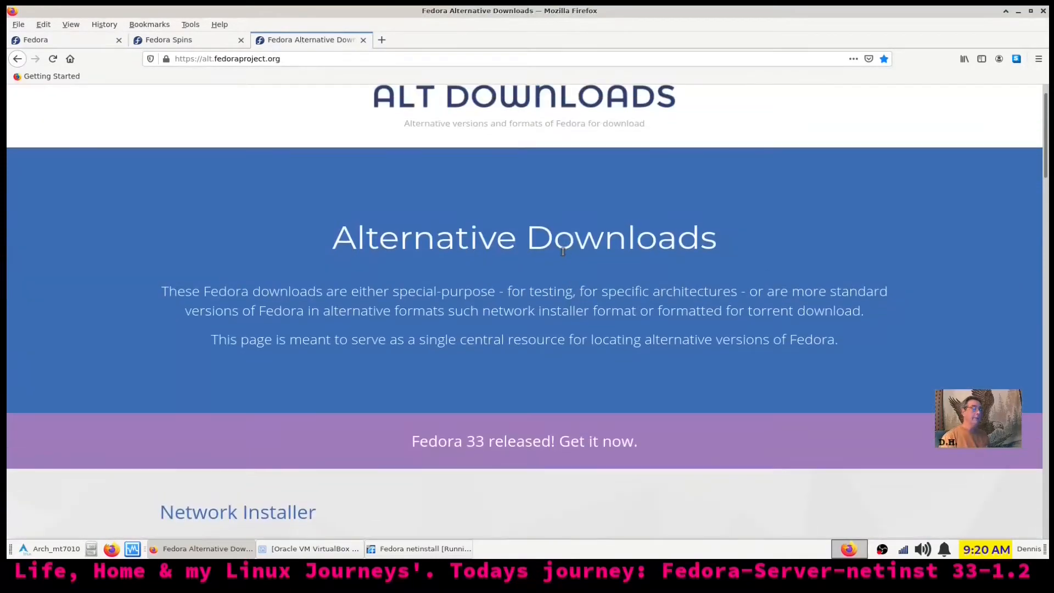
{"action": "scroll", "coordinate": [570, 259], "scroll_direction": "down", "scroll_amount": 3}
{"action": "scroll", "coordinate": [570, 259], "scroll_direction": "down", "scroll_amount": 3}
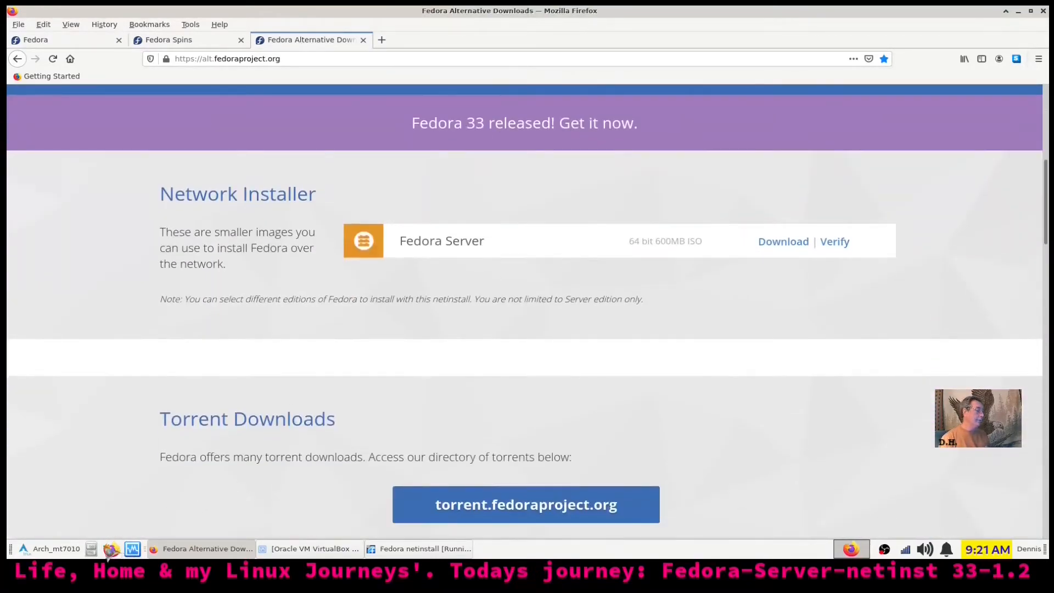
{"action": "left_click", "coordinate": [93, 550]}
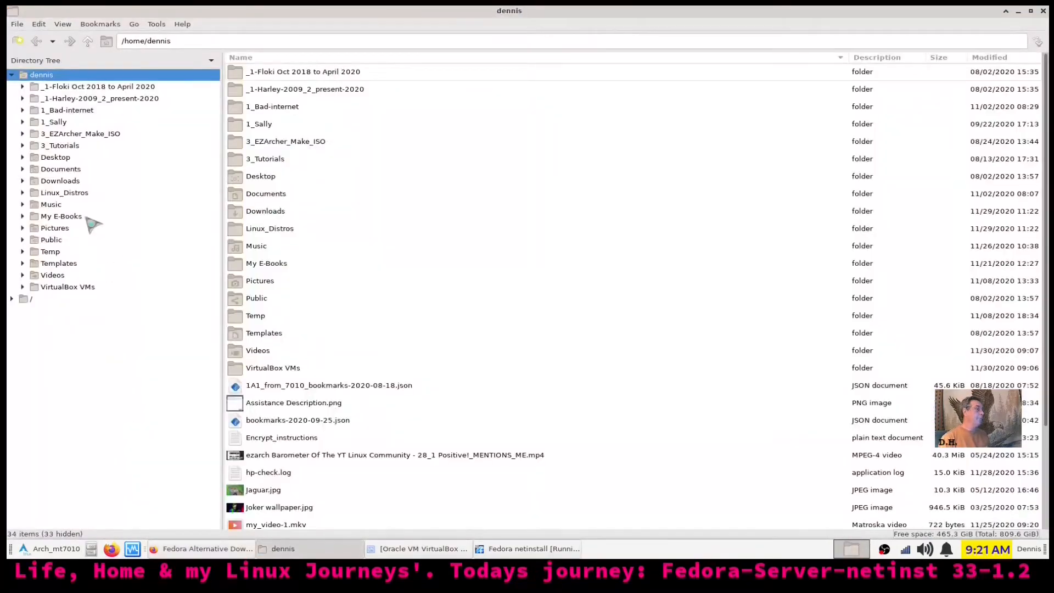
Check the 686.0 MiB Fedora-Server-netinst-x86_64-33-1.2.iso in Linux_Distros/For demos, then close the file manager
{"action": "left_click", "coordinate": [67, 195]}
{"action": "double_click", "coordinate": [265, 124]}
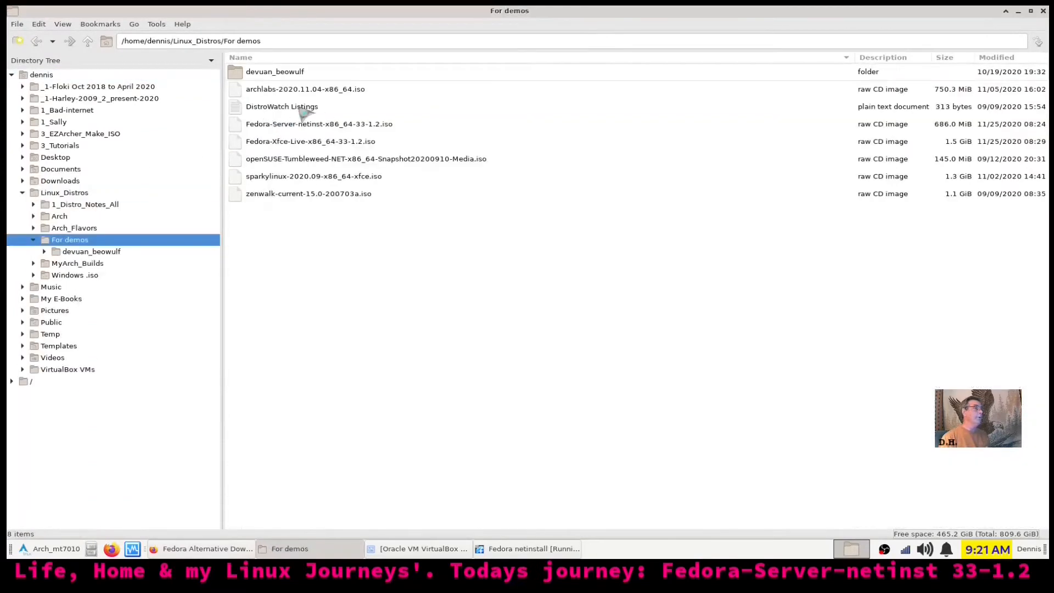
{"action": "left_click", "coordinate": [308, 126]}
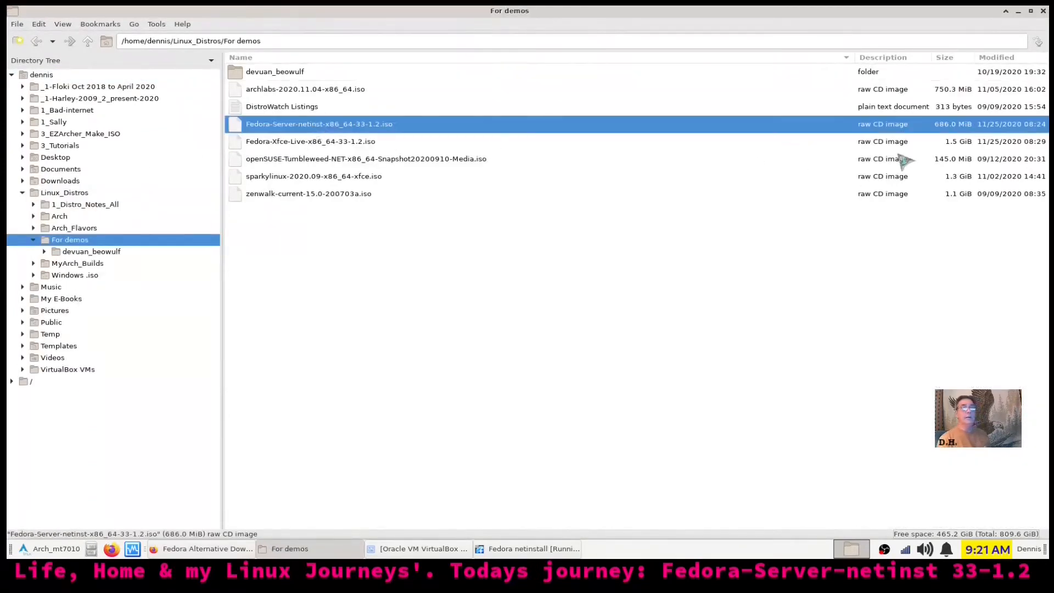
{"action": "left_click", "coordinate": [1043, 11]}
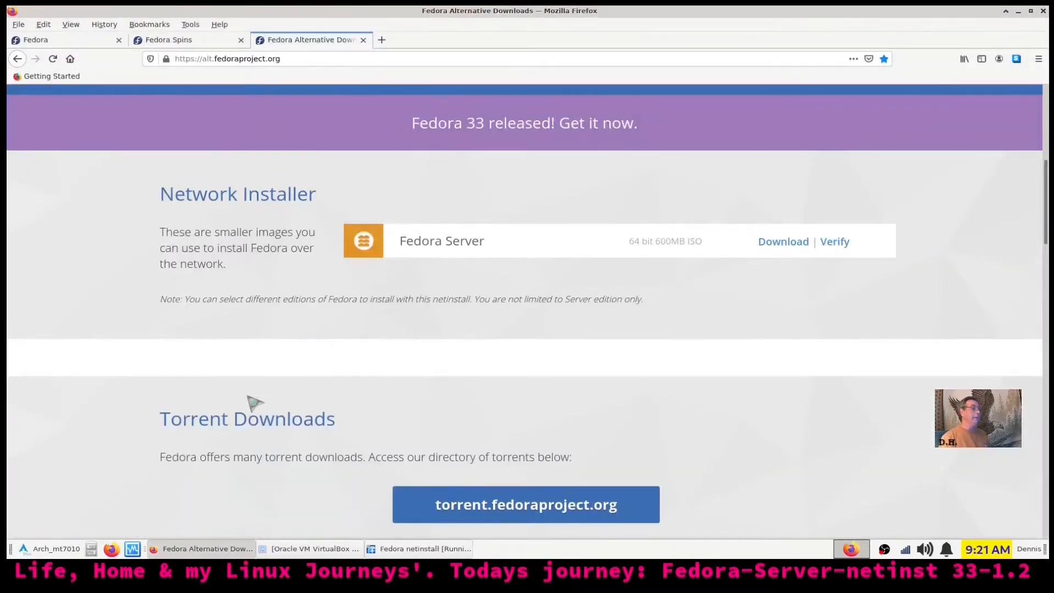
{"action": "scroll", "coordinate": [668, 386], "scroll_direction": "down", "scroll_amount": 2}
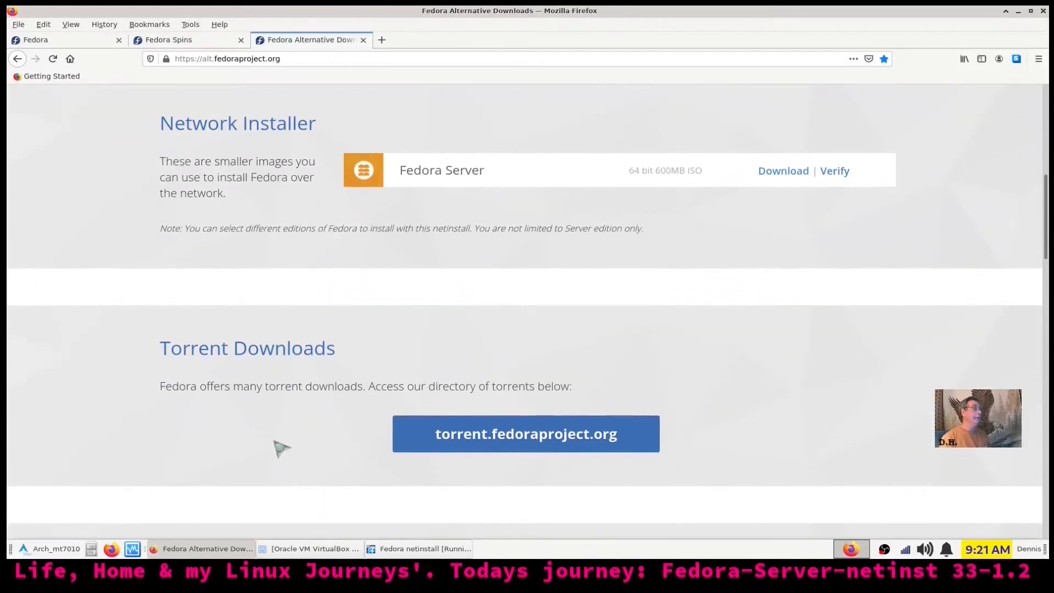
{"action": "scroll", "coordinate": [488, 401], "scroll_direction": "up", "scroll_amount": 10}
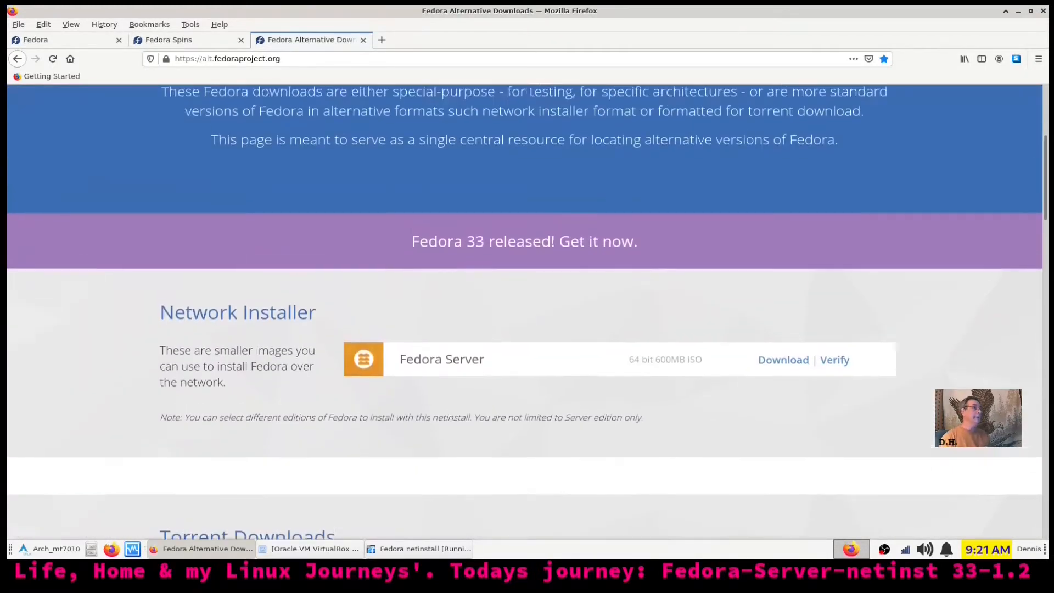
{"action": "scroll", "coordinate": [510, 370], "scroll_direction": "down", "scroll_amount": 4}
{"action": "scroll", "coordinate": [504, 369], "scroll_direction": "down", "scroll_amount": 2}
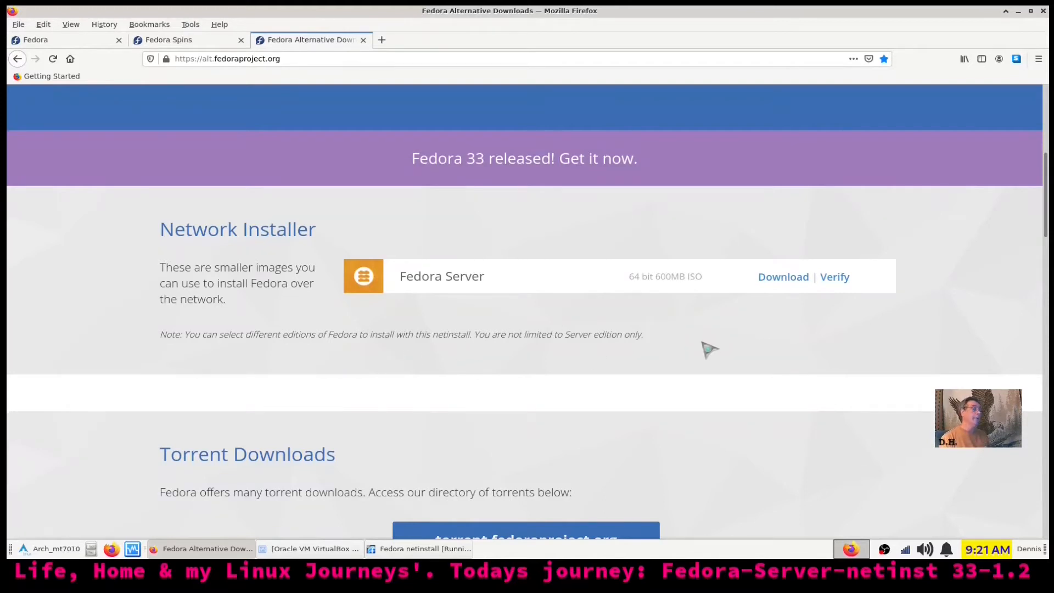
{"action": "scroll", "coordinate": [700, 344], "scroll_direction": "down", "scroll_amount": 4}
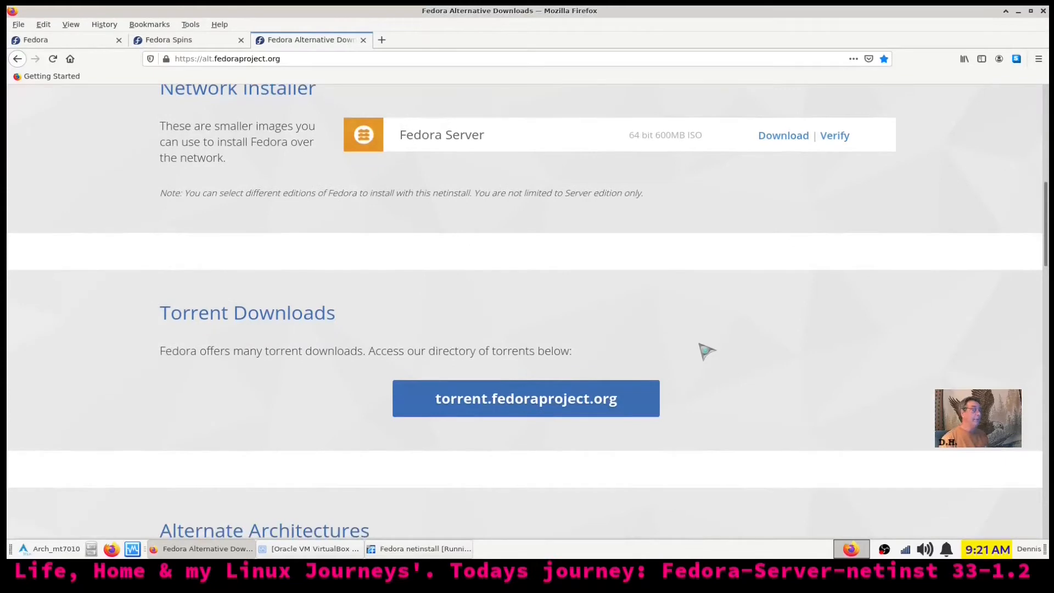
{"action": "scroll", "coordinate": [700, 345], "scroll_direction": "up", "scroll_amount": 10}
Switch to the getfedora.org tab and look over its Welcome to Freedom home page
{"action": "left_click", "coordinate": [66, 41]}
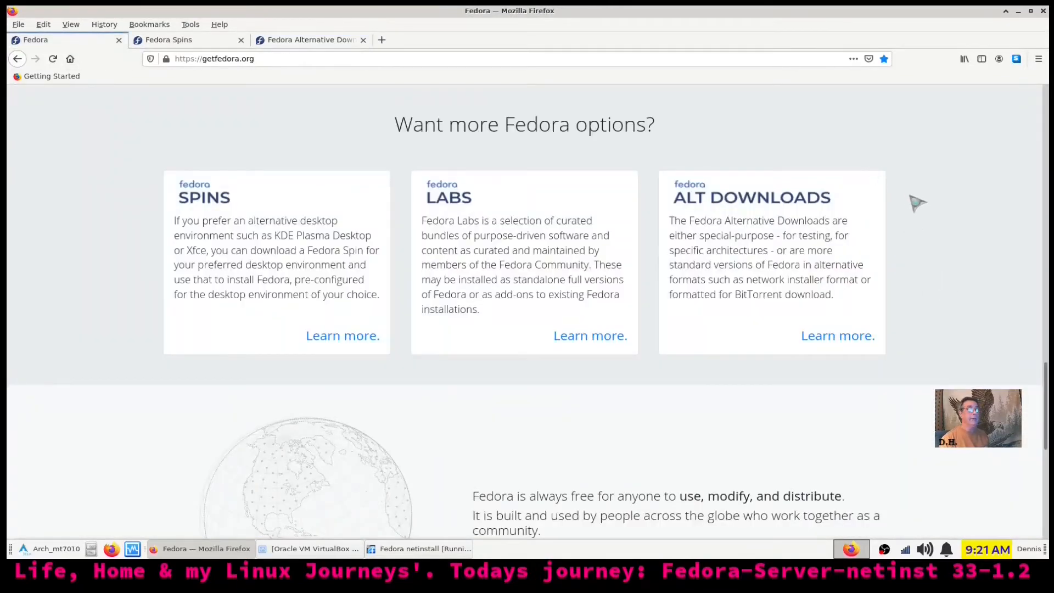
{"action": "scroll", "coordinate": [917, 202], "scroll_direction": "down", "scroll_amount": 6}
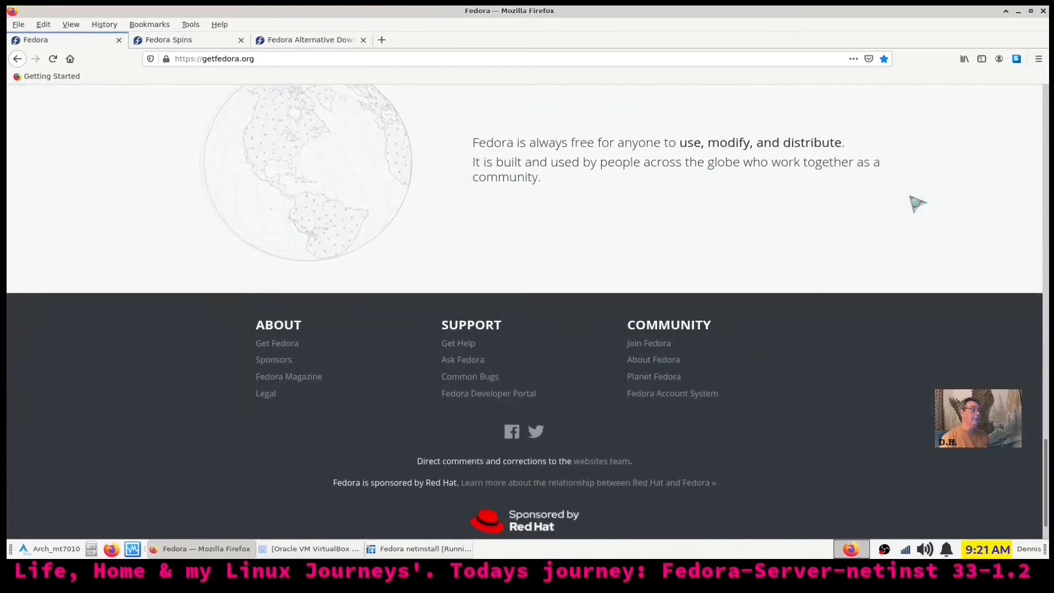
{"action": "scroll", "coordinate": [769, 236], "scroll_direction": "up", "scroll_amount": 2}
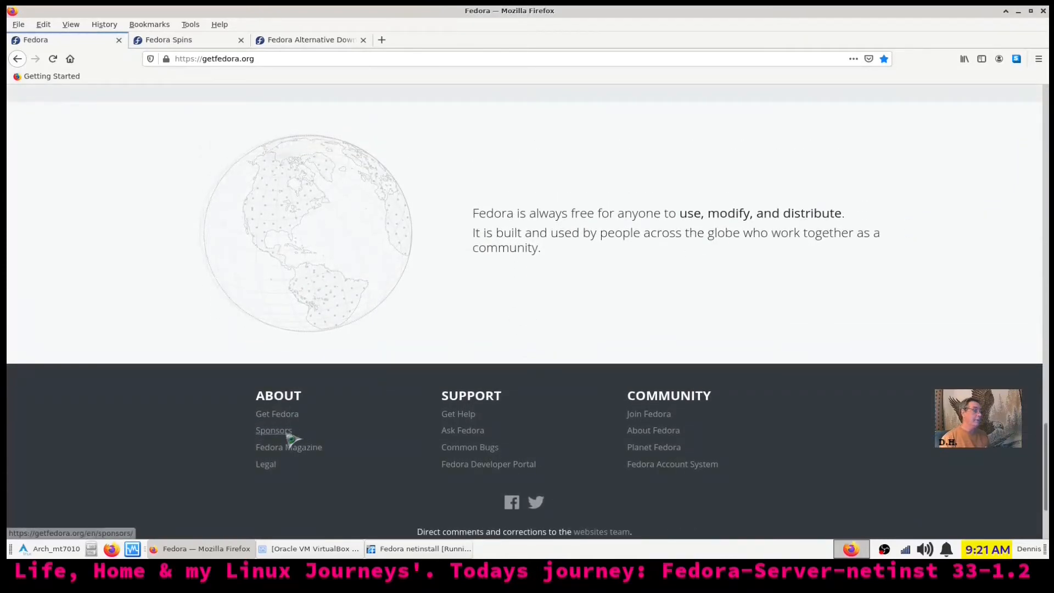
{"action": "scroll", "coordinate": [925, 483], "scroll_direction": "up", "scroll_amount": 20}
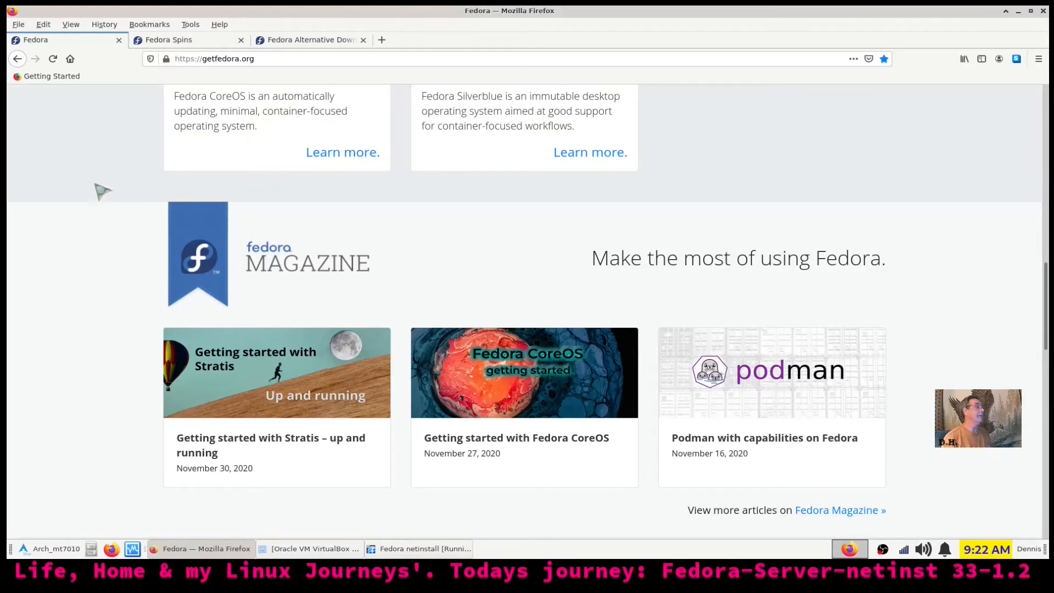
{"action": "scroll", "coordinate": [889, 263], "scroll_direction": "up", "scroll_amount": 10}
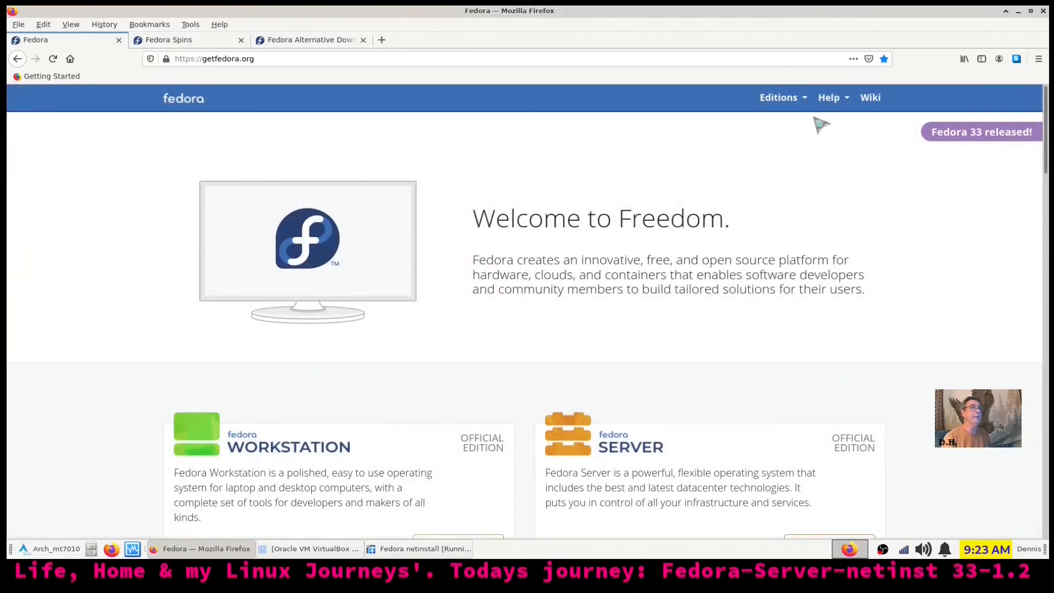
Open the Wiki link in a new tab and switch to the Fedora Project Wiki
{"action": "right_click", "coordinate": [872, 104]}
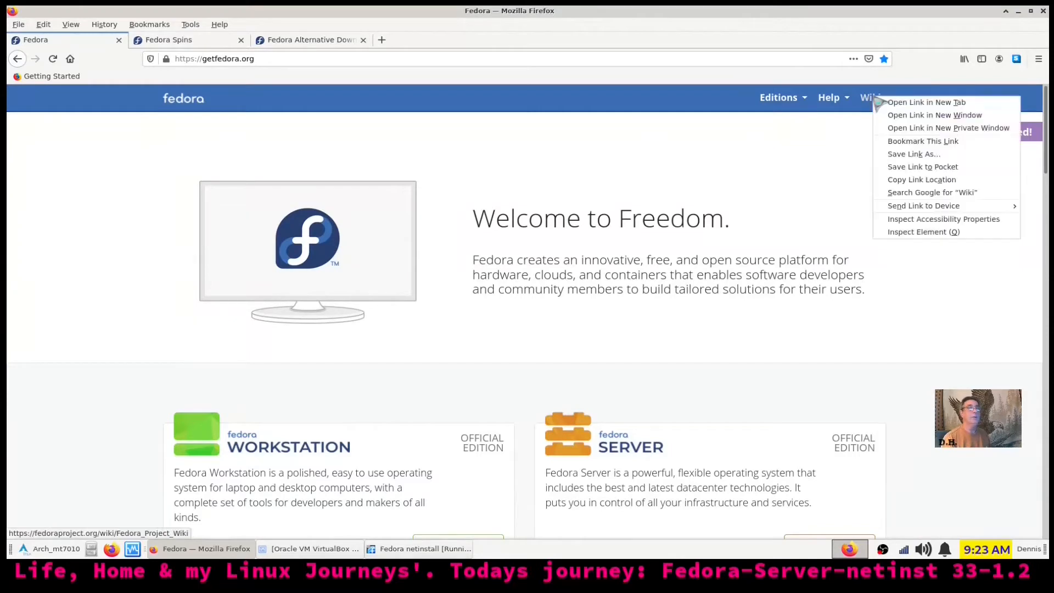
{"action": "left_click", "coordinate": [926, 103]}
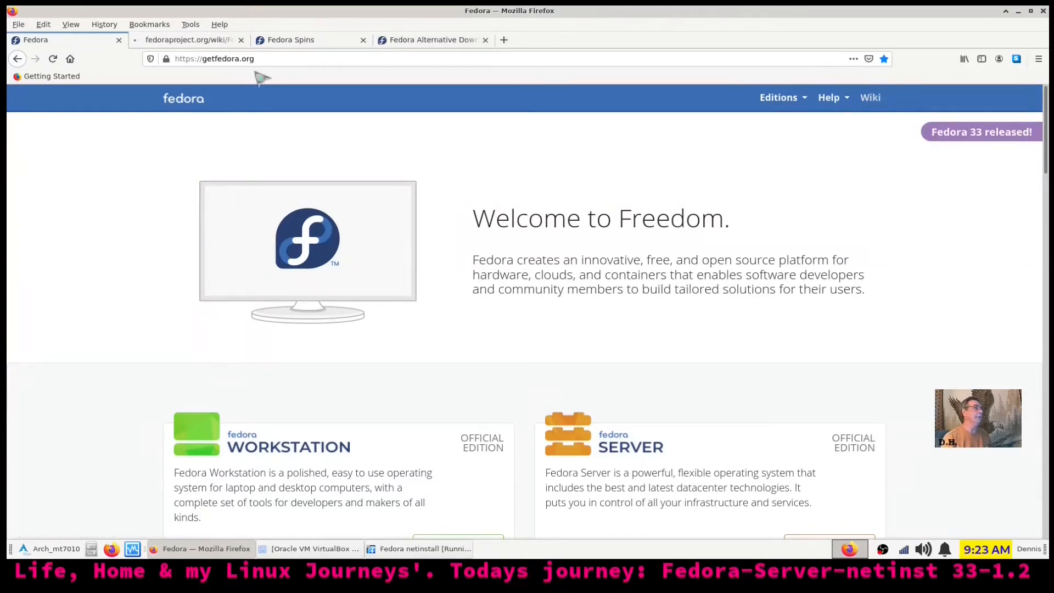
{"action": "left_click", "coordinate": [189, 41]}
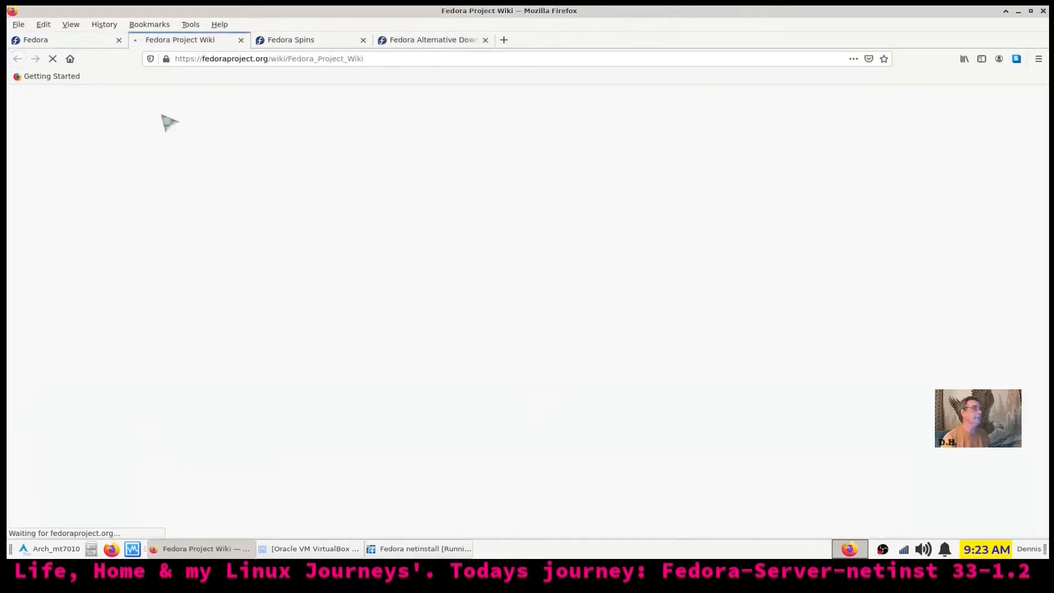
Check the VM's download progress (1.23 of 2.55 GiB), then hide its window again
{"action": "left_click", "coordinate": [318, 551]}
{"action": "left_click", "coordinate": [315, 549]}
{"action": "left_click", "coordinate": [409, 549]}
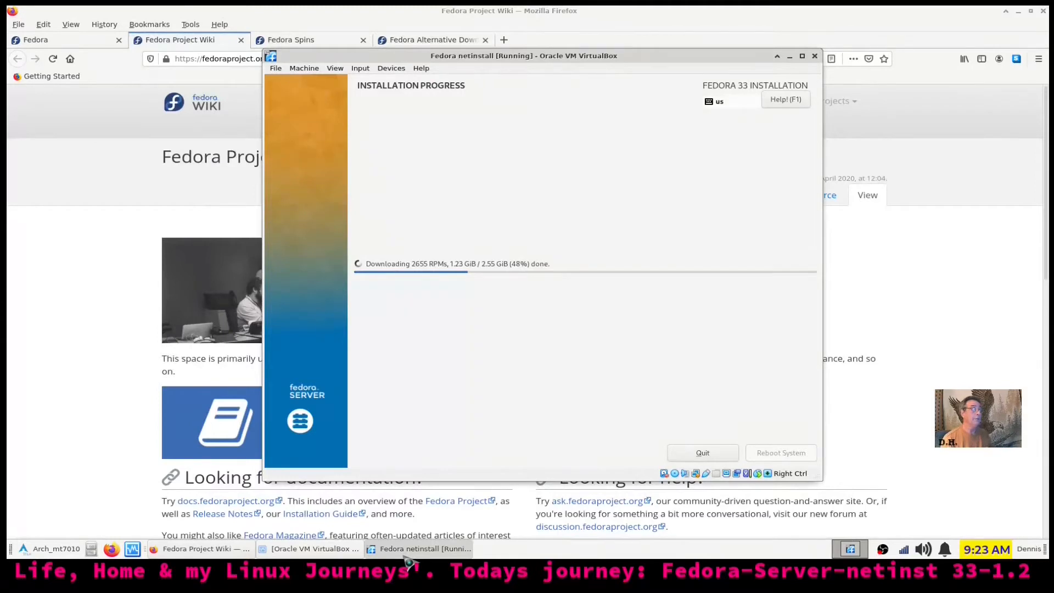
{"action": "left_click", "coordinate": [406, 554]}
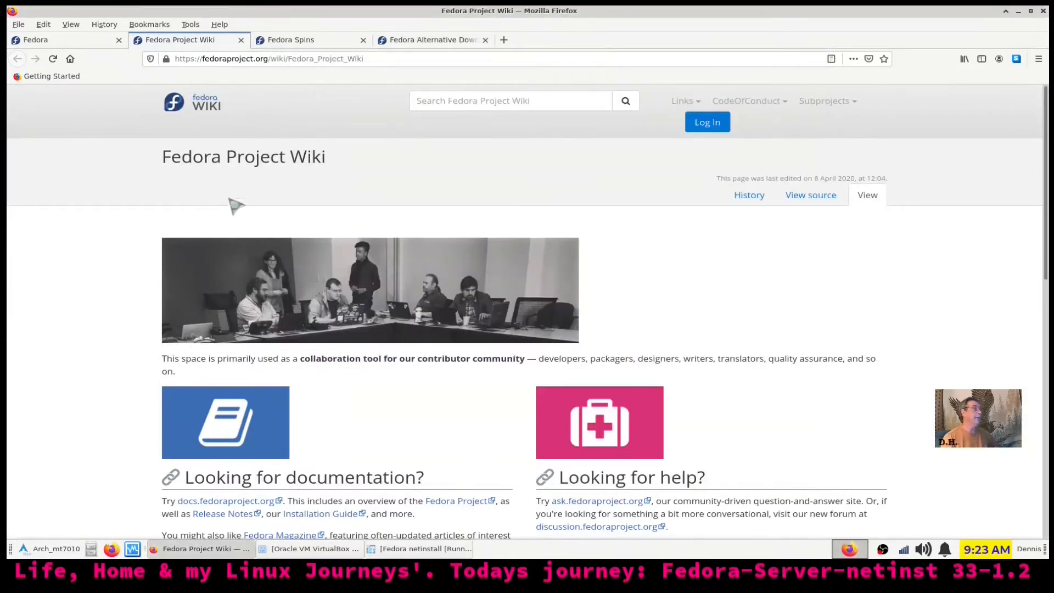
{"action": "scroll", "coordinate": [571, 201], "scroll_direction": "down", "scroll_amount": 3}
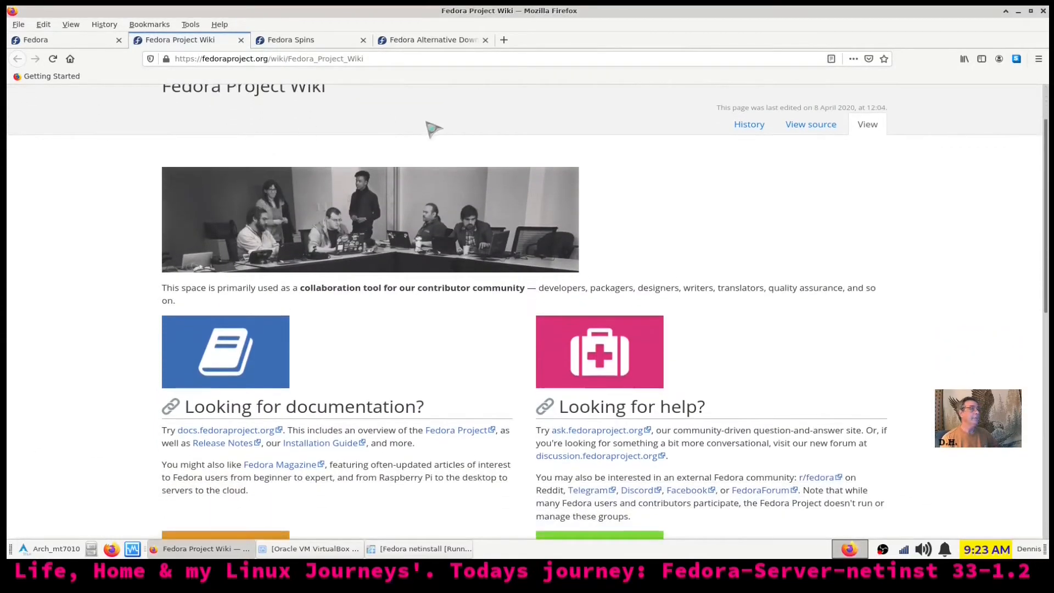
{"action": "scroll", "coordinate": [858, 250], "scroll_direction": "down", "scroll_amount": 2}
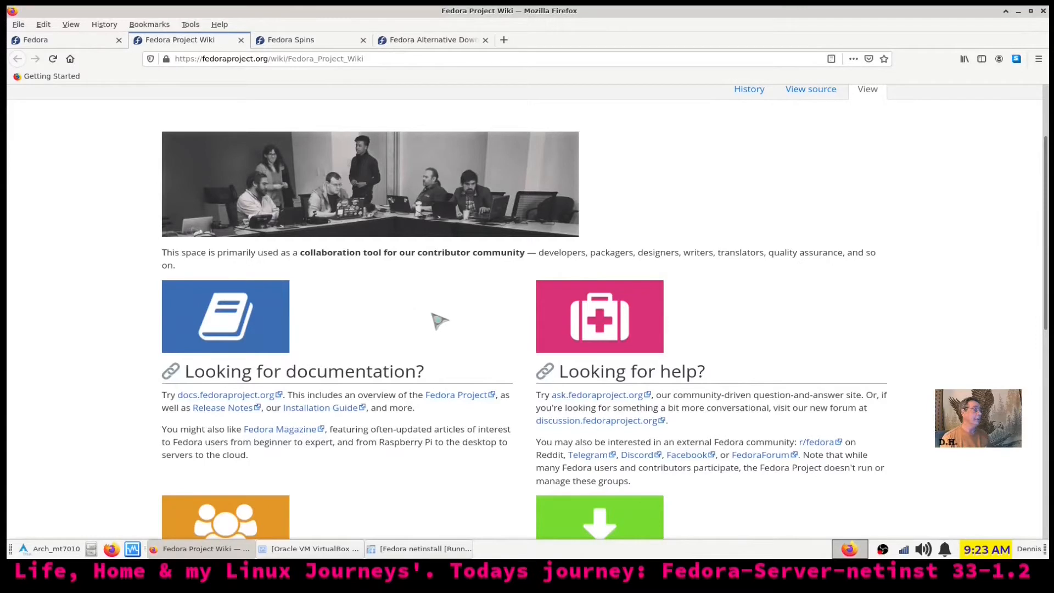
{"action": "scroll", "coordinate": [435, 318], "scroll_direction": "down", "scroll_amount": 2}
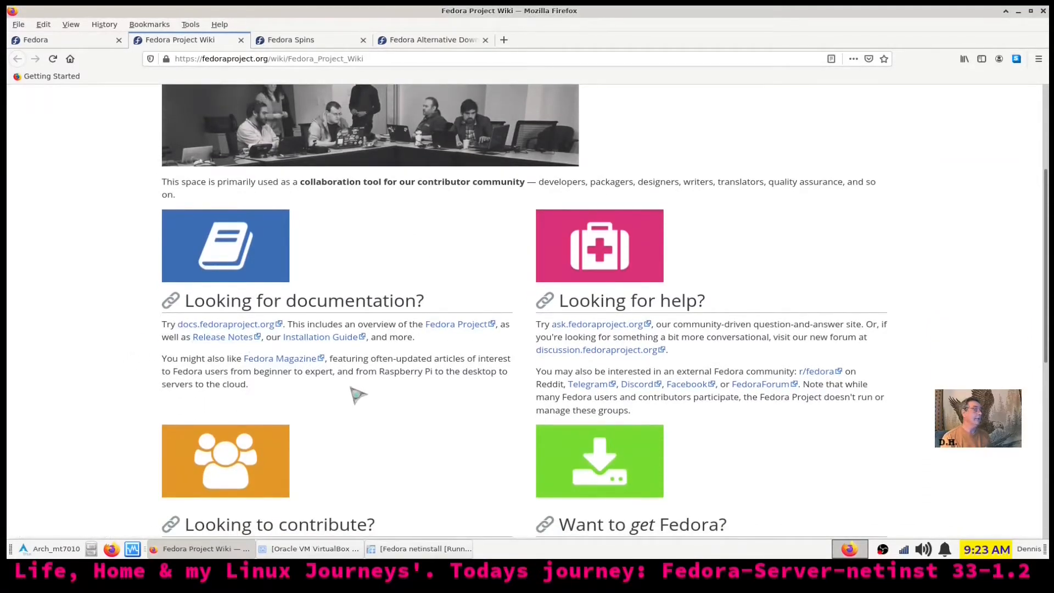
{"action": "scroll", "coordinate": [358, 394], "scroll_direction": "down", "scroll_amount": 1}
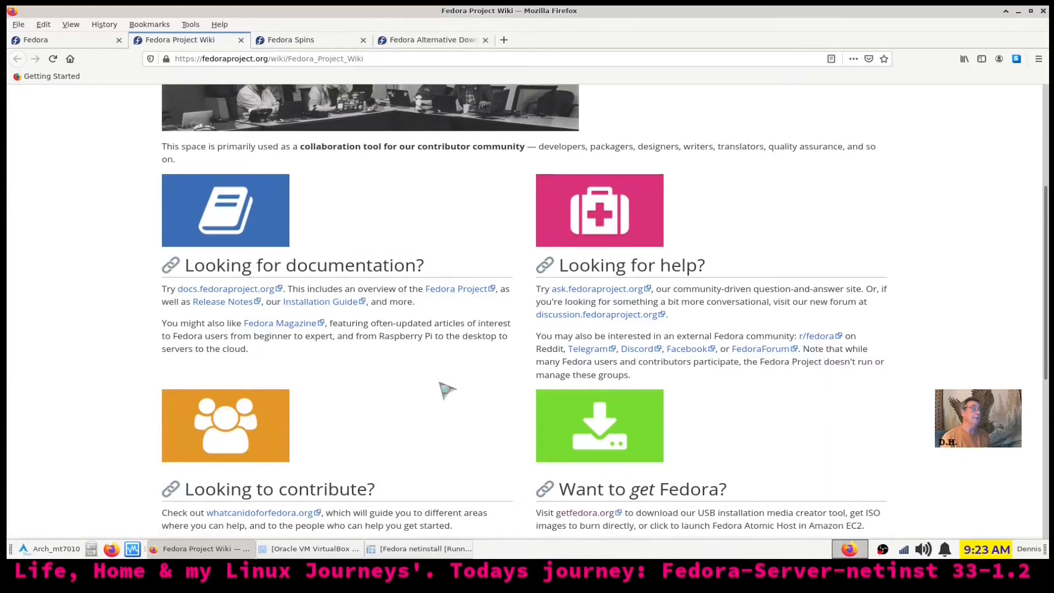
{"action": "scroll", "coordinate": [435, 383], "scroll_direction": "down", "scroll_amount": 3}
{"action": "scroll", "coordinate": [430, 383], "scroll_direction": "up", "scroll_amount": 7}
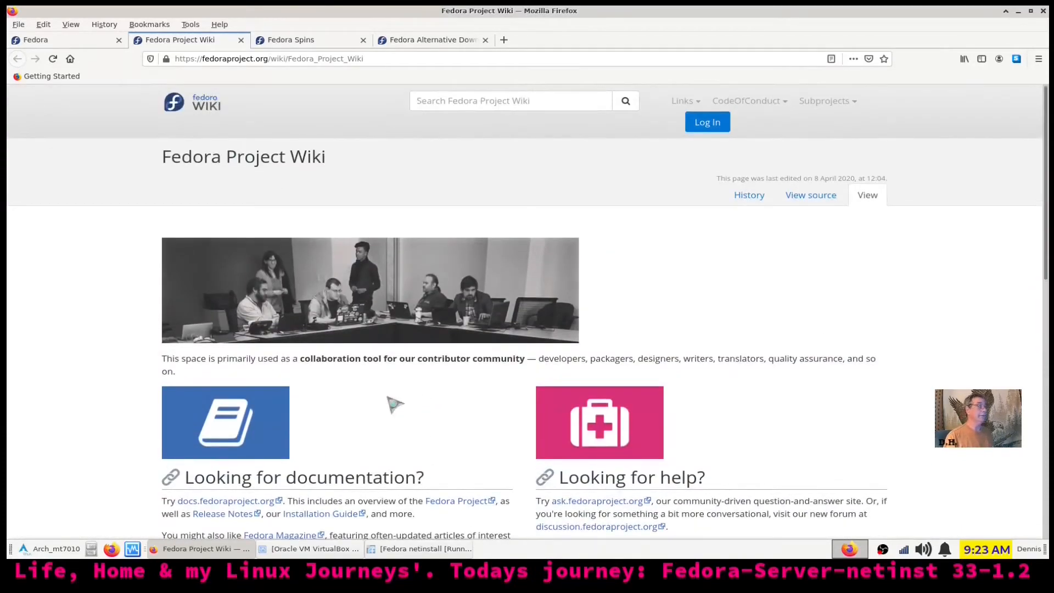
{"action": "scroll", "coordinate": [100, 401], "scroll_direction": "down", "scroll_amount": 2}
{"action": "scroll", "coordinate": [101, 402], "scroll_direction": "down", "scroll_amount": 3}
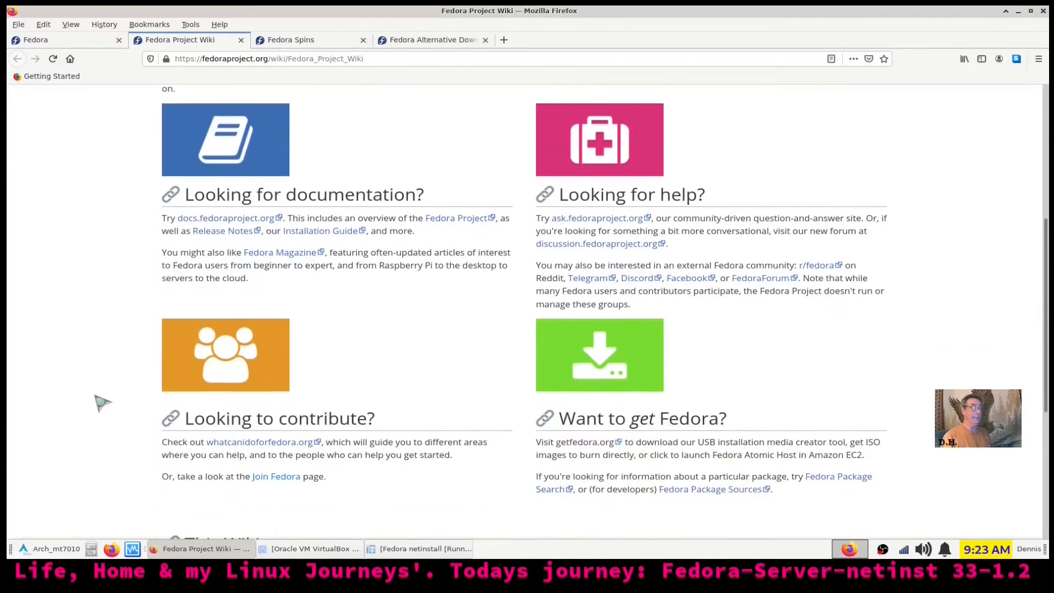
{"action": "scroll", "coordinate": [102, 402], "scroll_direction": "up", "scroll_amount": 5}
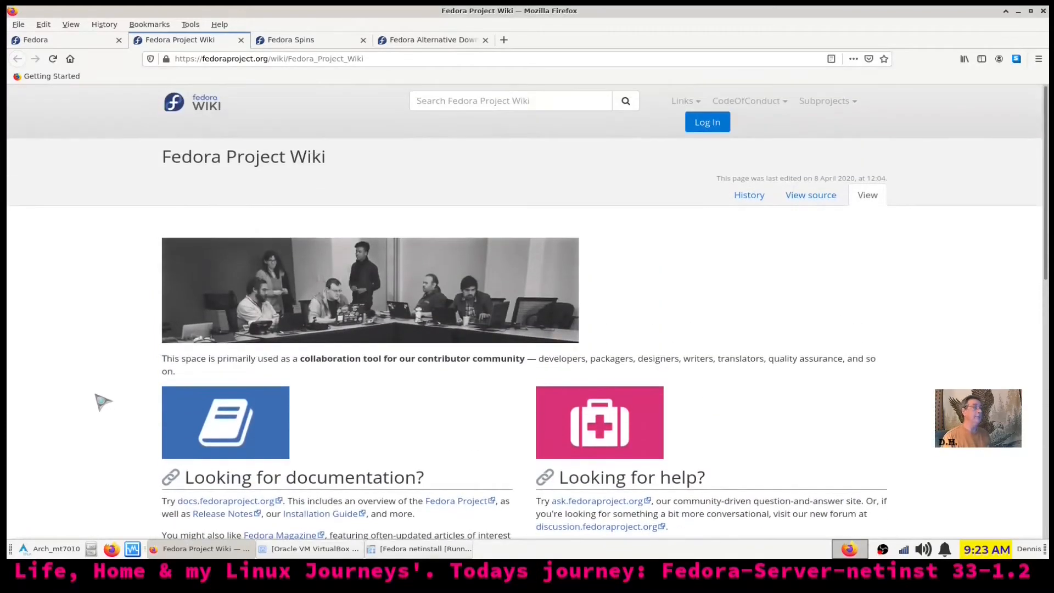
{"action": "left_click", "coordinate": [71, 44]}
{"action": "scroll", "coordinate": [658, 351], "scroll_direction": "down", "scroll_amount": 3}
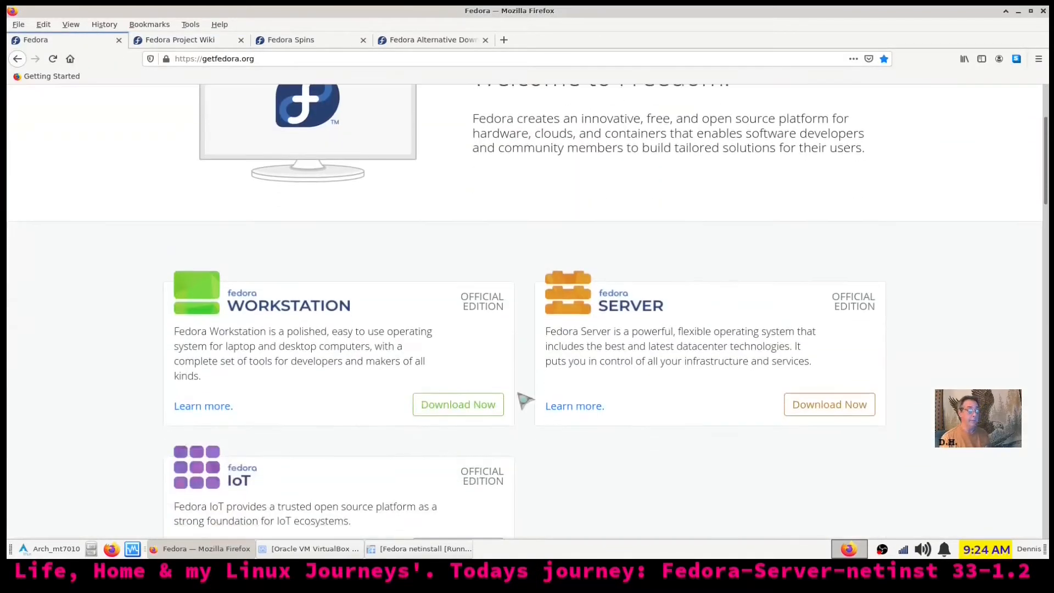
{"action": "scroll", "coordinate": [384, 384], "scroll_direction": "up", "scroll_amount": 3}
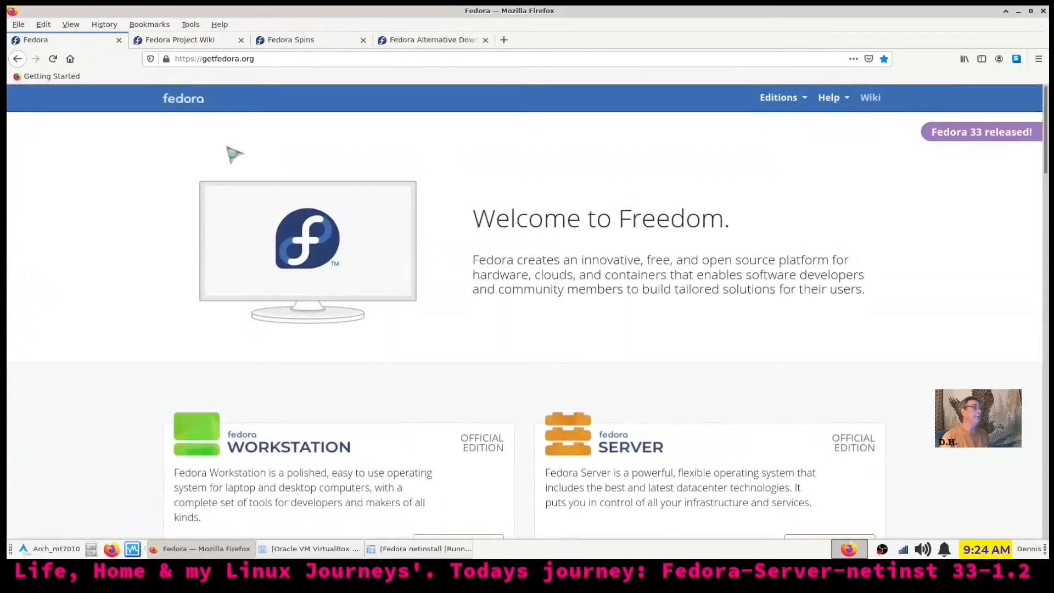
{"action": "left_click", "coordinate": [198, 44]}
{"action": "scroll", "coordinate": [790, 249], "scroll_direction": "down", "scroll_amount": 1}
{"action": "scroll", "coordinate": [790, 249], "scroll_direction": "down", "scroll_amount": 8}
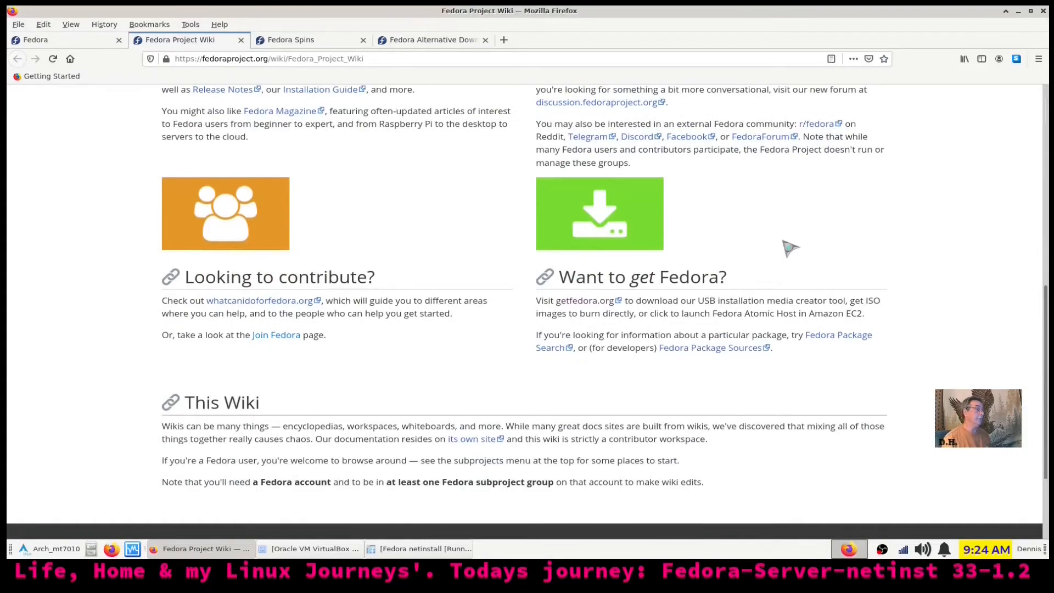
{"action": "left_click", "coordinate": [82, 41]}
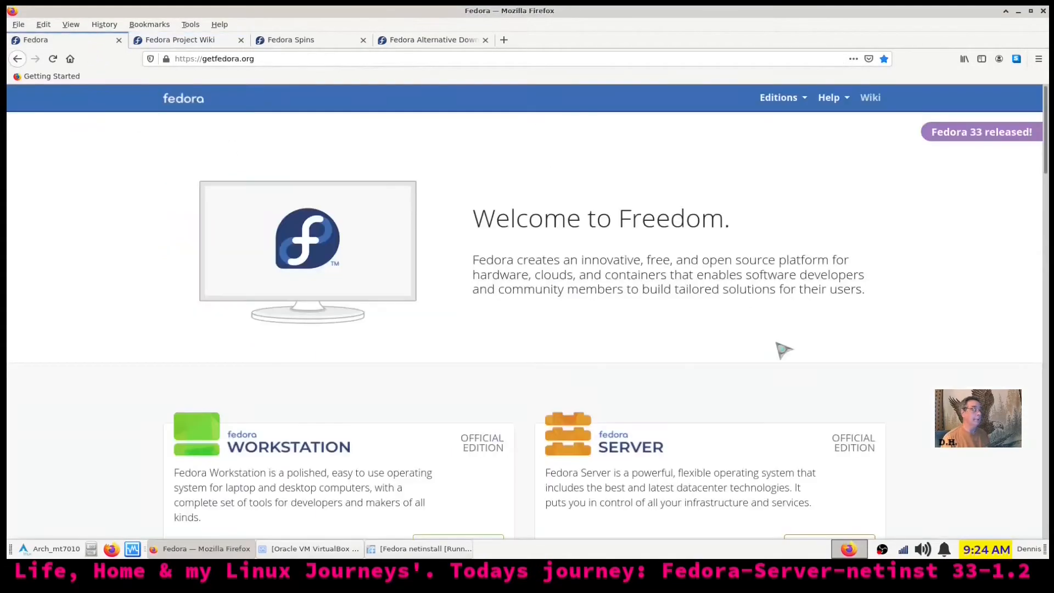
{"action": "scroll", "coordinate": [782, 349], "scroll_direction": "down", "scroll_amount": 20}
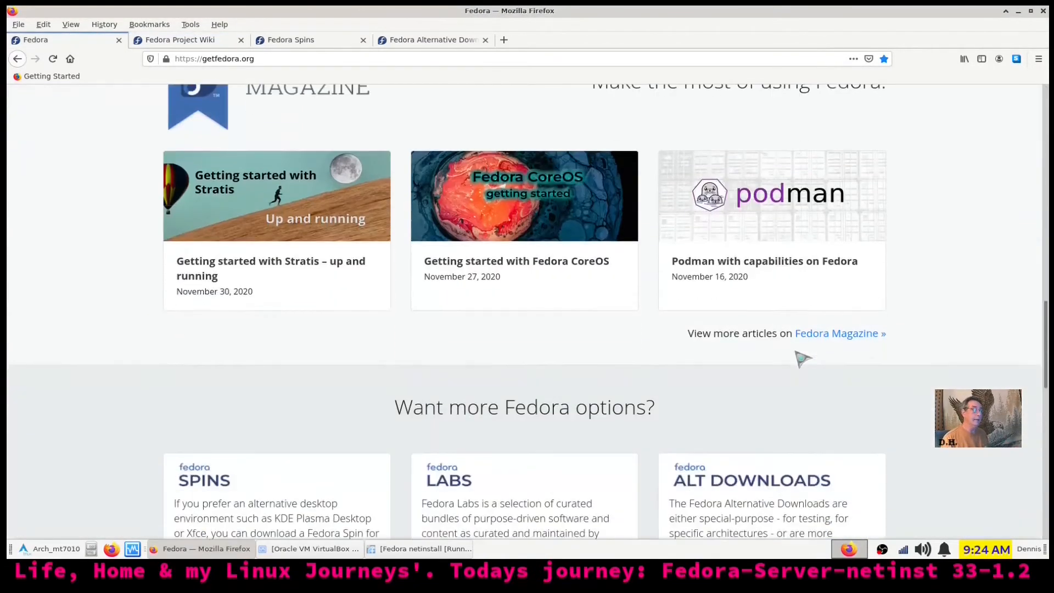
{"action": "scroll", "coordinate": [803, 359], "scroll_direction": "down", "scroll_amount": 12}
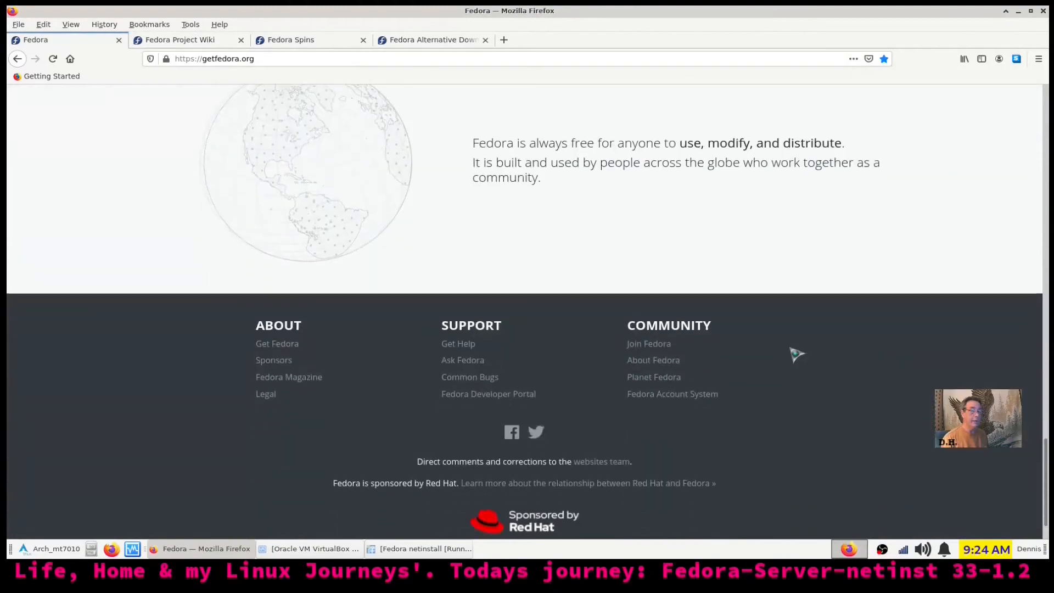
{"action": "scroll", "coordinate": [793, 355], "scroll_direction": "up", "scroll_amount": 20}
{"action": "scroll", "coordinate": [791, 355], "scroll_direction": "up", "scroll_amount": 9}
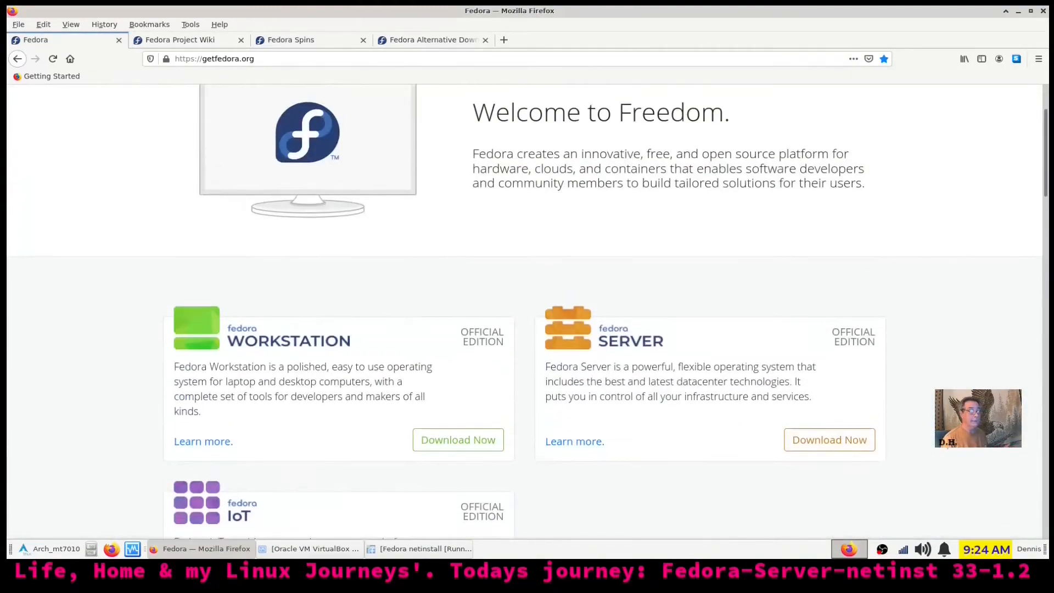
{"action": "scroll", "coordinate": [525, 307], "scroll_direction": "up", "scroll_amount": 2}
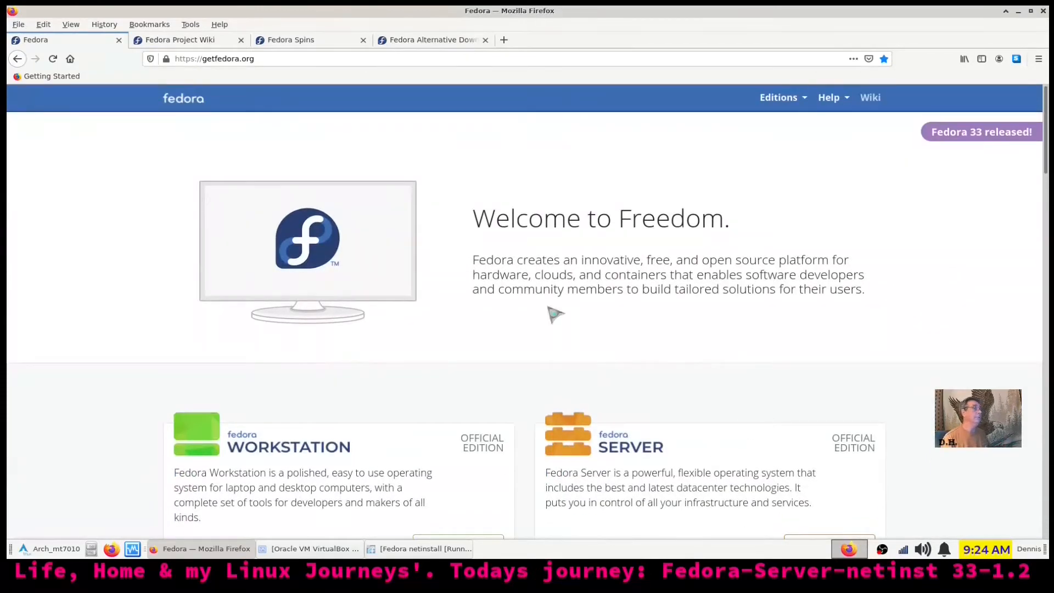
{"action": "left_click", "coordinate": [184, 41]}
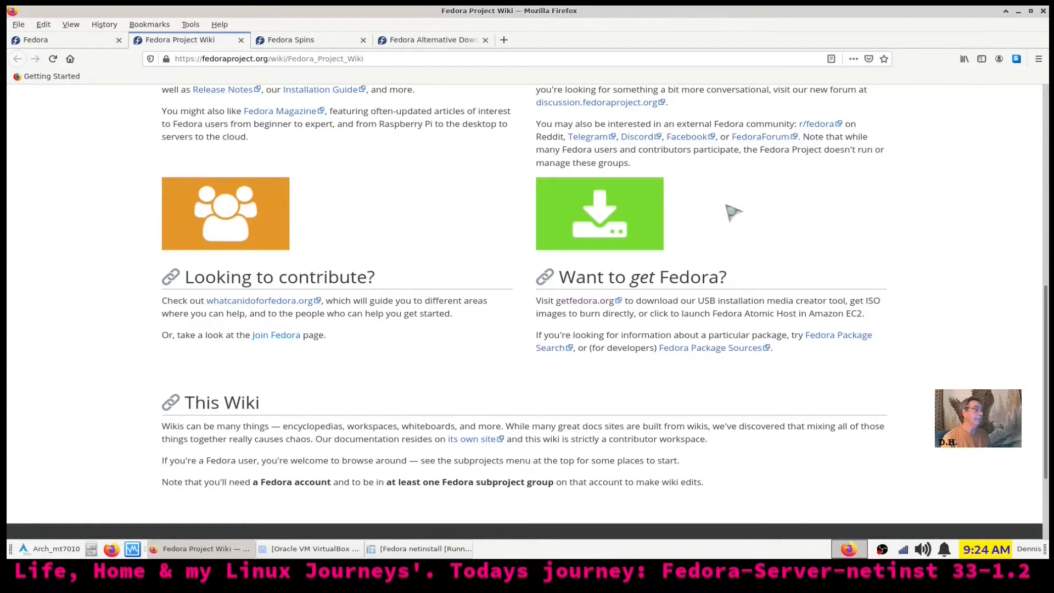
{"action": "scroll", "coordinate": [508, 372], "scroll_direction": "down", "scroll_amount": 2}
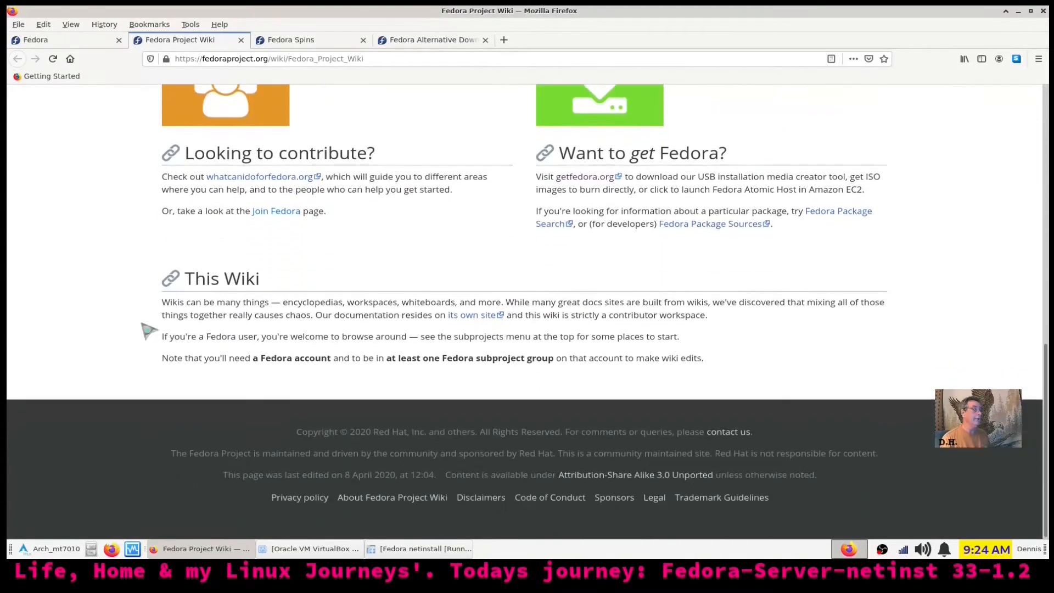
{"action": "scroll", "coordinate": [853, 354], "scroll_direction": "up", "scroll_amount": 10}
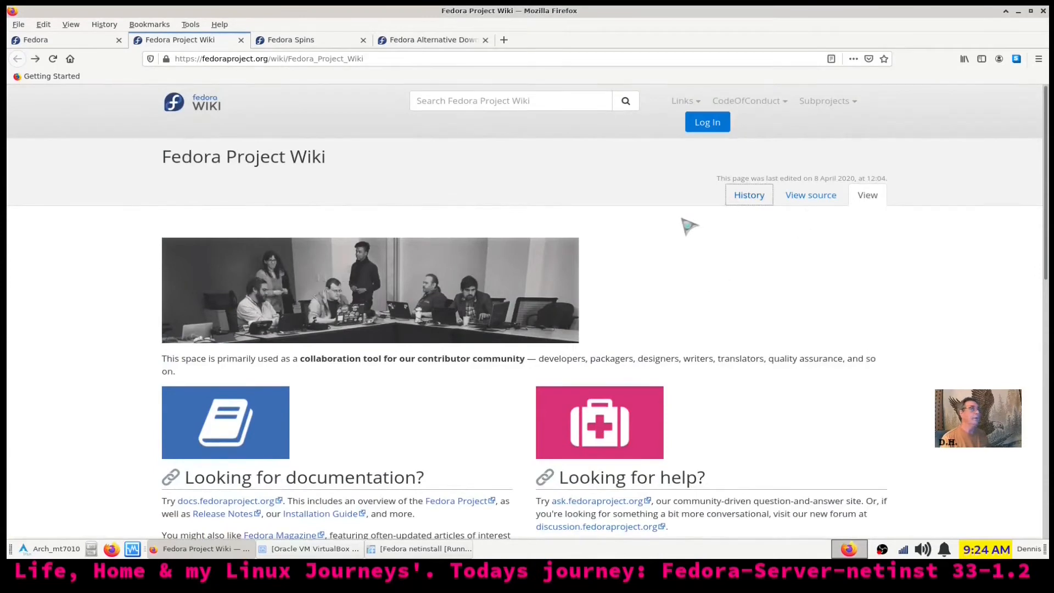
{"action": "scroll", "coordinate": [686, 224], "scroll_direction": "down", "scroll_amount": 4}
{"action": "scroll", "coordinate": [686, 224], "scroll_direction": "down", "scroll_amount": 3}
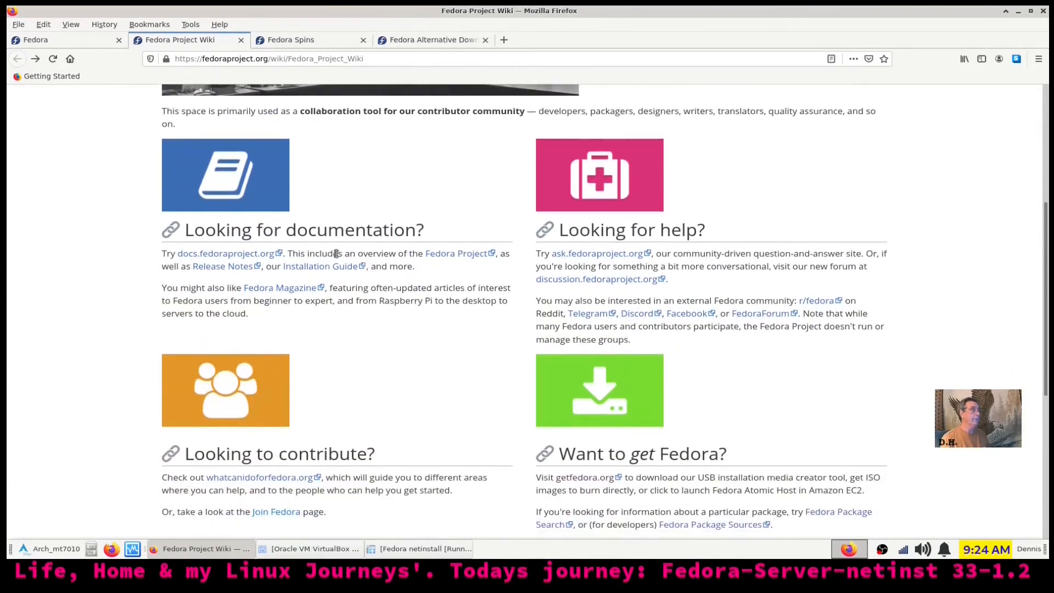
{"action": "scroll", "coordinate": [299, 277], "scroll_direction": "down", "scroll_amount": 2}
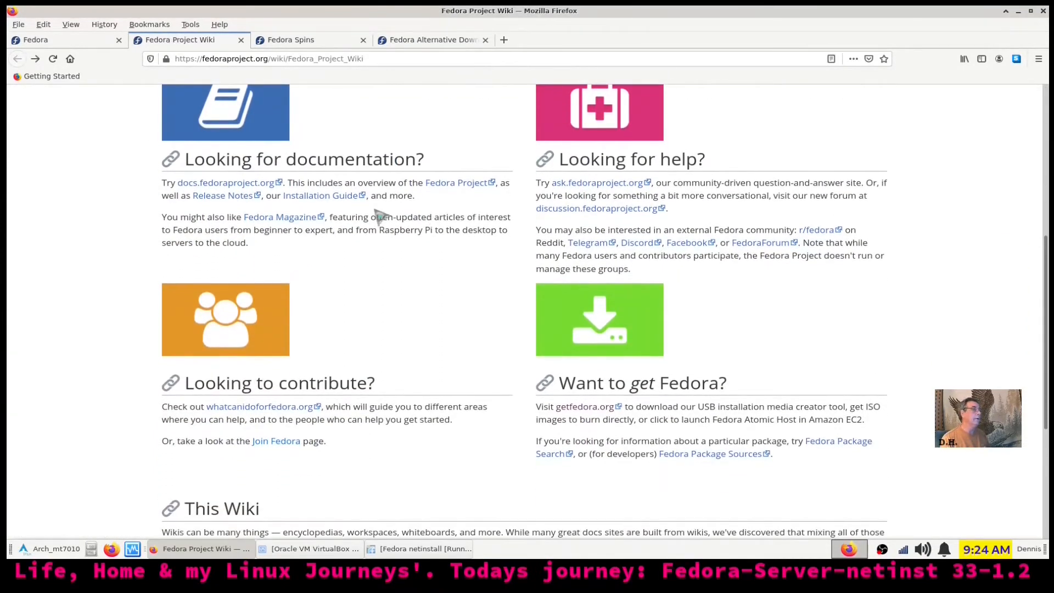
Read the Fedora 33 Release Notes to the bottom, then return to the getfedora.org tab
{"action": "left_click", "coordinate": [218, 198]}
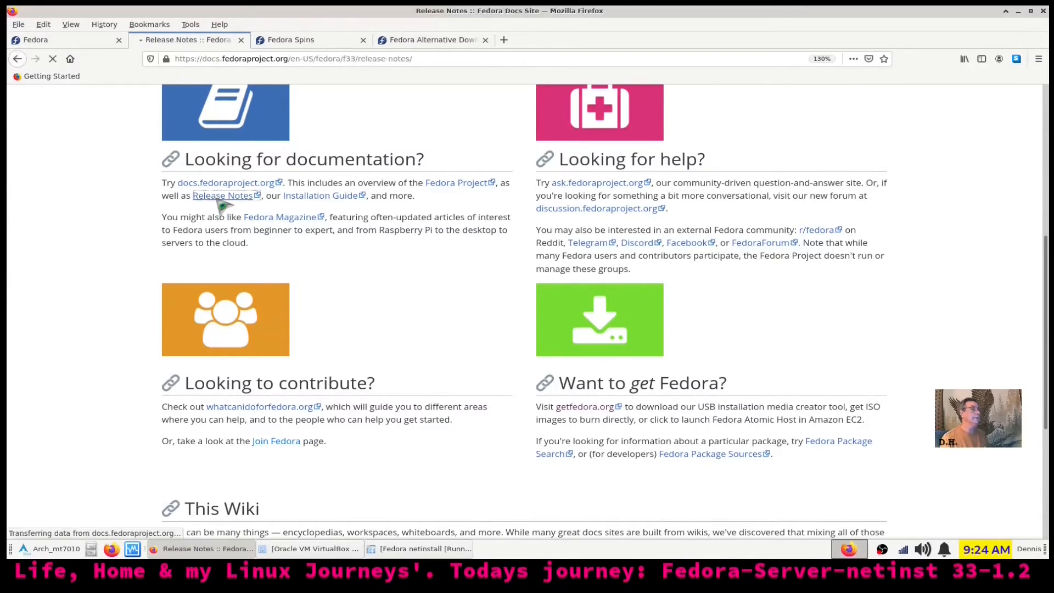
{"action": "scroll", "coordinate": [455, 258], "scroll_direction": "down", "scroll_amount": 3}
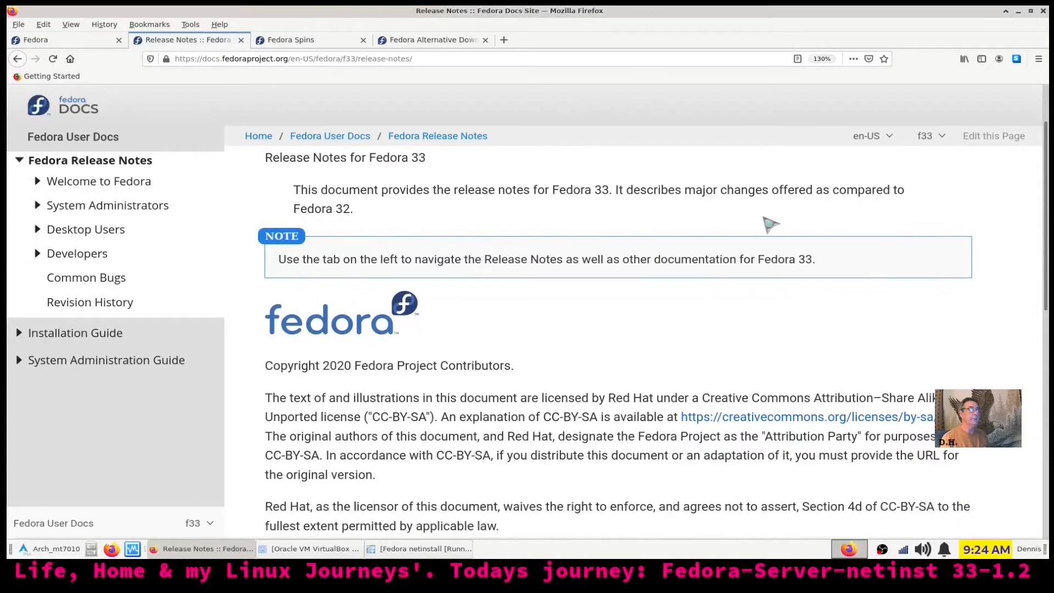
{"action": "scroll", "coordinate": [628, 343], "scroll_direction": "down", "scroll_amount": 5}
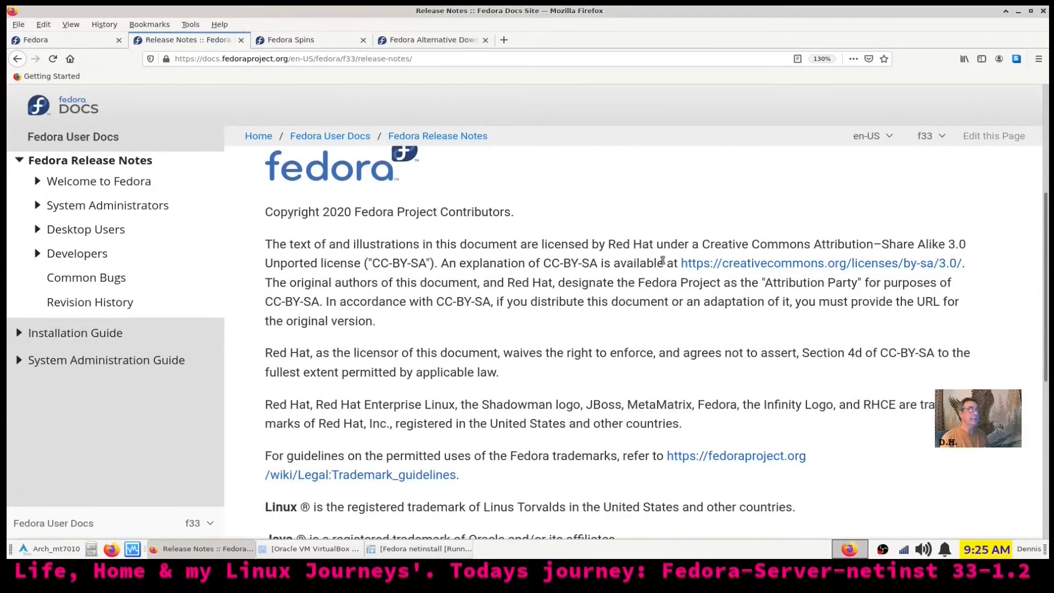
{"action": "scroll", "coordinate": [570, 306], "scroll_direction": "down", "scroll_amount": 3}
{"action": "scroll", "coordinate": [568, 304], "scroll_direction": "up", "scroll_amount": 3}
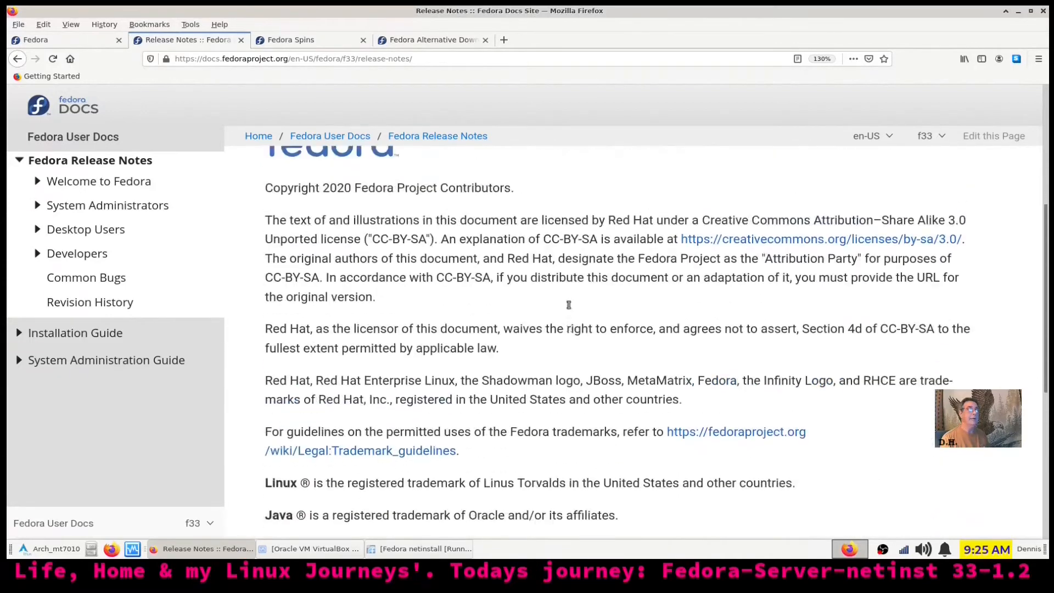
{"action": "scroll", "coordinate": [568, 304], "scroll_direction": "down", "scroll_amount": 5}
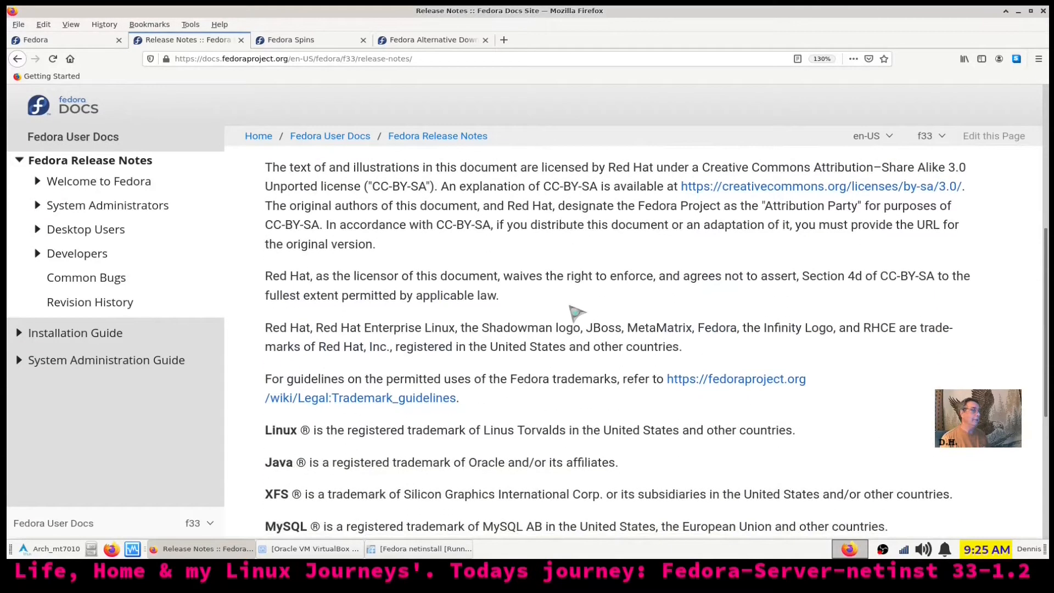
{"action": "scroll", "coordinate": [569, 305], "scroll_direction": "down", "scroll_amount": 2}
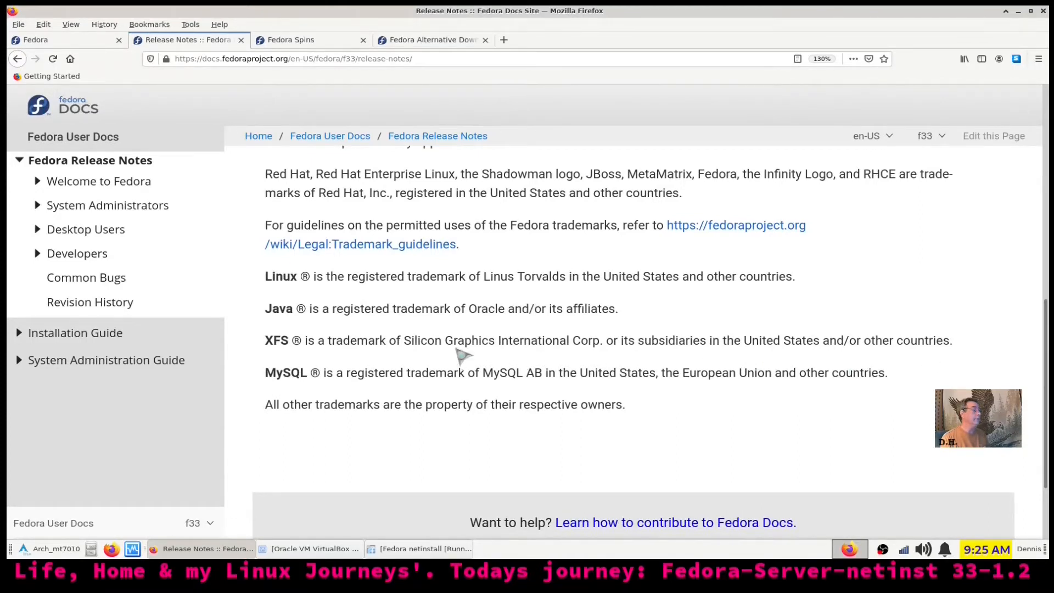
{"action": "scroll", "coordinate": [453, 346], "scroll_direction": "down", "scroll_amount": 3}
{"action": "scroll", "coordinate": [457, 349], "scroll_direction": "up", "scroll_amount": 10}
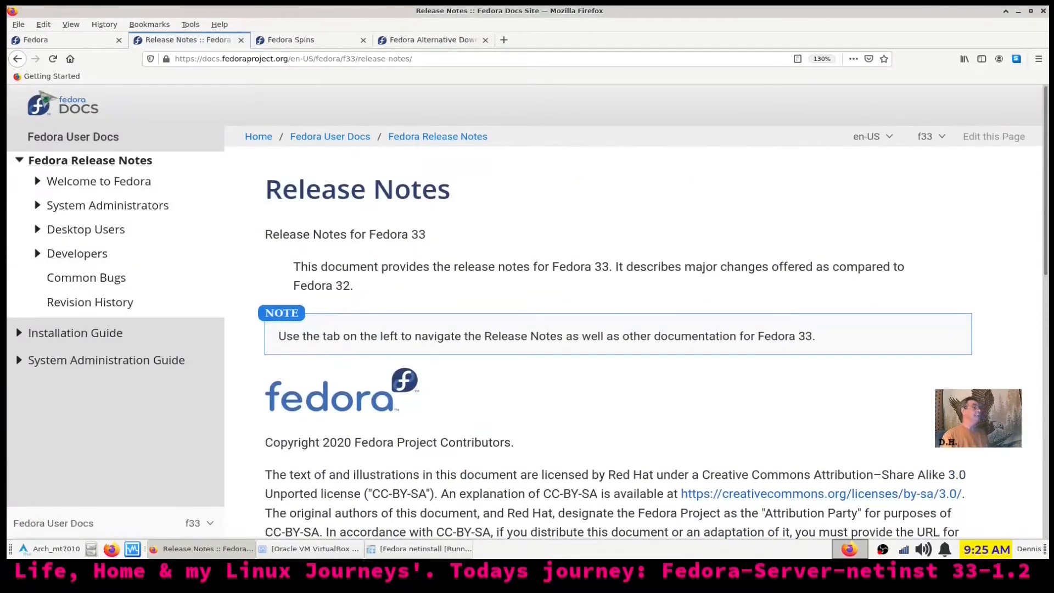
{"action": "left_click", "coordinate": [57, 40]}
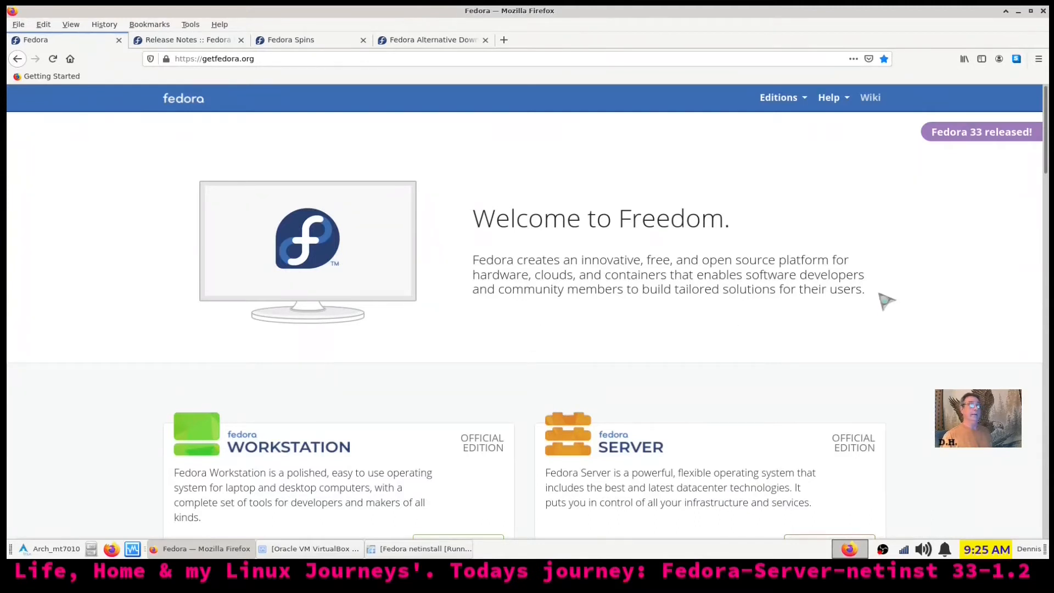
{"action": "scroll", "coordinate": [886, 300], "scroll_direction": "down", "scroll_amount": 2}
{"action": "scroll", "coordinate": [886, 300], "scroll_direction": "down", "scroll_amount": 8}
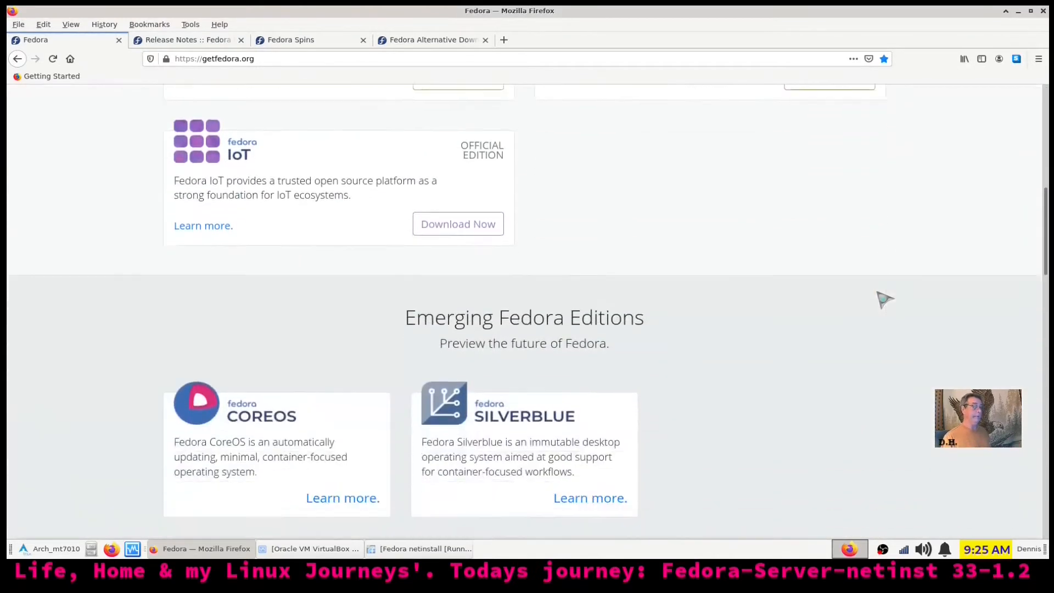
{"action": "scroll", "coordinate": [884, 300], "scroll_direction": "down", "scroll_amount": 4}
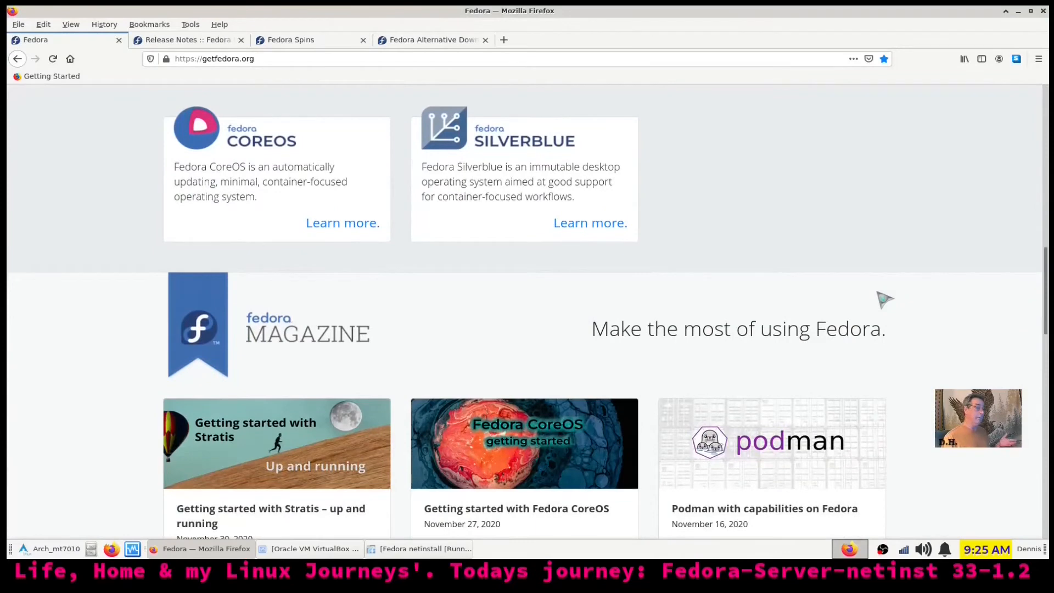
{"action": "scroll", "coordinate": [885, 300], "scroll_direction": "down", "scroll_amount": 5}
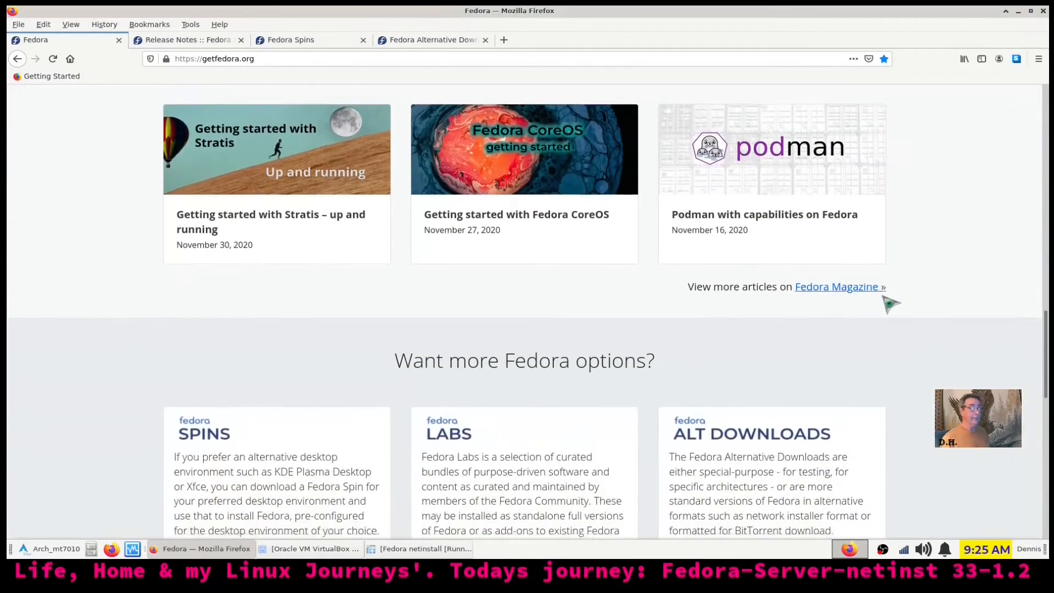
{"action": "scroll", "coordinate": [889, 301], "scroll_direction": "down", "scroll_amount": 7}
{"action": "scroll", "coordinate": [889, 303], "scroll_direction": "down", "scroll_amount": 4}
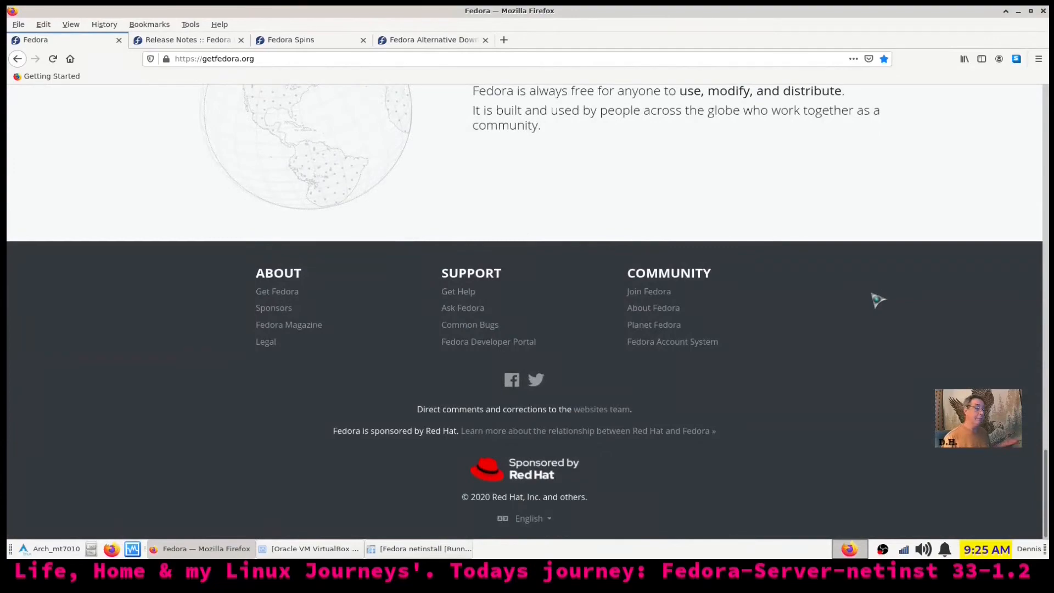
{"action": "scroll", "coordinate": [873, 297], "scroll_direction": "up", "scroll_amount": 3}
{"action": "scroll", "coordinate": [869, 296], "scroll_direction": "up", "scroll_amount": 10}
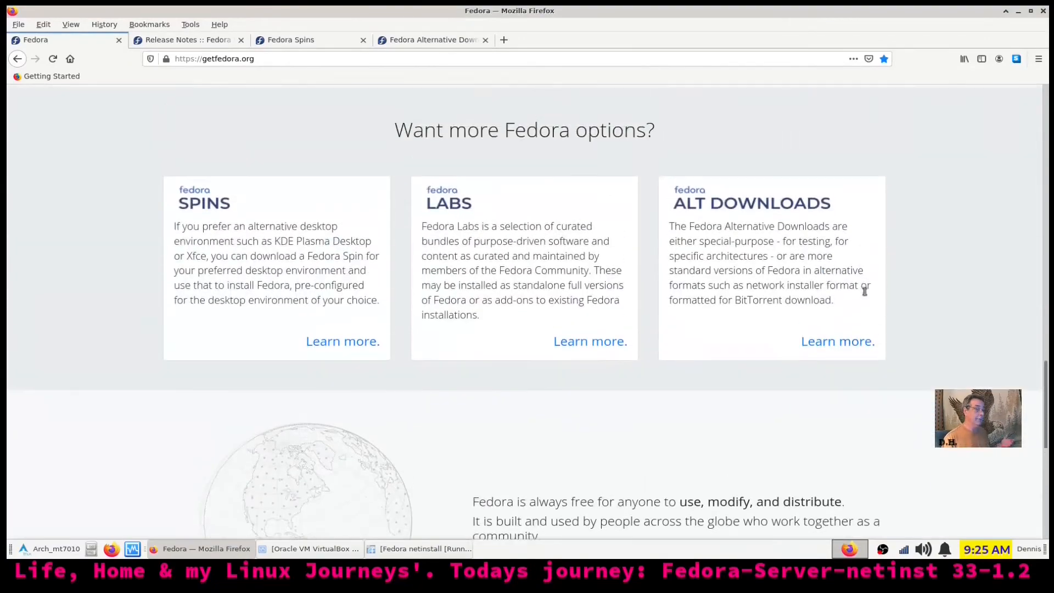
{"action": "scroll", "coordinate": [871, 301], "scroll_direction": "up", "scroll_amount": 11}
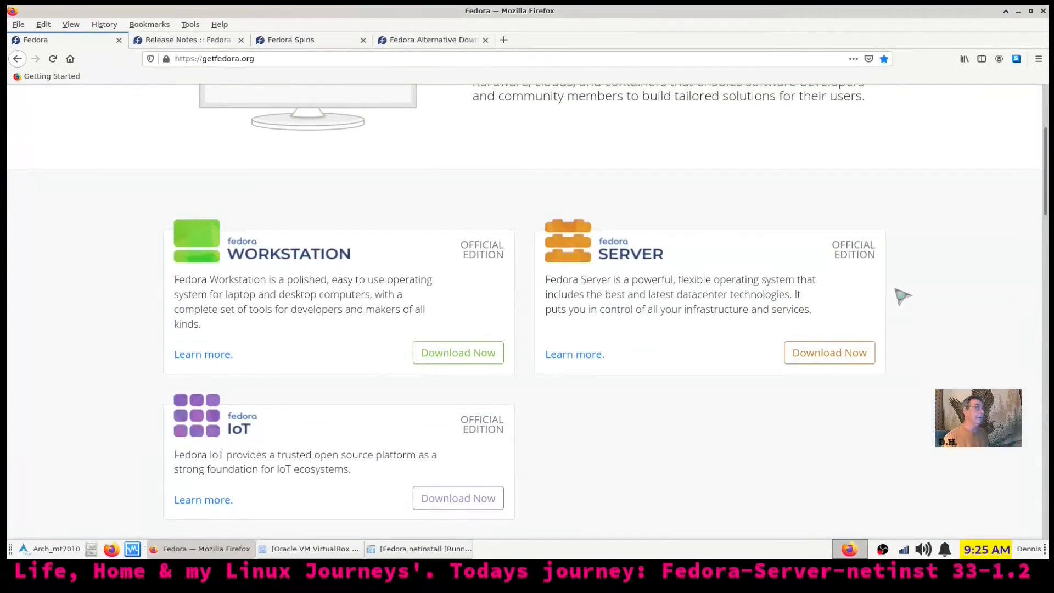
{"action": "scroll", "coordinate": [901, 296], "scroll_direction": "down", "scroll_amount": 1}
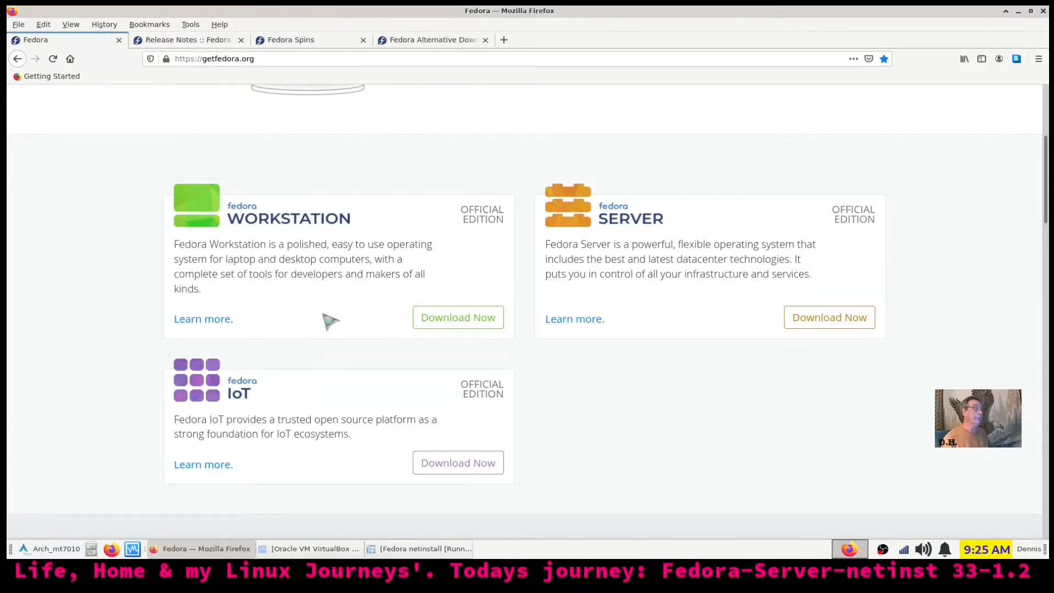
Browse the Fedora Workstation overview, go back to getfedora.org, and minimize Firefox
{"action": "left_click", "coordinate": [222, 324]}
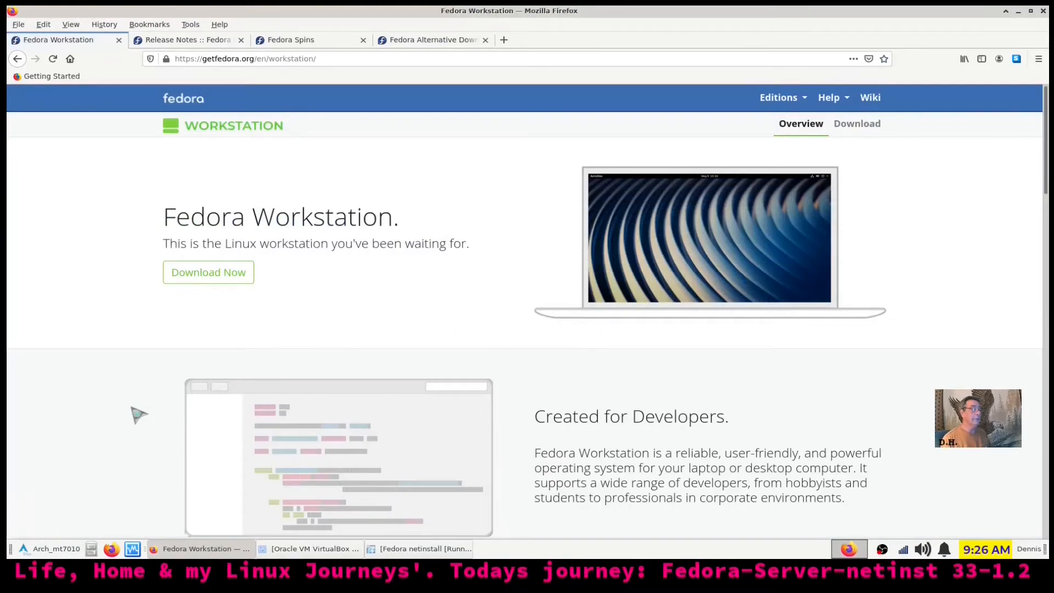
{"action": "scroll", "coordinate": [139, 414], "scroll_direction": "down", "scroll_amount": 5}
{"action": "scroll", "coordinate": [138, 414], "scroll_direction": "down", "scroll_amount": 3}
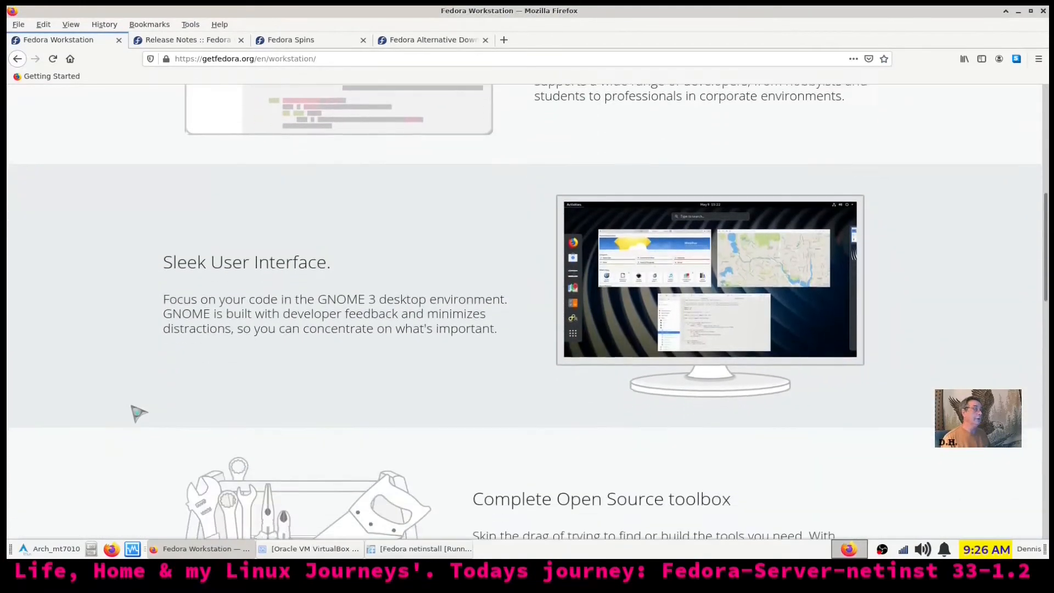
{"action": "scroll", "coordinate": [141, 411], "scroll_direction": "down", "scroll_amount": 5}
{"action": "scroll", "coordinate": [141, 410], "scroll_direction": "up", "scroll_amount": 13}
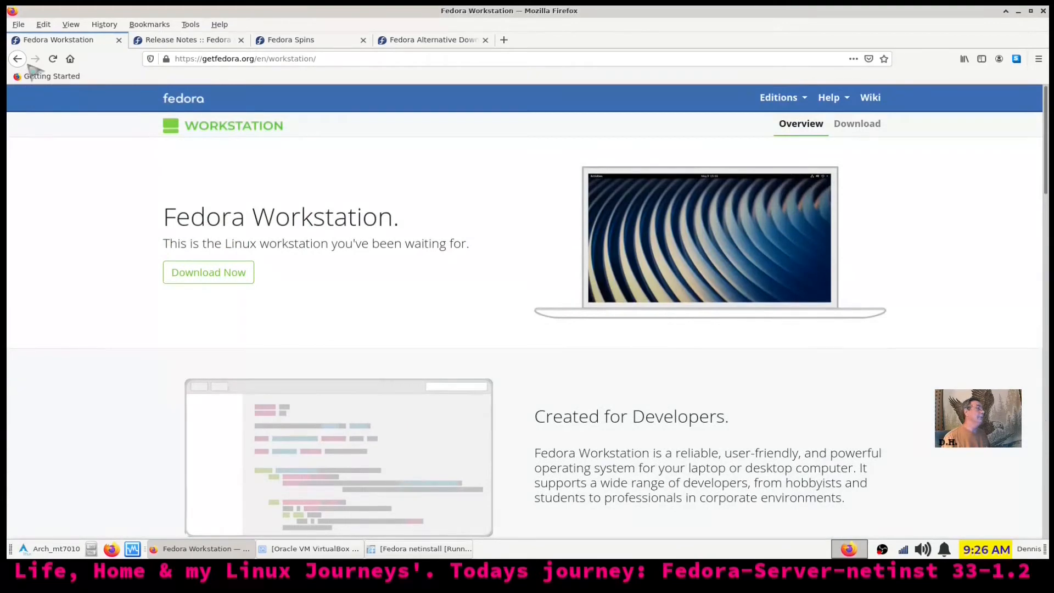
{"action": "left_click", "coordinate": [18, 59]}
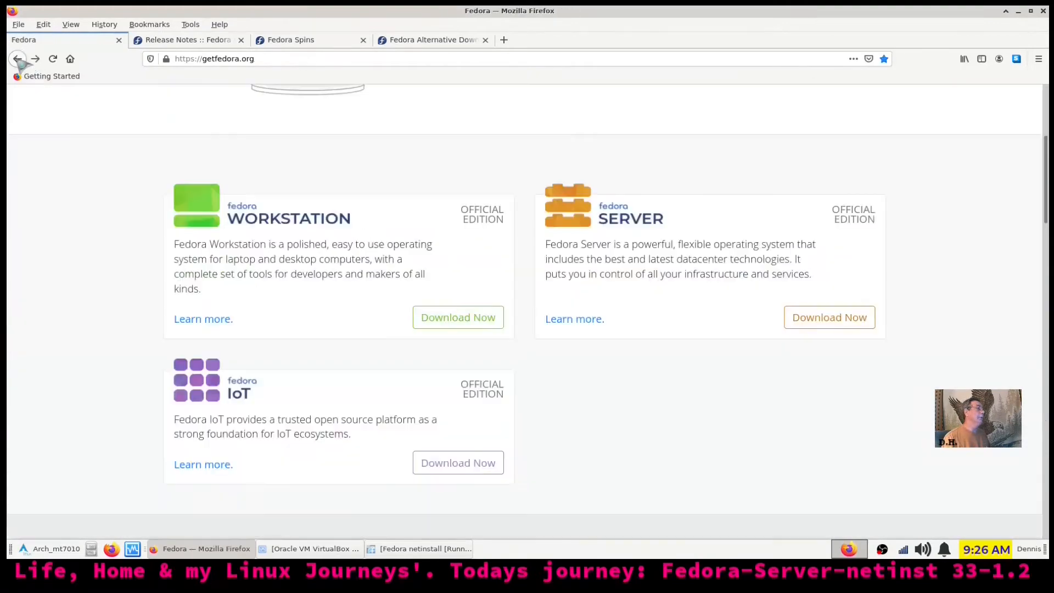
{"action": "scroll", "coordinate": [414, 282], "scroll_direction": "up", "scroll_amount": 5}
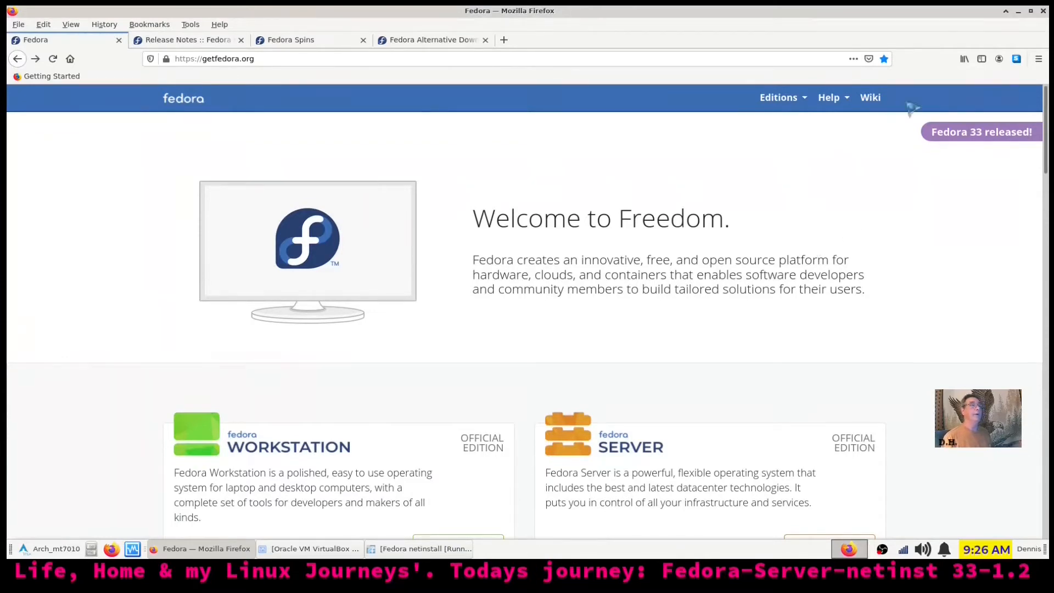
{"action": "left_click", "coordinate": [1018, 11]}
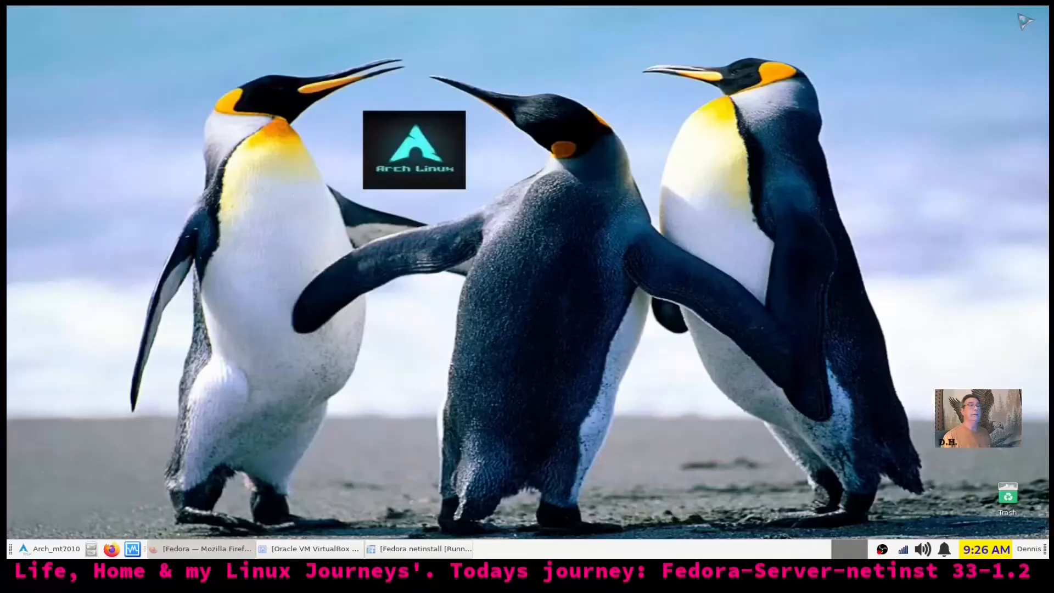
Bring the Fedora netinstall VM window forward and shift it slightly right while installation finishes
{"action": "left_click", "coordinate": [399, 548]}
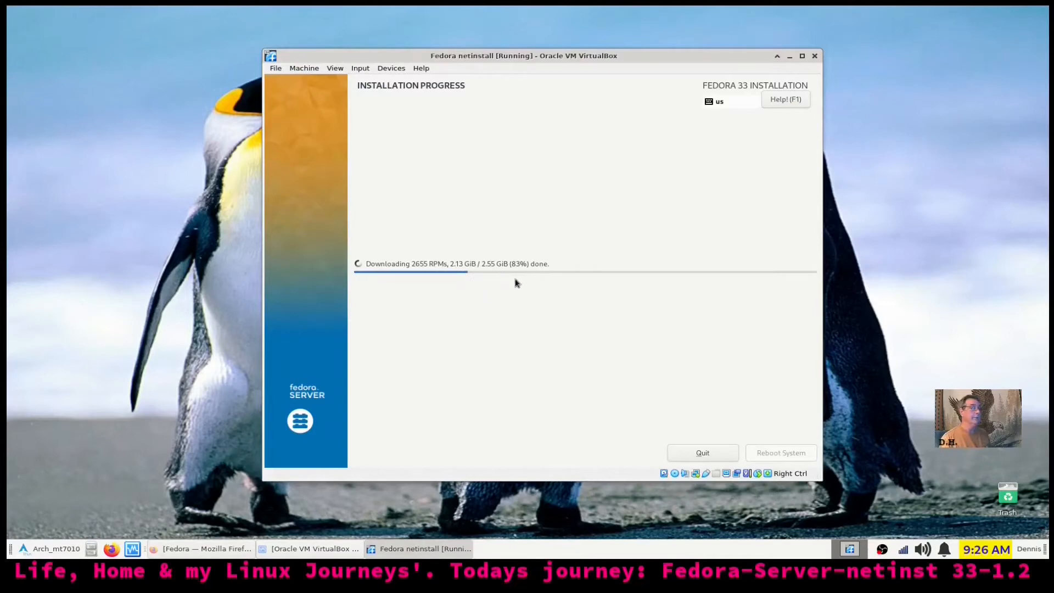
{"action": "left_click_drag", "start_coordinate": [700, 59], "coordinate": [725, 42]}
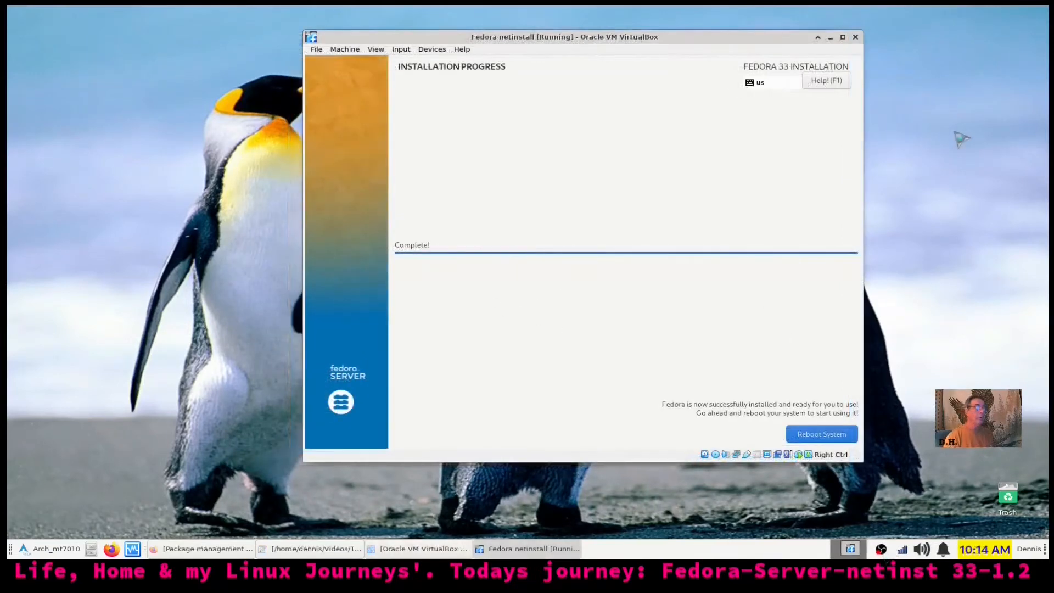
Enlarge the VM window, move it left, and reboot the newly installed Fedora system
{"action": "left_click_drag", "start_coordinate": [856, 457], "coordinate": [898, 486]}
{"action": "left_click_drag", "start_coordinate": [760, 44], "coordinate": [649, 46]}
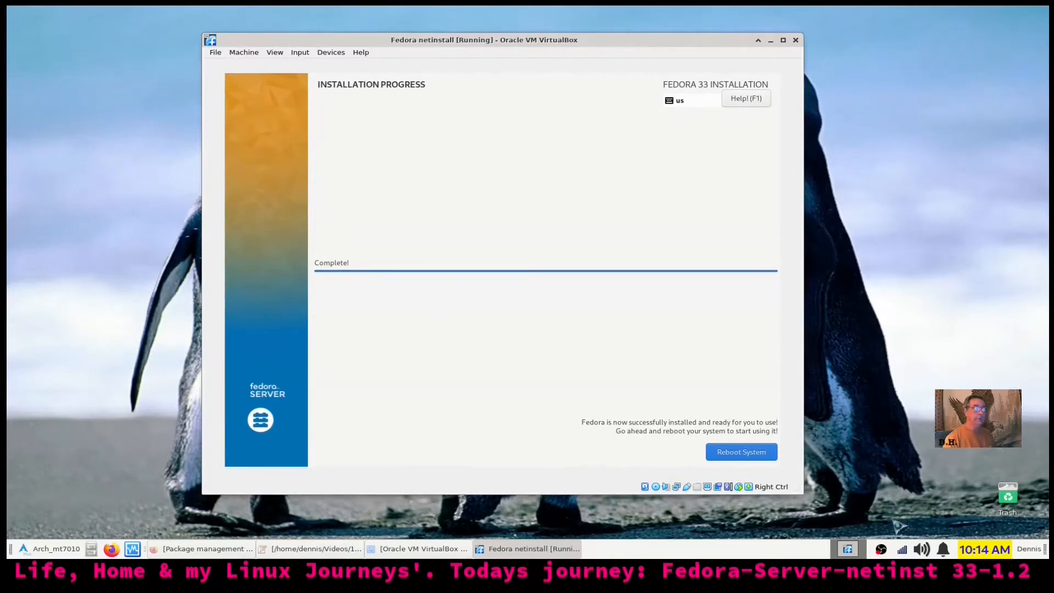
{"action": "left_click", "coordinate": [754, 452]}
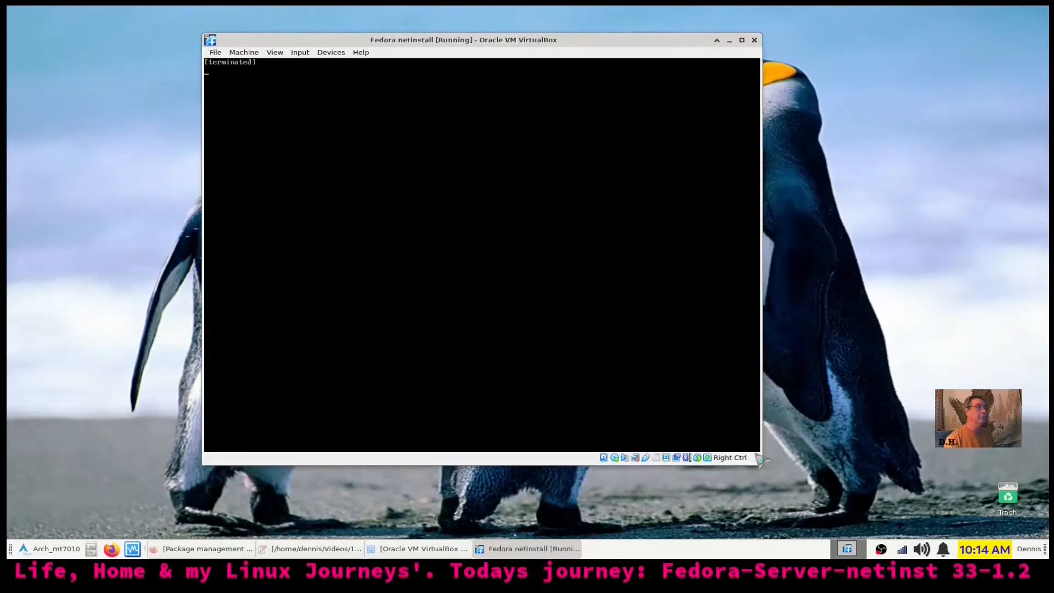
Make the VM full screen, halt the GRUB countdown, and boot the default Fedora 33 entry
{"action": "key", "text": "ctrl+f"}
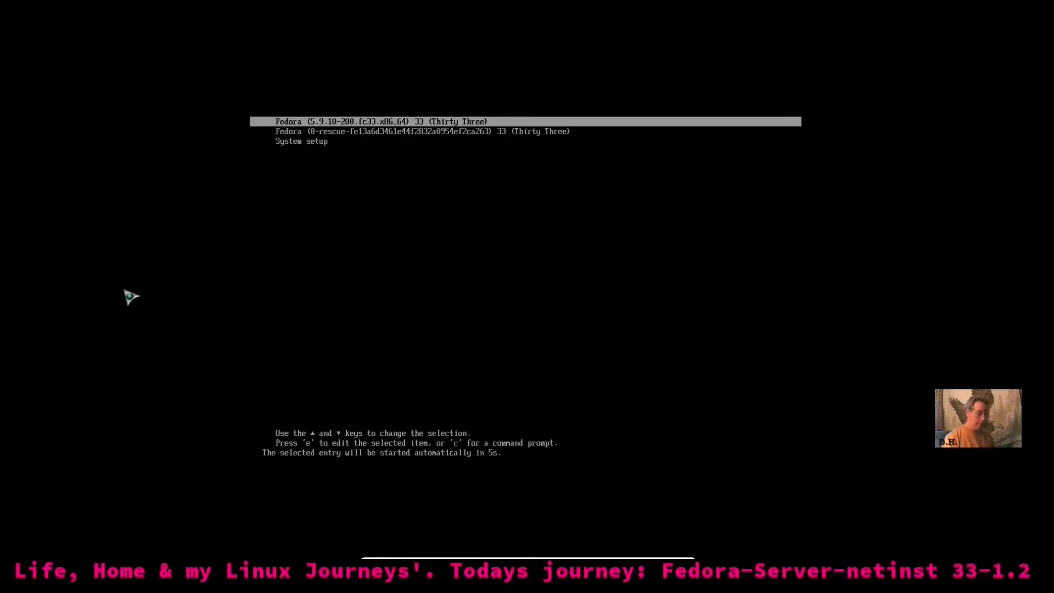
{"action": "key", "text": "Up"}
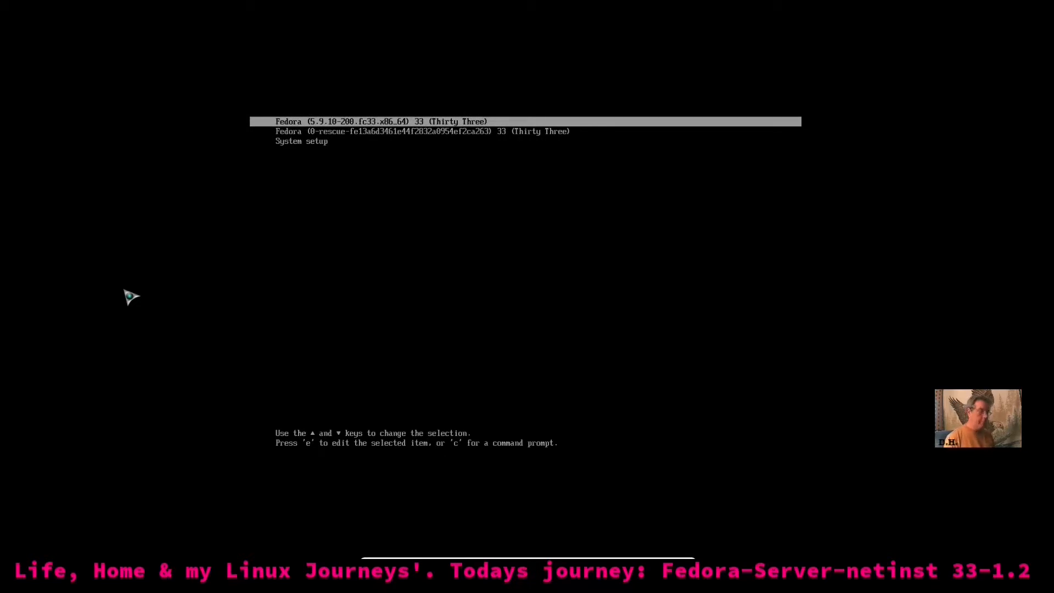
{"action": "key", "text": "Return"}
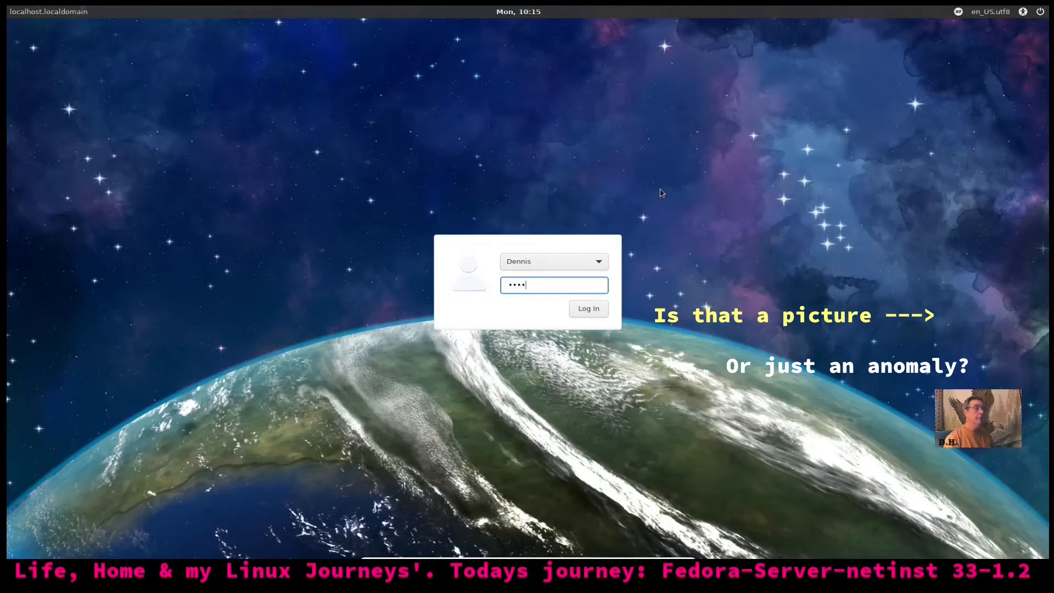
Submit the entered password to log in to the Fedora Xfce session
{"action": "key", "text": "Return"}
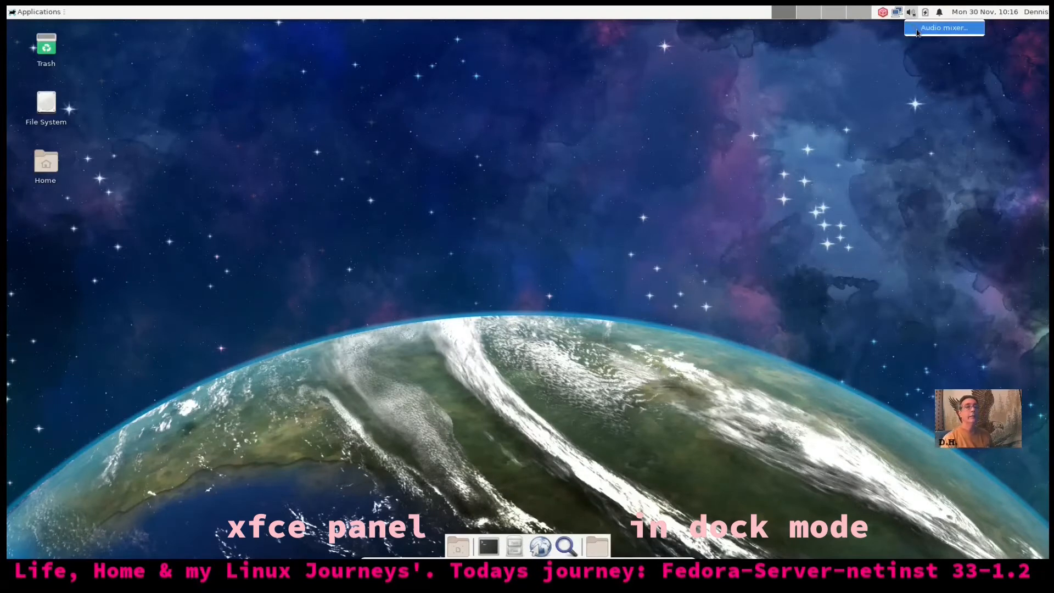
{"action": "left_click", "coordinate": [912, 13]}
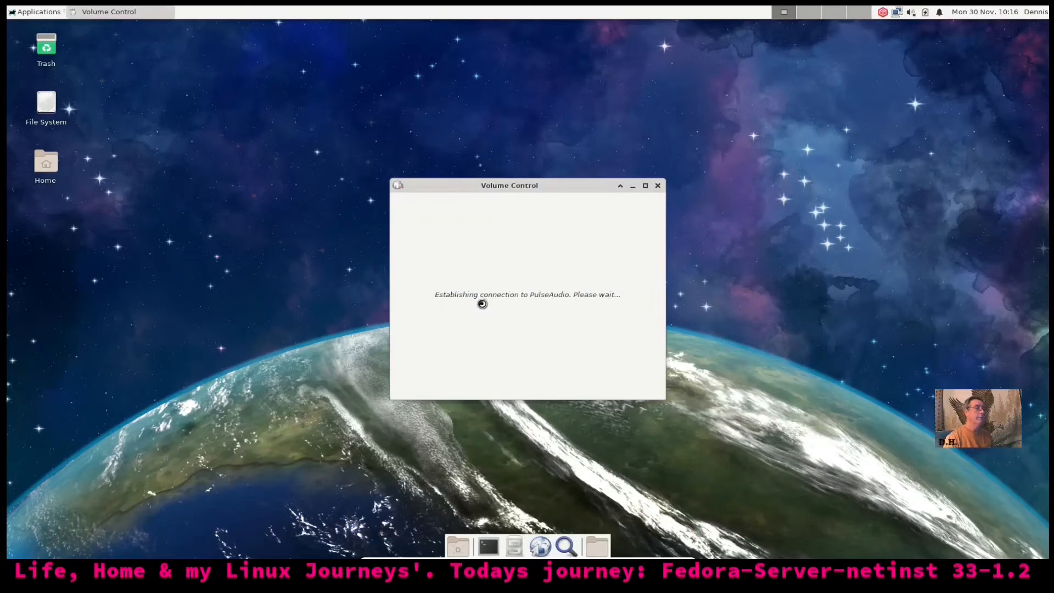
{"action": "left_click_drag", "start_coordinate": [567, 188], "coordinate": [469, 116]}
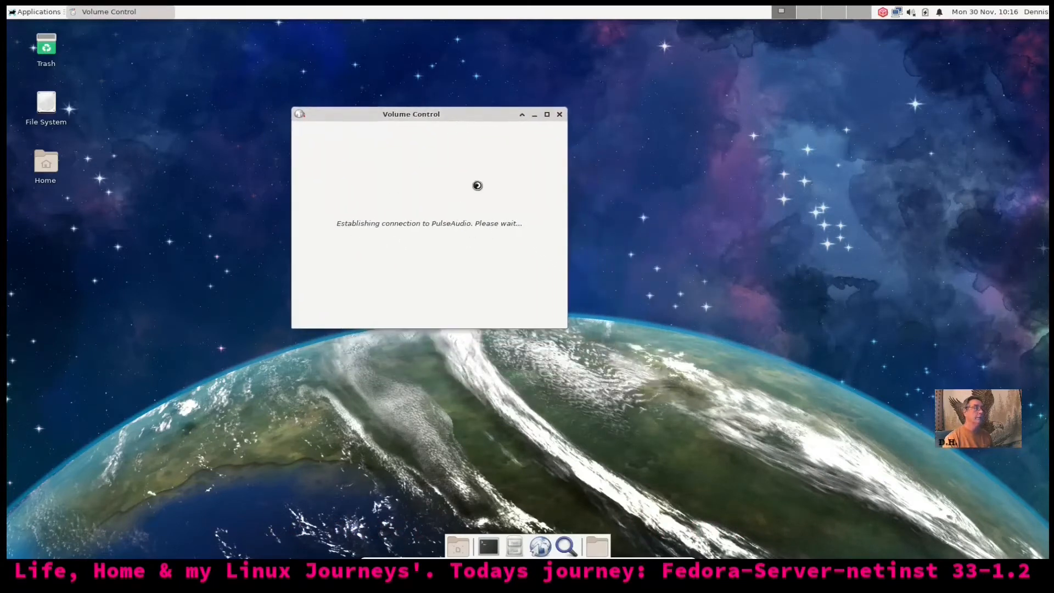
{"action": "left_click", "coordinate": [560, 115]}
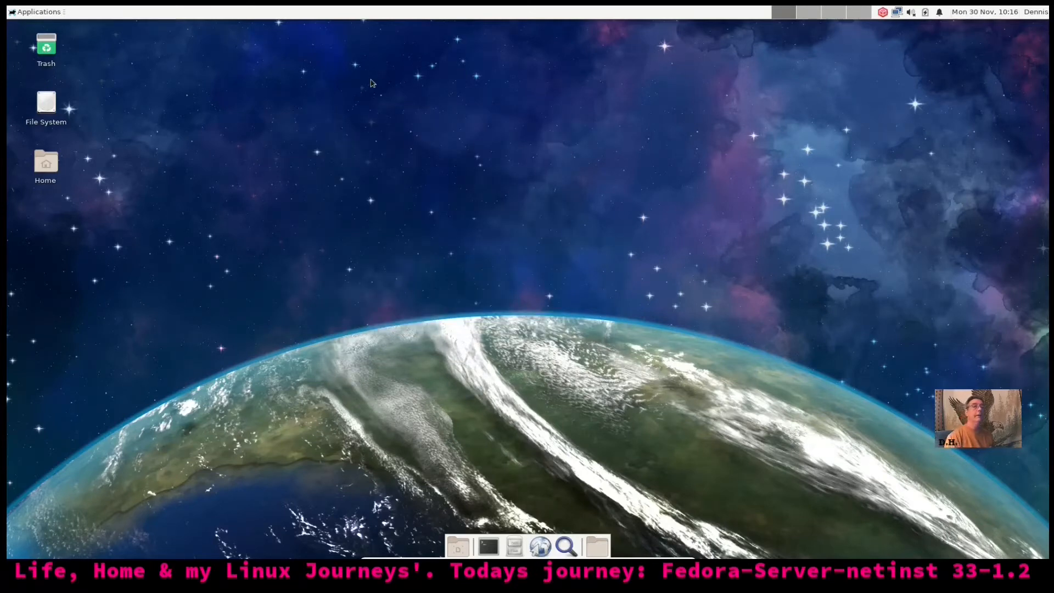
Open the Applications menu briefly, then close it again
{"action": "left_click", "coordinate": [30, 12]}
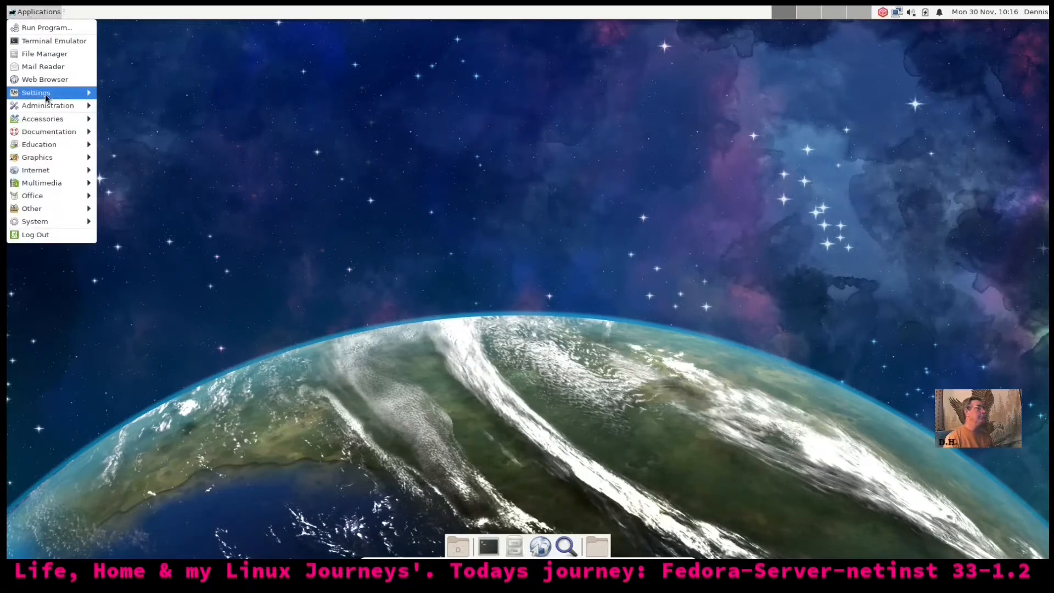
{"action": "mouse_move", "coordinate": [55, 93]}
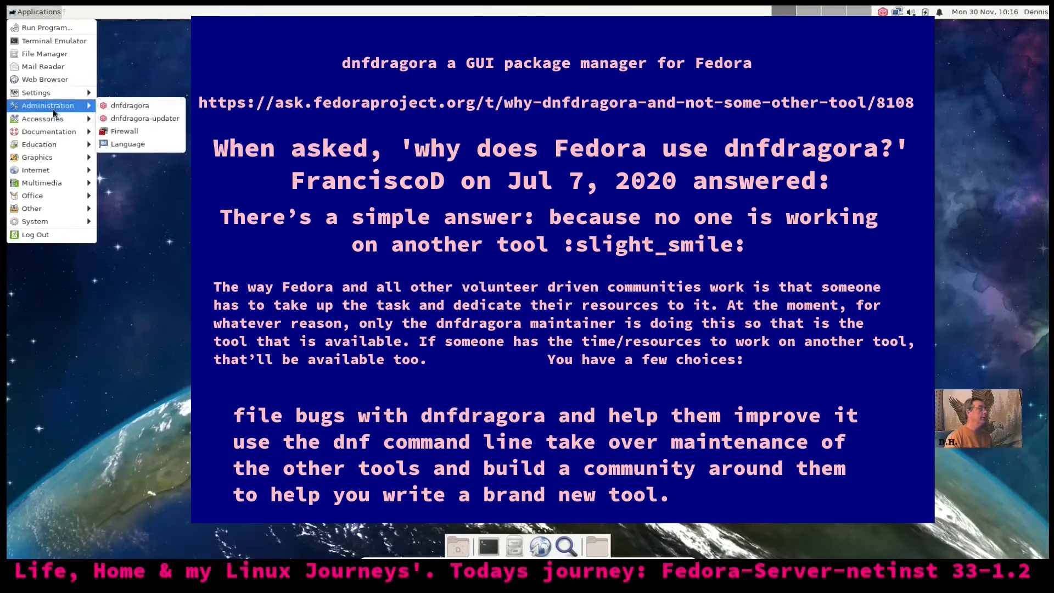
{"action": "left_click", "coordinate": [174, 123]}
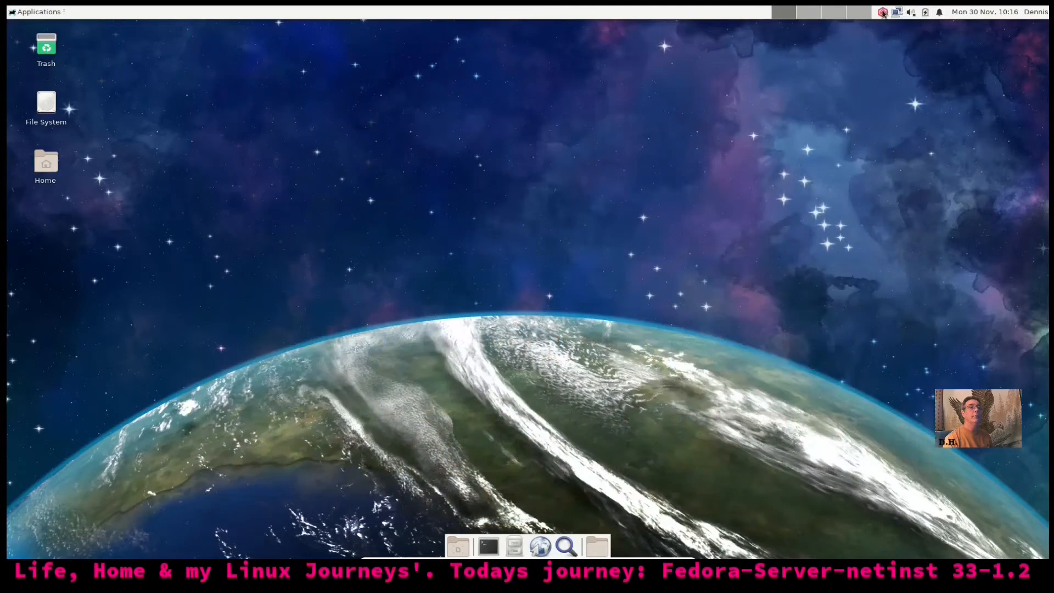
Run a dnfdragora update check from the tray and dismiss the no-updates notification
{"action": "left_click", "coordinate": [882, 12]}
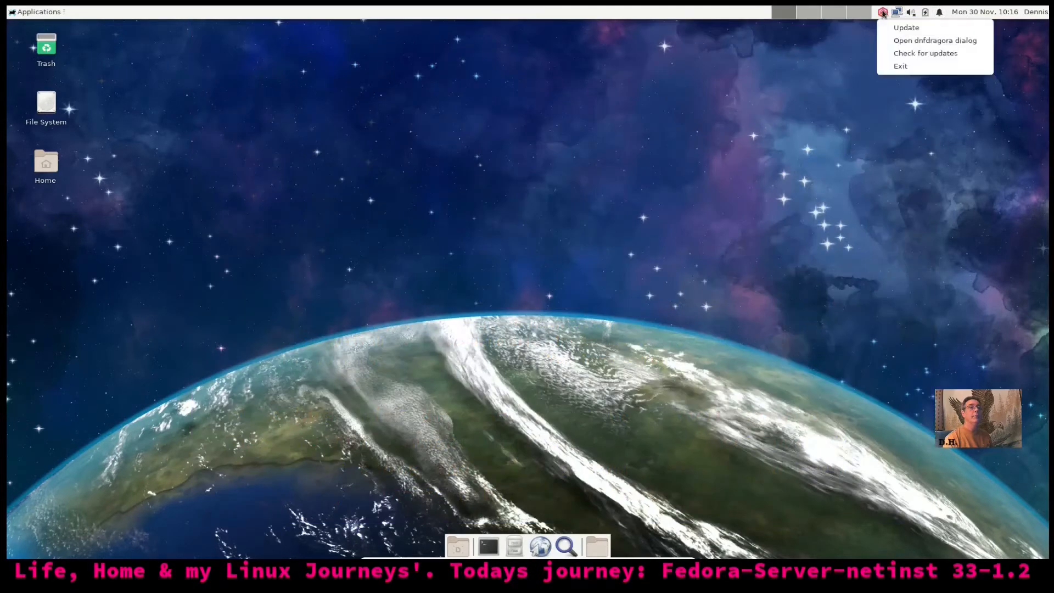
{"action": "left_click", "coordinate": [918, 53]}
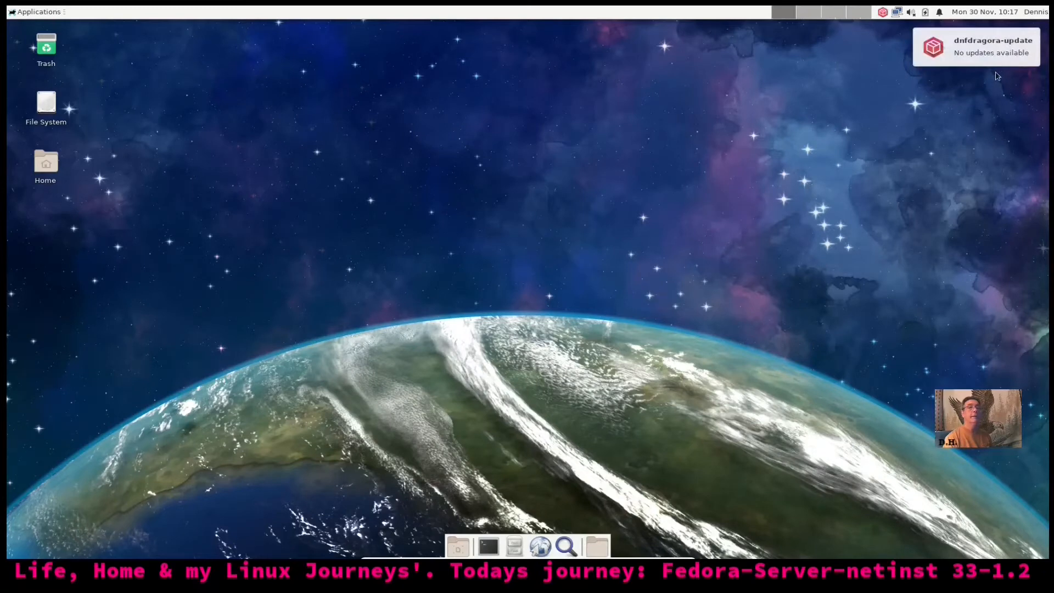
{"action": "left_click", "coordinate": [972, 64]}
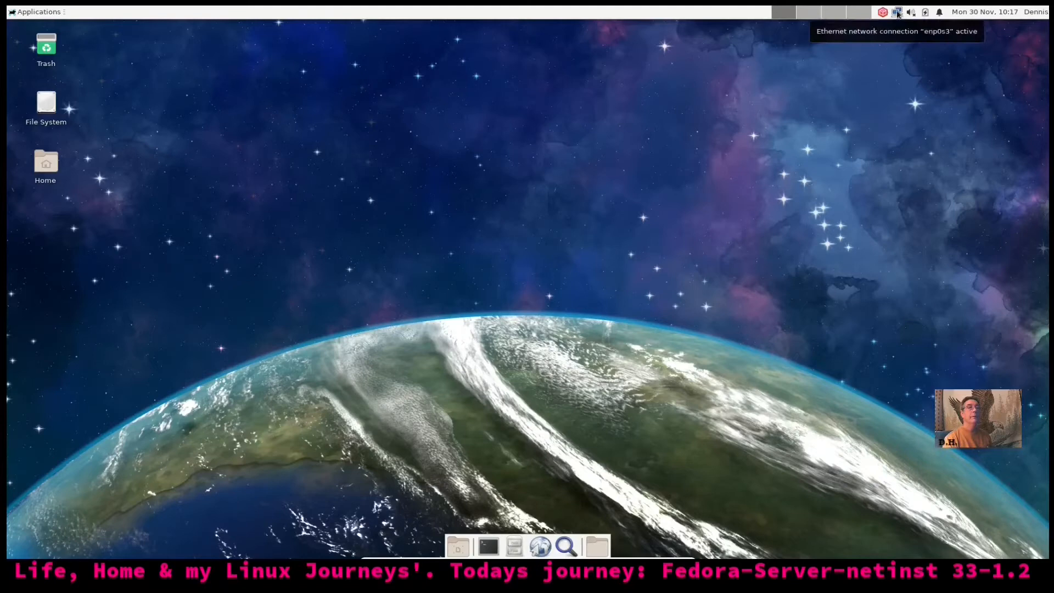
Launch Xfdashboard from the Applications menu's System category
{"action": "left_click", "coordinate": [36, 12]}
{"action": "mouse_move", "coordinate": [51, 228]}
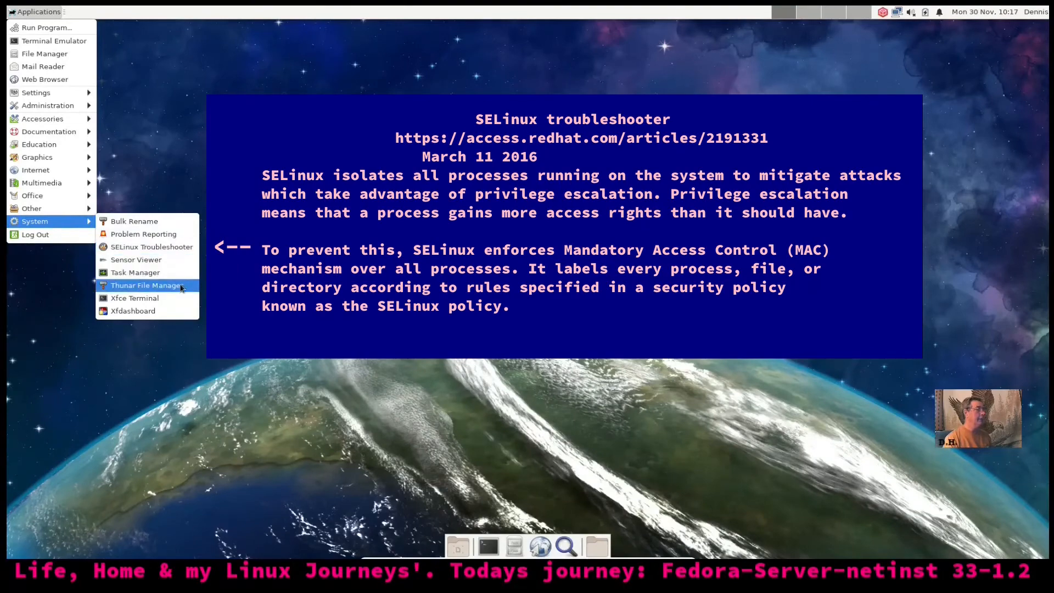
{"action": "left_click", "coordinate": [166, 312]}
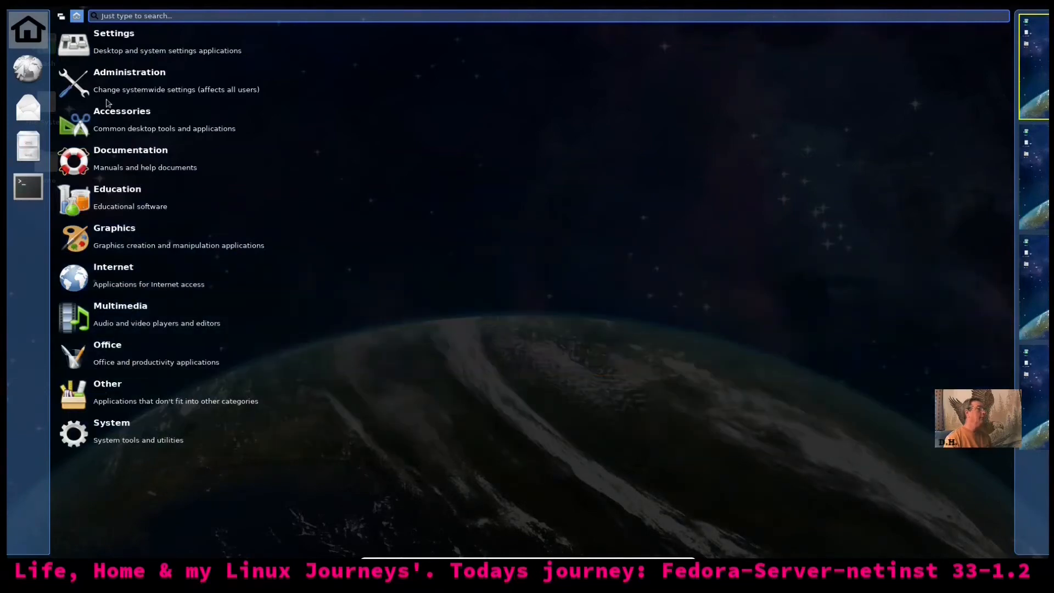
Toggle the dashboard's category list, view Accessories, close Xfdashboard and reopen Applications
{"action": "left_click", "coordinate": [62, 17]}
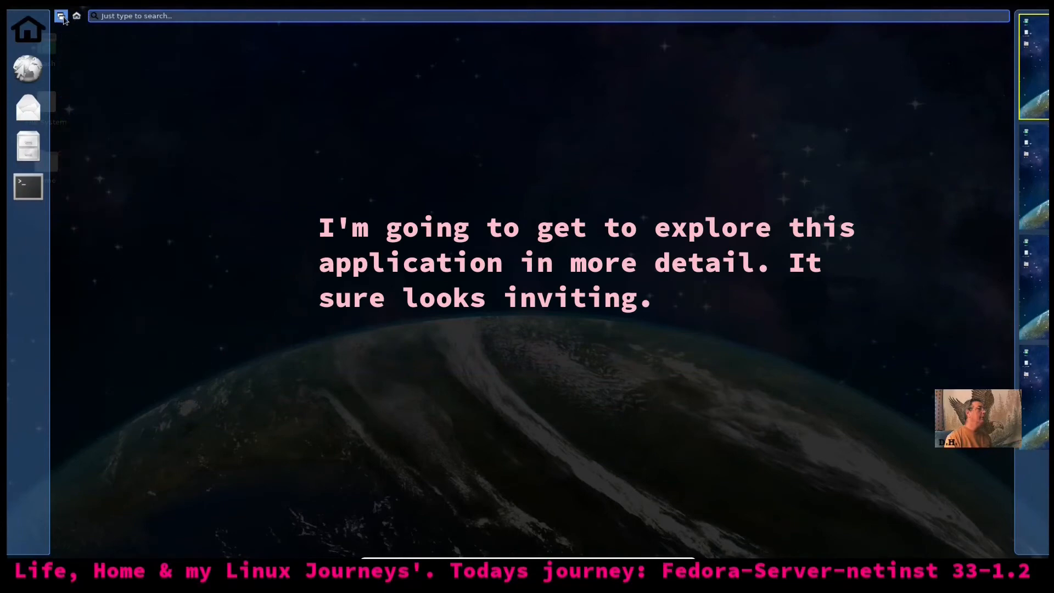
{"action": "left_click", "coordinate": [76, 16]}
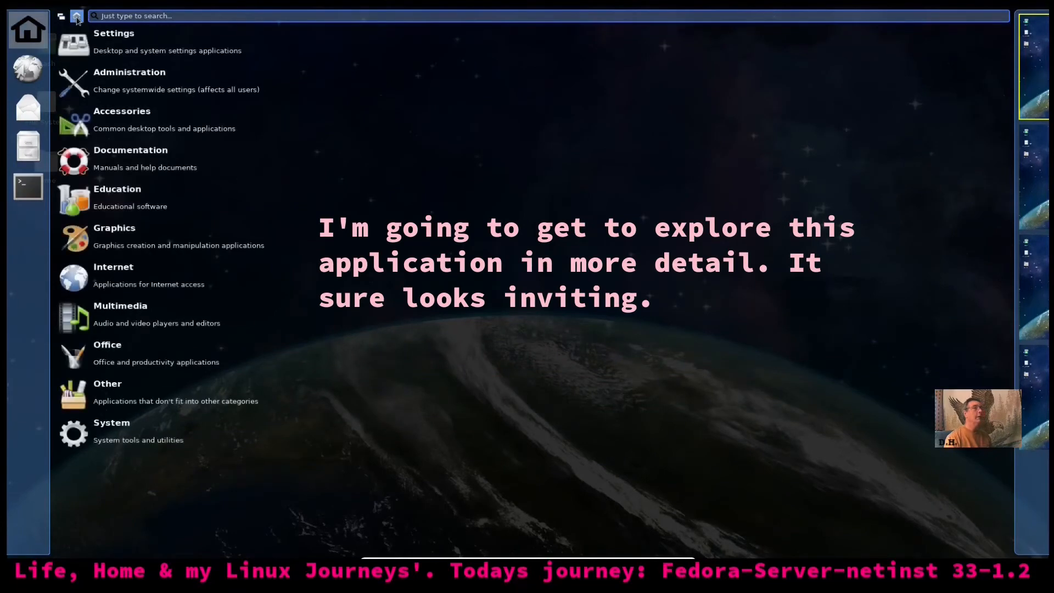
{"action": "left_click", "coordinate": [631, 118]}
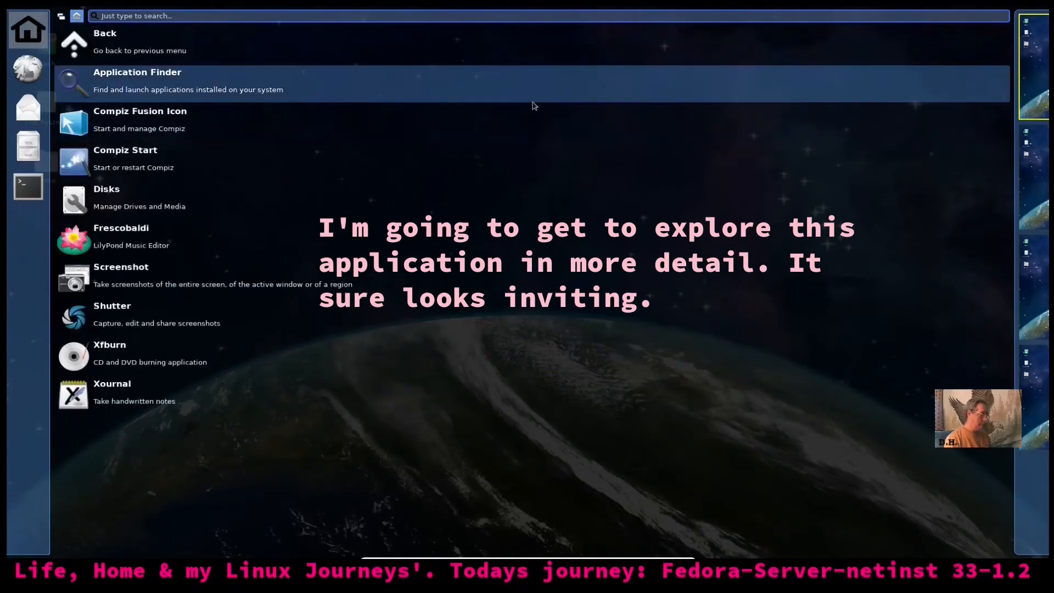
{"action": "left_click", "coordinate": [528, 107]}
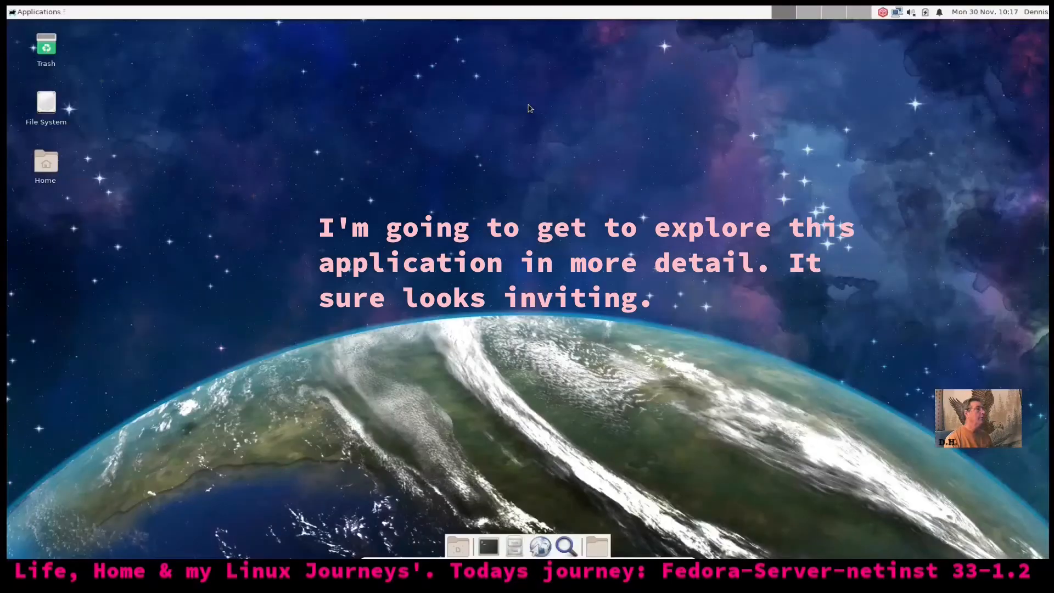
{"action": "left_click", "coordinate": [24, 13]}
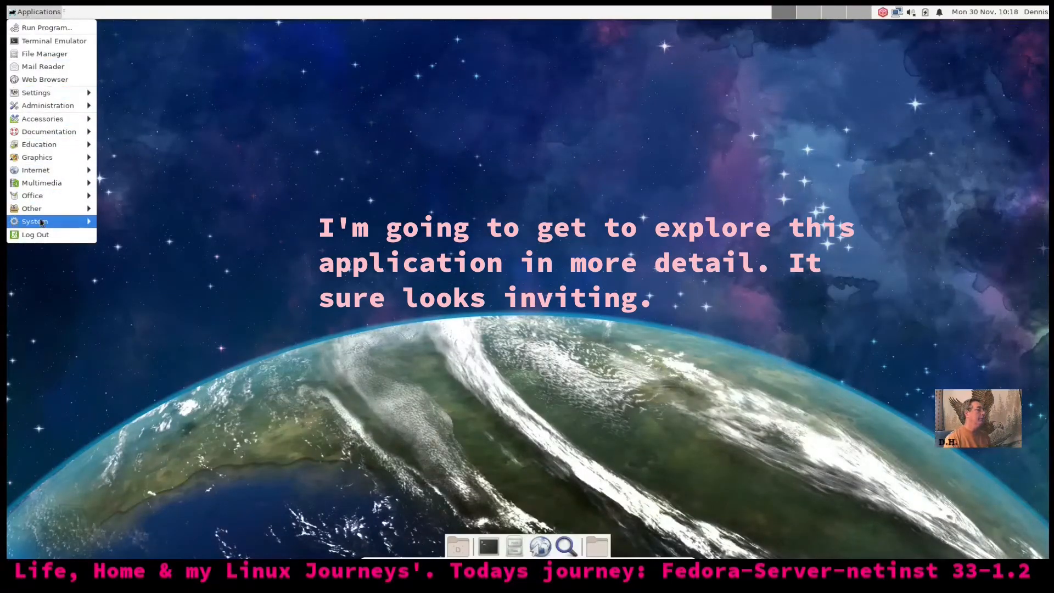
Browse Multimedia's Creation apps, then show the Mixers list with PulseAudio Volume Control
{"action": "mouse_move", "coordinate": [64, 226]}
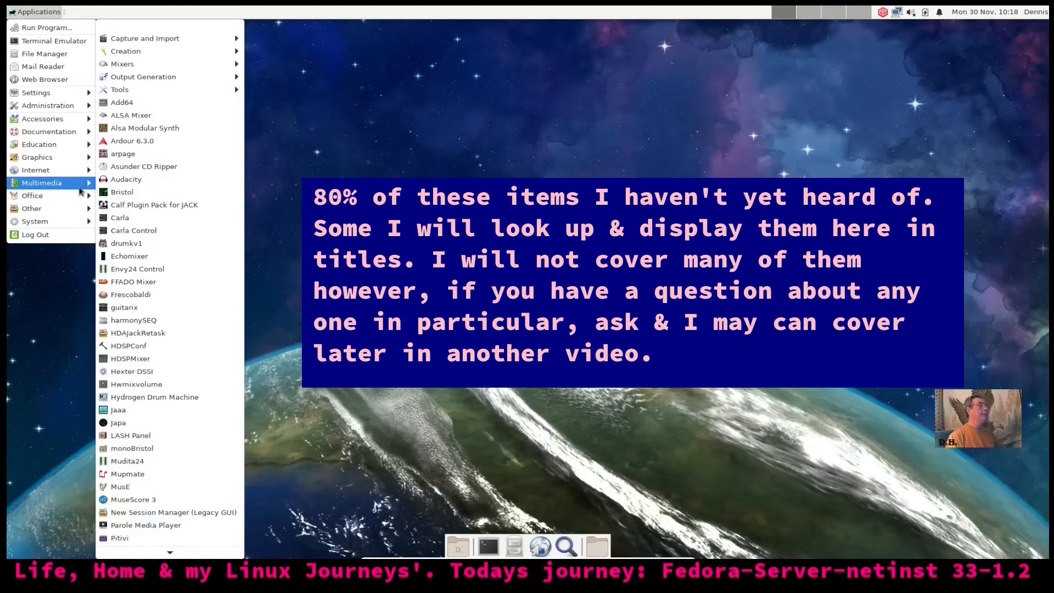
{"action": "mouse_move", "coordinate": [215, 43]}
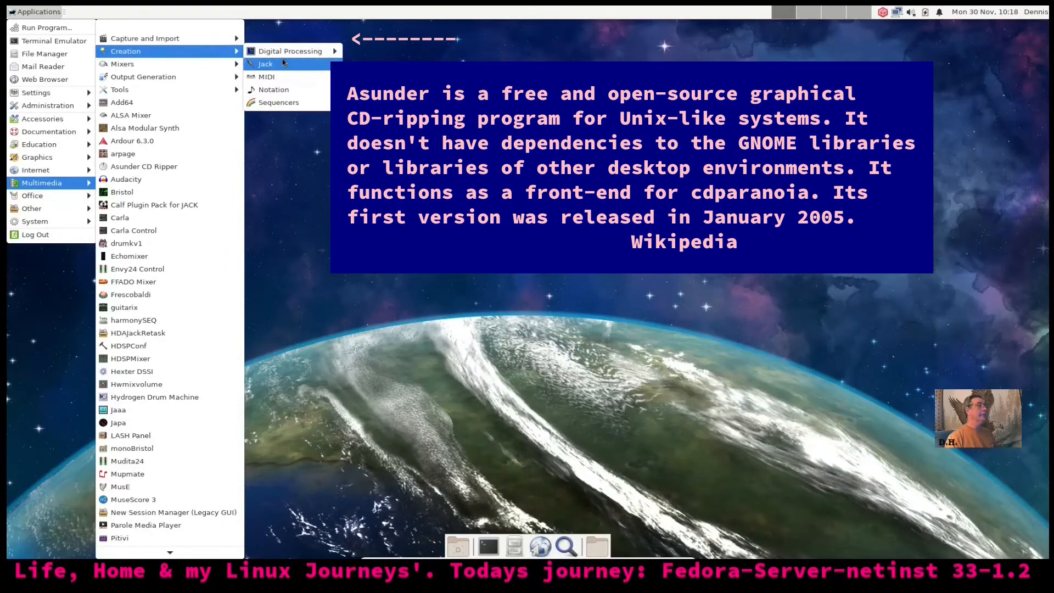
{"action": "mouse_move", "coordinate": [290, 55]}
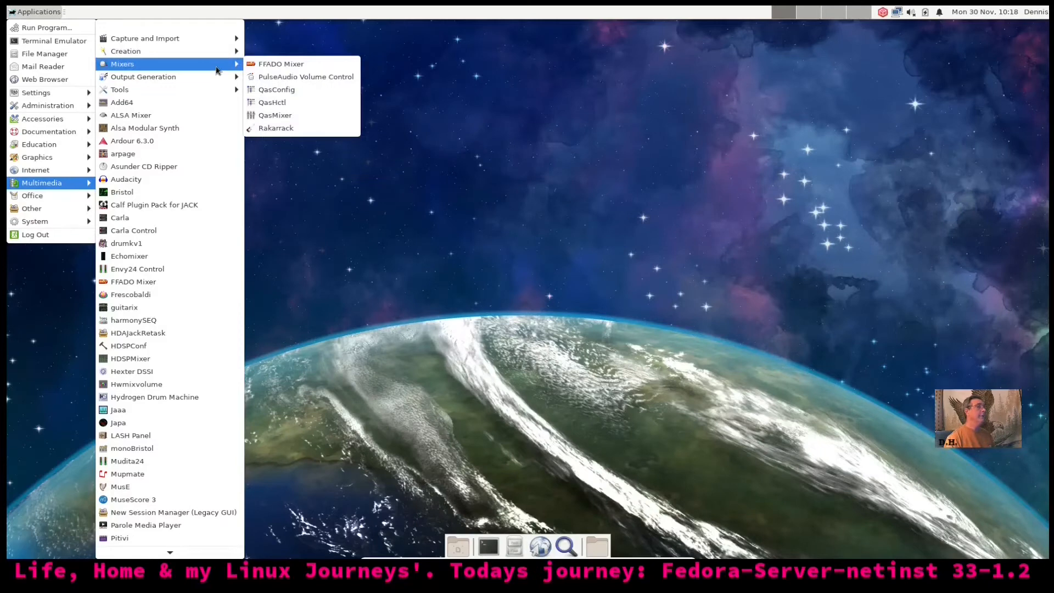
Launch PulseAudio Volume Control, then scroll to the bottom of the Multimedia application list
{"action": "left_click", "coordinate": [349, 79]}
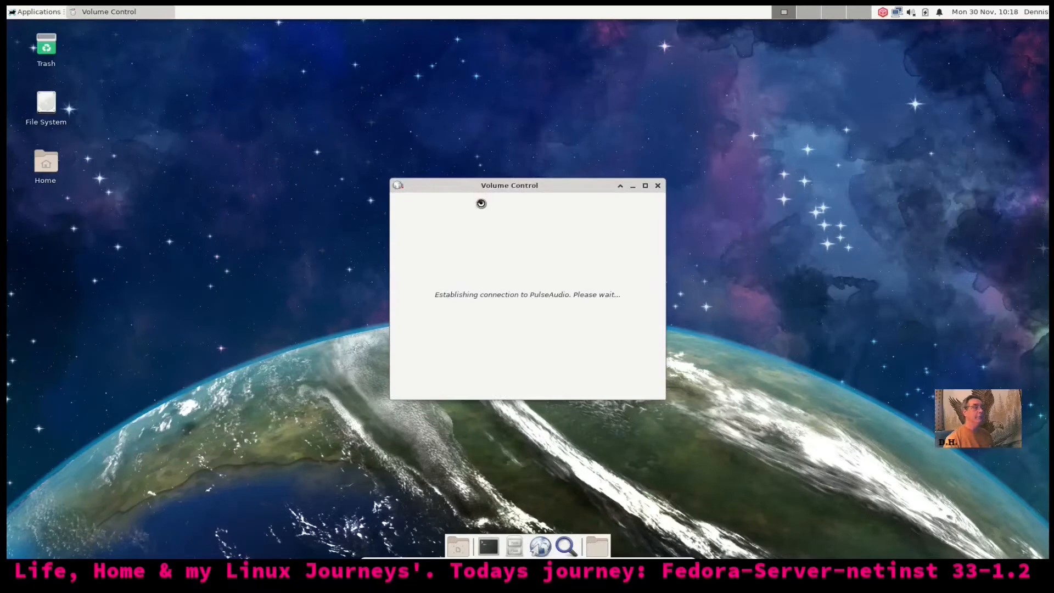
{"action": "left_click", "coordinate": [23, 15]}
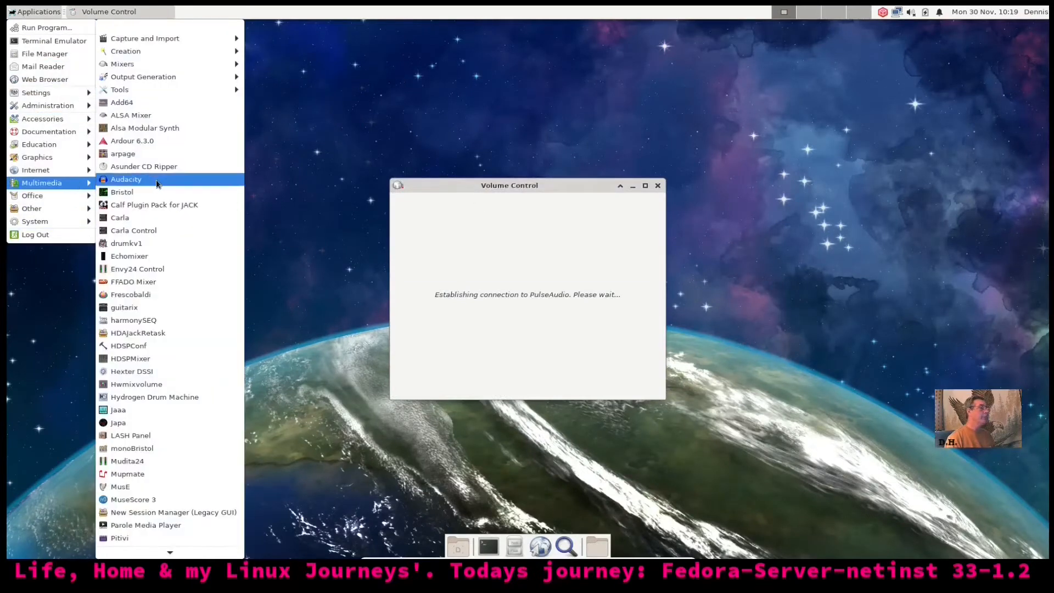
{"action": "mouse_move", "coordinate": [157, 66]}
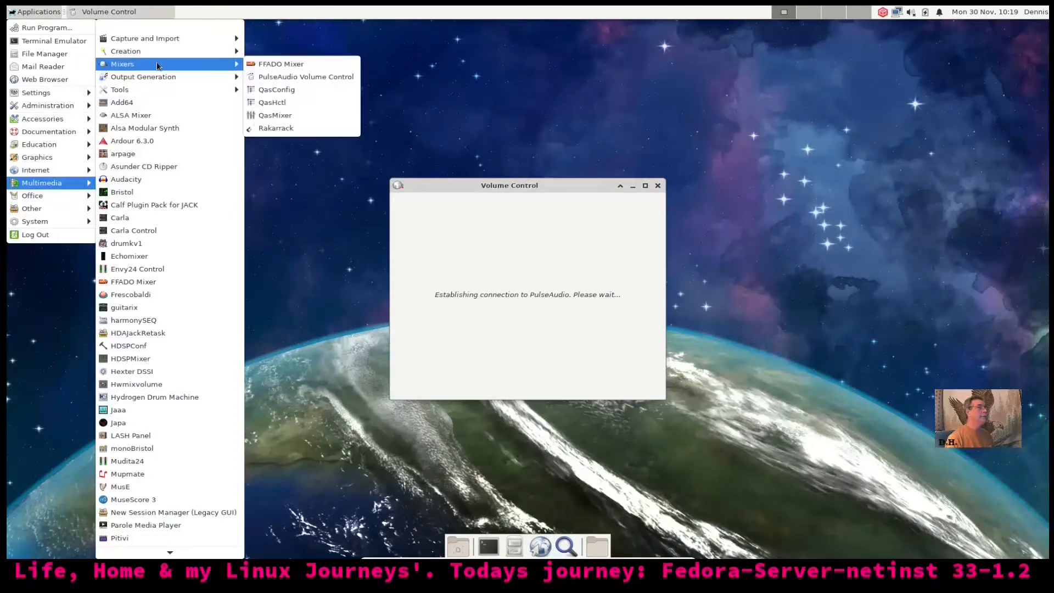
{"action": "mouse_move", "coordinate": [191, 84]}
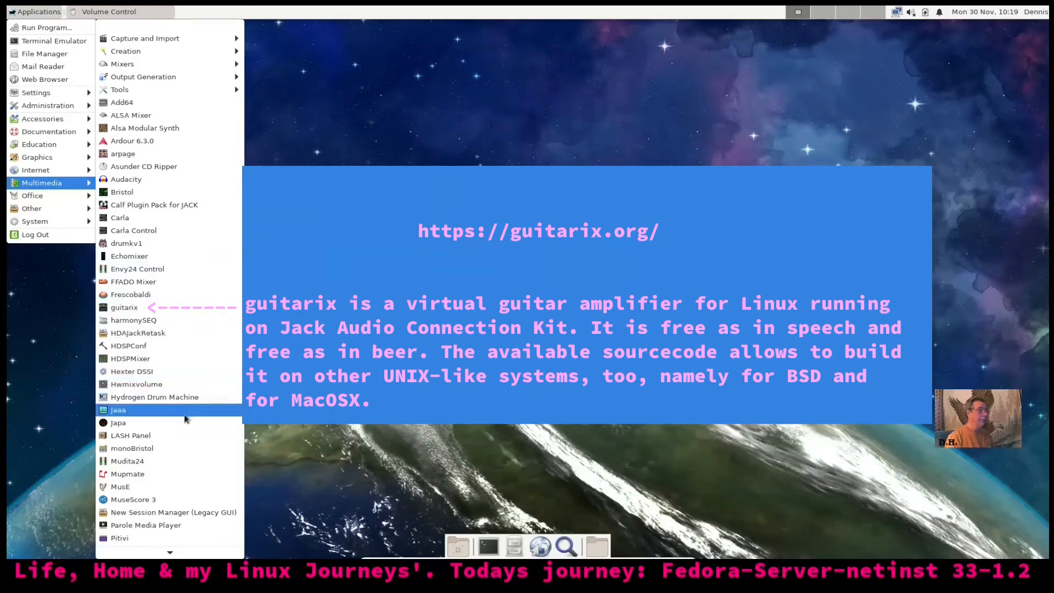
{"action": "mouse_move", "coordinate": [169, 555]}
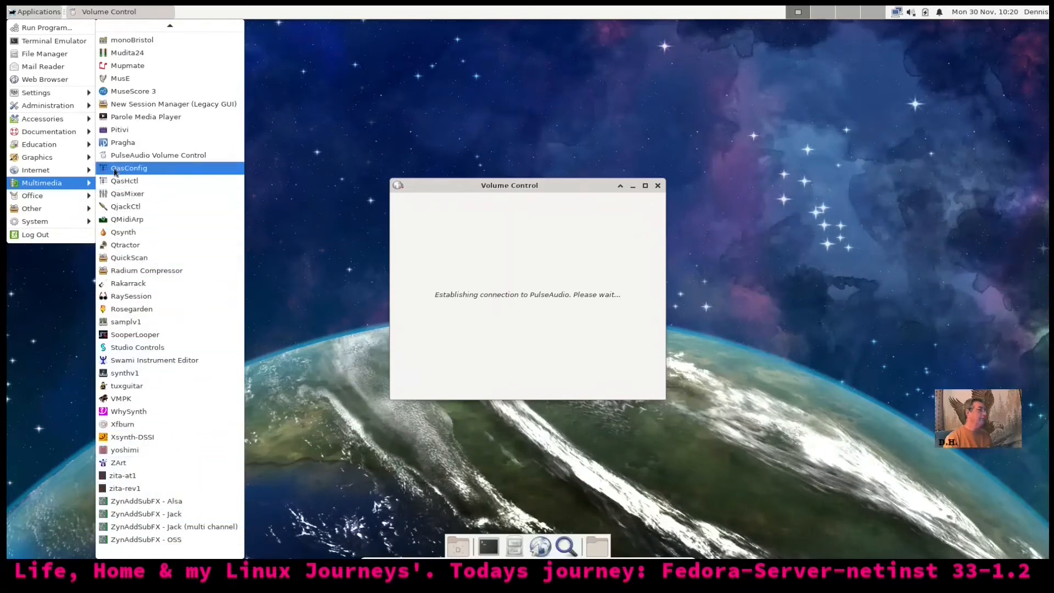
Start Synfig Studio from the Applications menu's Graphics category
{"action": "mouse_move", "coordinate": [76, 171]}
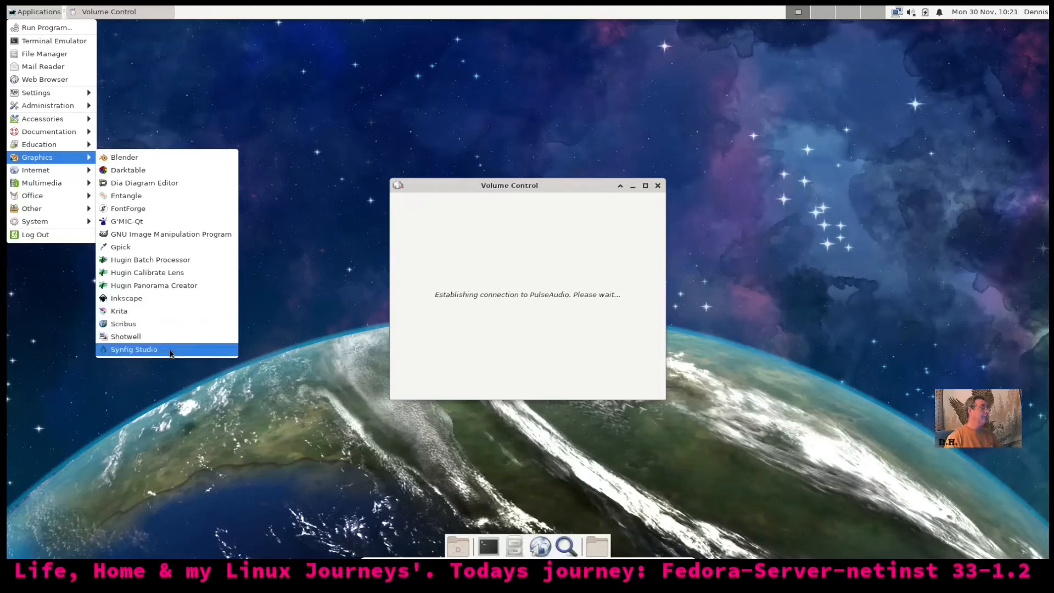
{"action": "left_click", "coordinate": [134, 350]}
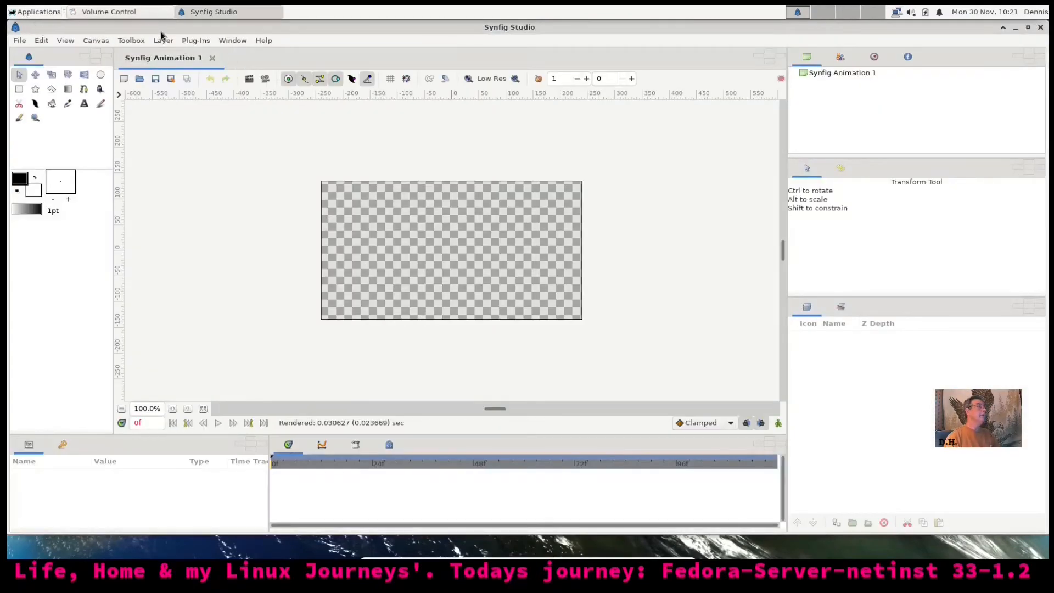
Check Synfig Studio's About dialog showing version 1.2.2, then quit Synfig Studio
{"action": "left_click", "coordinate": [263, 41]}
{"action": "left_click", "coordinate": [258, 122]}
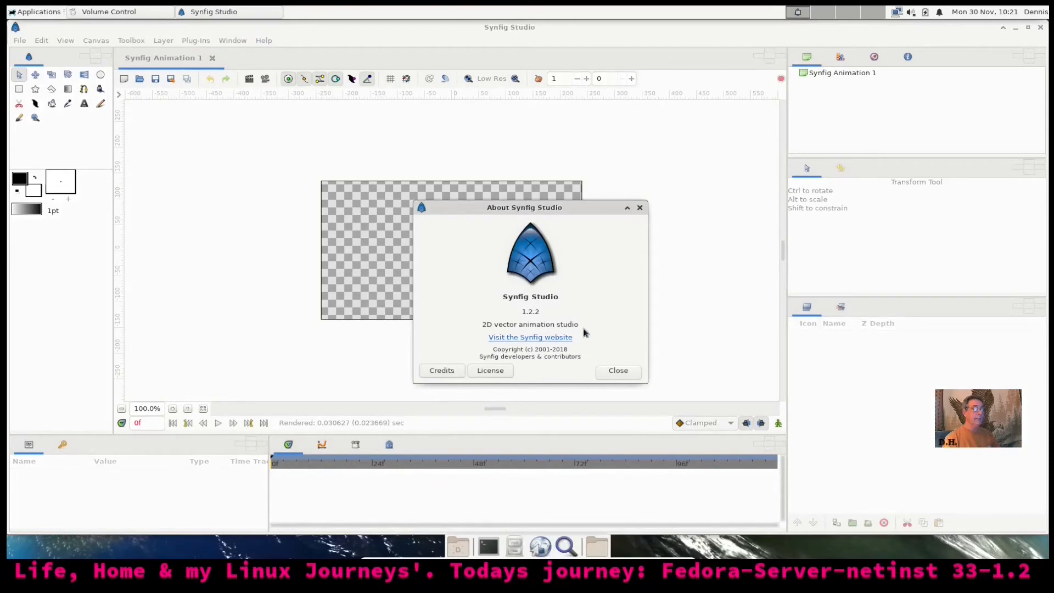
{"action": "left_click", "coordinate": [609, 378]}
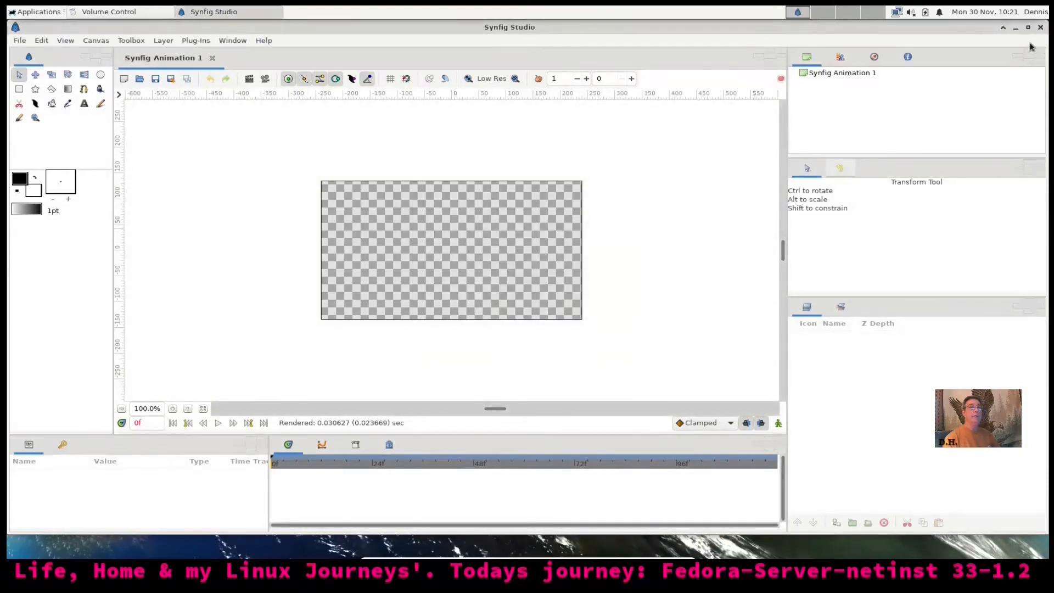
{"action": "left_click", "coordinate": [1041, 28]}
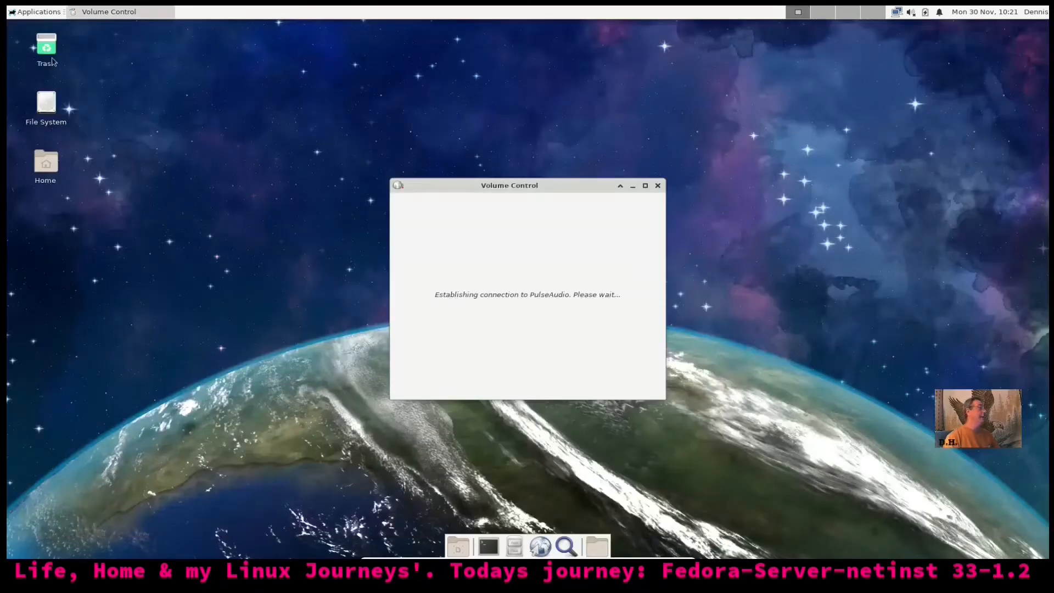
Browse the Applications menu past Multimedia and Graphics to the Documentation category with About Xfce
{"action": "left_click", "coordinate": [25, 12]}
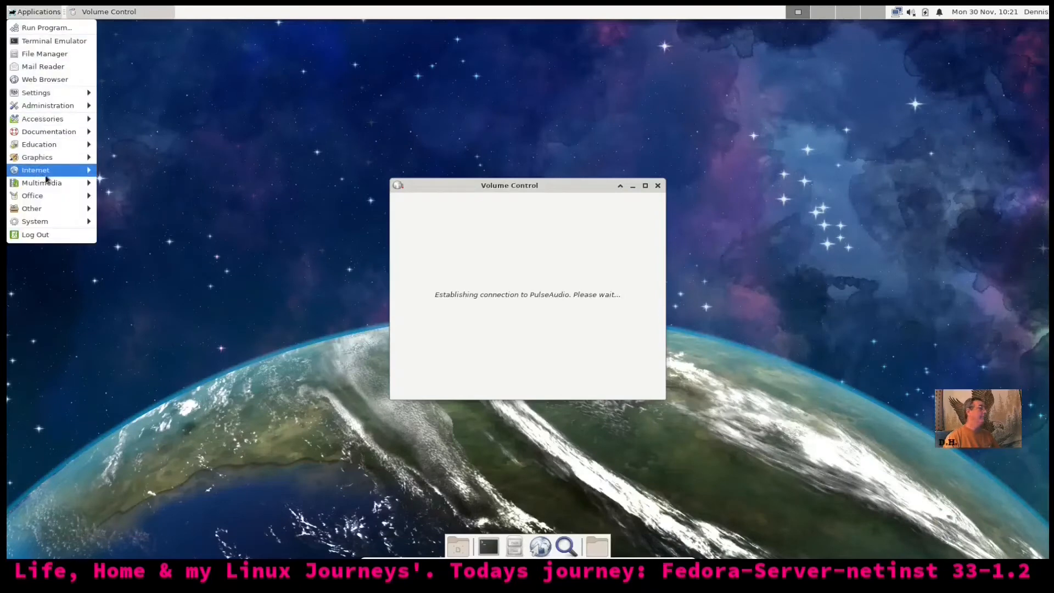
{"action": "mouse_move", "coordinate": [55, 183]}
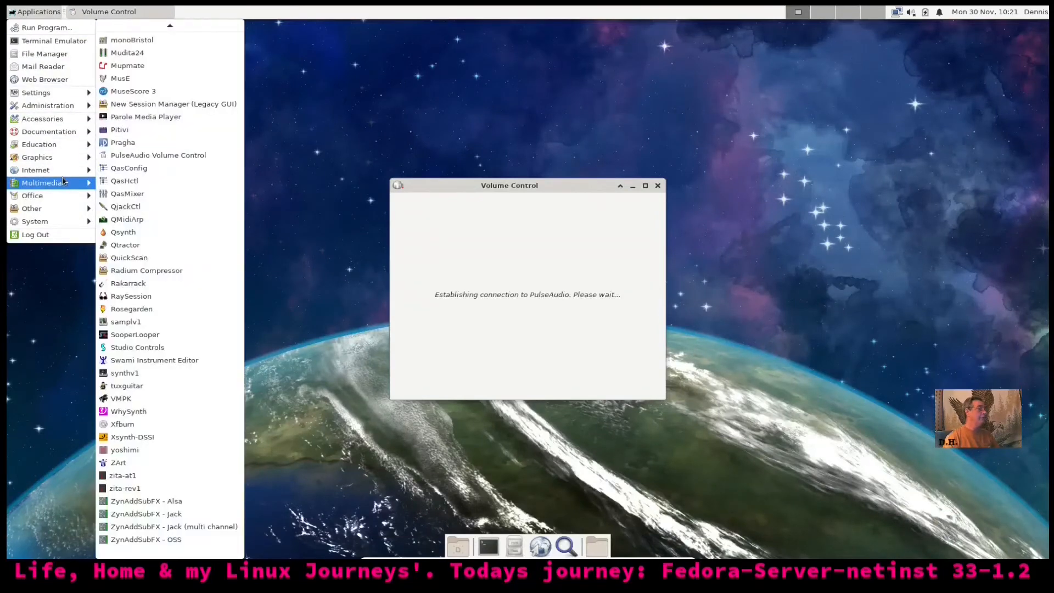
{"action": "mouse_move", "coordinate": [66, 160]}
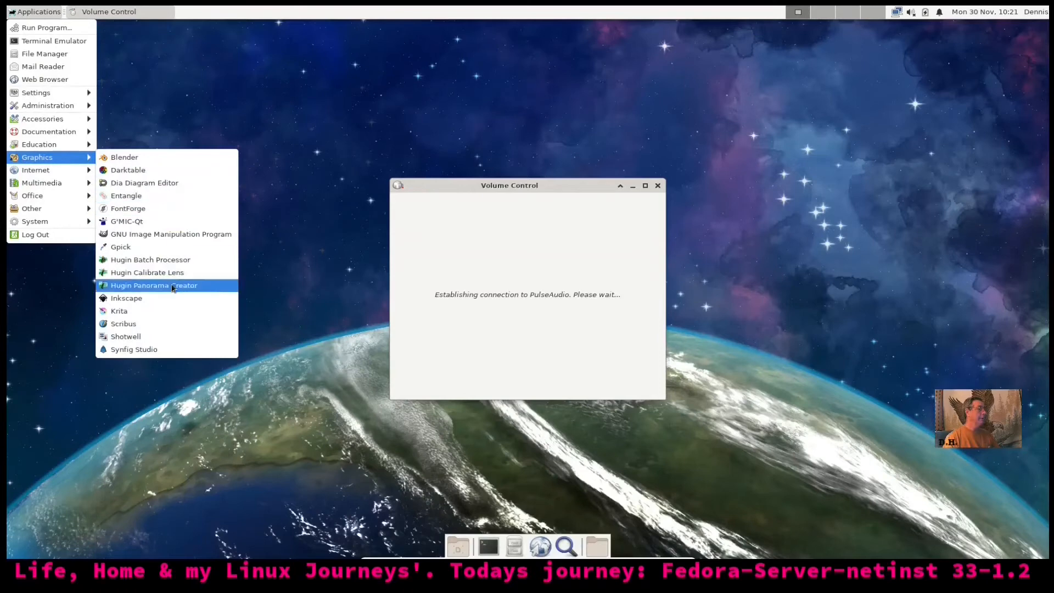
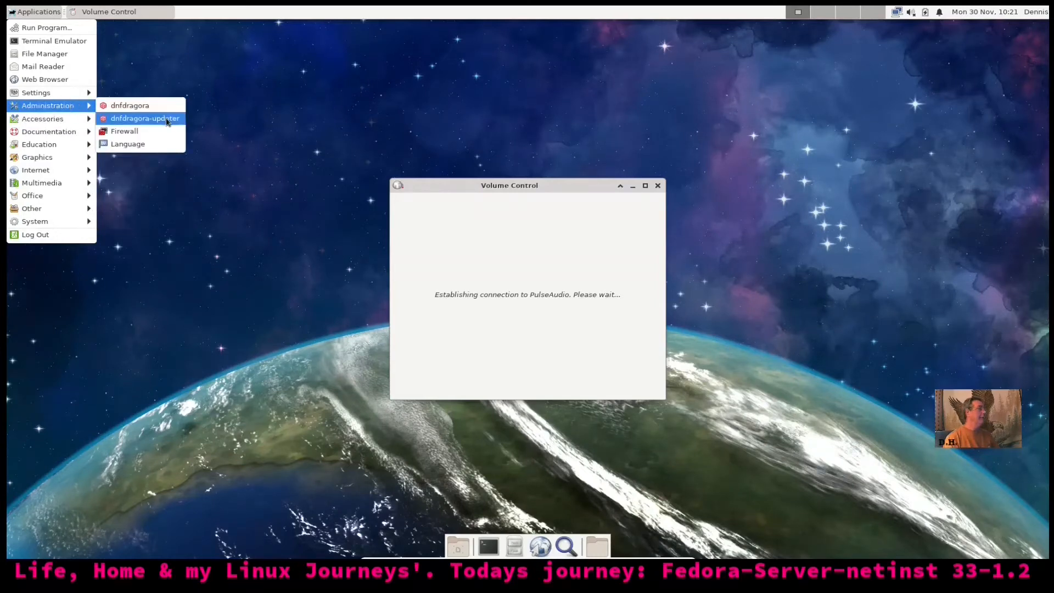
Launch dnfdragora from Administration and restore it to a smaller window right of centre
{"action": "left_click", "coordinate": [167, 108]}
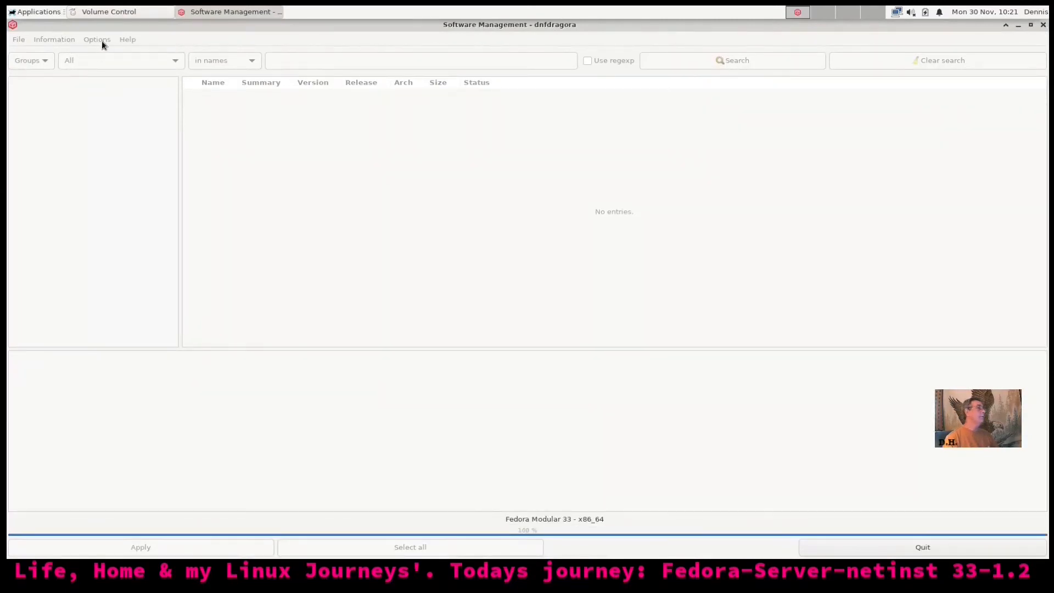
{"action": "left_click_drag", "start_coordinate": [764, 25], "coordinate": [605, 71]}
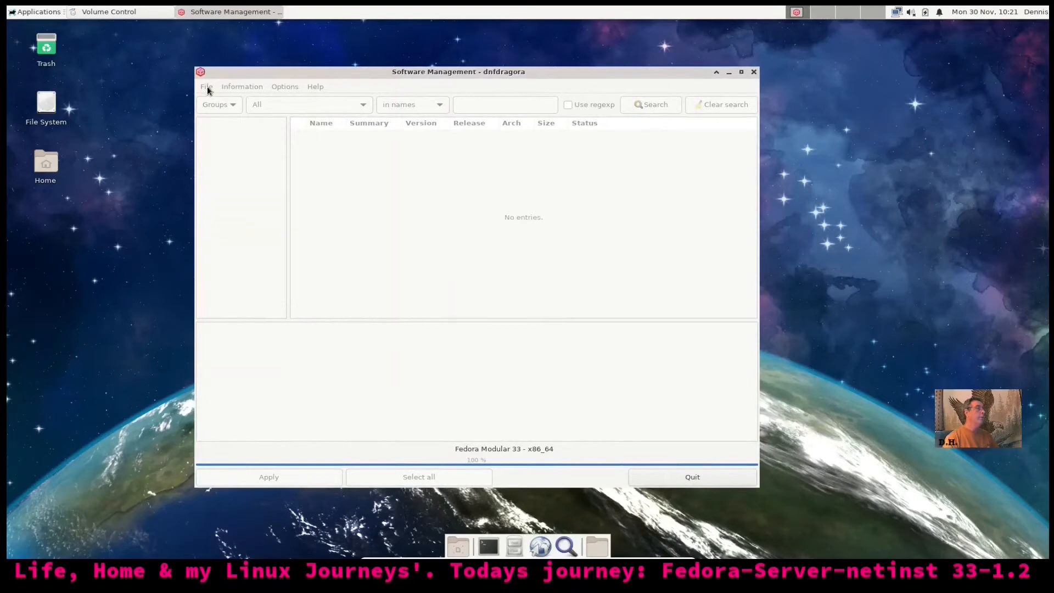
{"action": "left_click_drag", "start_coordinate": [551, 76], "coordinate": [706, 75]}
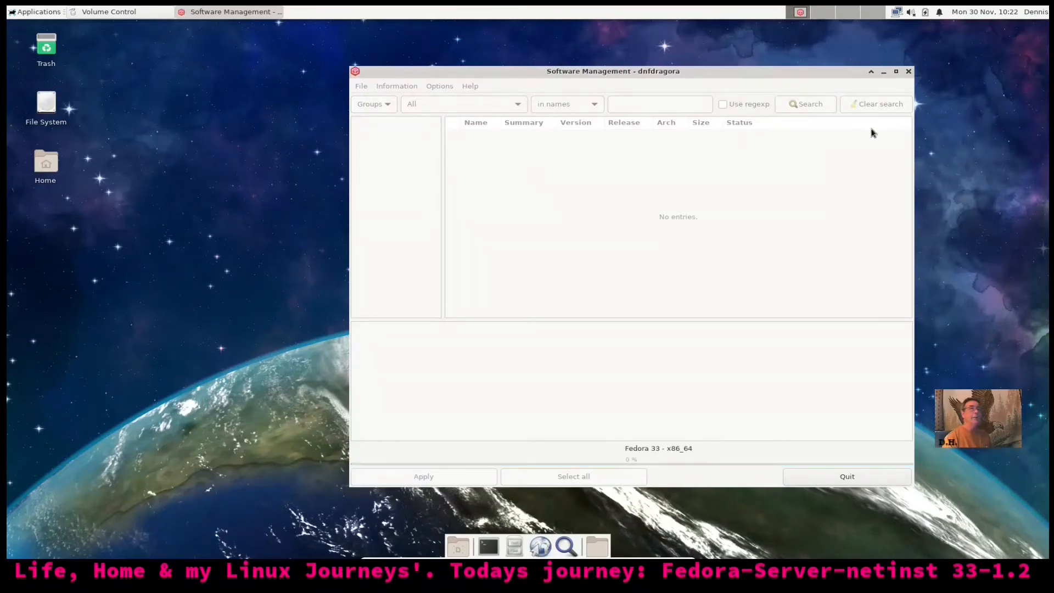
{"action": "left_click", "coordinate": [22, 13]}
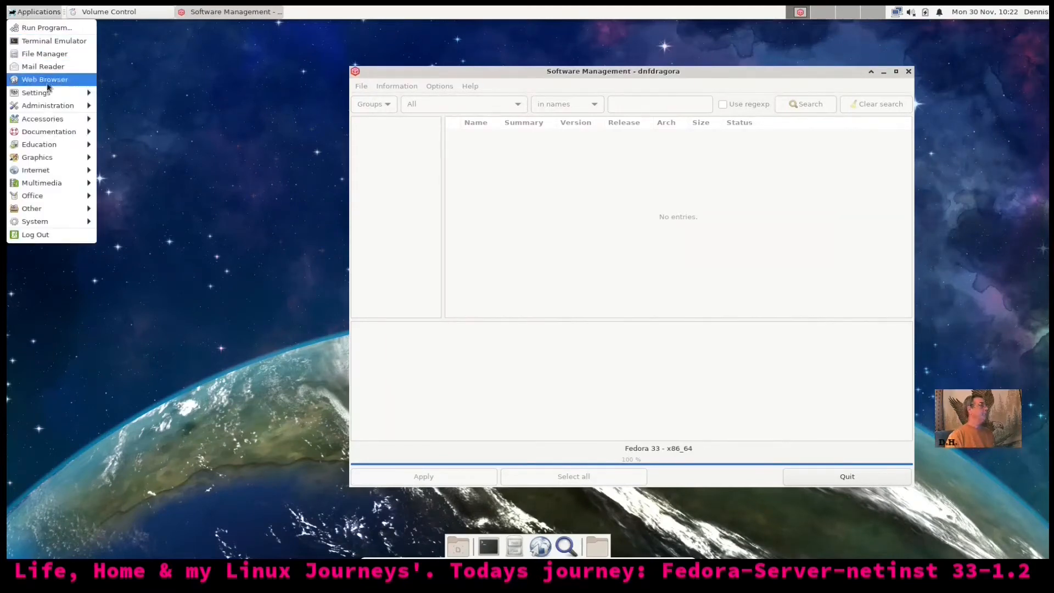
{"action": "mouse_move", "coordinate": [50, 93]}
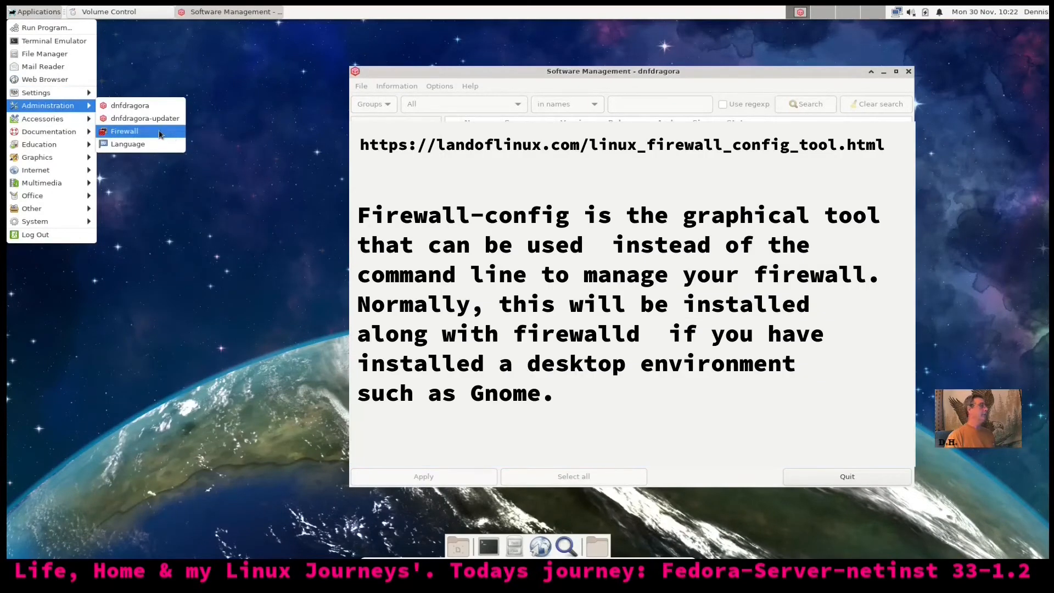
{"action": "left_click", "coordinate": [160, 134]}
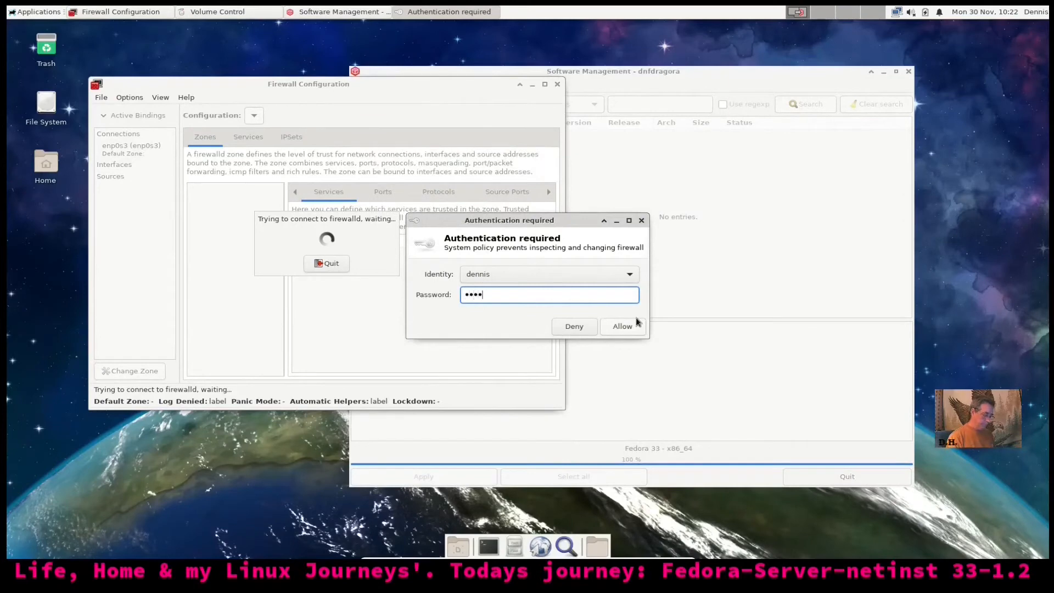
{"action": "left_click", "coordinate": [637, 324]}
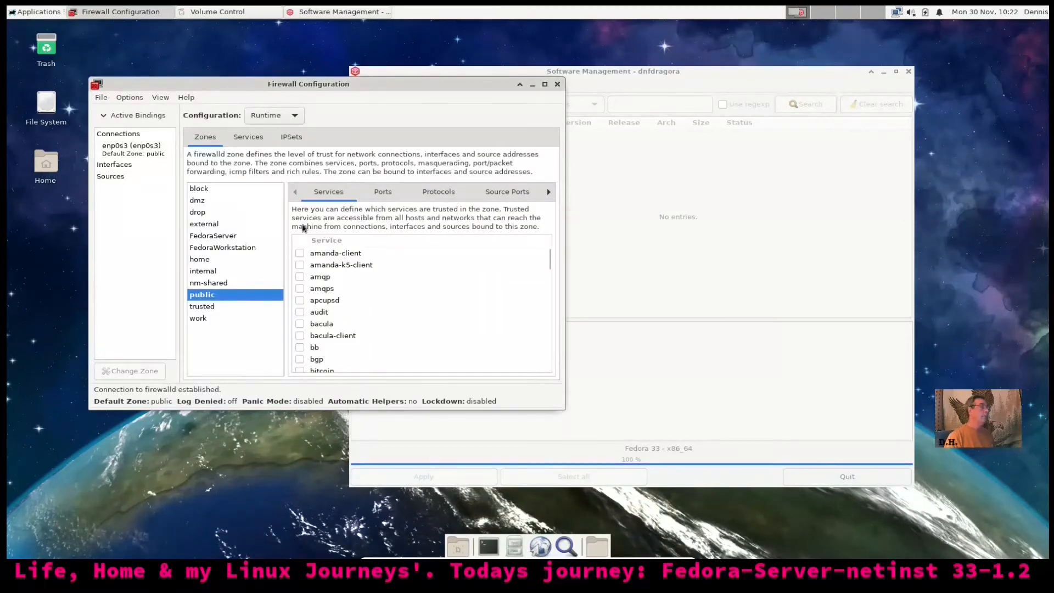
{"action": "left_click", "coordinate": [187, 98]}
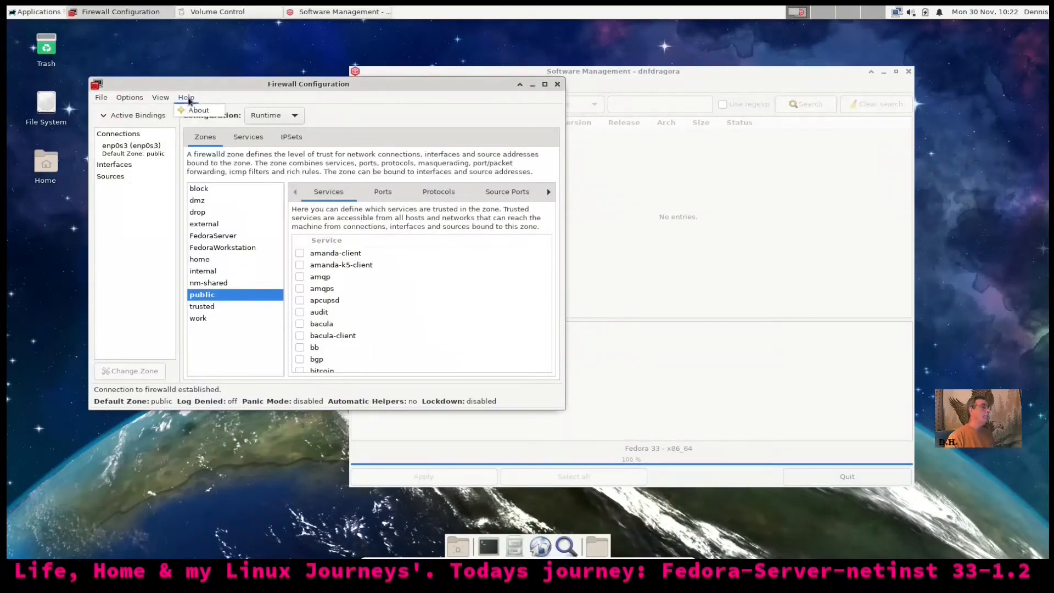
{"action": "left_click", "coordinate": [195, 110]}
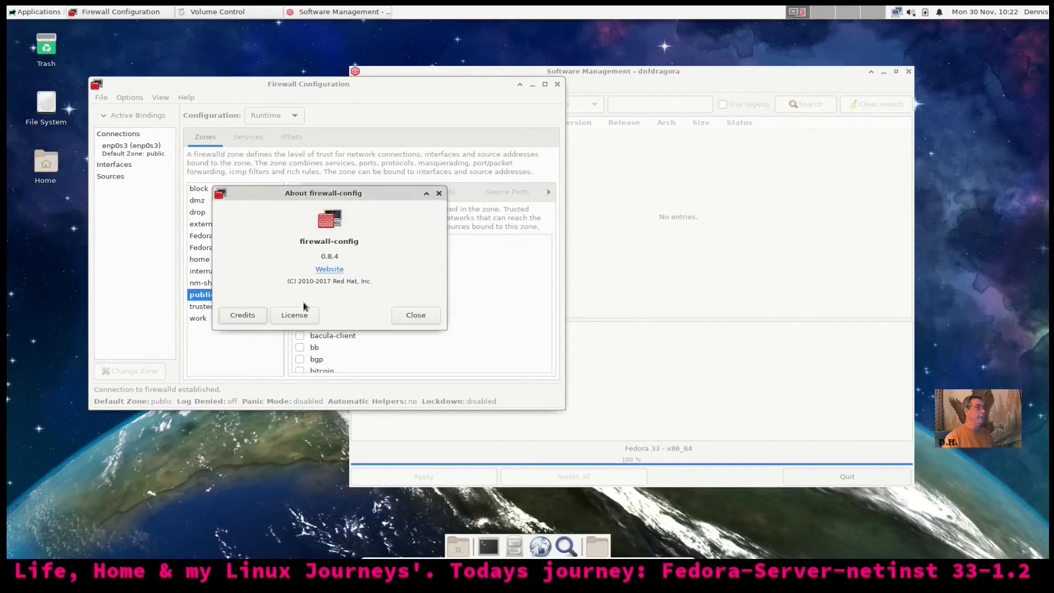
{"action": "left_click", "coordinate": [422, 314]}
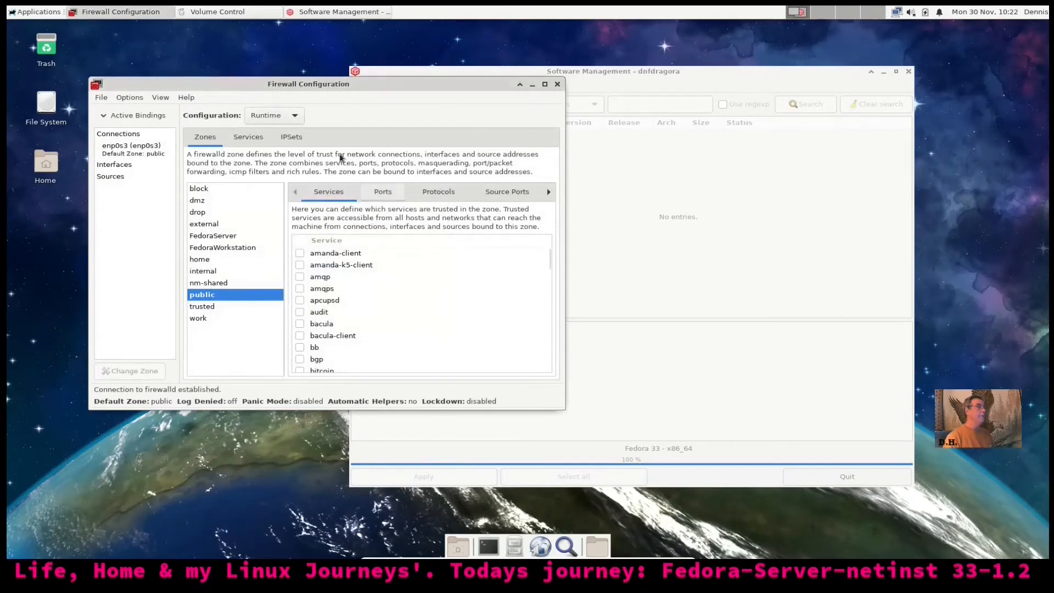
{"action": "left_click", "coordinate": [558, 85]}
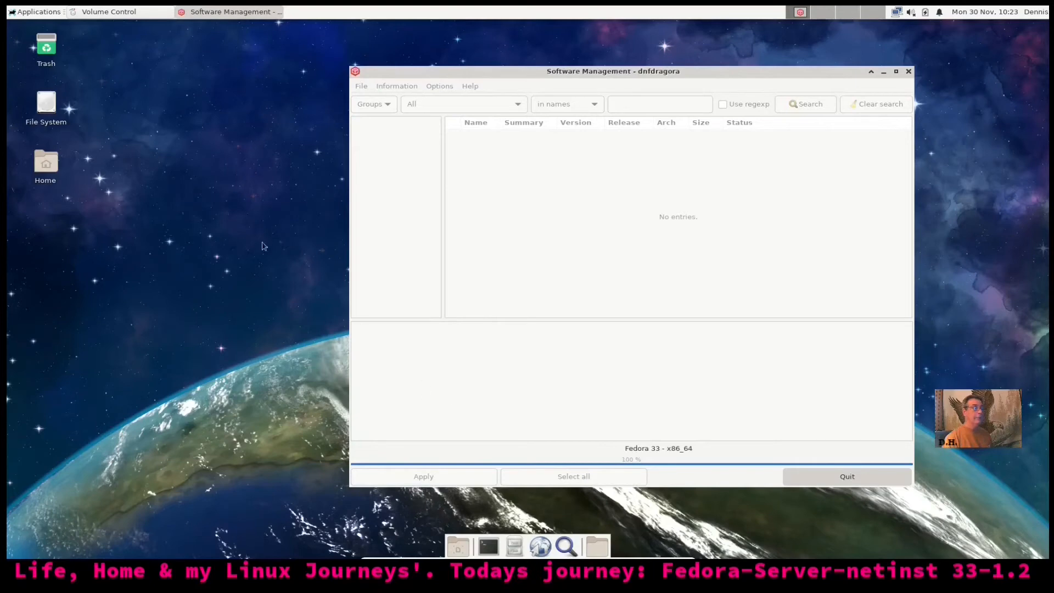
Open the Settings Manager enlarged and moved left, then view and close the Panel settings
{"action": "left_click", "coordinate": [22, 12]}
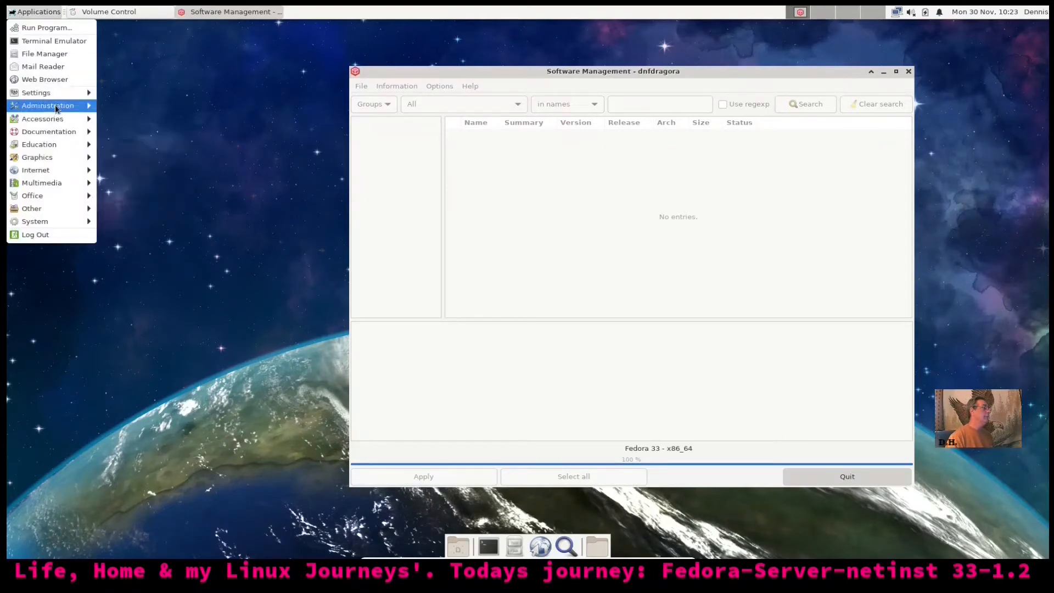
{"action": "mouse_move", "coordinate": [57, 107]}
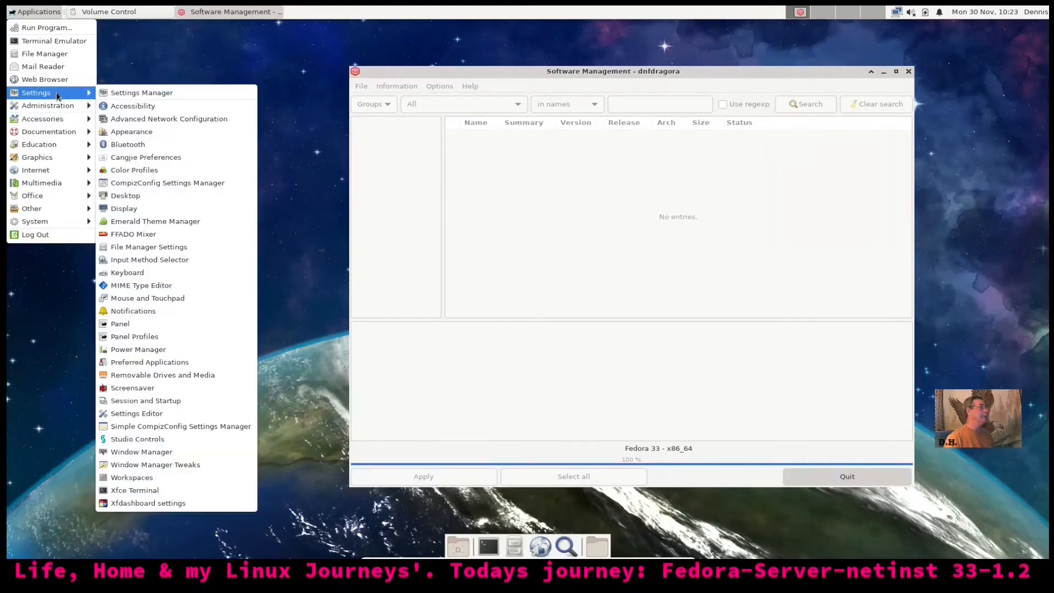
{"action": "left_click", "coordinate": [152, 93]}
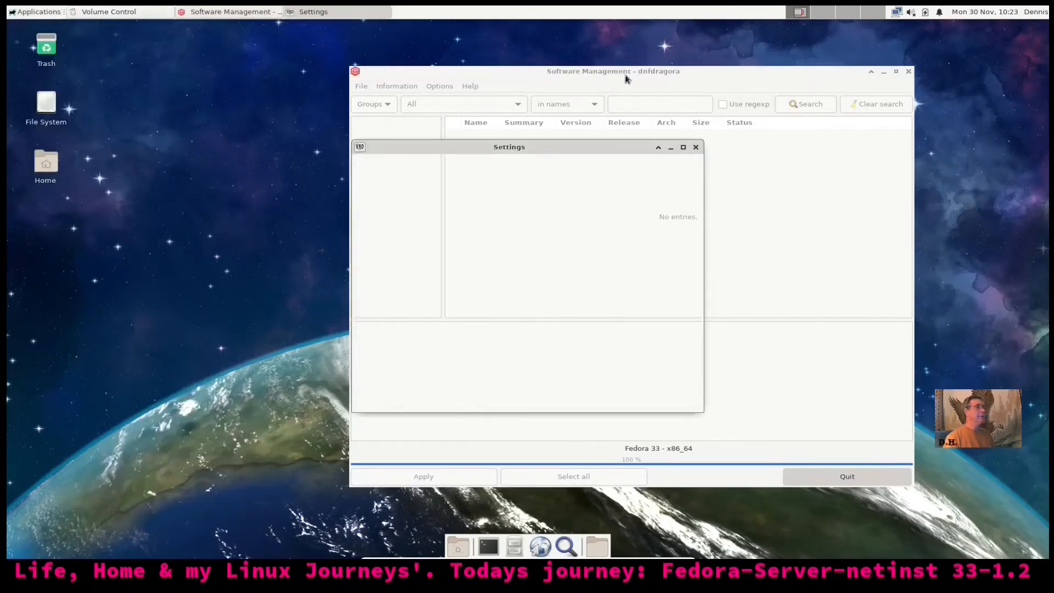
{"action": "left_click_drag", "start_coordinate": [703, 140], "coordinate": [939, 103]}
{"action": "left_click_drag", "start_coordinate": [831, 102], "coordinate": [568, 108]}
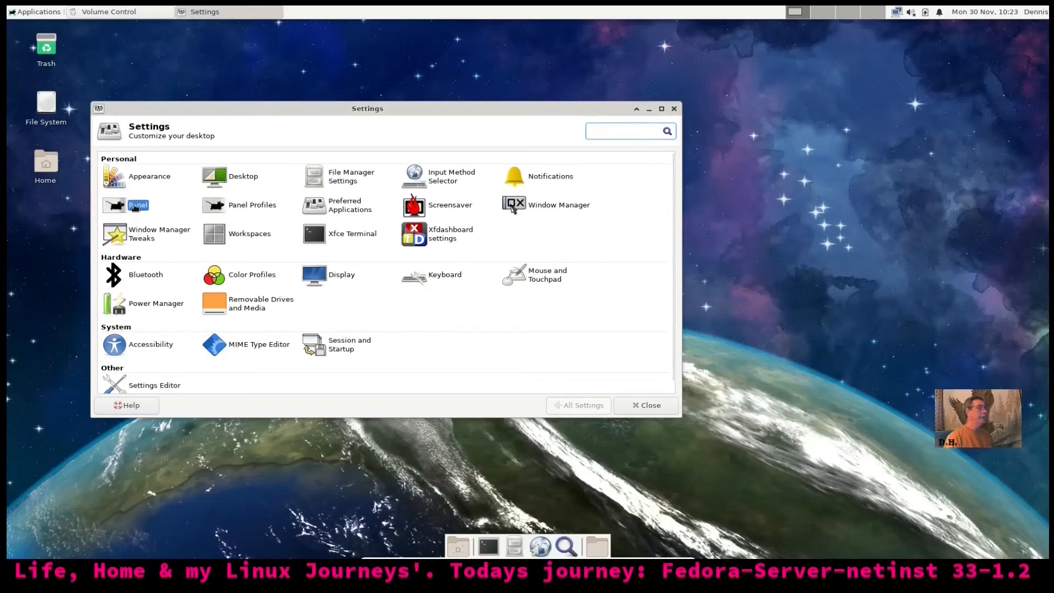
{"action": "left_click", "coordinate": [135, 207]}
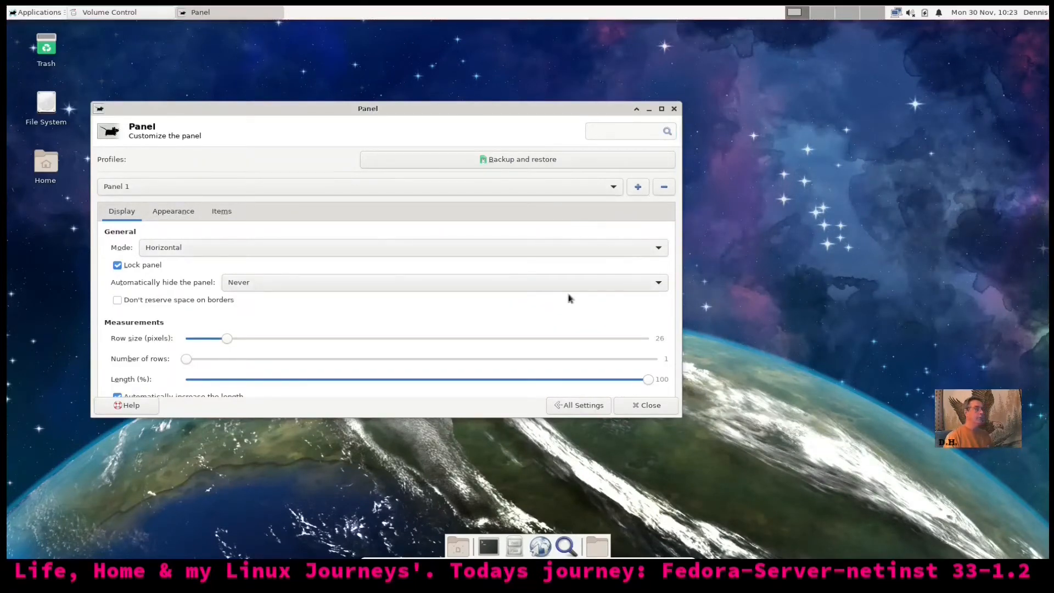
{"action": "left_click", "coordinate": [657, 406]}
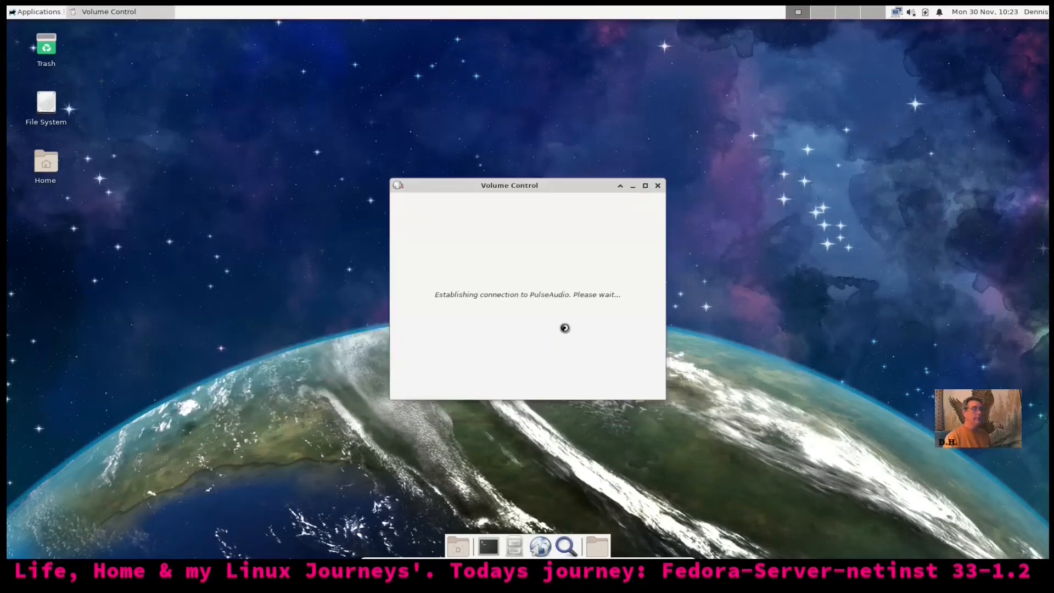
Close the stalled Volume Control window and review the Applications Menu properties without changes
{"action": "left_click", "coordinate": [658, 186]}
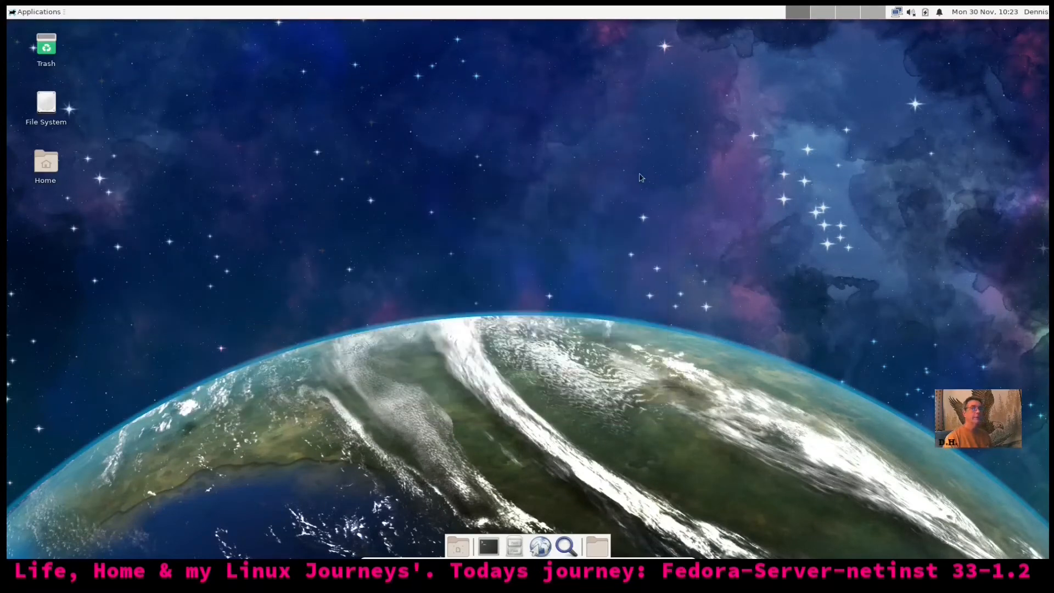
{"action": "right_click", "coordinate": [31, 17]}
{"action": "left_click", "coordinate": [64, 41]}
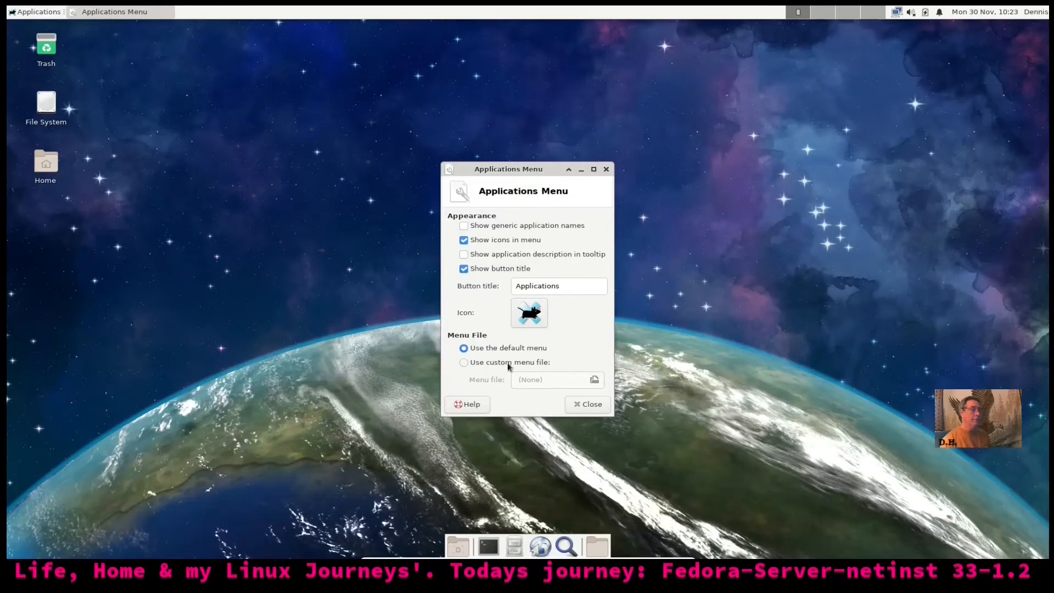
{"action": "left_click", "coordinate": [586, 407]}
Search Add New Items for whisker and orage without adding any, then glance at the clock calendar
{"action": "right_click", "coordinate": [422, 12]}
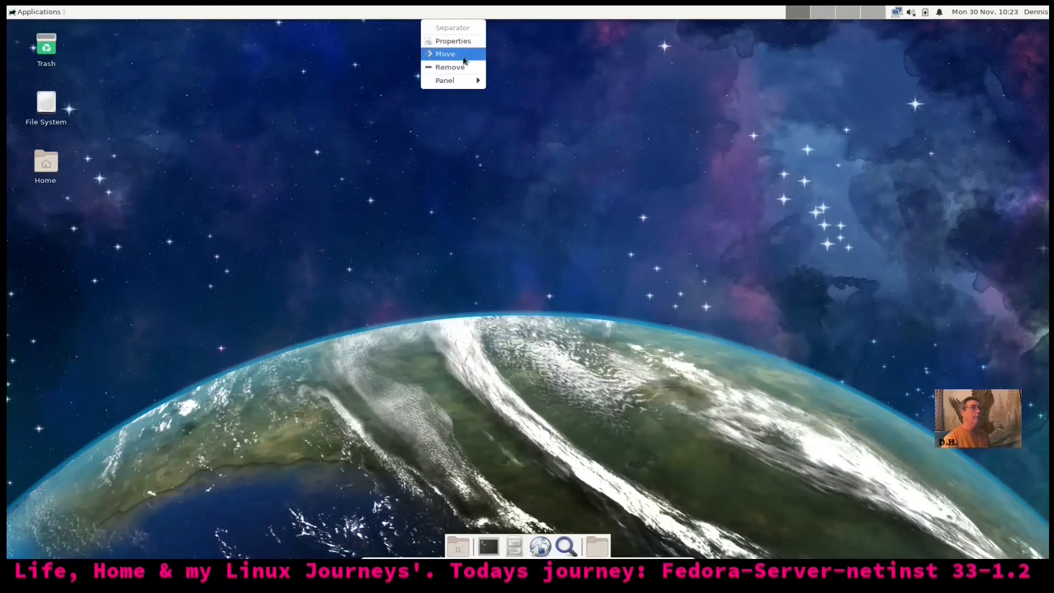
{"action": "mouse_move", "coordinate": [463, 81]}
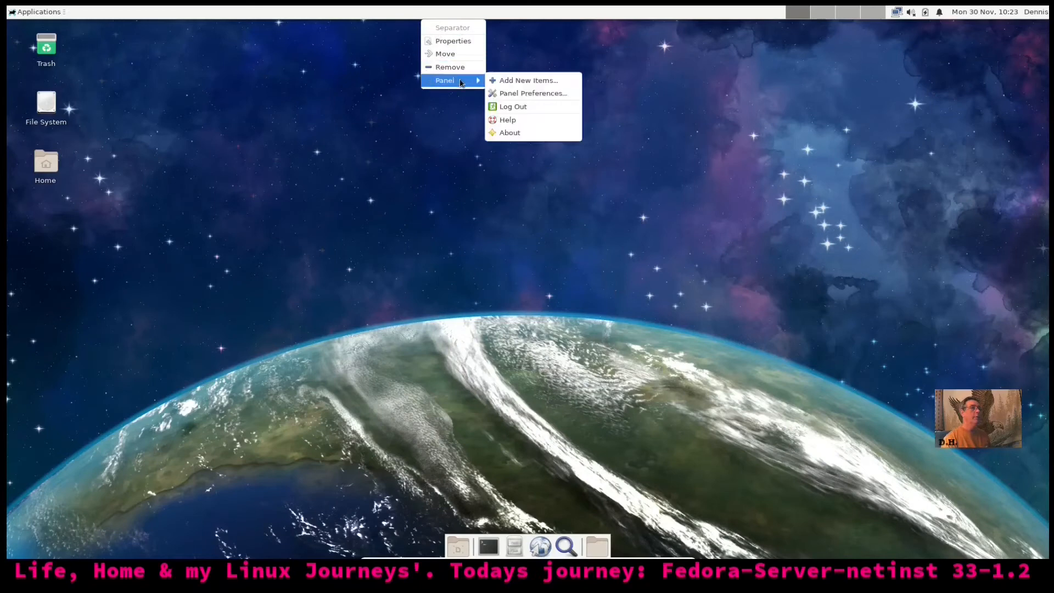
{"action": "left_click", "coordinate": [512, 83]}
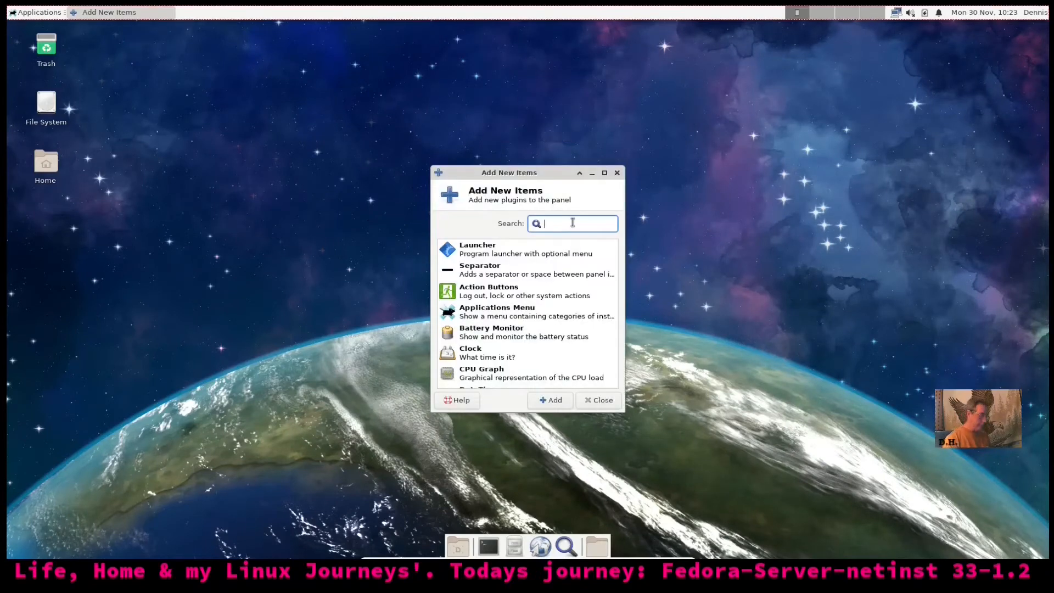
{"action": "type", "text": "whisker"}
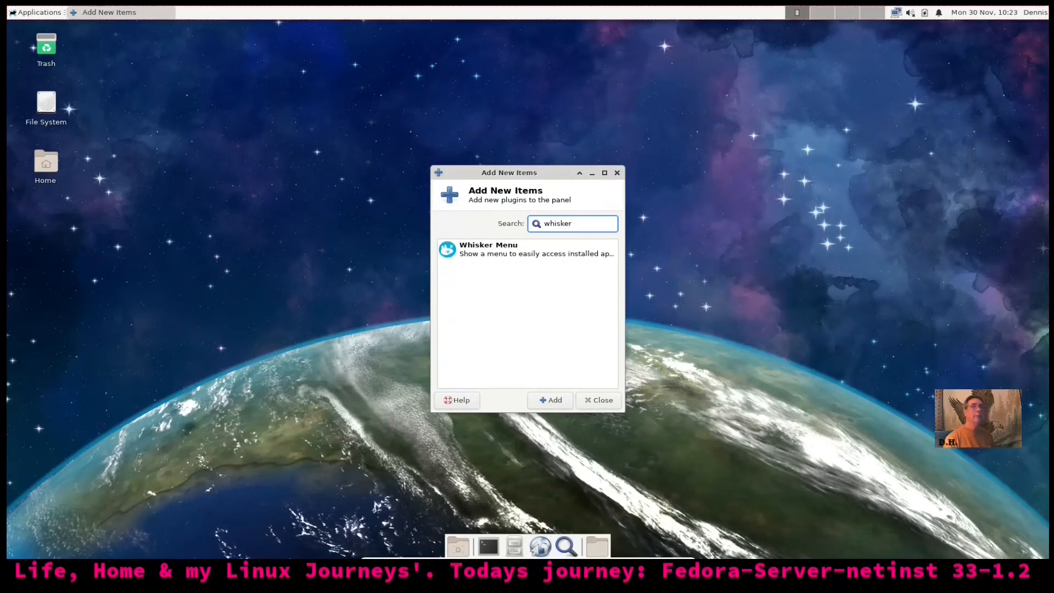
{"action": "key", "text": "BackSpace"}
{"action": "key", "text": "BackSpace"}
{"action": "key", "text": "BackSpace"}
{"action": "key", "text": "BackSpace"}
{"action": "key", "text": "BackSpace"}
{"action": "key", "text": "BackSpace"}
{"action": "key", "text": "BackSpace"}
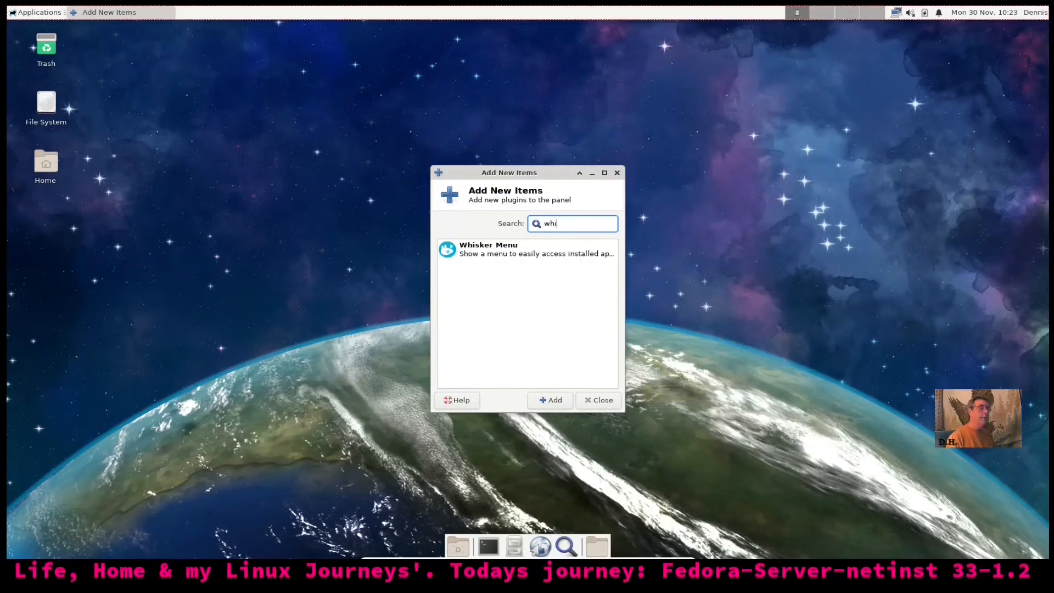
{"action": "type", "text": "or"}
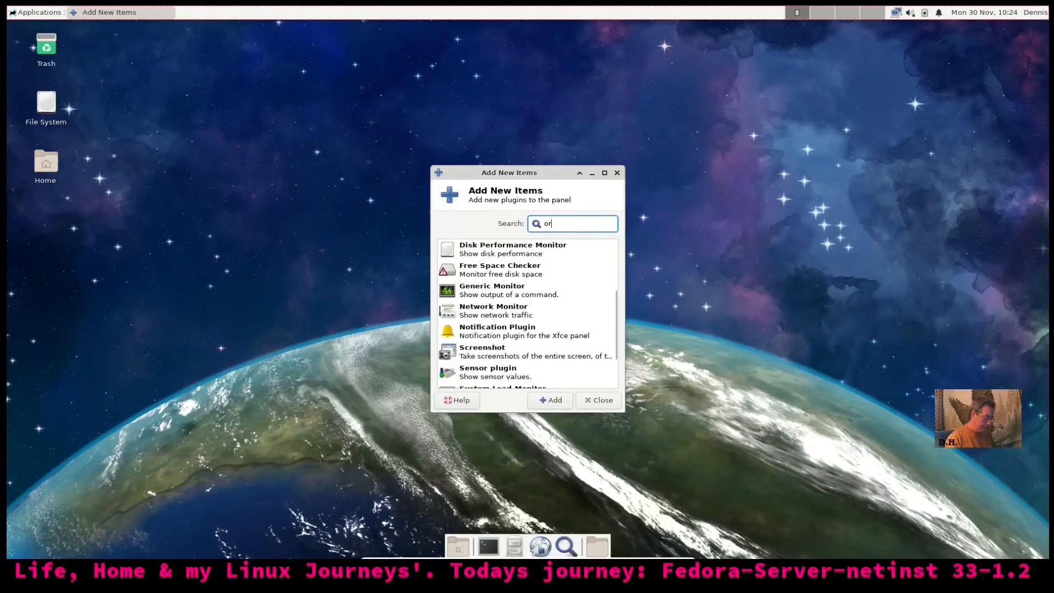
{"action": "type", "text": "age"}
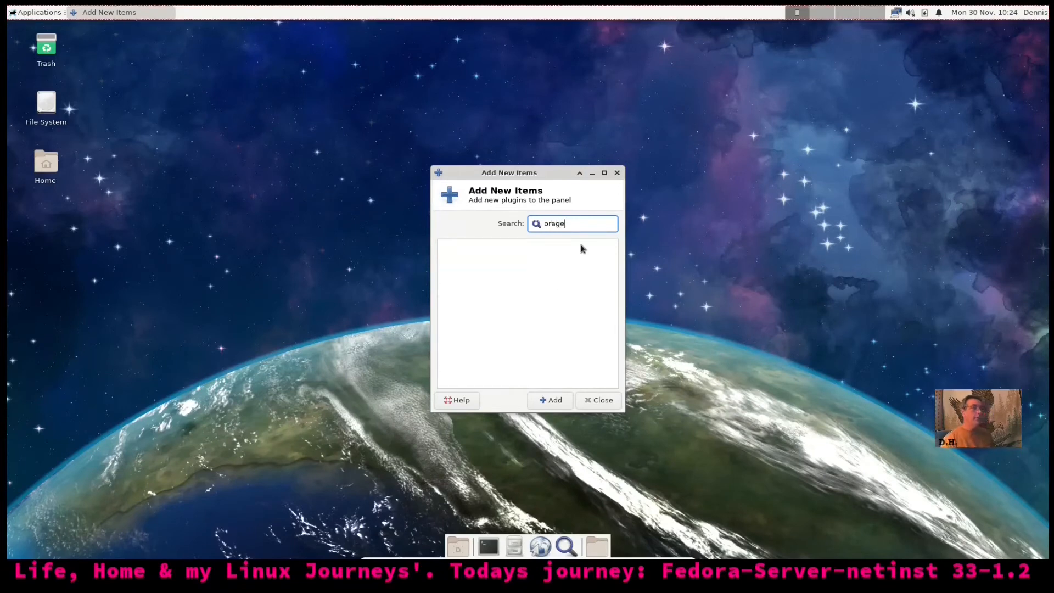
{"action": "left_click", "coordinate": [600, 401]}
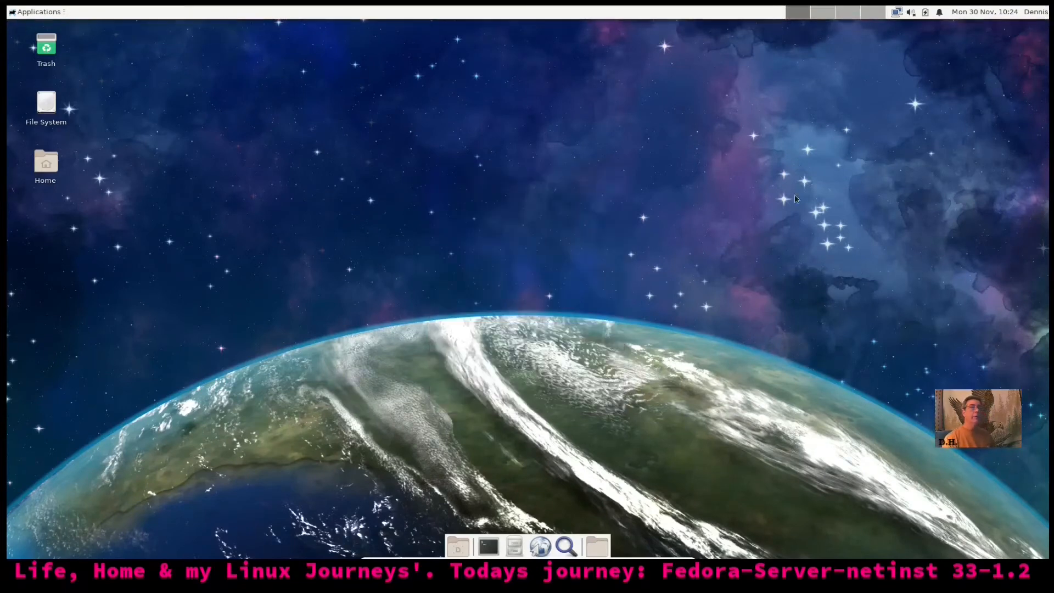
{"action": "left_click", "coordinate": [967, 13]}
{"action": "left_click", "coordinate": [977, 12]}
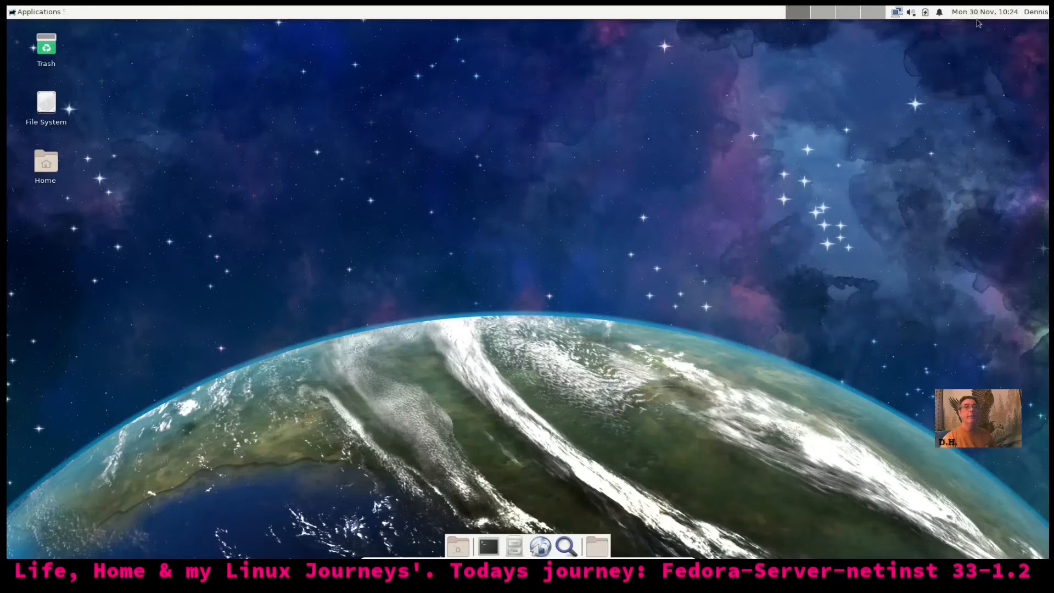
Set the panel clock format to the 12-hour 10:24 AM style
{"action": "right_click", "coordinate": [975, 17]}
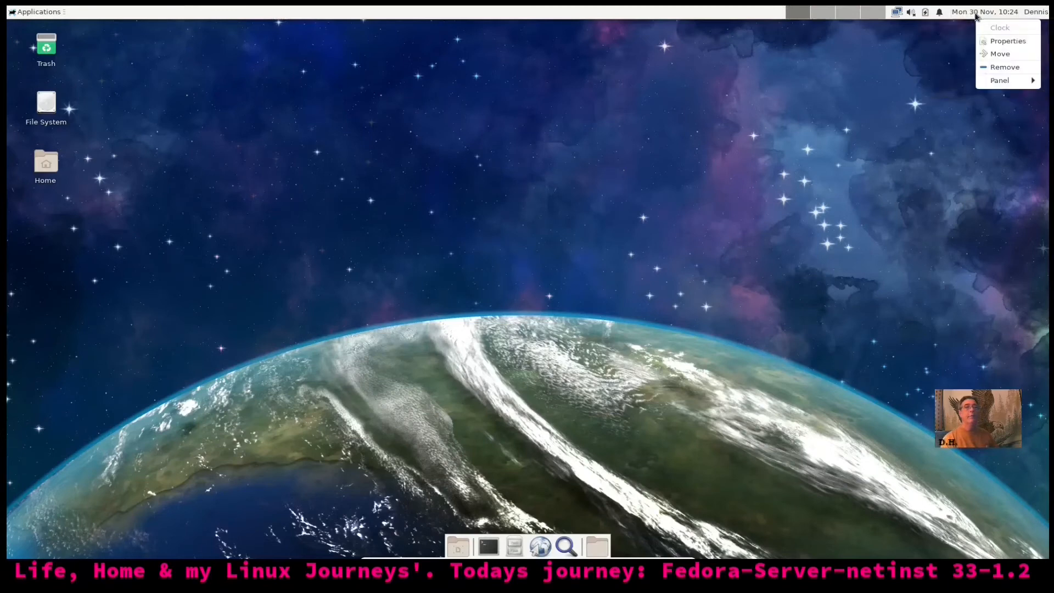
{"action": "left_click", "coordinate": [1001, 41]}
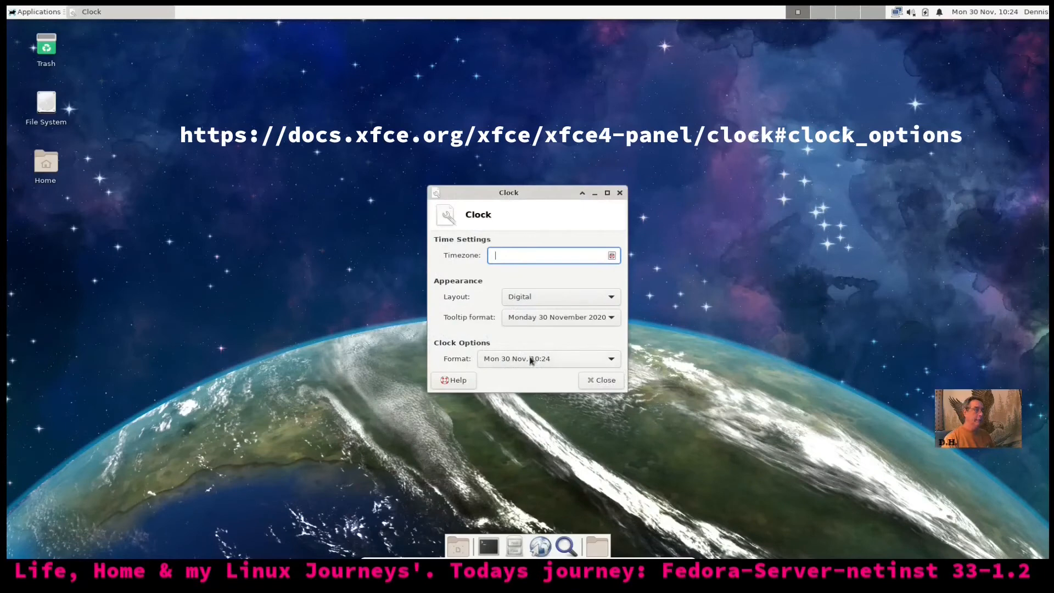
{"action": "left_click", "coordinate": [603, 362]}
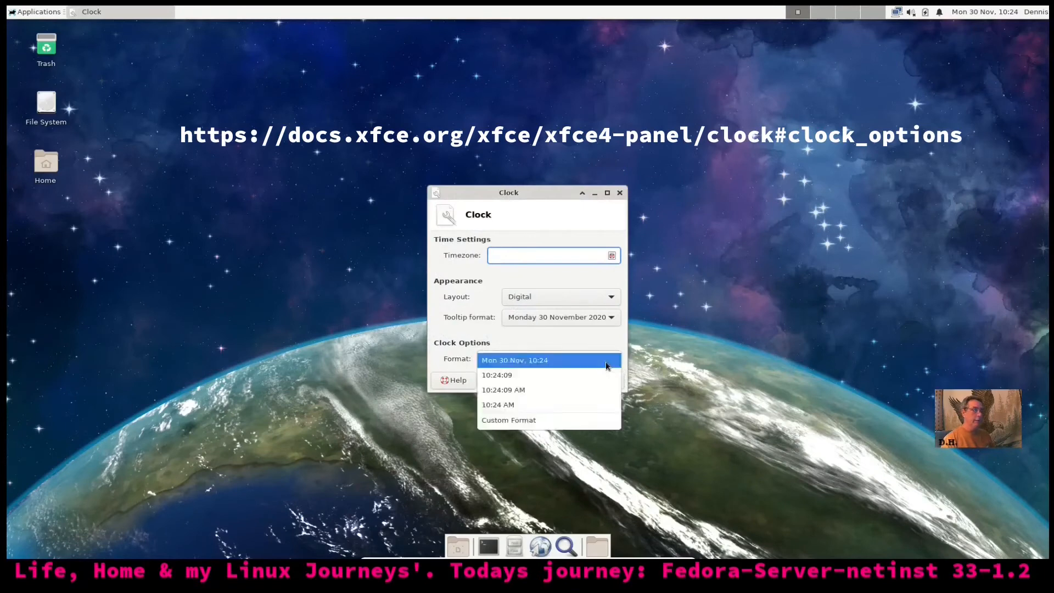
{"action": "left_click", "coordinate": [600, 401]}
{"action": "left_click", "coordinate": [604, 379]}
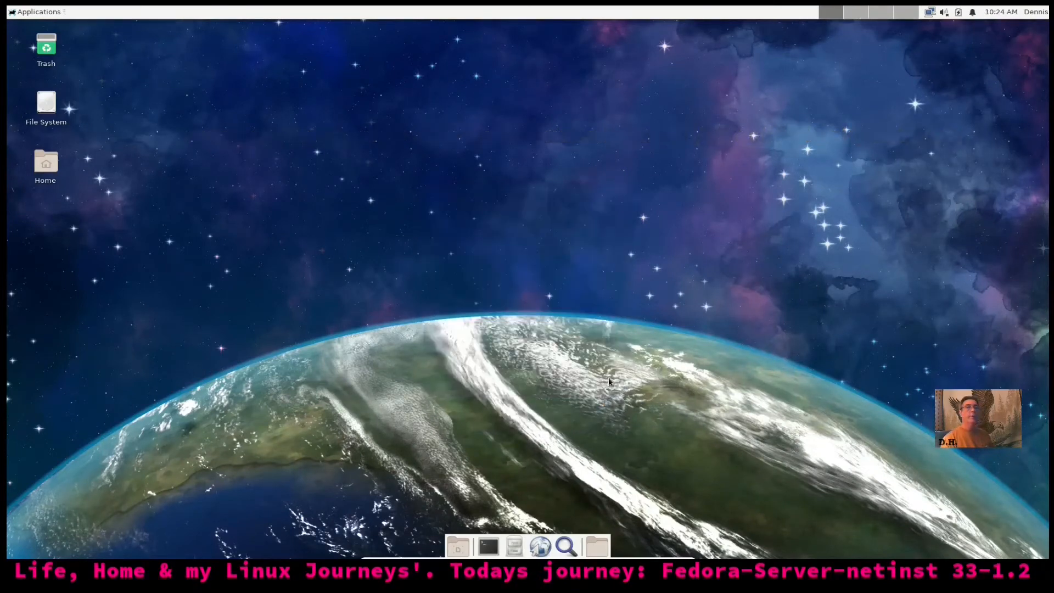
Remove the Power Manager Plugin from the top panel
{"action": "left_click", "coordinate": [958, 15]}
{"action": "left_click", "coordinate": [906, 75]}
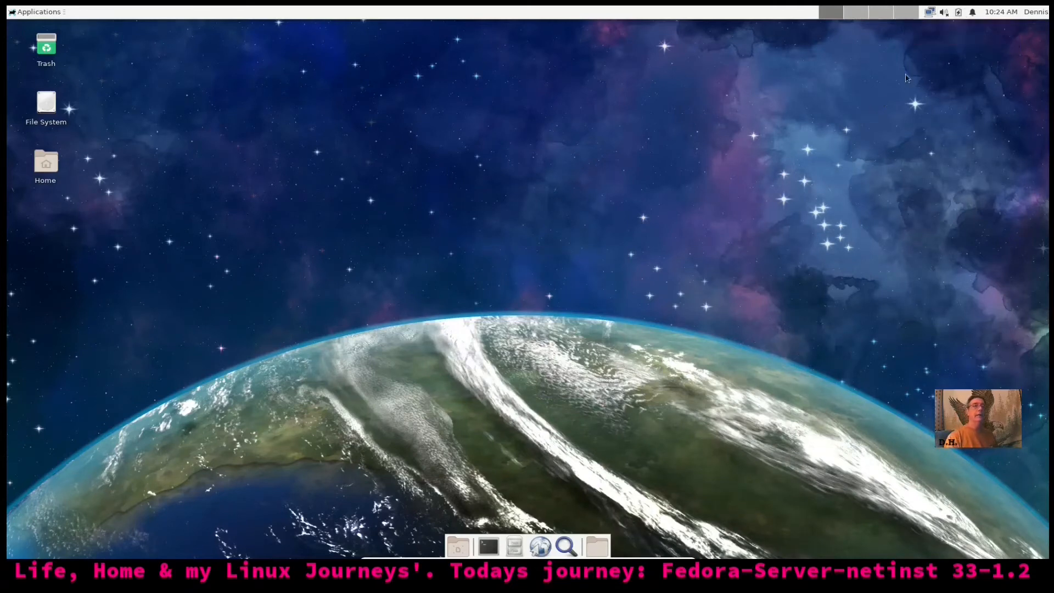
{"action": "right_click", "coordinate": [959, 15]}
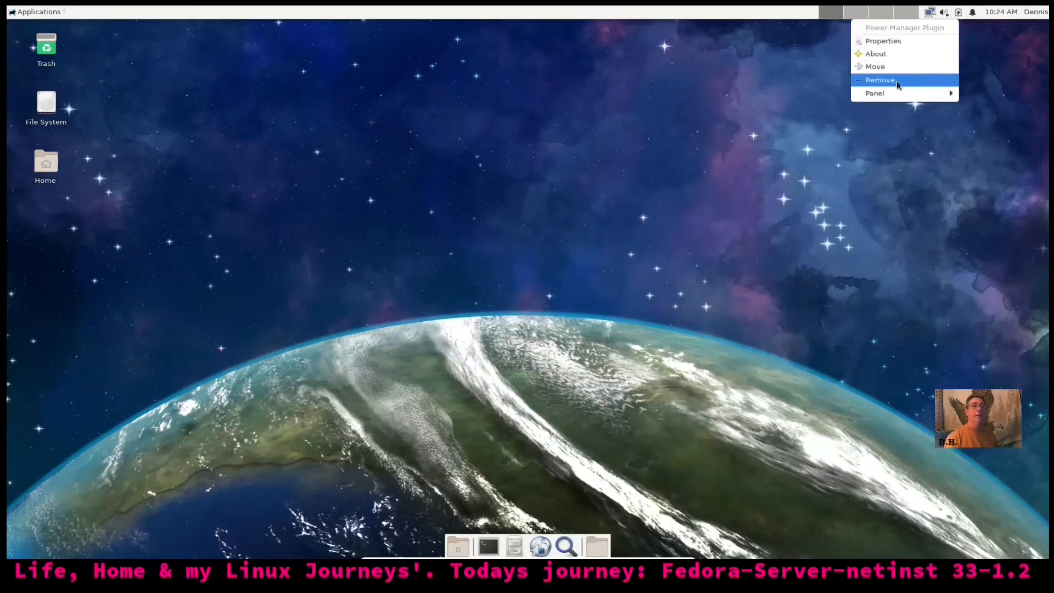
{"action": "left_click", "coordinate": [880, 80]}
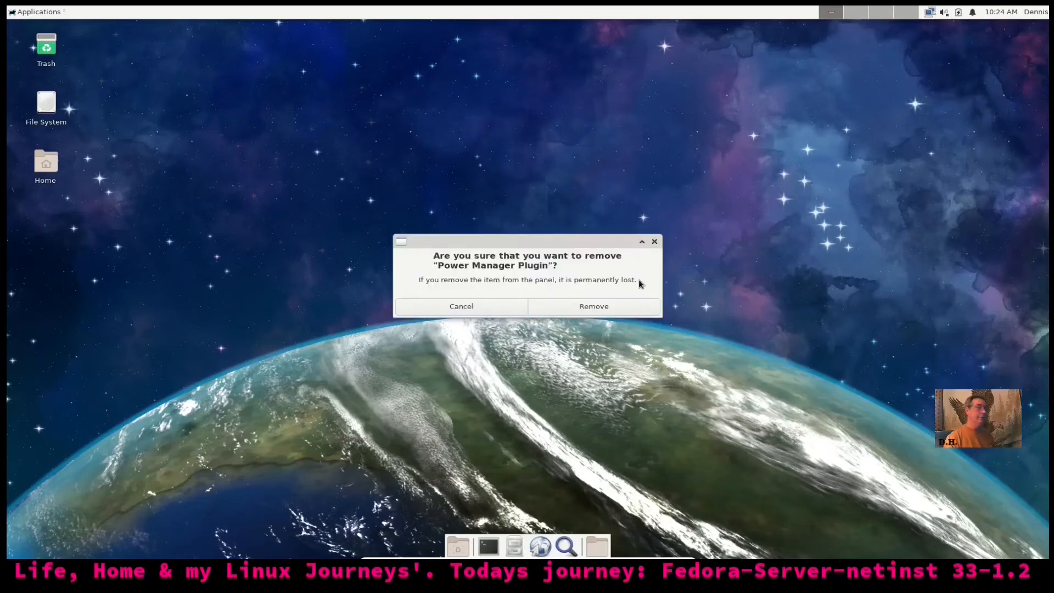
{"action": "left_click", "coordinate": [626, 309]}
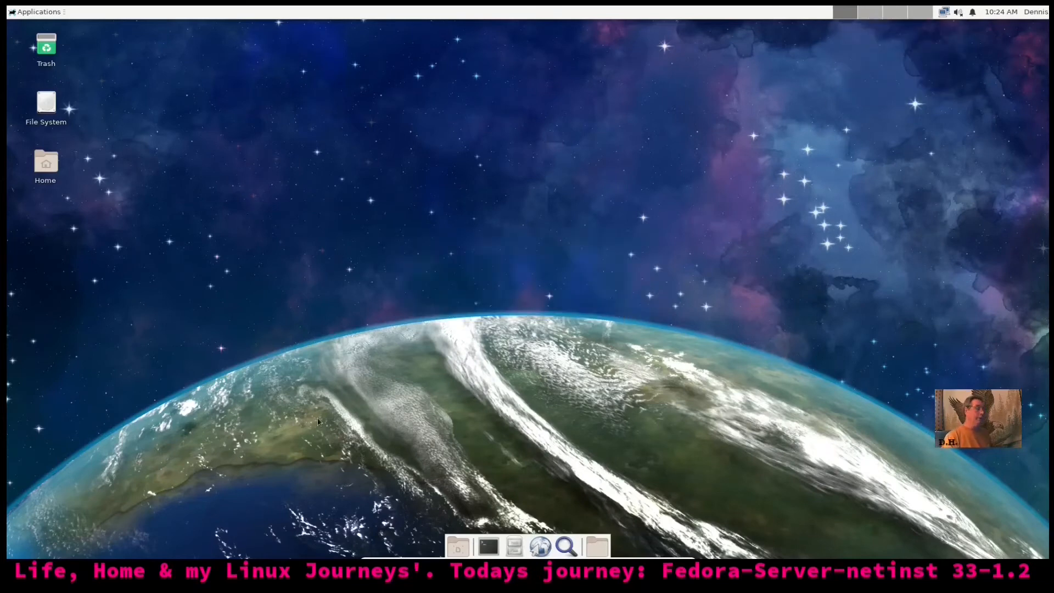
{"action": "left_click", "coordinate": [33, 12]}
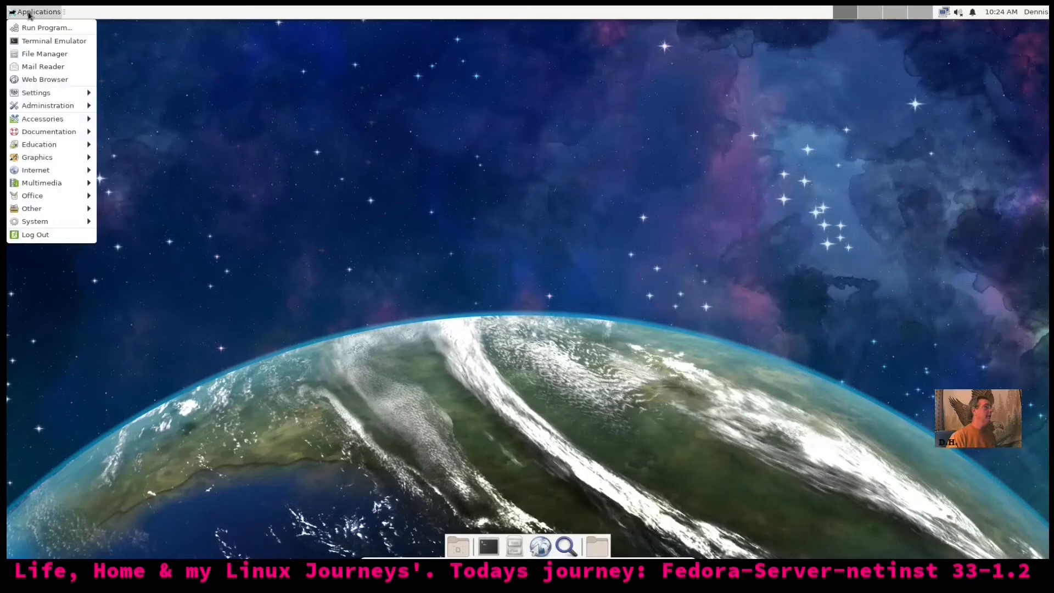
Launch dnfdragora from Administration and restore it to a smaller, centred window
{"action": "mouse_move", "coordinate": [66, 95]}
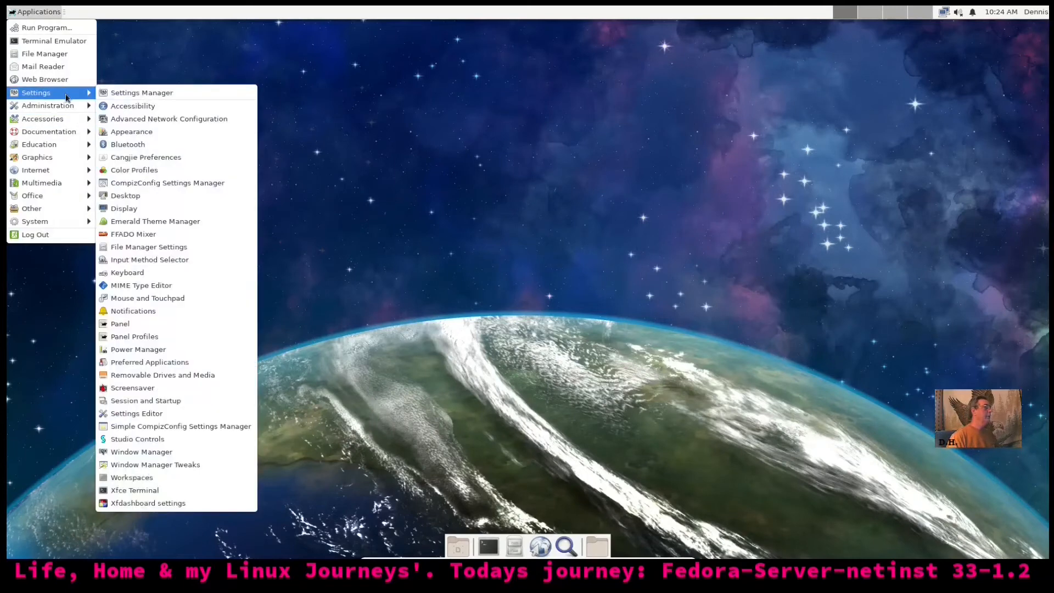
{"action": "mouse_move", "coordinate": [65, 117]}
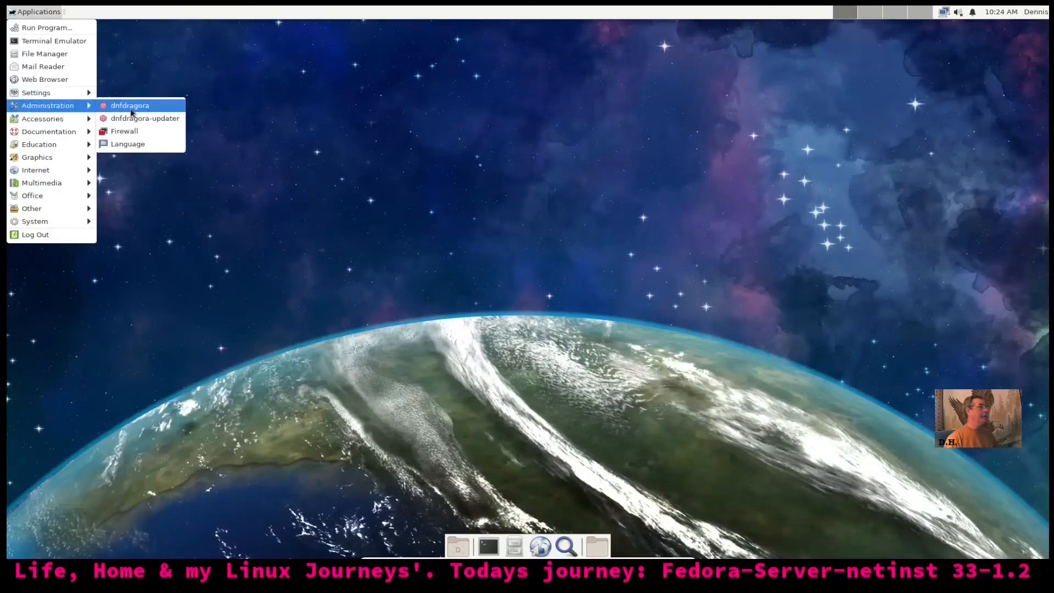
{"action": "left_click", "coordinate": [133, 108]}
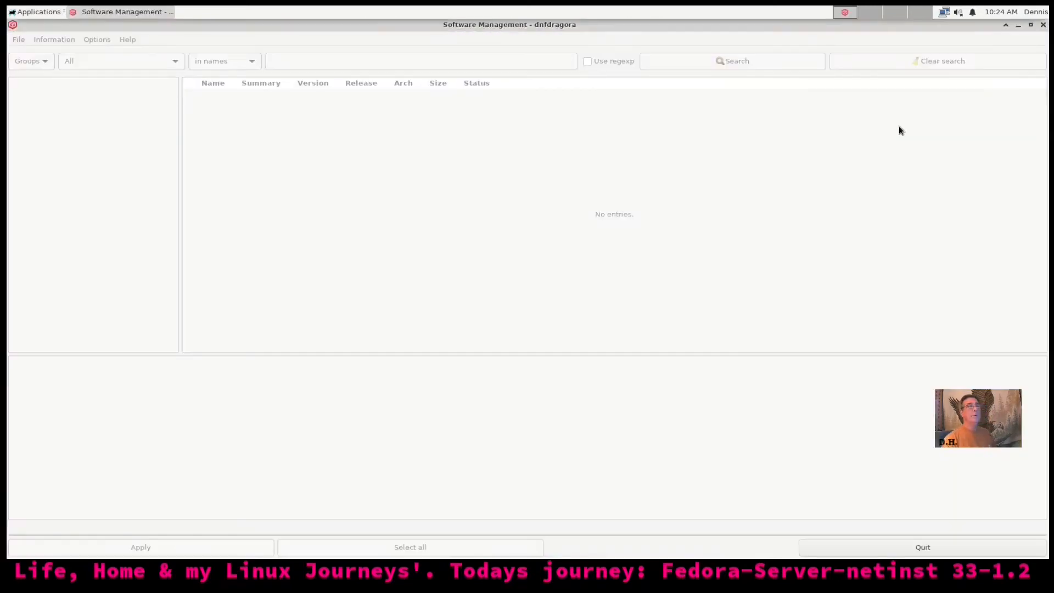
{"action": "left_click", "coordinate": [1031, 25]}
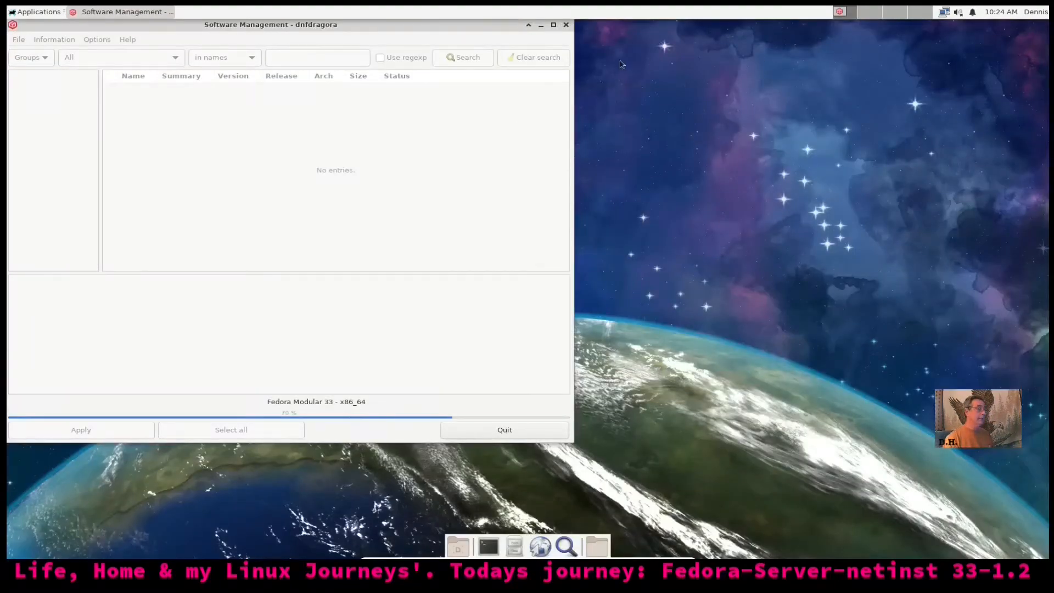
{"action": "left_click_drag", "start_coordinate": [446, 25], "coordinate": [903, 61]}
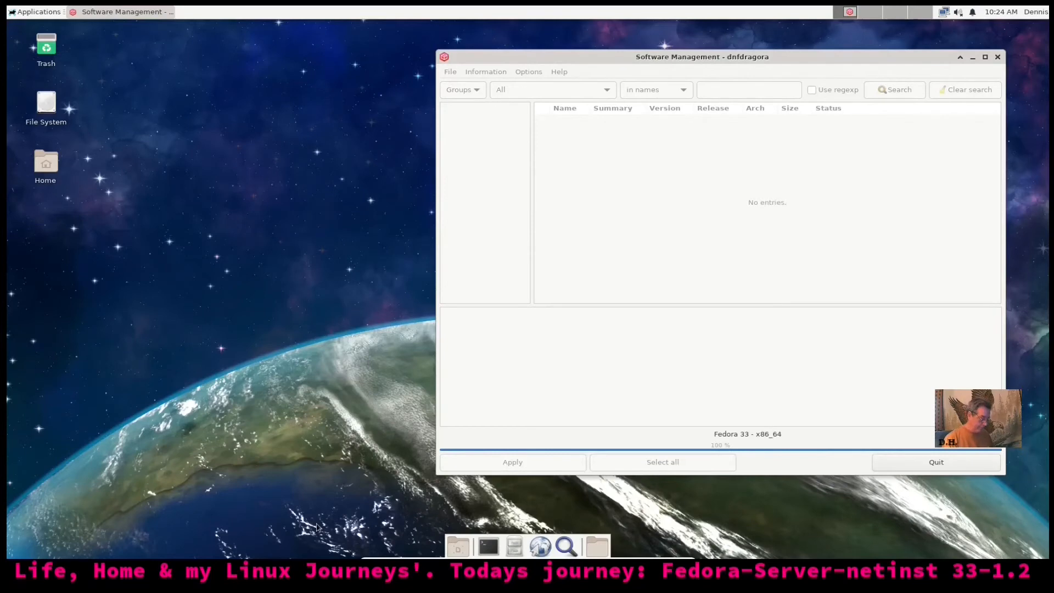
Take the Fedora VM out of full-screen, widen the VirtualBox window, and bring the DNF notes forward
{"action": "key", "text": "Control_R+f"}
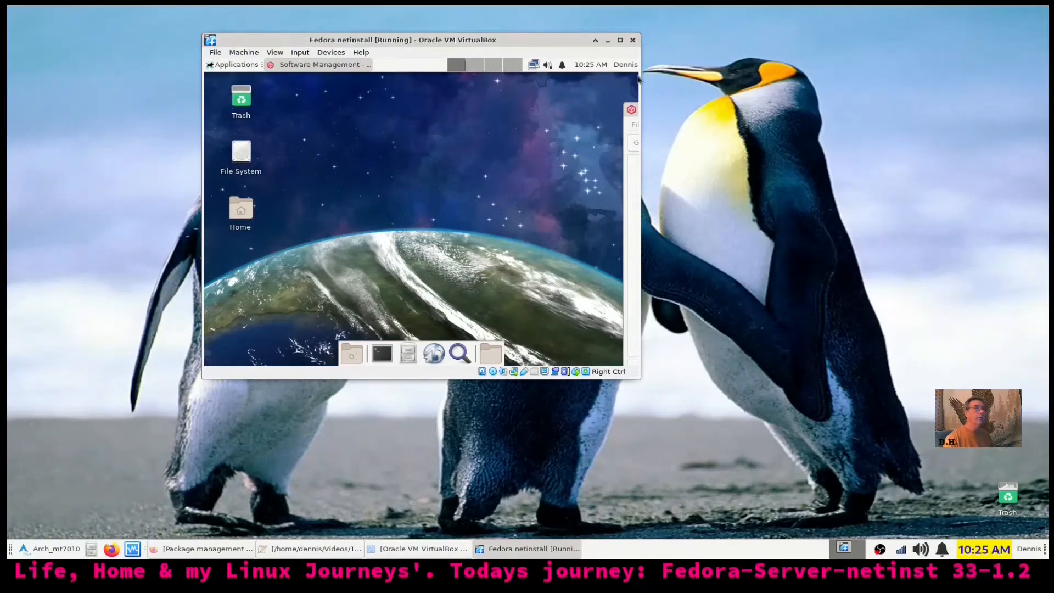
{"action": "left_click_drag", "start_coordinate": [638, 78], "coordinate": [966, 95]}
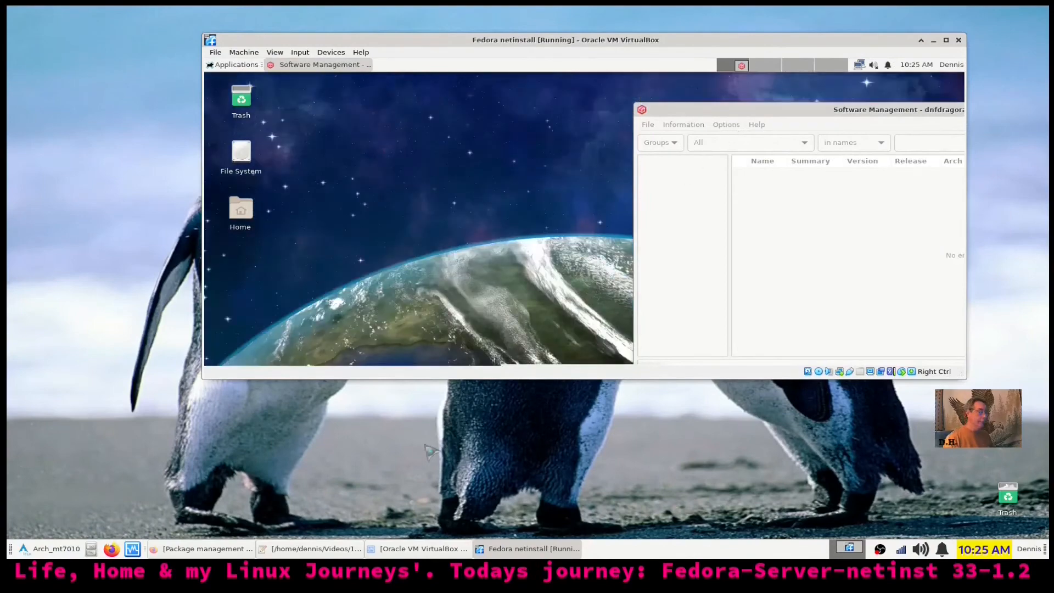
{"action": "left_click", "coordinate": [302, 549]}
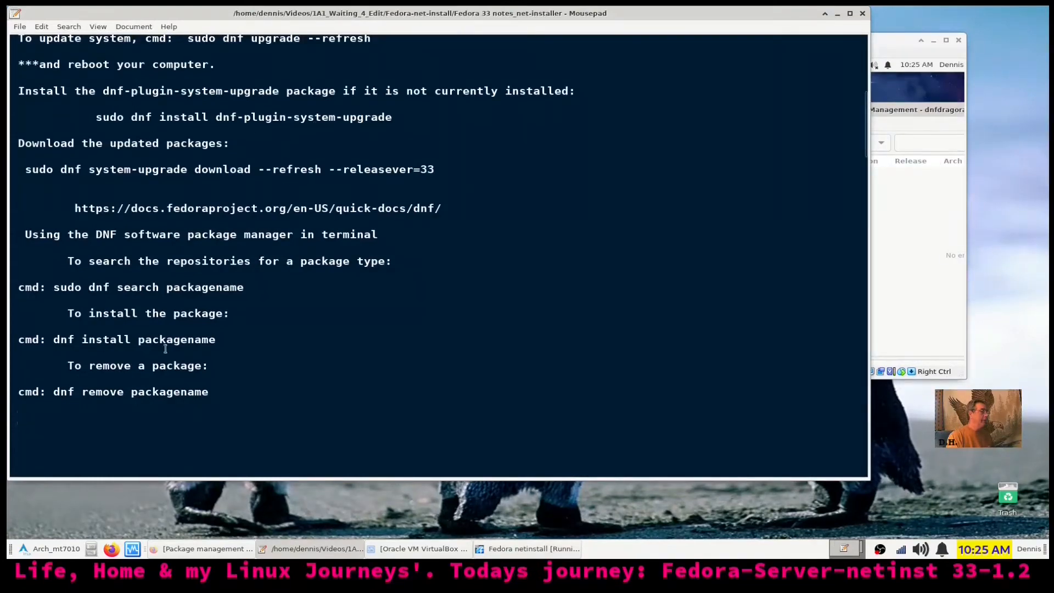
Select the 'dnf install packagename' line in the DNF notes, then minimize Mousepad
{"action": "left_click_drag", "start_coordinate": [54, 340], "coordinate": [217, 341]}
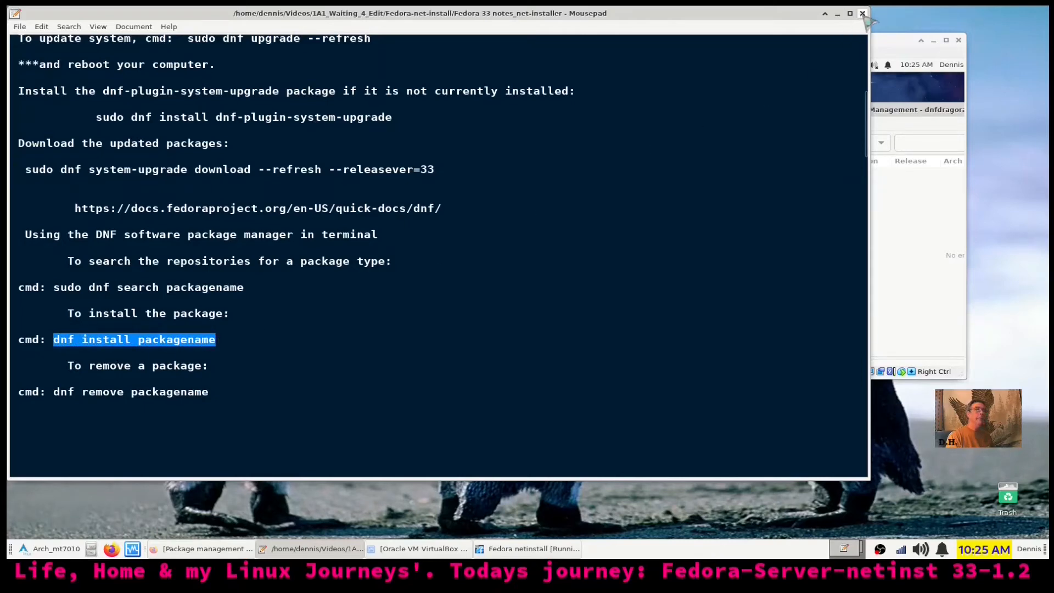
{"action": "left_click", "coordinate": [837, 13]}
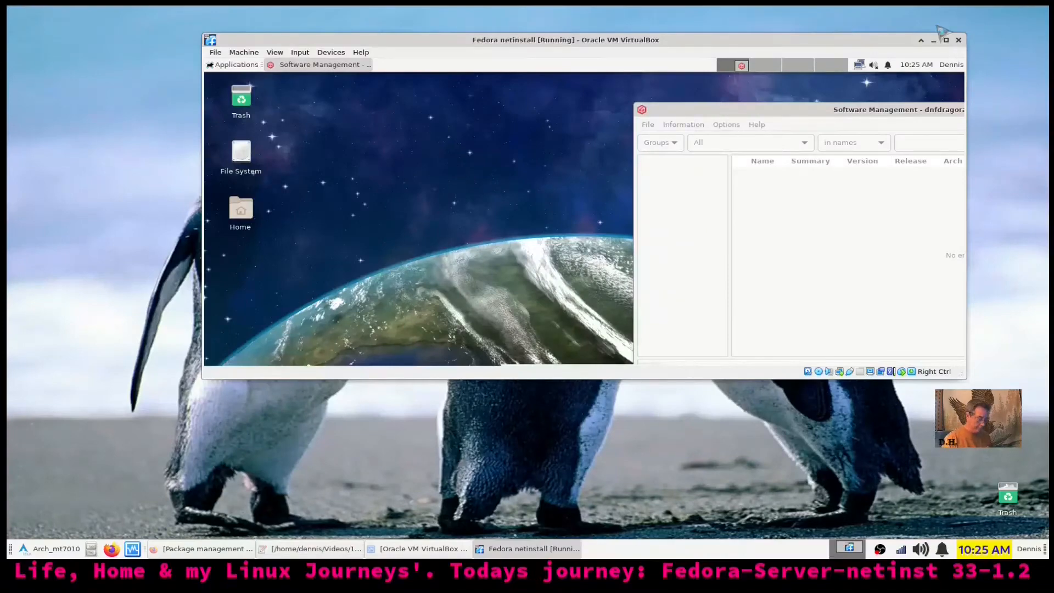
Return the VM to full-screen, open a terminal, and run 'dnf install aisleriot'
{"action": "key", "text": "ctrl+f"}
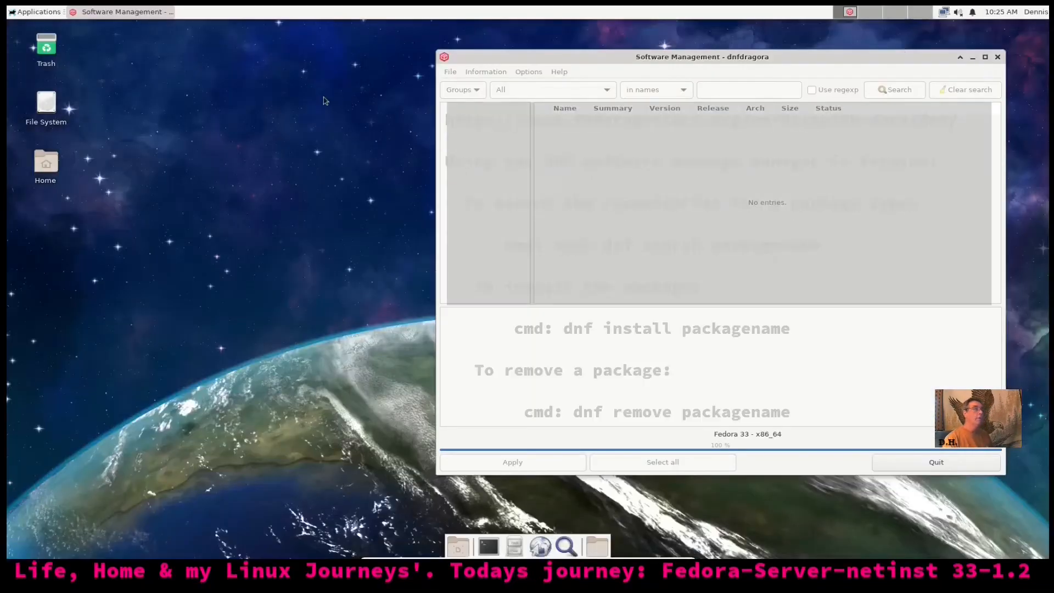
{"action": "left_click", "coordinate": [496, 547]}
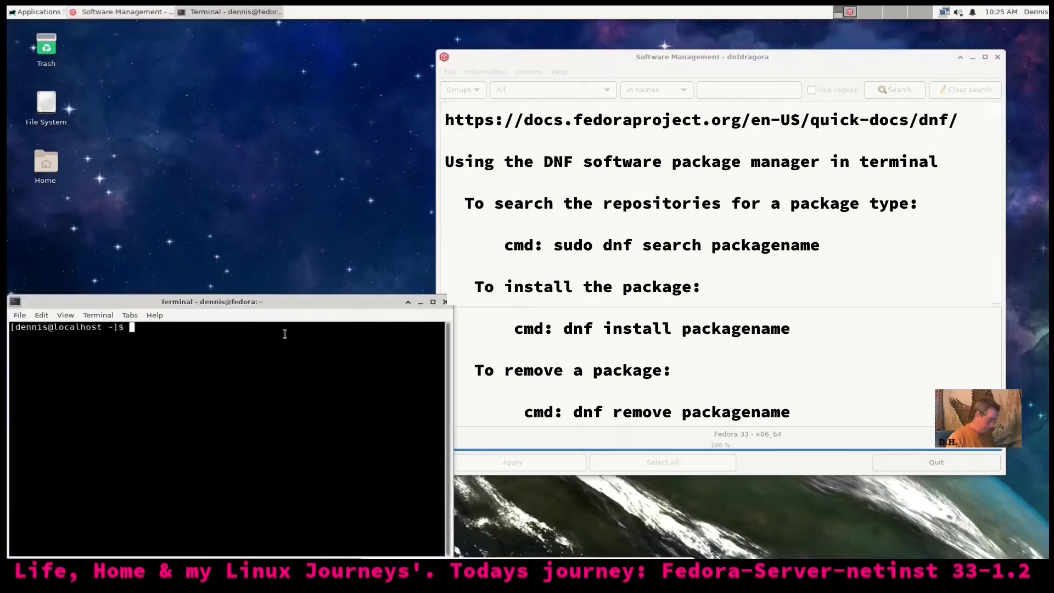
{"action": "type", "text": "dnf "}
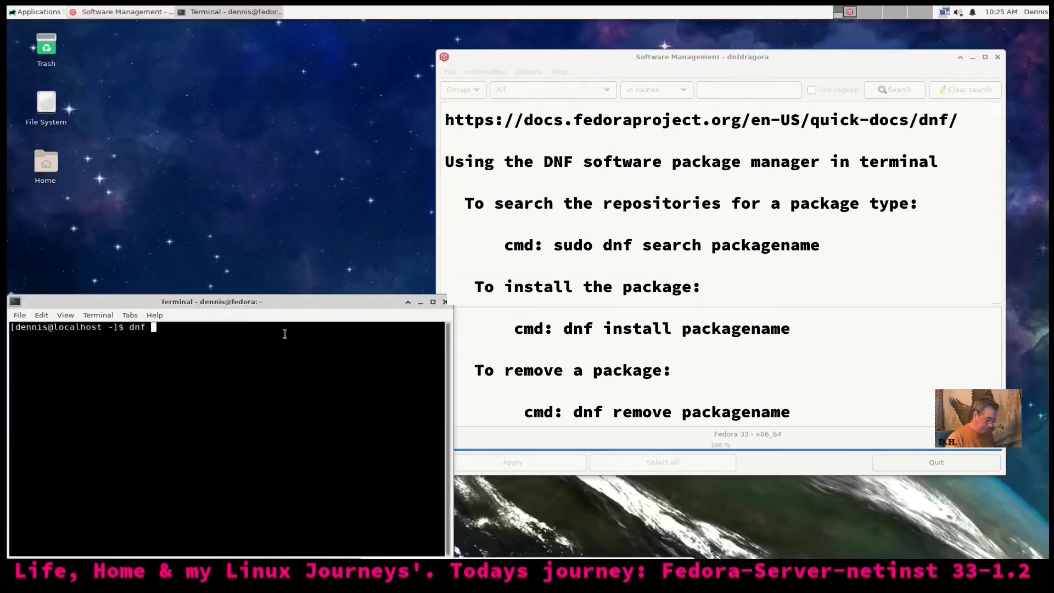
{"action": "type", "text": "insta"}
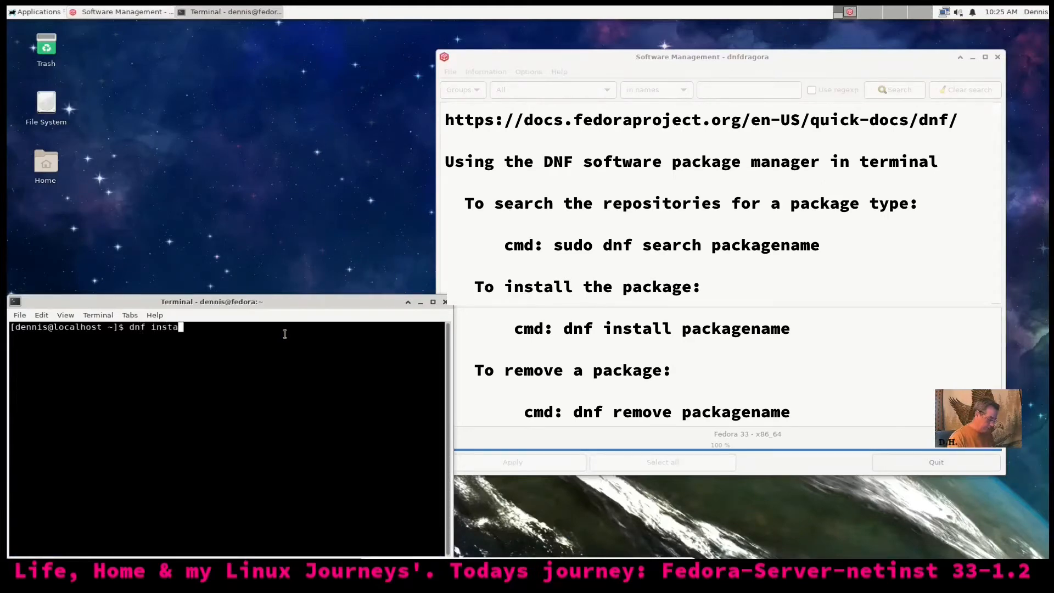
{"action": "type", "text": "ll aisle"}
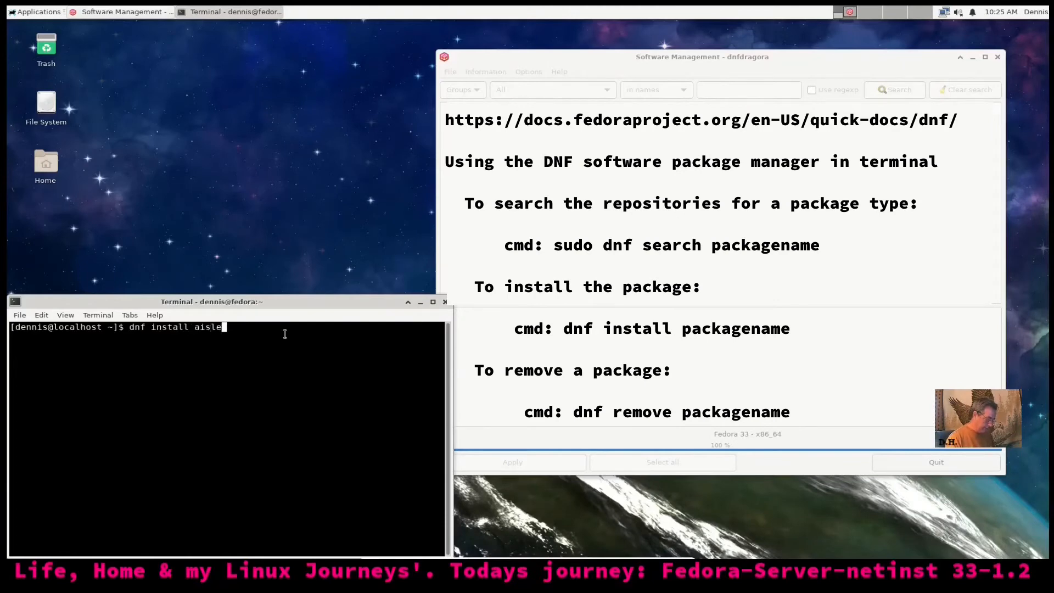
{"action": "type", "text": "riot"}
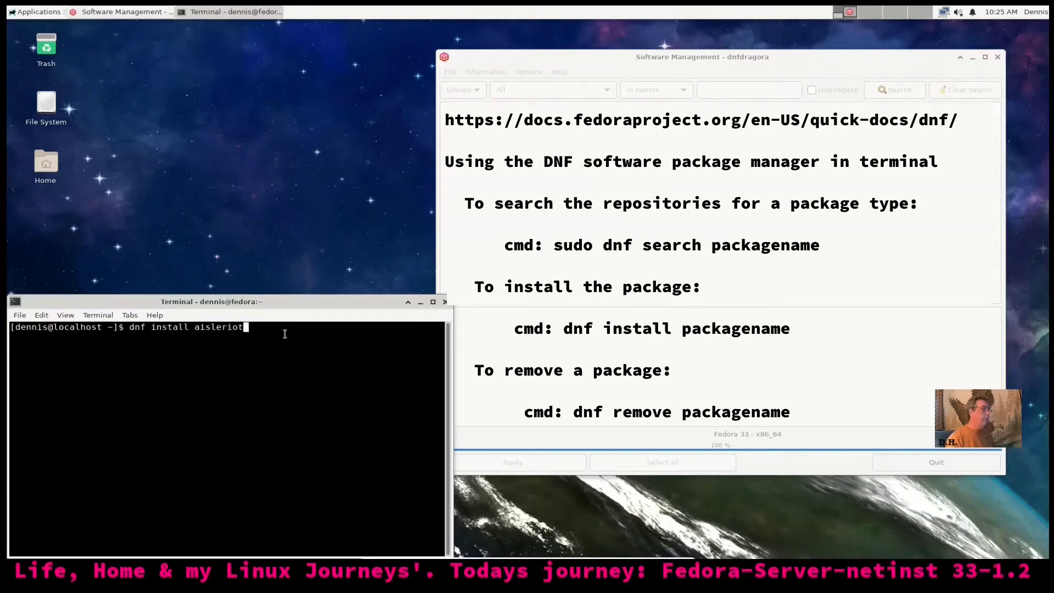
{"action": "key", "text": "Return"}
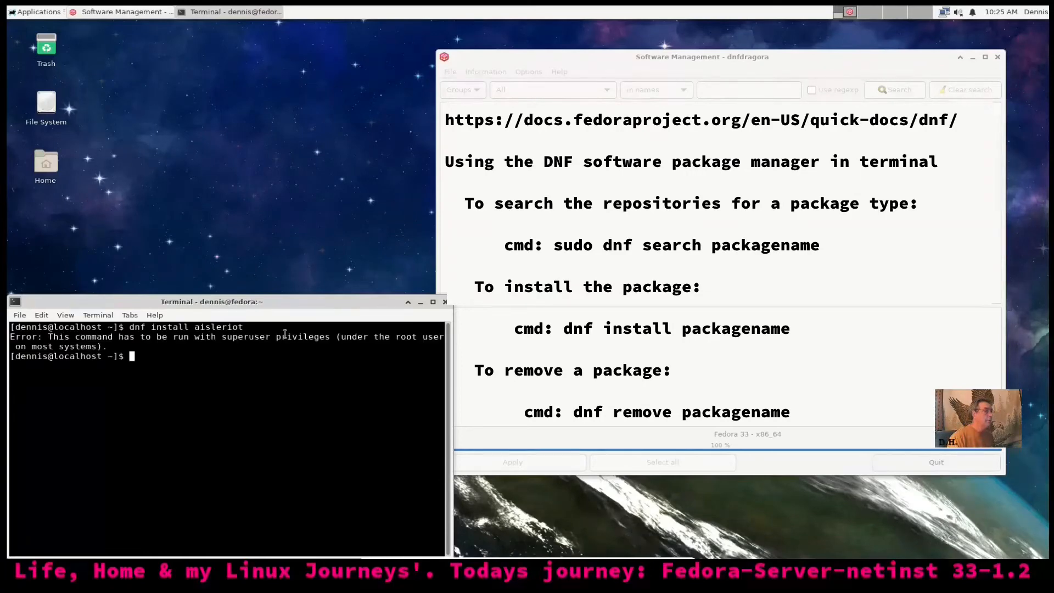
Rerun as 'sudo dnf install aisleriot', confirming the install and the Fedora 33 key import
{"action": "type", "text": "sud"}
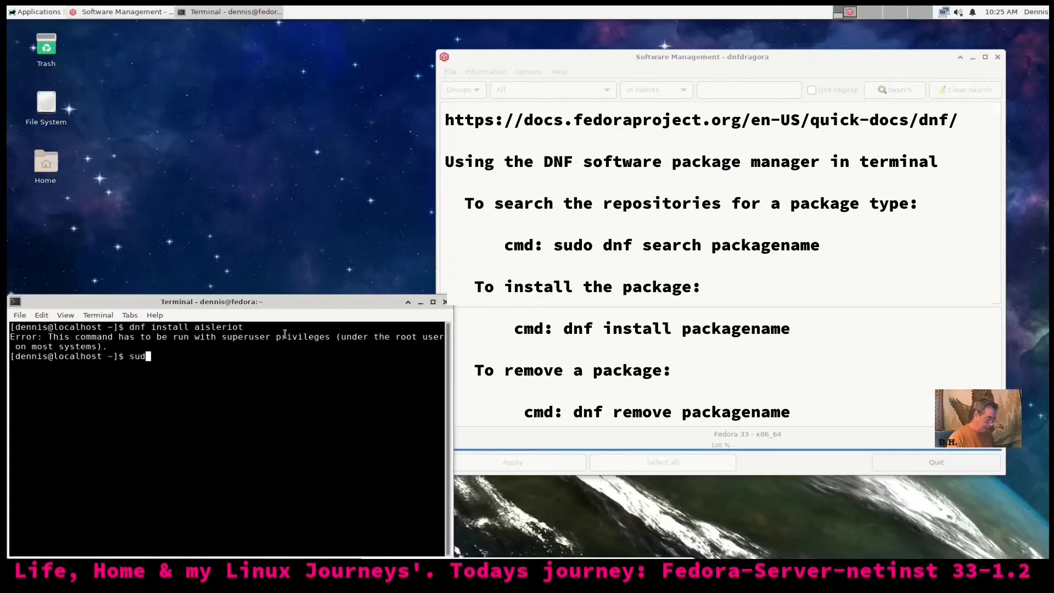
{"action": "type", "text": "o dnf install"}
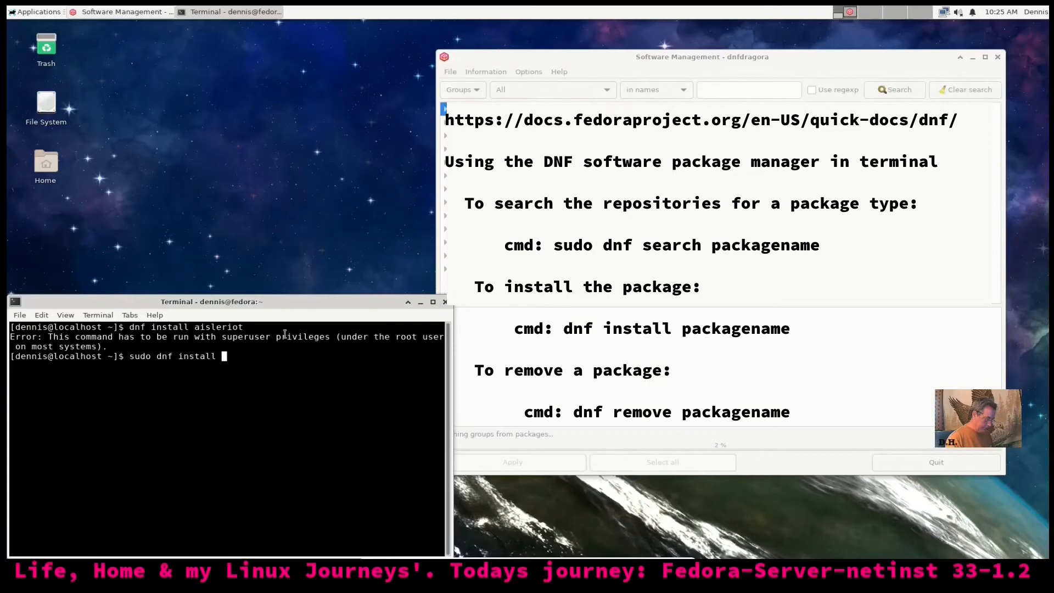
{"action": "type", "text": " aisleriot"}
{"action": "key", "text": "Return"}
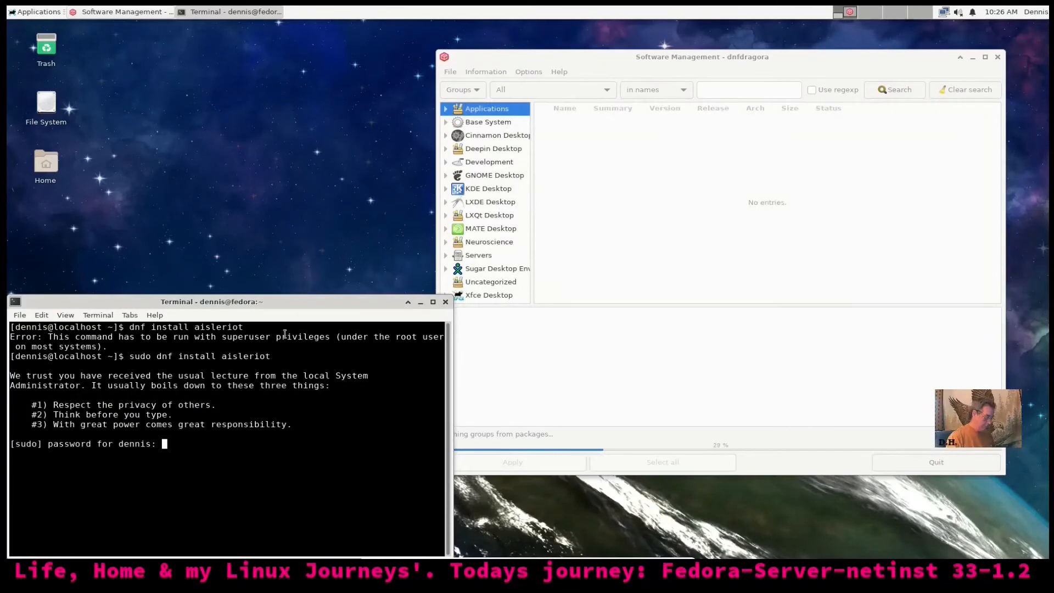
{"action": "key", "text": "Return"}
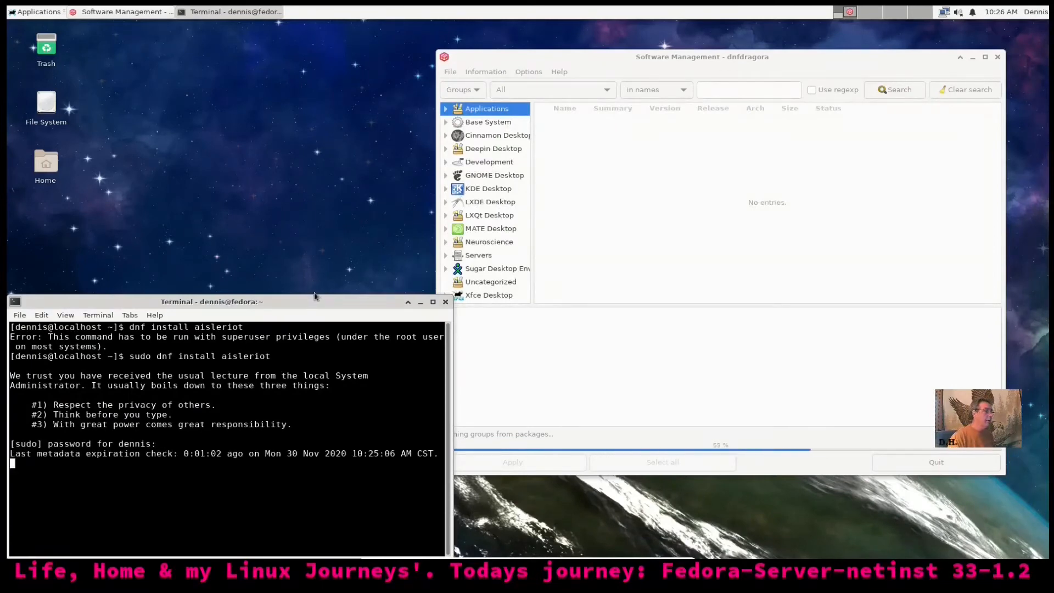
{"action": "left_click_drag", "start_coordinate": [317, 304], "coordinate": [318, 109]}
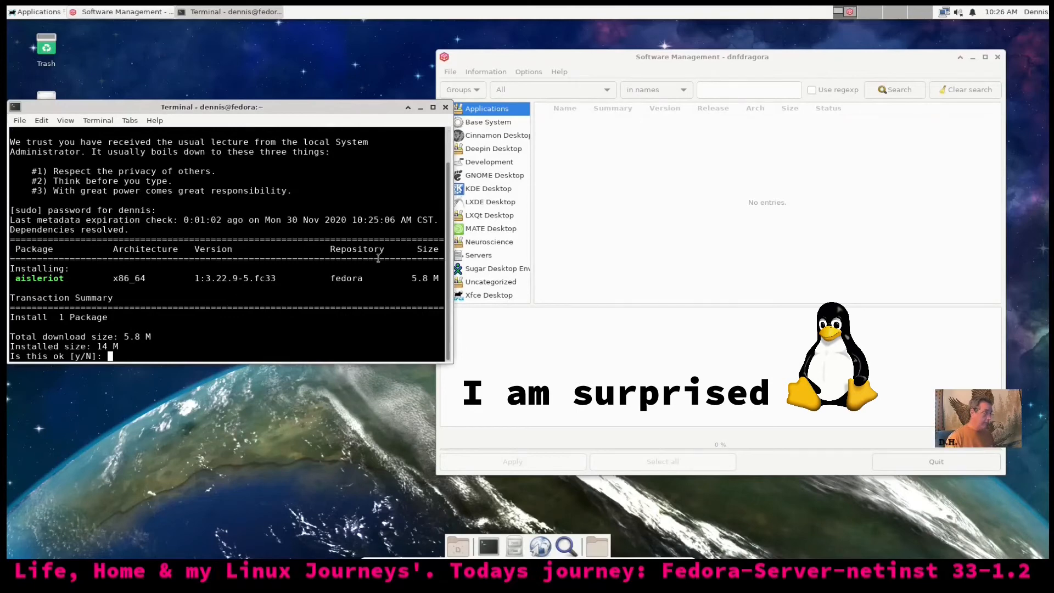
{"action": "type", "text": "y"}
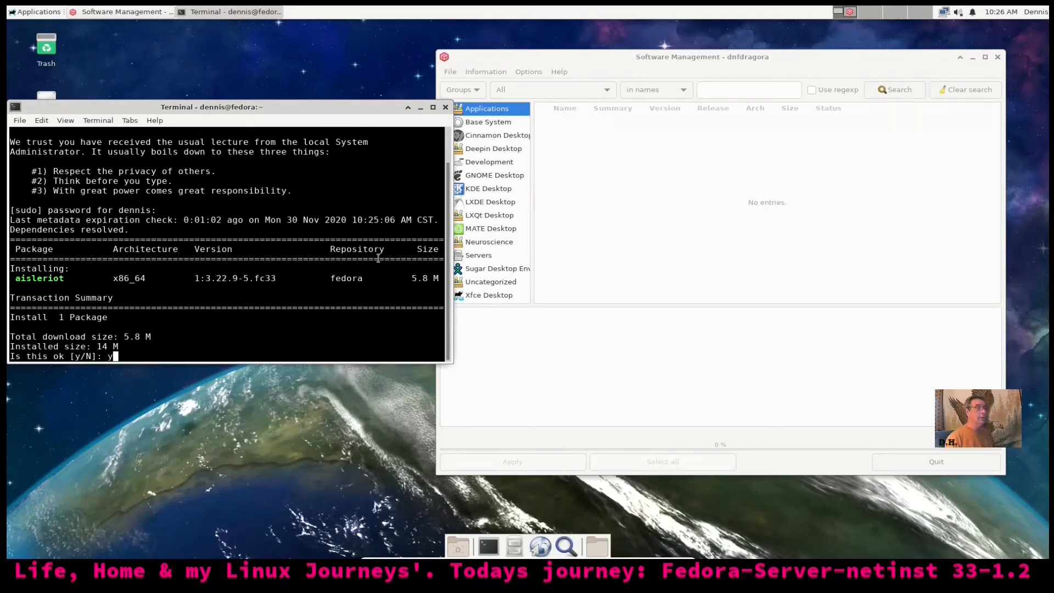
{"action": "key", "text": "Return"}
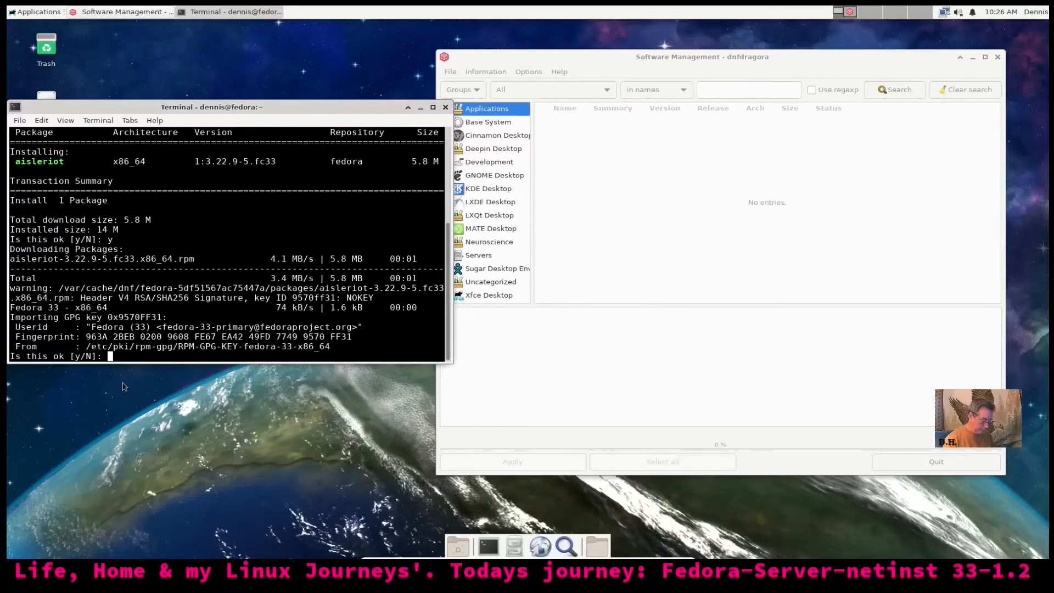
{"action": "type", "text": "y"}
{"action": "key", "text": "Return"}
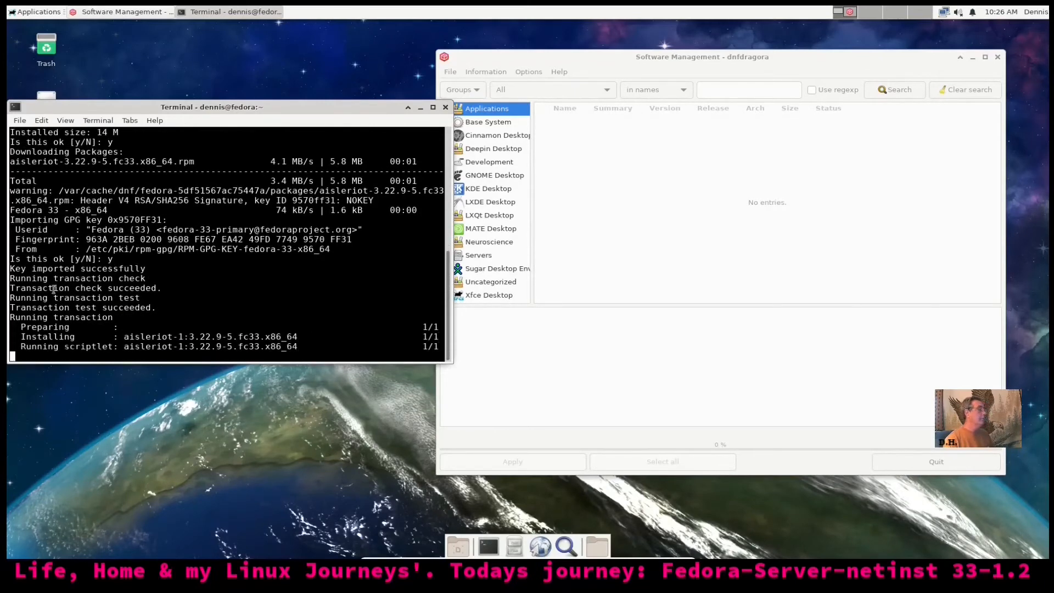
Launch AisleRiot Solitaire from Games, close the Klondike game, and centre the terminal window
{"action": "left_click", "coordinate": [30, 13]}
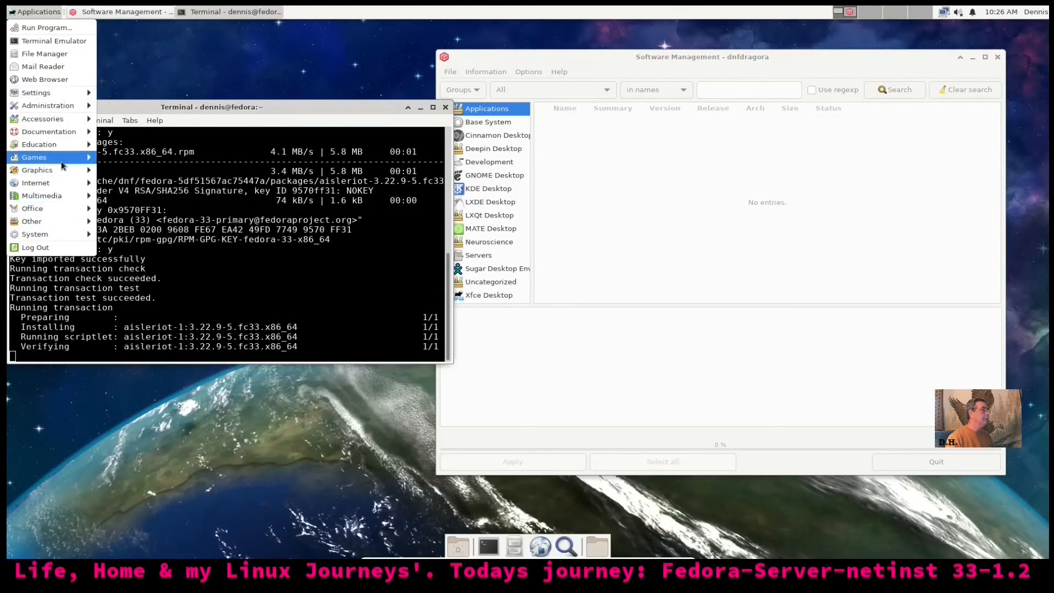
{"action": "mouse_move", "coordinate": [63, 161]}
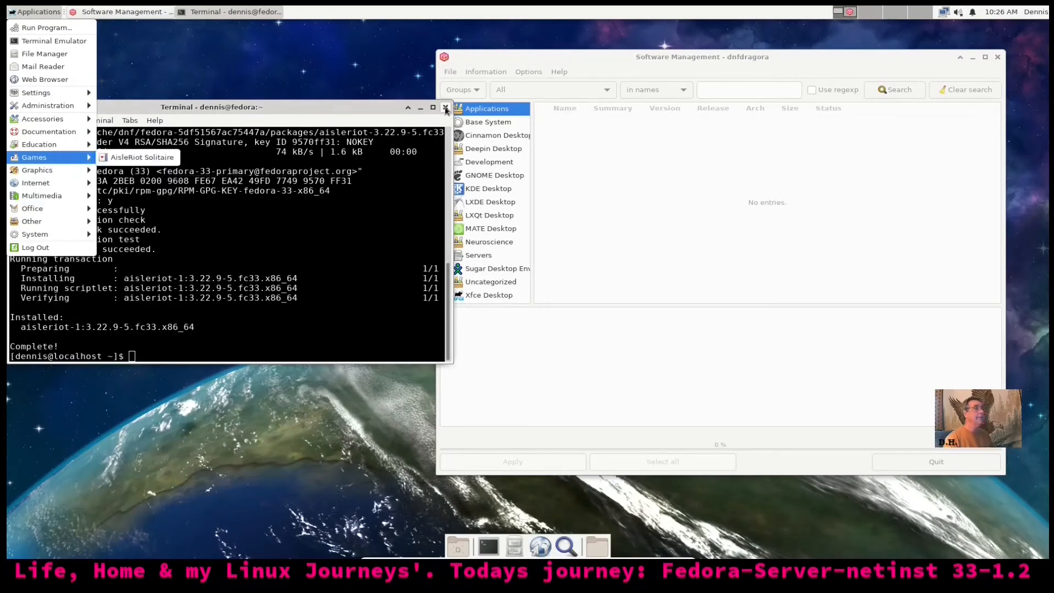
{"action": "left_click", "coordinate": [147, 156]}
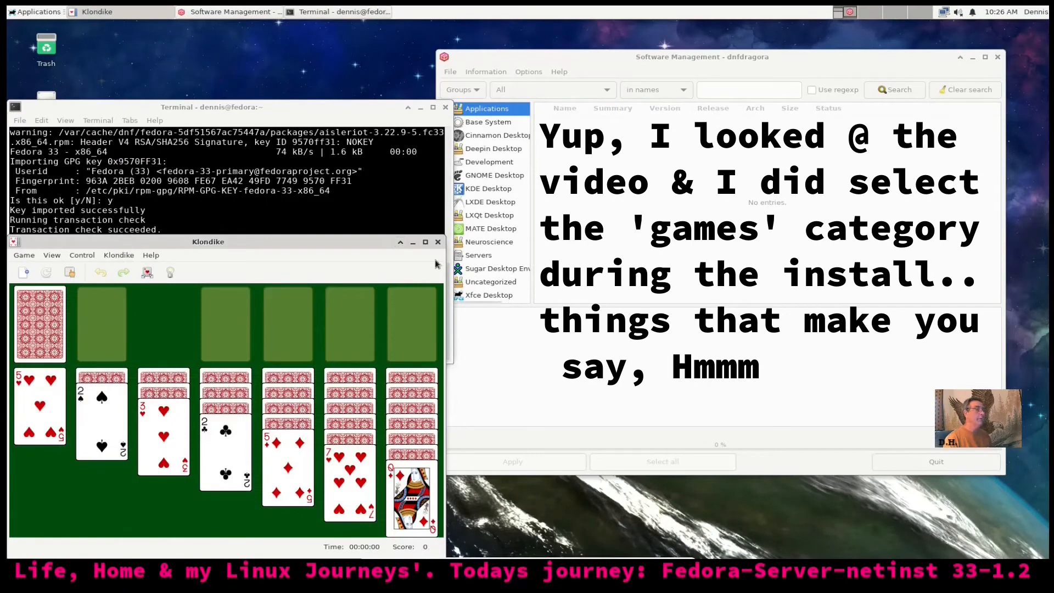
{"action": "left_click", "coordinate": [437, 244]}
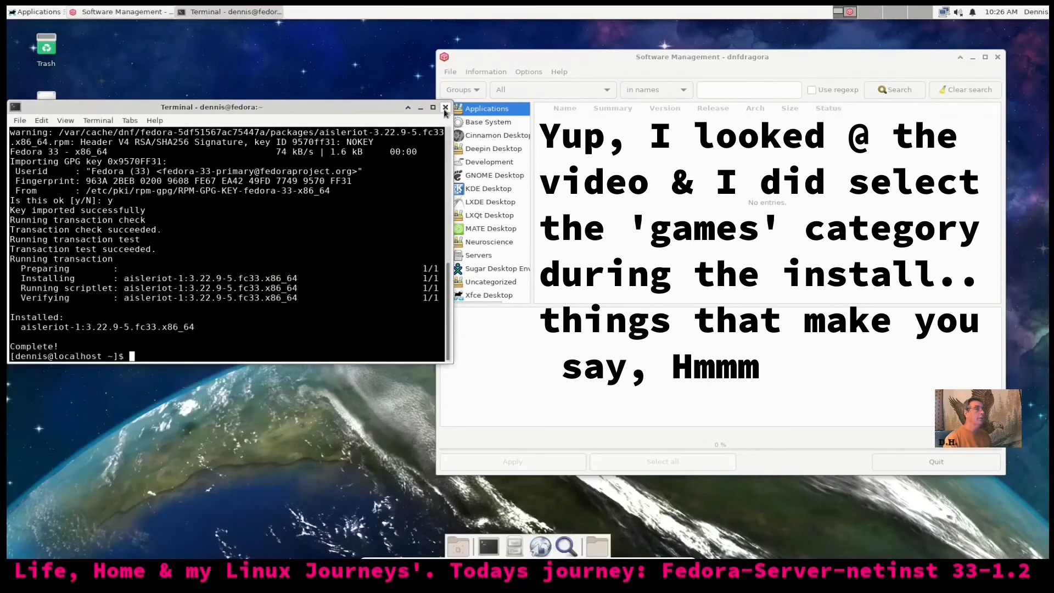
{"action": "left_click_drag", "start_coordinate": [334, 117], "coordinate": [245, 182]}
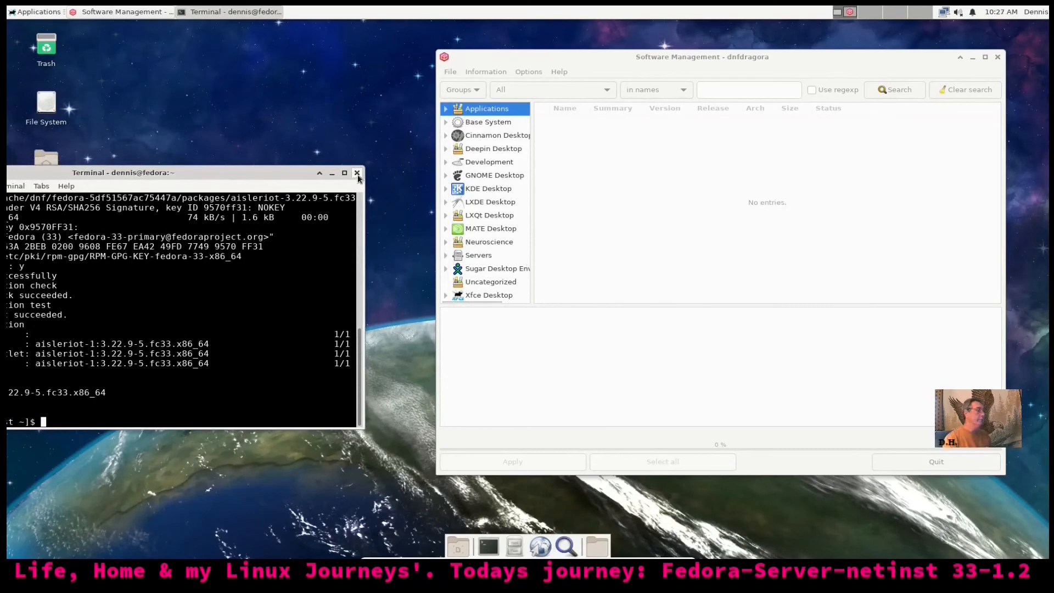
{"action": "left_click_drag", "start_coordinate": [241, 175], "coordinate": [563, 127]}
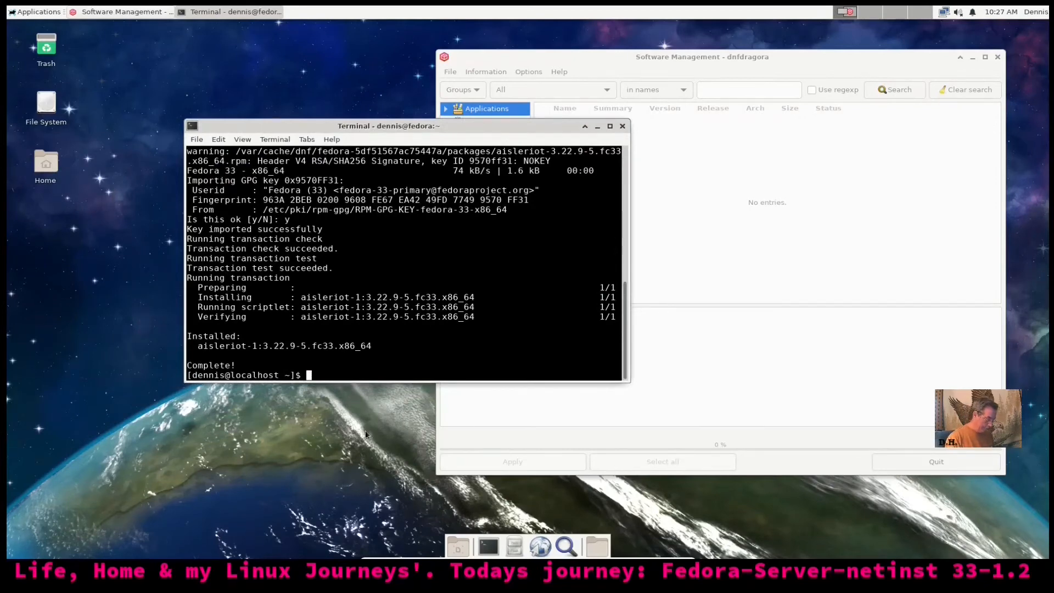
Run 'dnf search nomacs', type 'sudo dnf install nomacs' without running it, and close the terminal
{"action": "type", "text": "dnf search"}
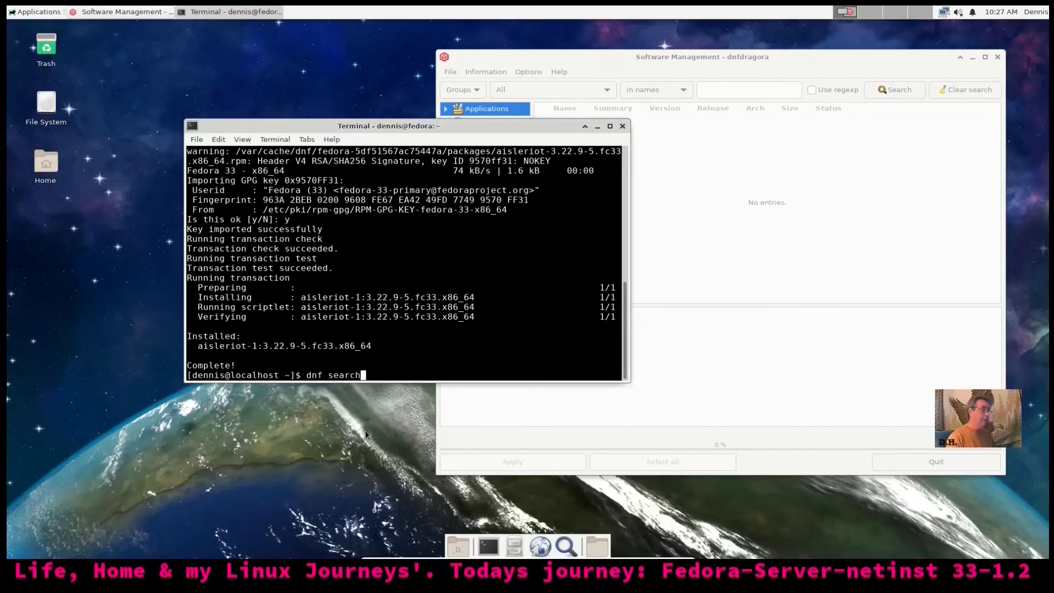
{"action": "type", "text": " nom"}
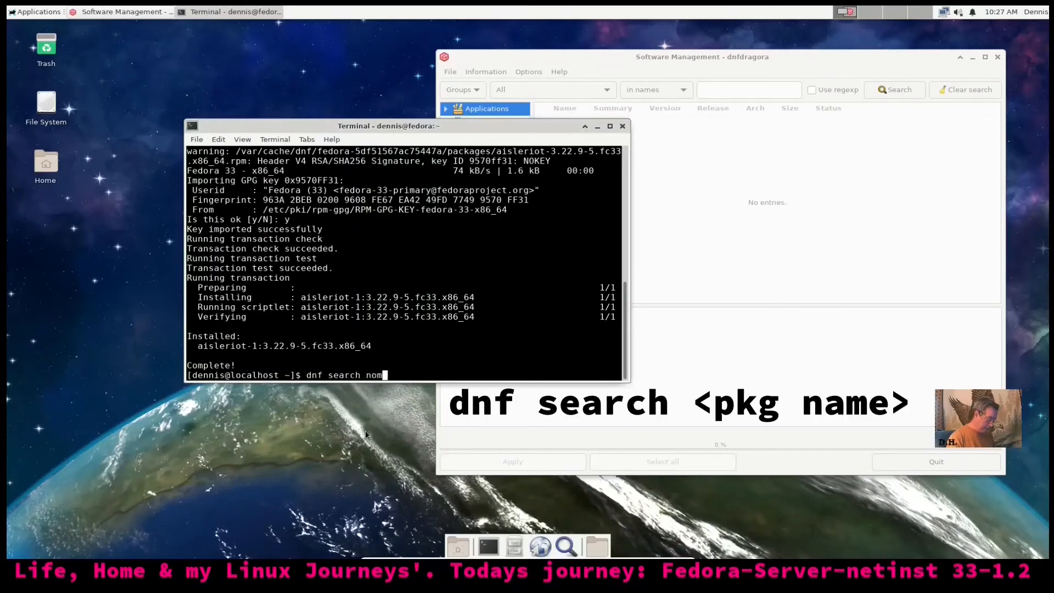
{"action": "type", "text": "acs"}
{"action": "key", "text": "Return"}
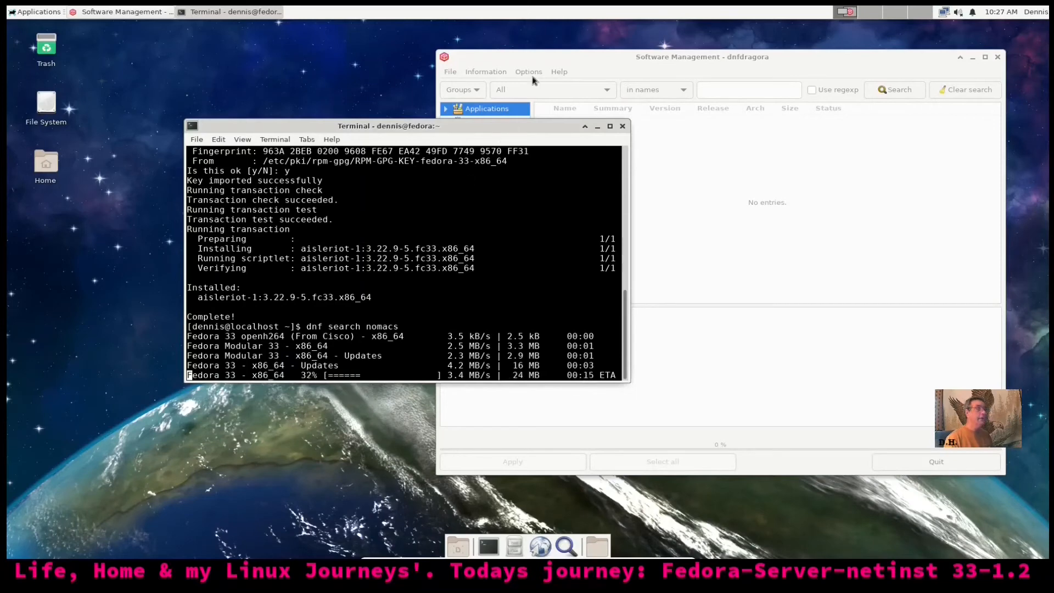
{"action": "left_click_drag", "start_coordinate": [508, 126], "coordinate": [354, 59]}
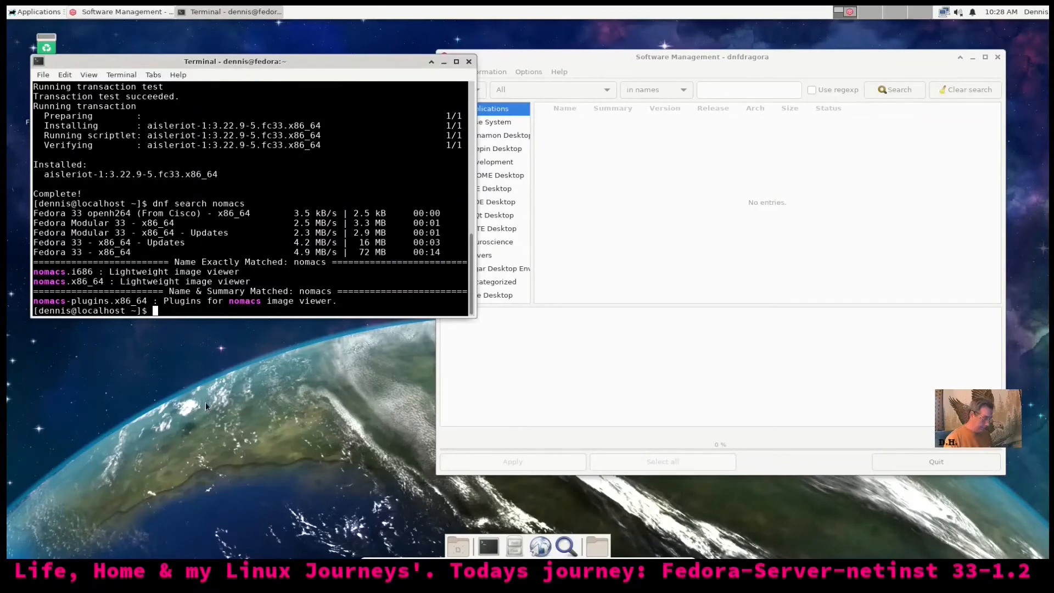
{"action": "type", "text": "sudo "}
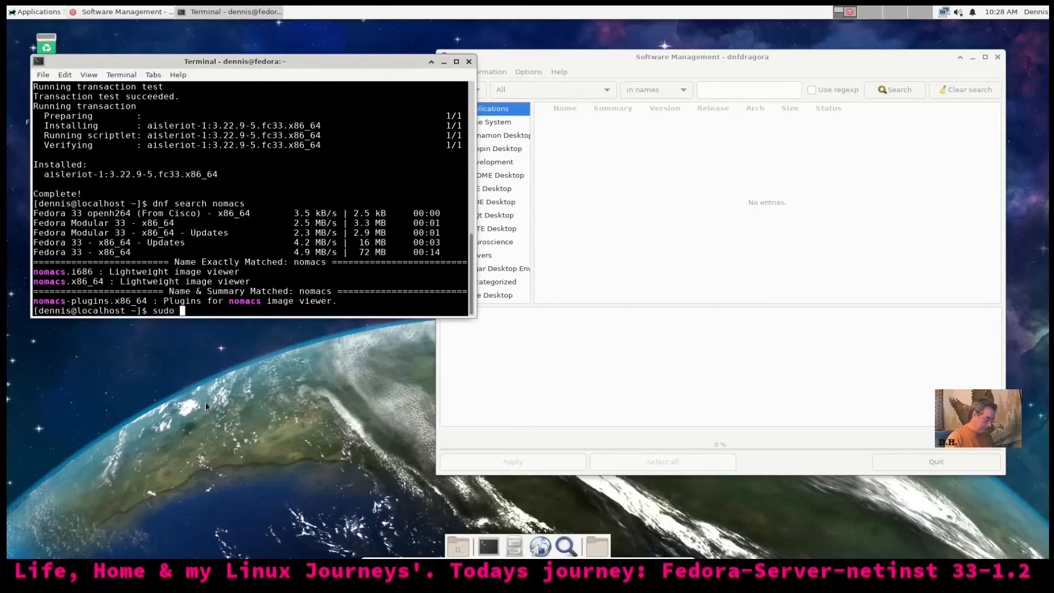
{"action": "type", "text": "d"}
{"action": "type", "text": "nf"}
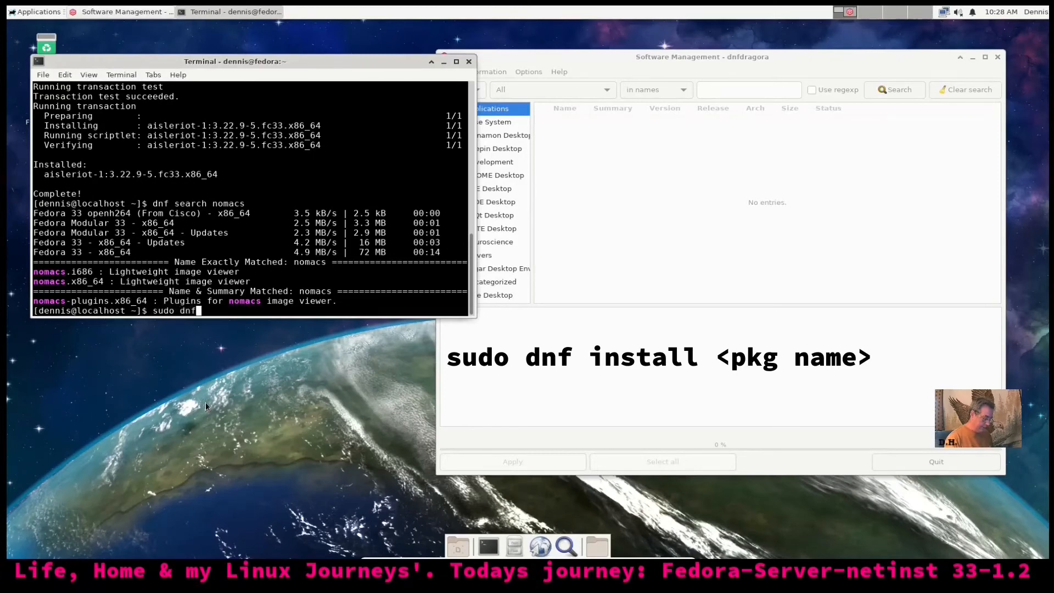
{"action": "type", "text": " insta"}
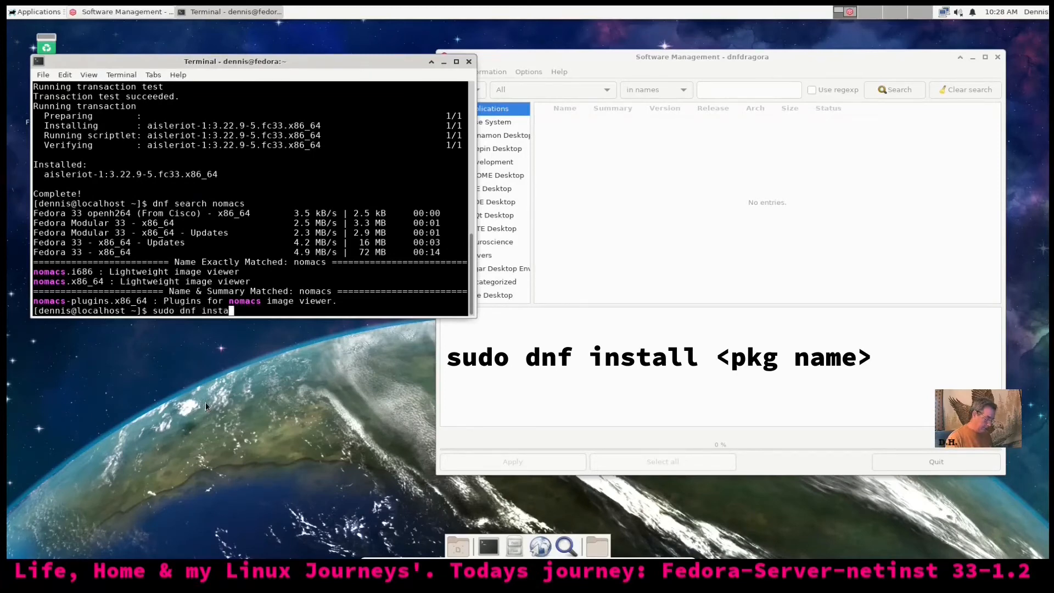
{"action": "type", "text": "ll nomacs"}
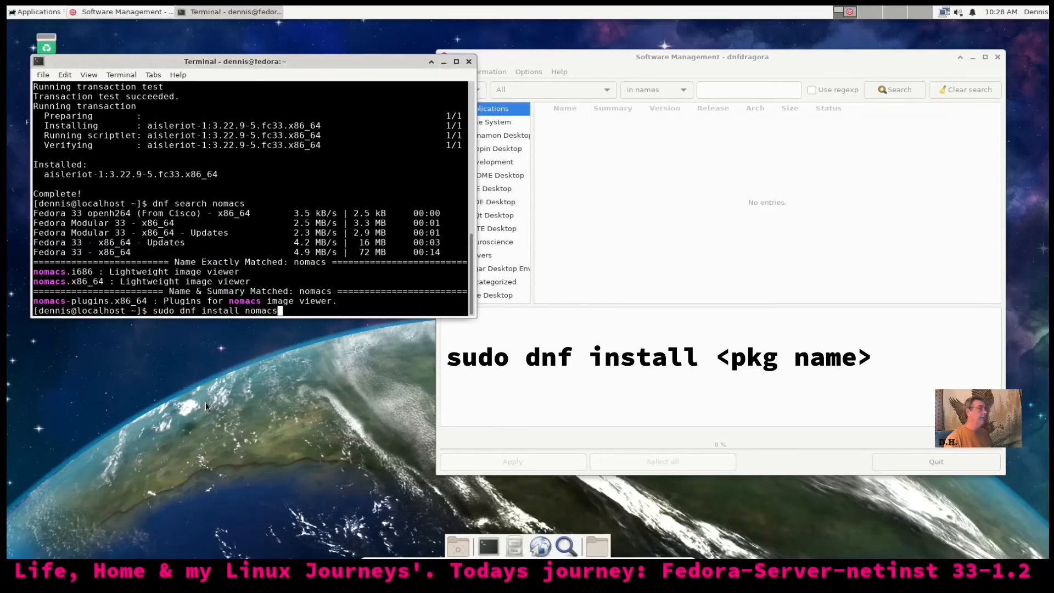
{"action": "left_click", "coordinate": [470, 62]}
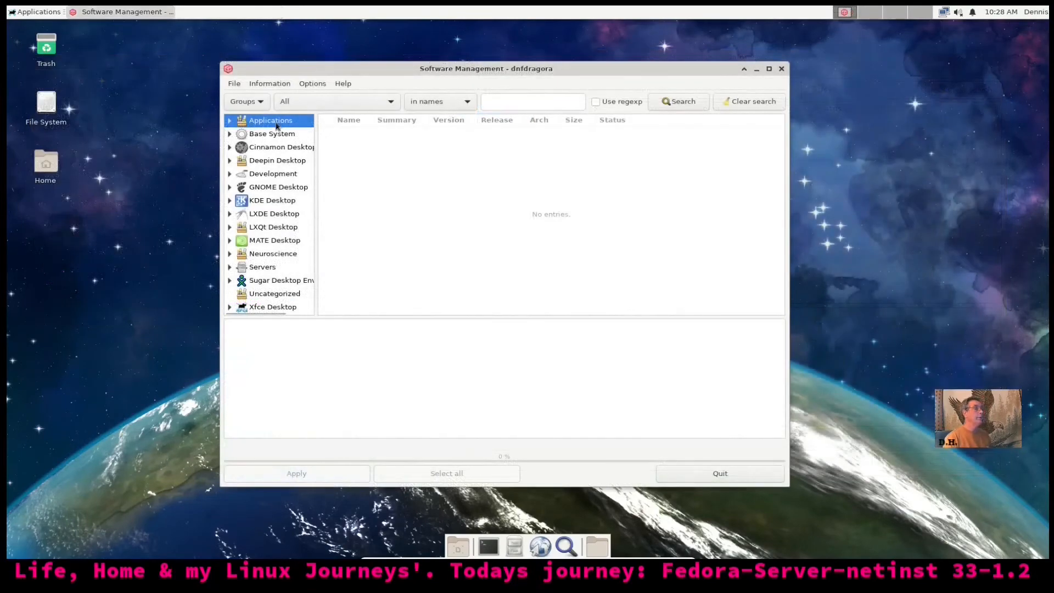
Review the fedora, fedora-modular and updates repositories under File > Repositories, then cancel unchanged
{"action": "left_click", "coordinate": [263, 84]}
{"action": "mouse_move", "coordinate": [240, 88]}
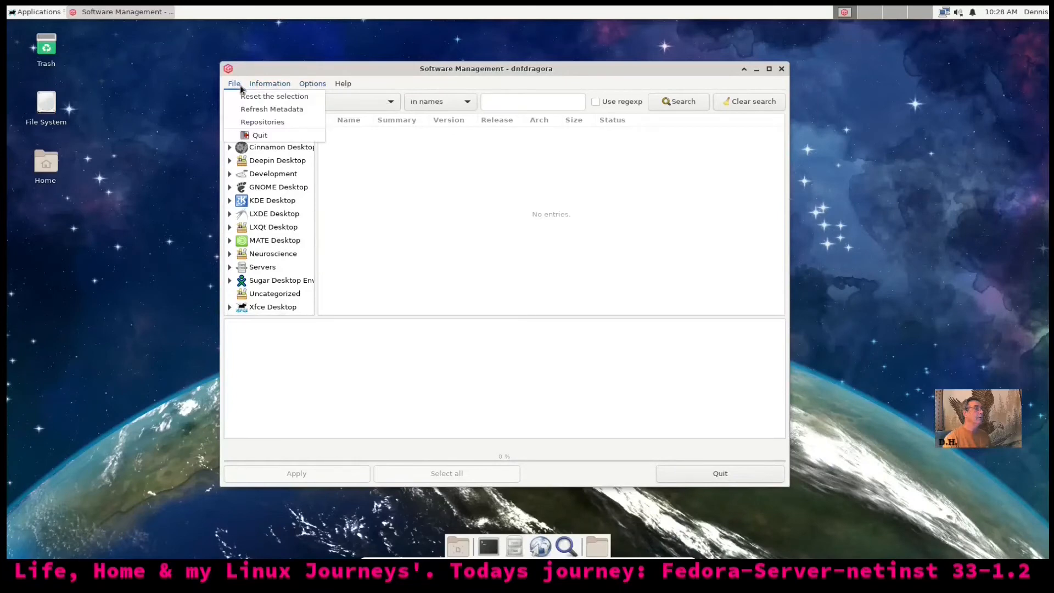
{"action": "left_click", "coordinate": [240, 122]}
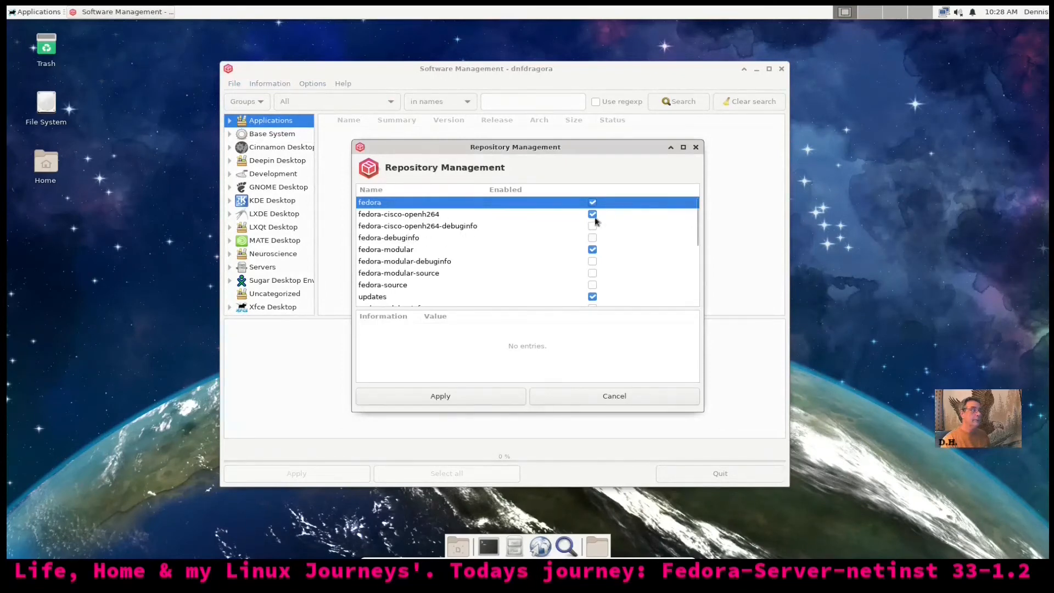
{"action": "scroll", "coordinate": [631, 277], "scroll_direction": "down", "scroll_amount": 1}
{"action": "scroll", "coordinate": [630, 278], "scroll_direction": "down", "scroll_amount": 1}
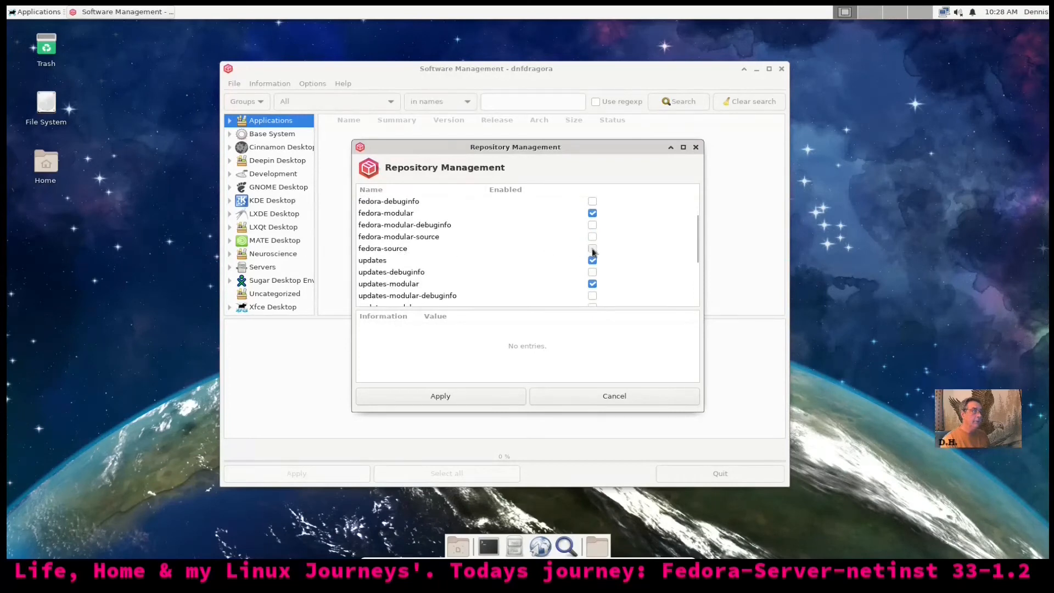
{"action": "scroll", "coordinate": [624, 282], "scroll_direction": "down", "scroll_amount": 2}
{"action": "scroll", "coordinate": [494, 279], "scroll_direction": "down", "scroll_amount": 3}
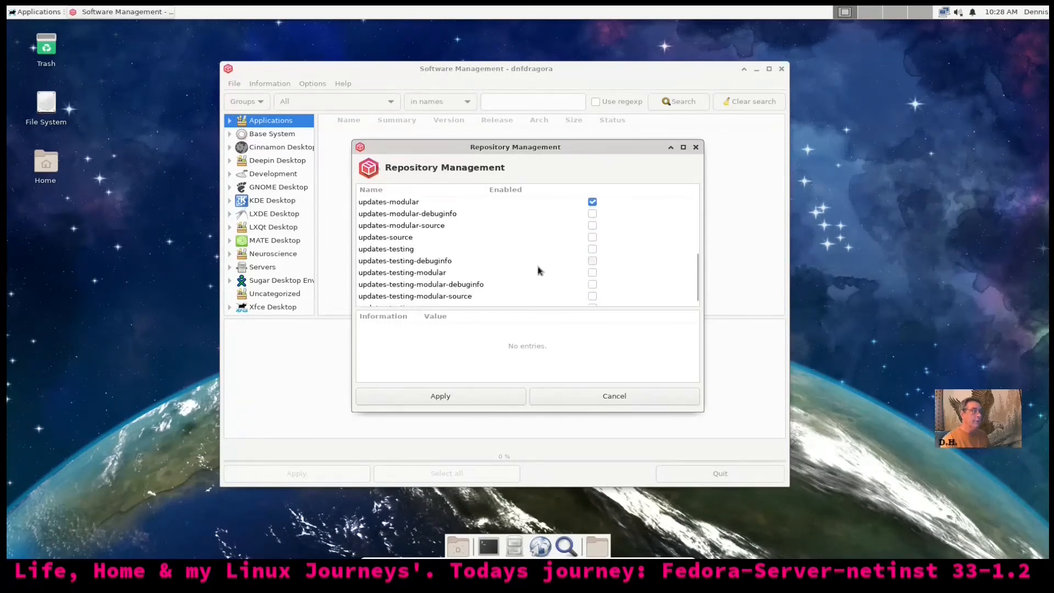
{"action": "left_click", "coordinate": [575, 404]}
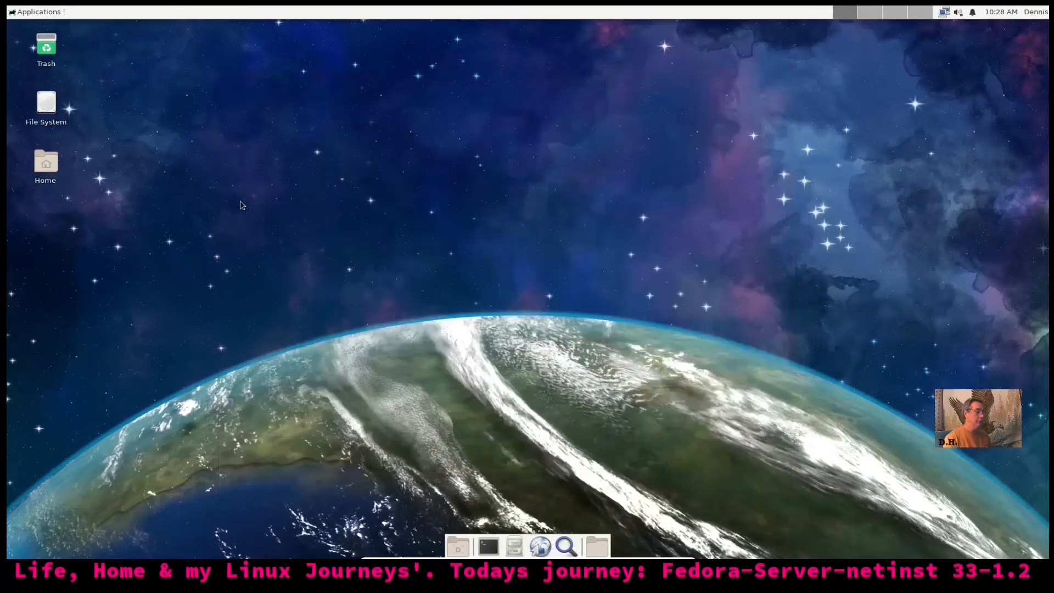
Reopen dnfdragora from Applications > Administration and dismiss its Oops notice
{"action": "left_click", "coordinate": [25, 13]}
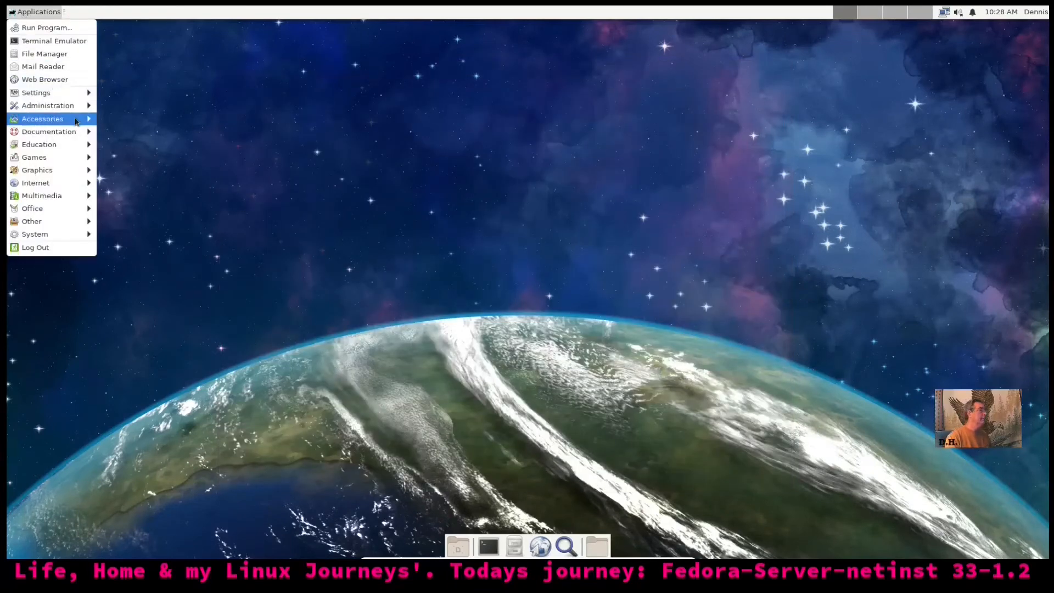
{"action": "mouse_move", "coordinate": [82, 106]}
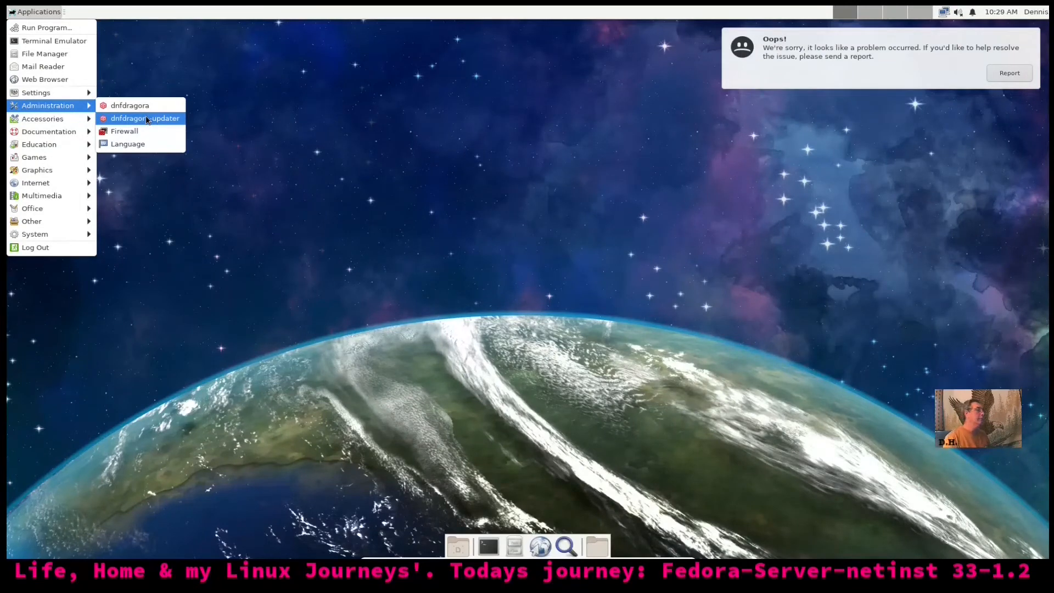
{"action": "left_click", "coordinate": [144, 106]}
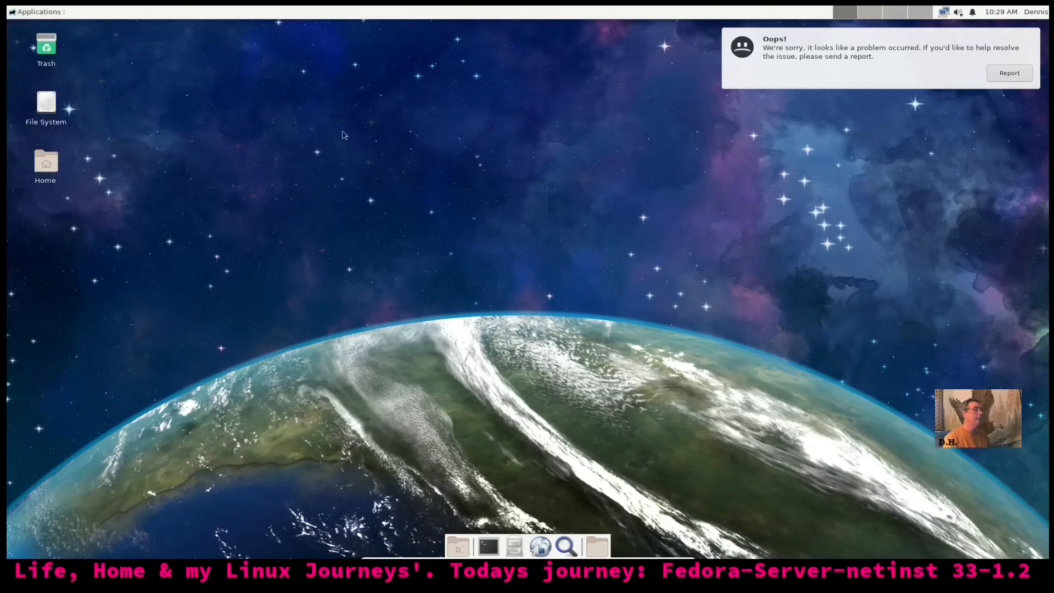
{"action": "left_click", "coordinate": [942, 70]}
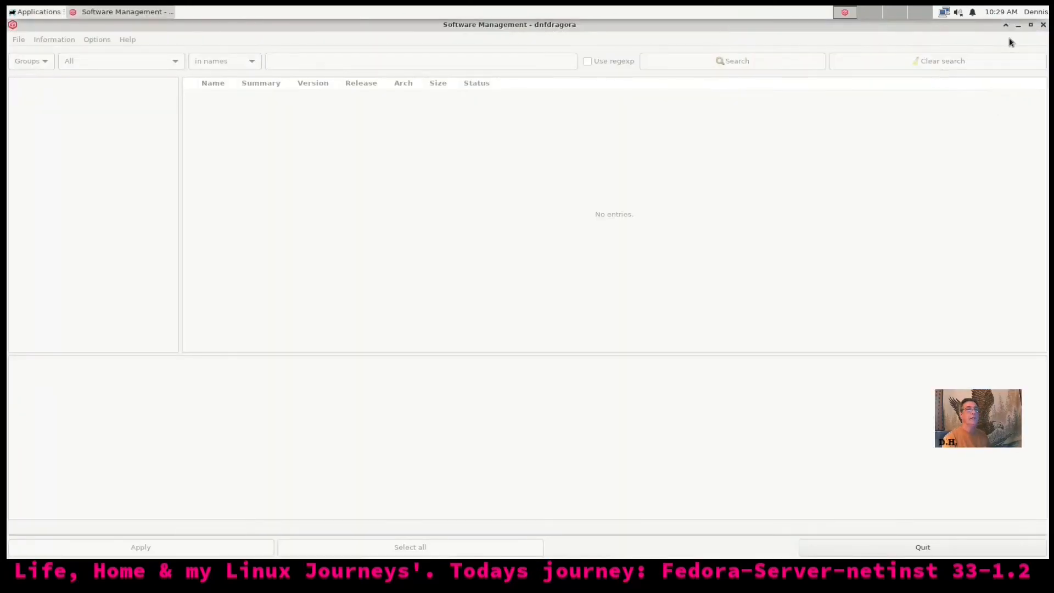
Restore and close the dnfdragora window, then log out of the Xfce desktop
{"action": "left_click_drag", "start_coordinate": [980, 27], "coordinate": [741, 101]}
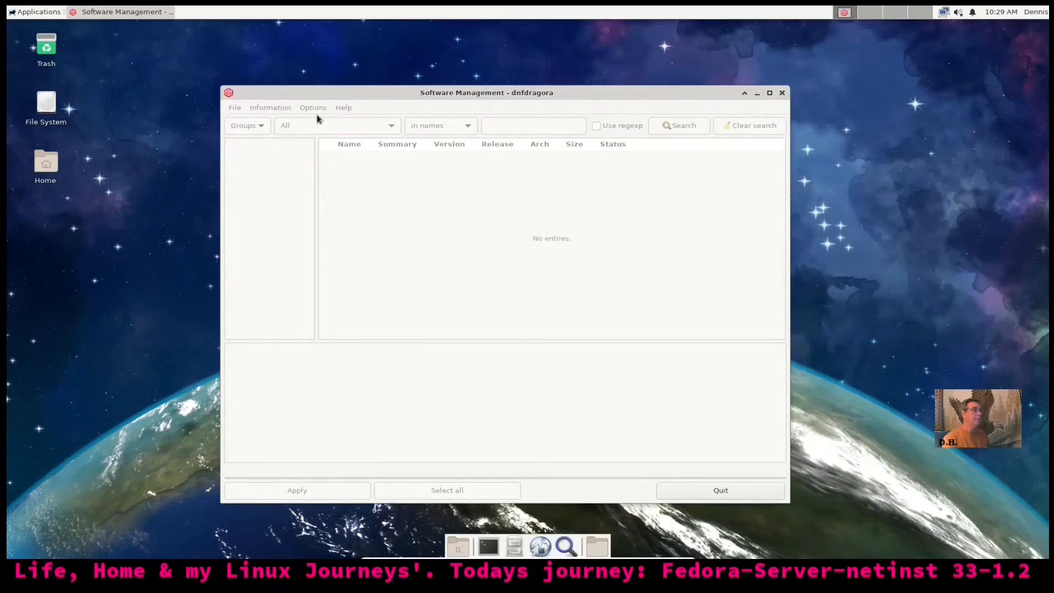
{"action": "left_click_drag", "start_coordinate": [446, 98], "coordinate": [575, 93]}
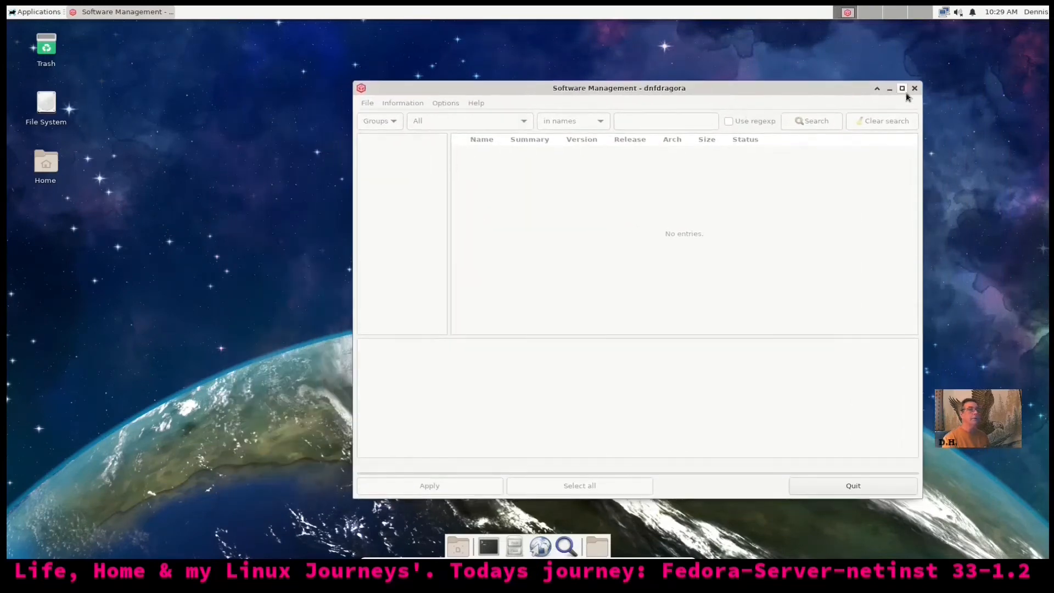
{"action": "left_click", "coordinate": [919, 93]}
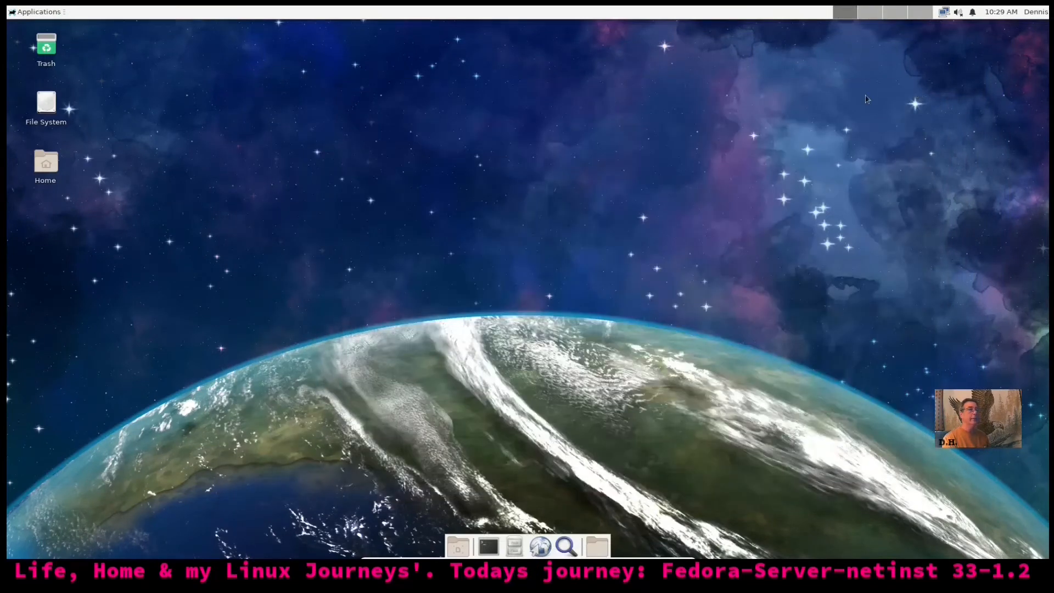
{"action": "left_click", "coordinate": [45, 13]}
{"action": "left_click", "coordinate": [78, 250]}
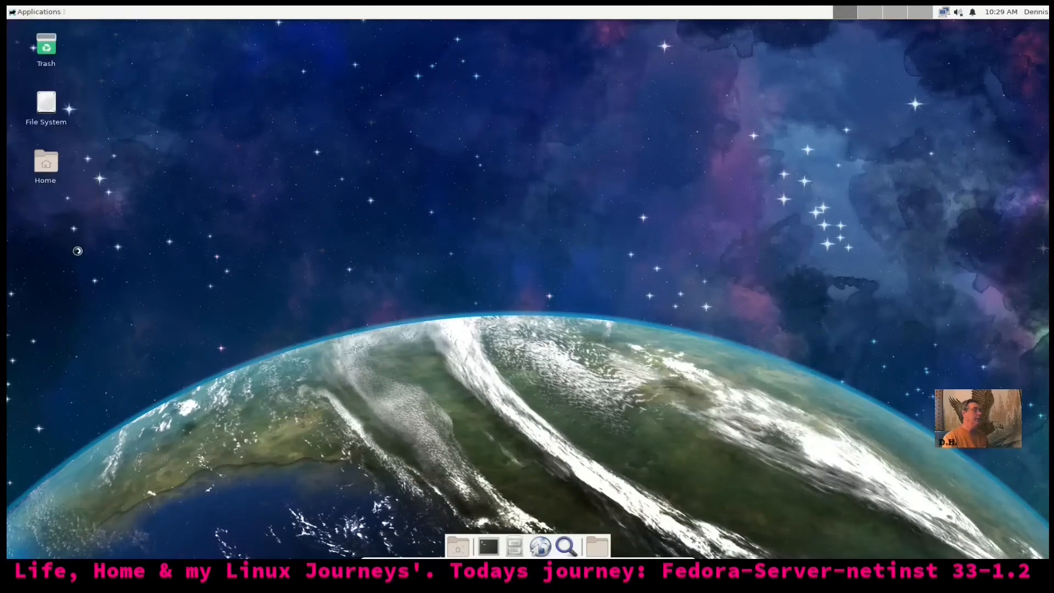
Confirm the logout and log back into the Xfce session with the account password
{"action": "left_click", "coordinate": [463, 267]}
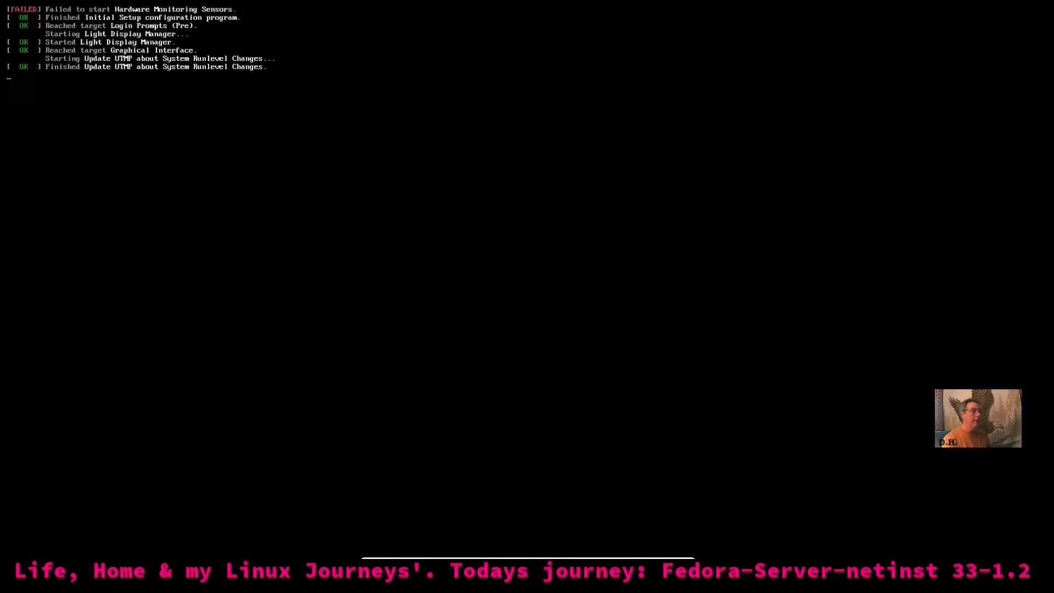
{"action": "type", "text": "••"}
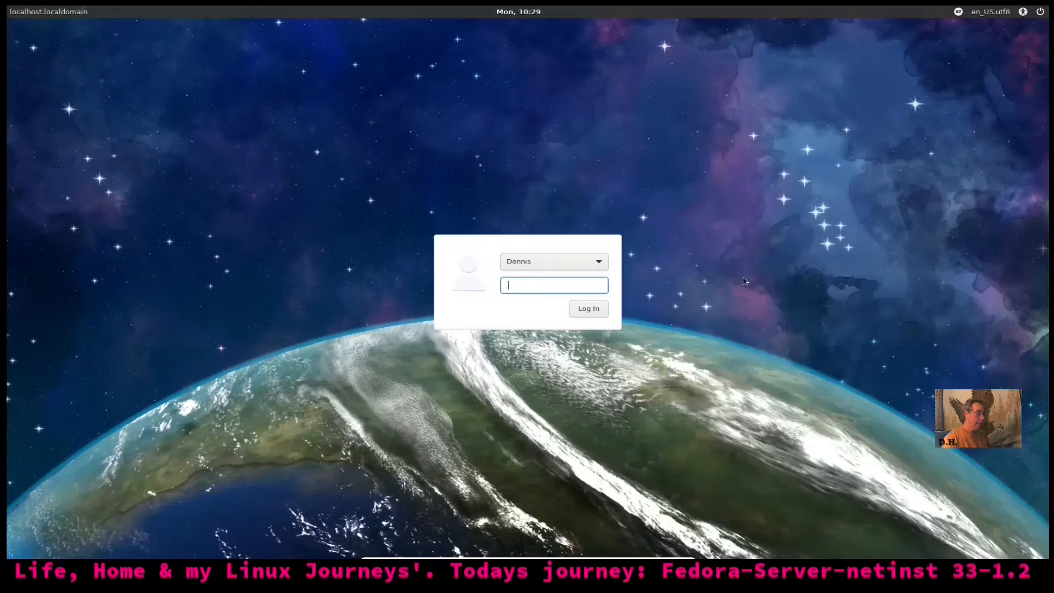
{"action": "type", "text": "••"}
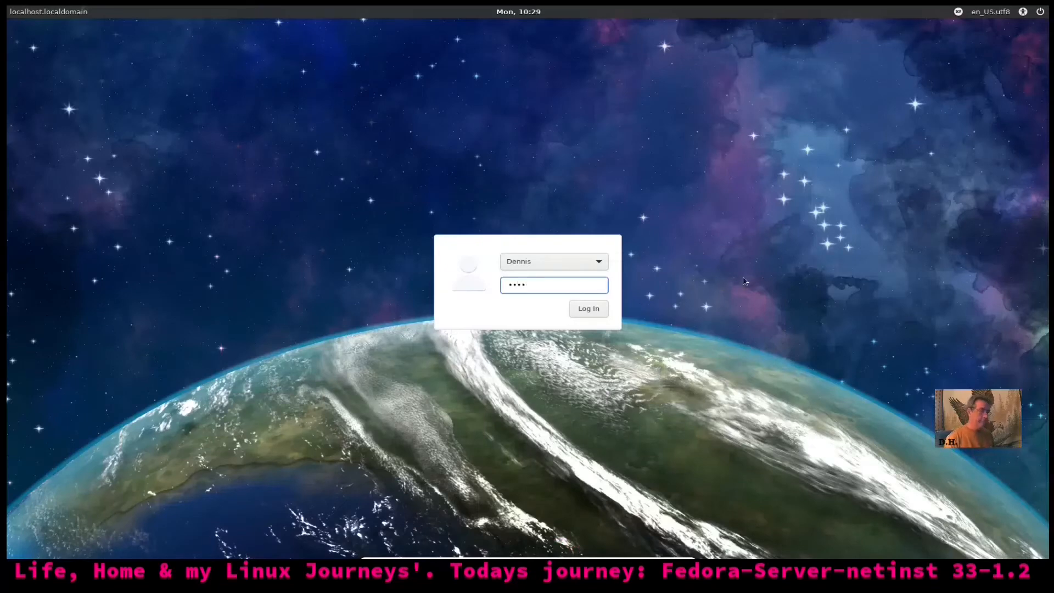
{"action": "key", "text": "Return"}
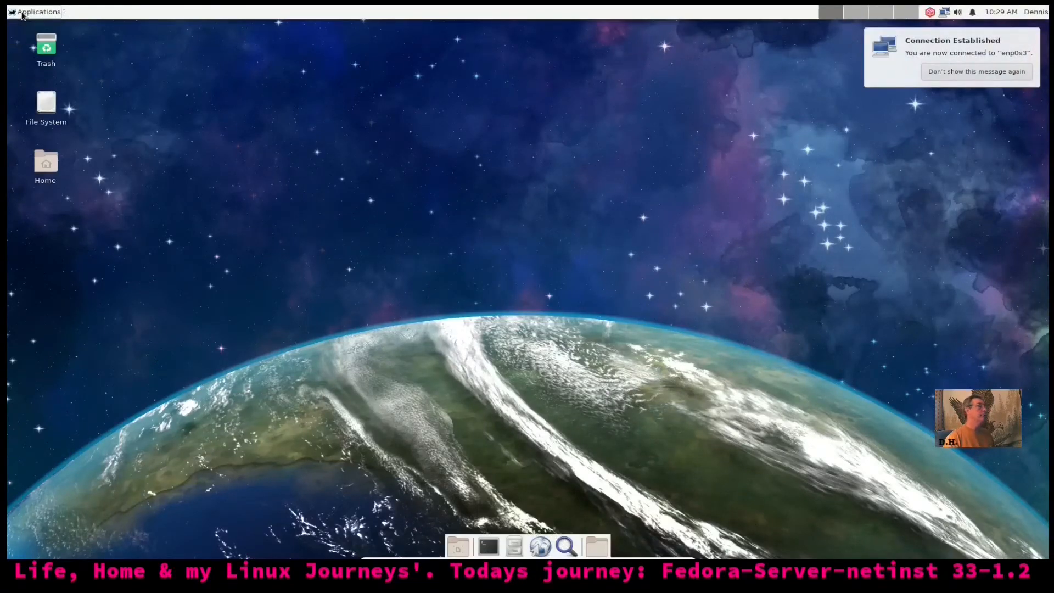
{"action": "left_click", "coordinate": [22, 14]}
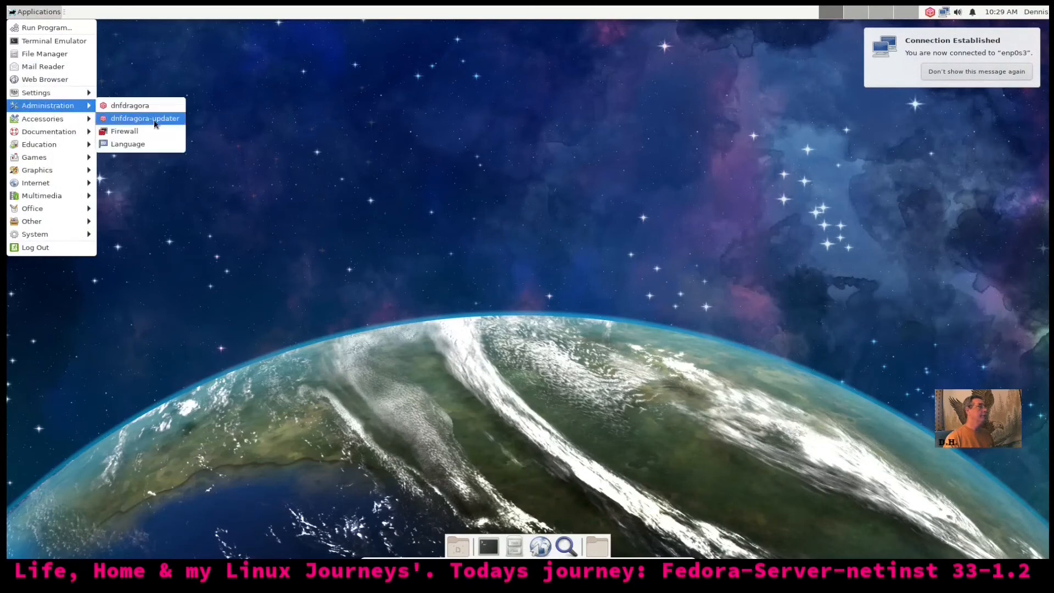
{"action": "left_click", "coordinate": [156, 106]}
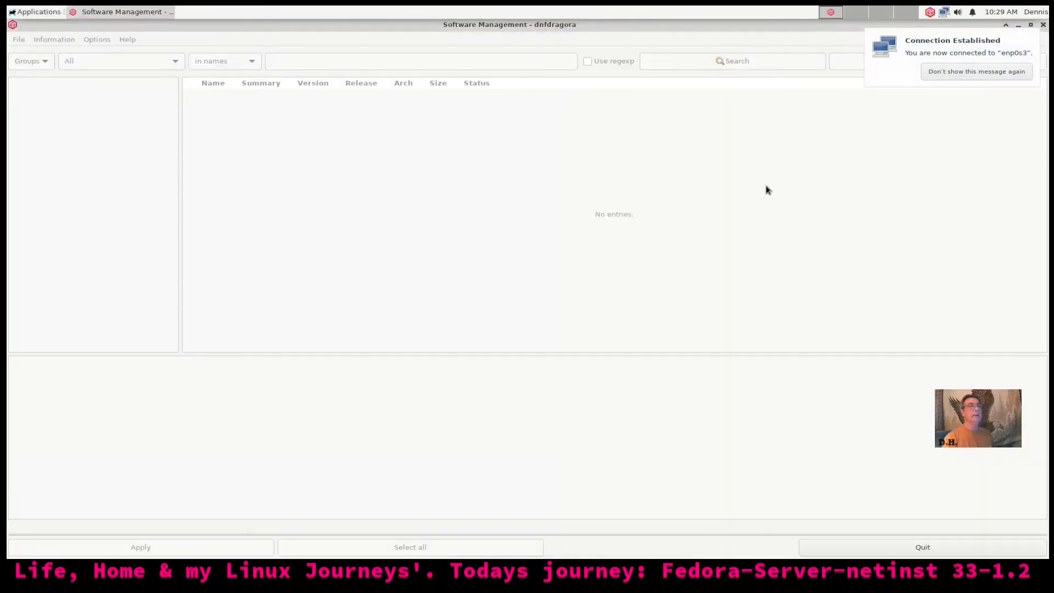
{"action": "left_click", "coordinate": [916, 75]}
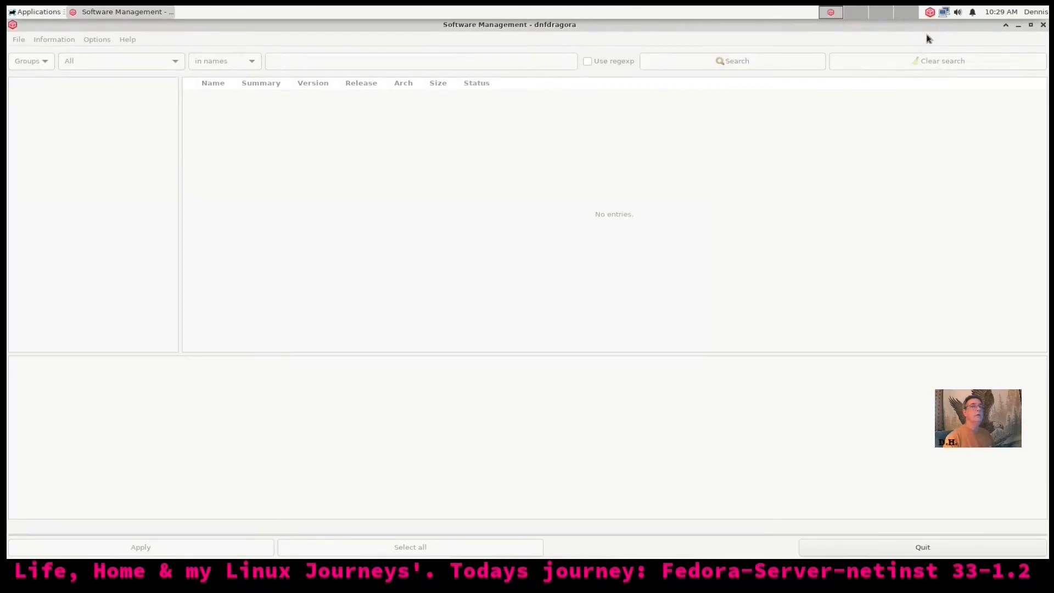
{"action": "left_click_drag", "start_coordinate": [908, 29], "coordinate": [882, 96]}
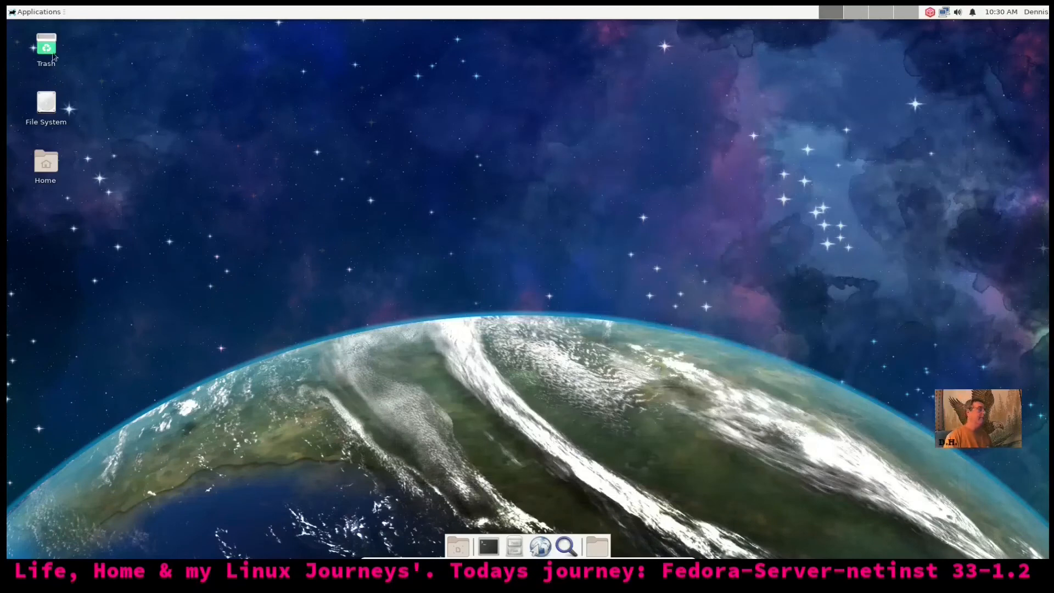
{"action": "left_click", "coordinate": [26, 13]}
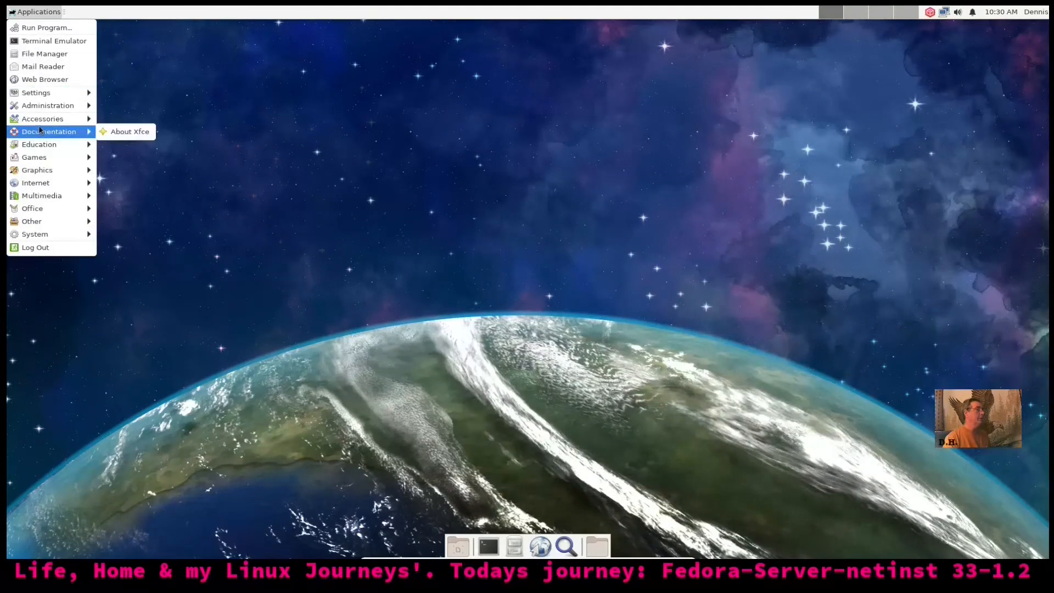
{"action": "mouse_move", "coordinate": [49, 119]}
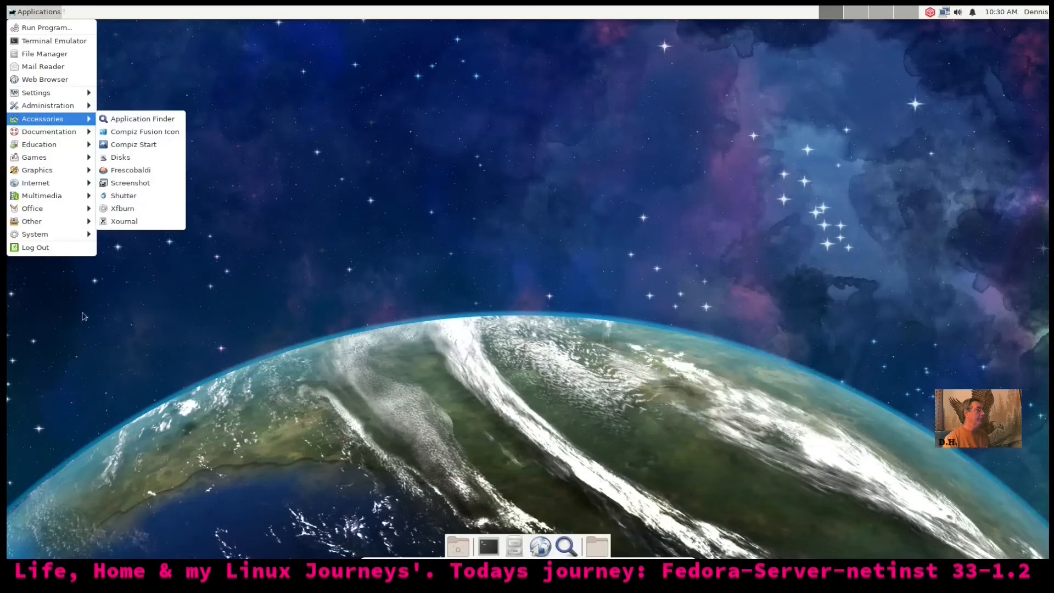
{"action": "mouse_move", "coordinate": [79, 202]}
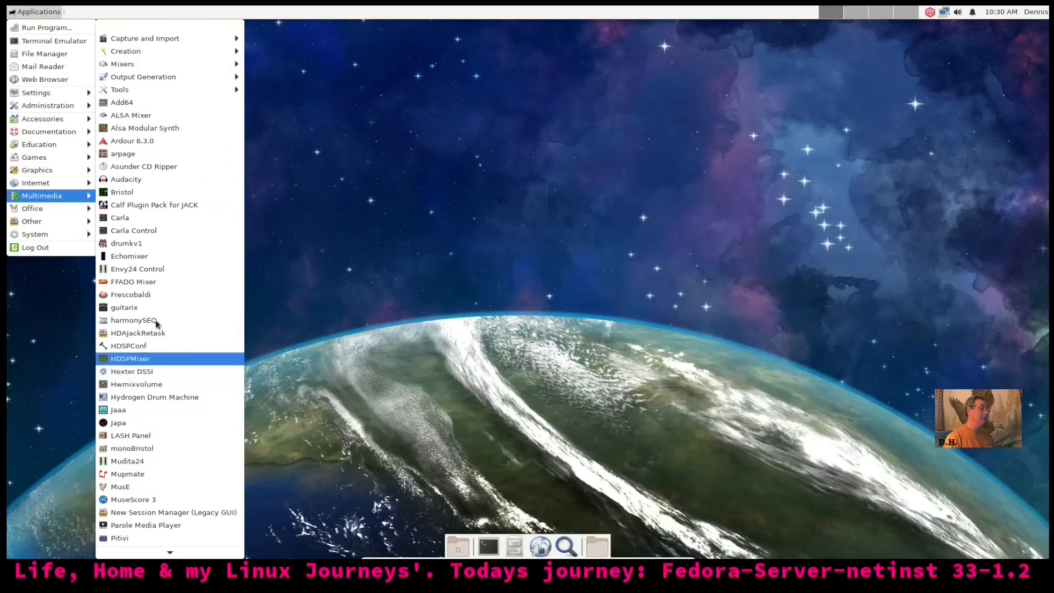
{"action": "left_click", "coordinate": [369, 261]}
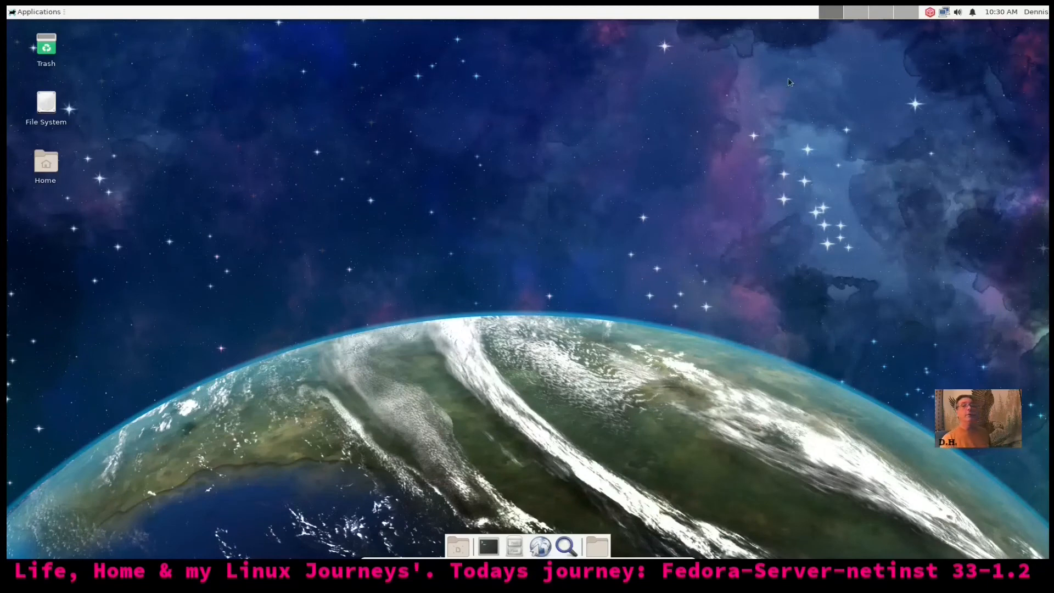
Raise the guest's output volume from 45% to 98% in the Volume Control mixer, then close it
{"action": "left_click", "coordinate": [958, 13]}
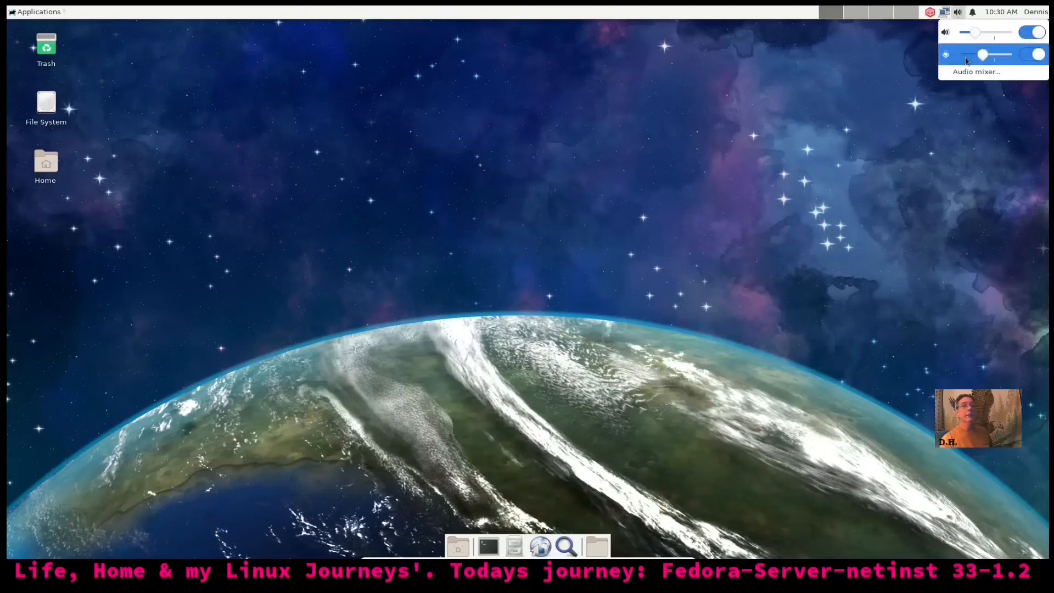
{"action": "left_click", "coordinate": [974, 78]}
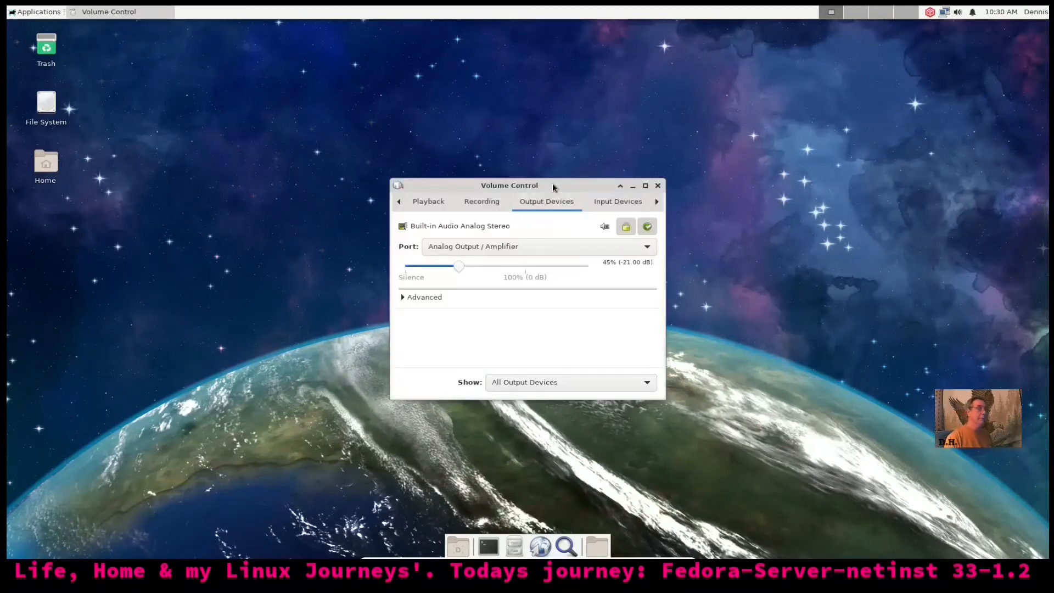
{"action": "double_click", "coordinate": [556, 175]}
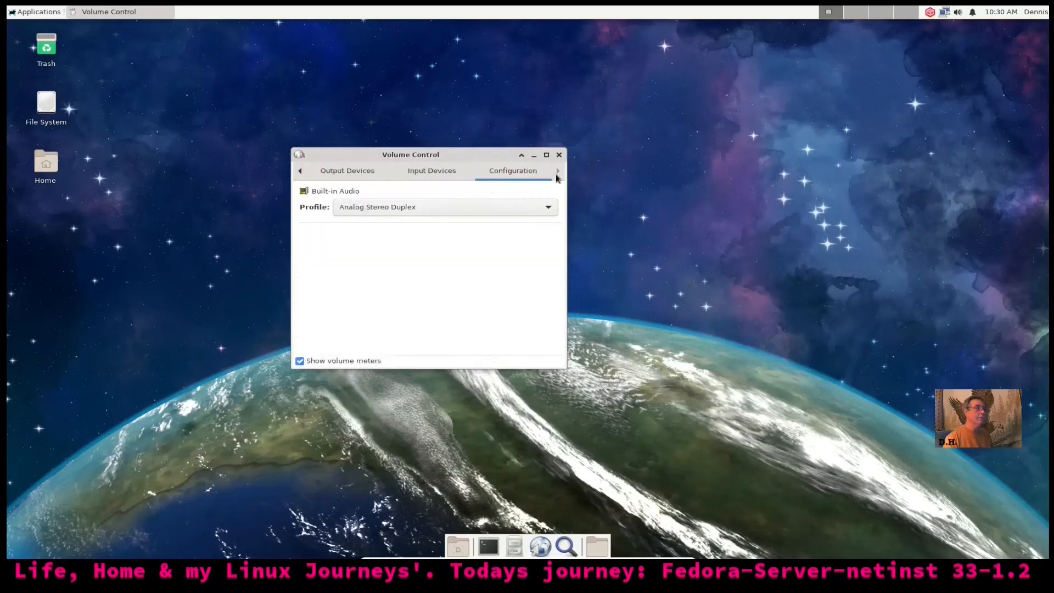
{"action": "left_click", "coordinate": [374, 174]}
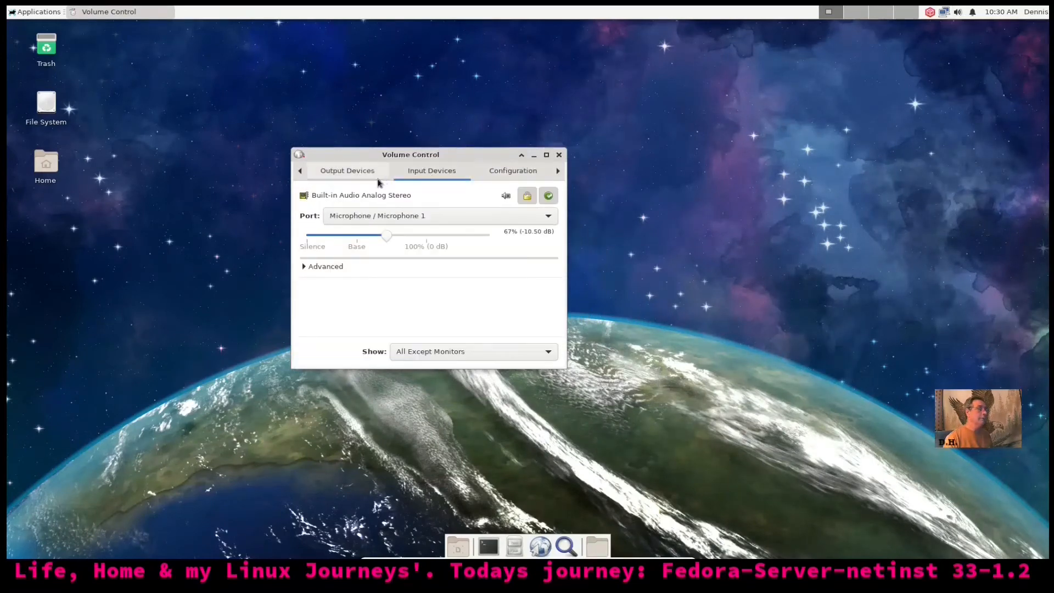
{"action": "left_click_drag", "start_coordinate": [359, 236], "coordinate": [426, 236]}
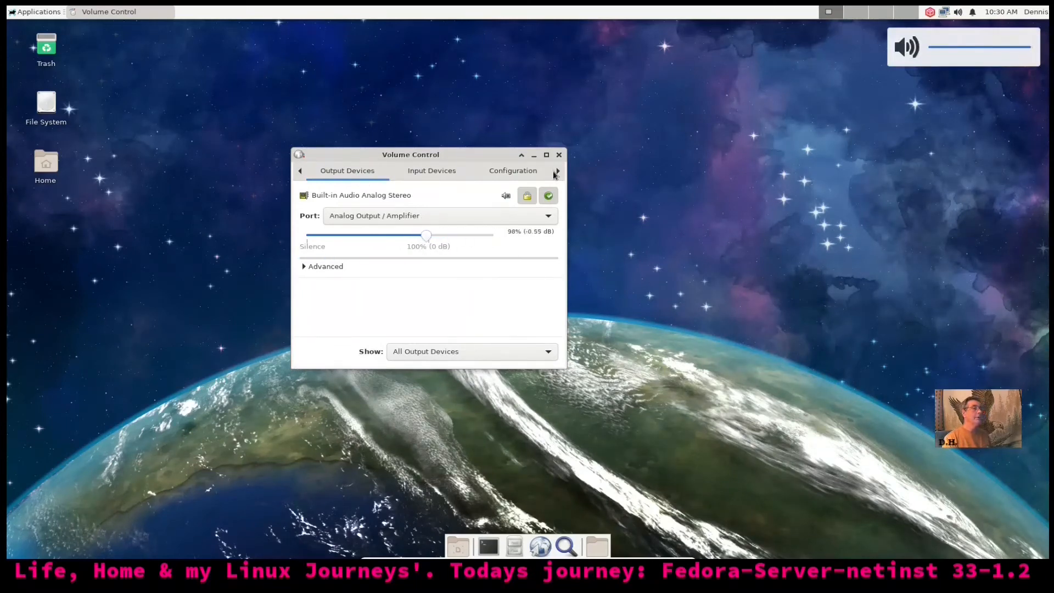
{"action": "left_click", "coordinate": [559, 155]}
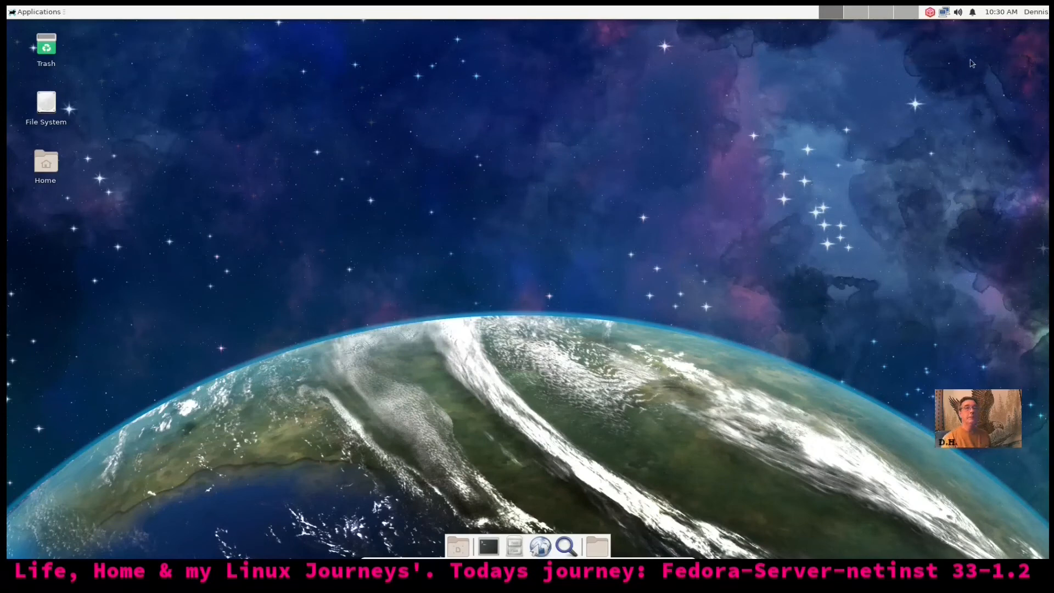
Open and close the dnfdragora window from its tray icon, then exit the update notifier
{"action": "right_click", "coordinate": [931, 13]}
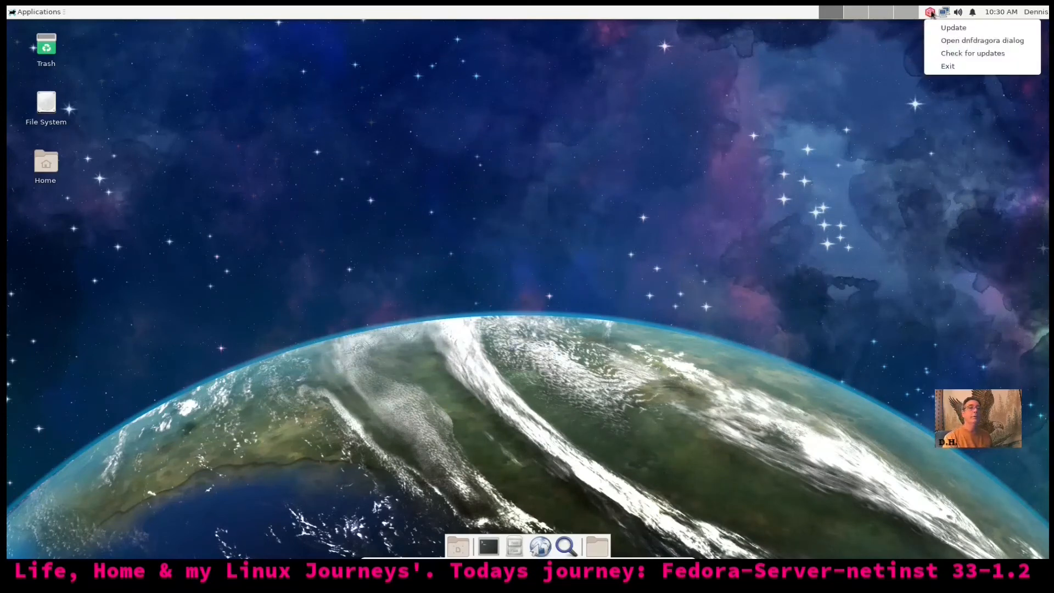
{"action": "left_click", "coordinate": [948, 44]}
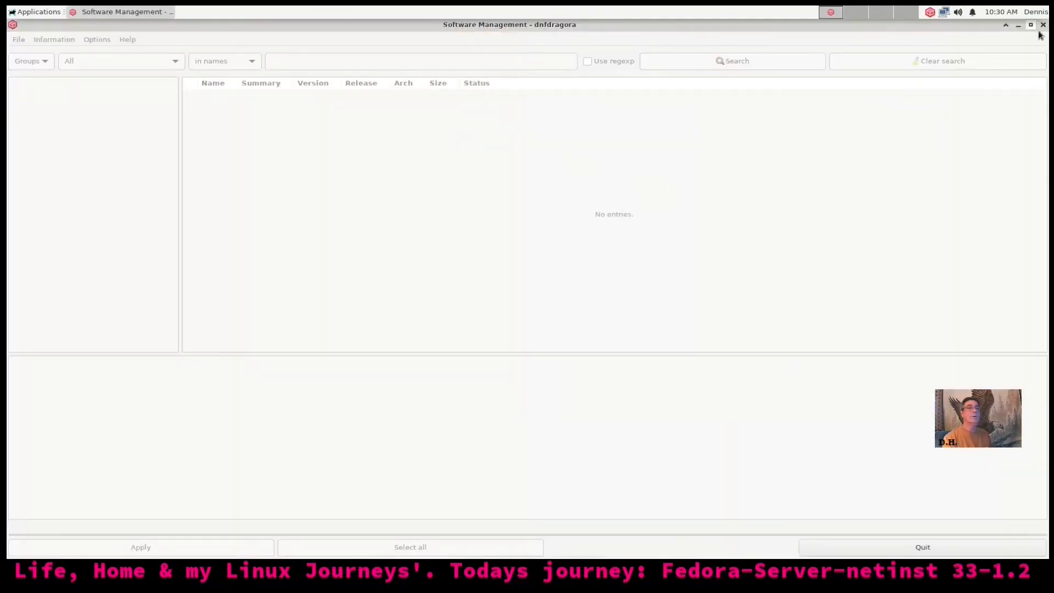
{"action": "left_click", "coordinate": [1043, 24]}
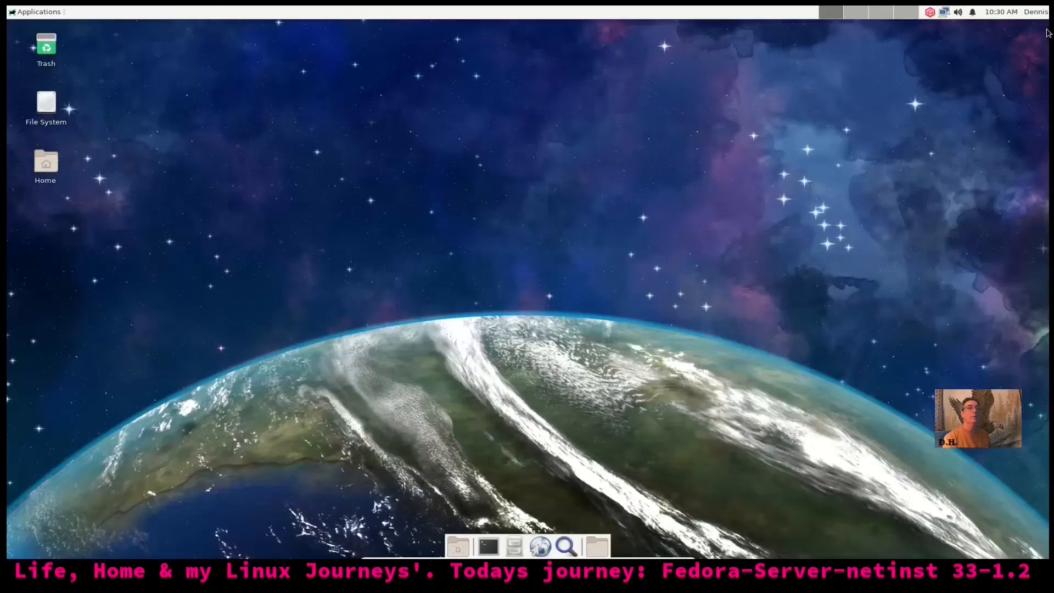
{"action": "left_click", "coordinate": [929, 12]}
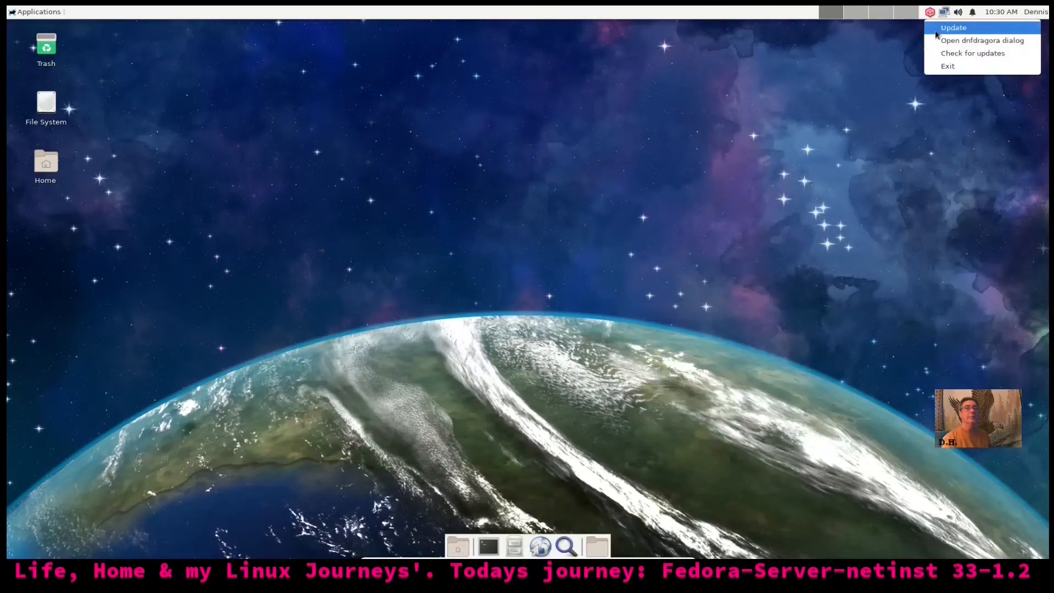
{"action": "left_click", "coordinate": [946, 65]}
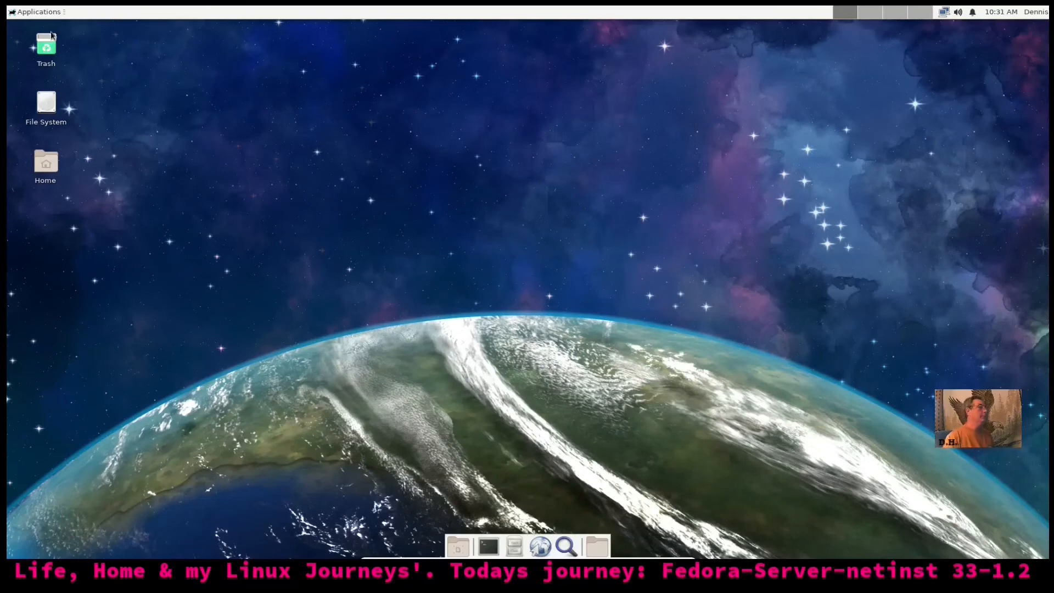
{"action": "left_click", "coordinate": [35, 12]}
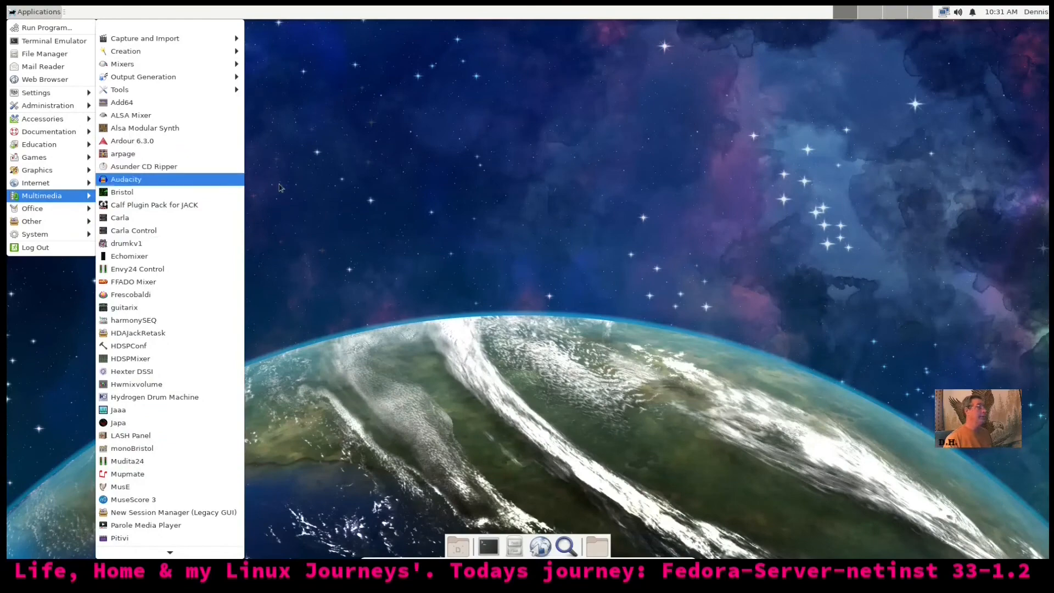
Leave full screen, close the Mousepad install notes on the host, and return to full screen
{"action": "left_click", "coordinate": [372, 205]}
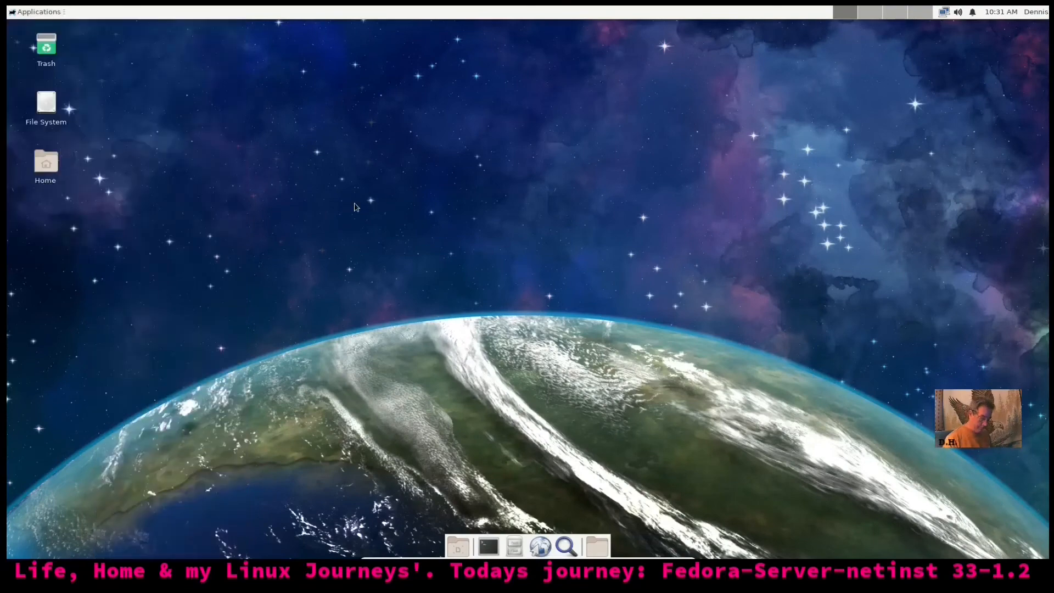
{"action": "key", "text": "Control_R+f"}
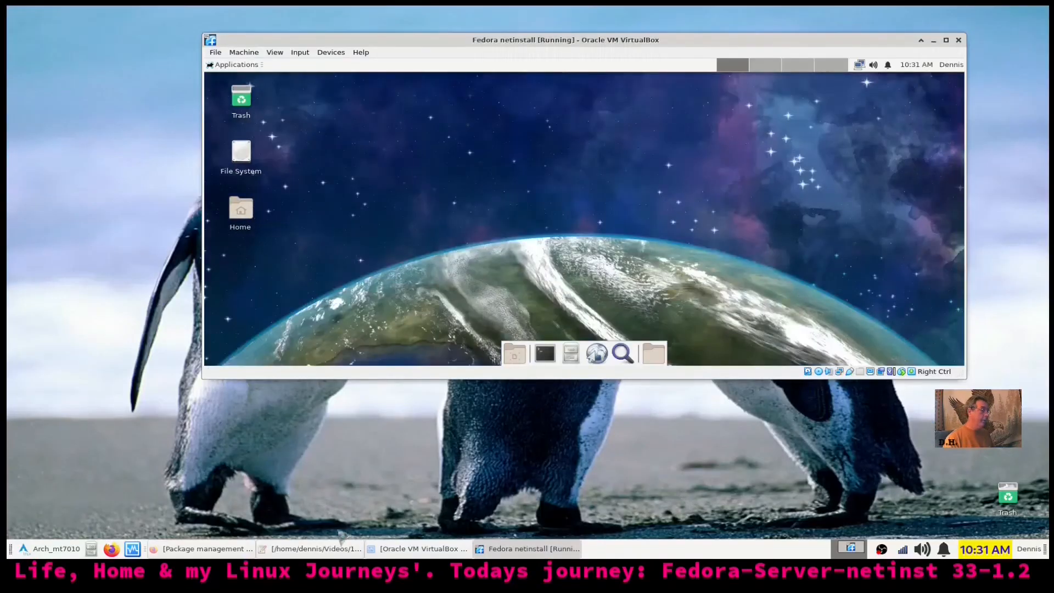
{"action": "left_click", "coordinate": [325, 549]}
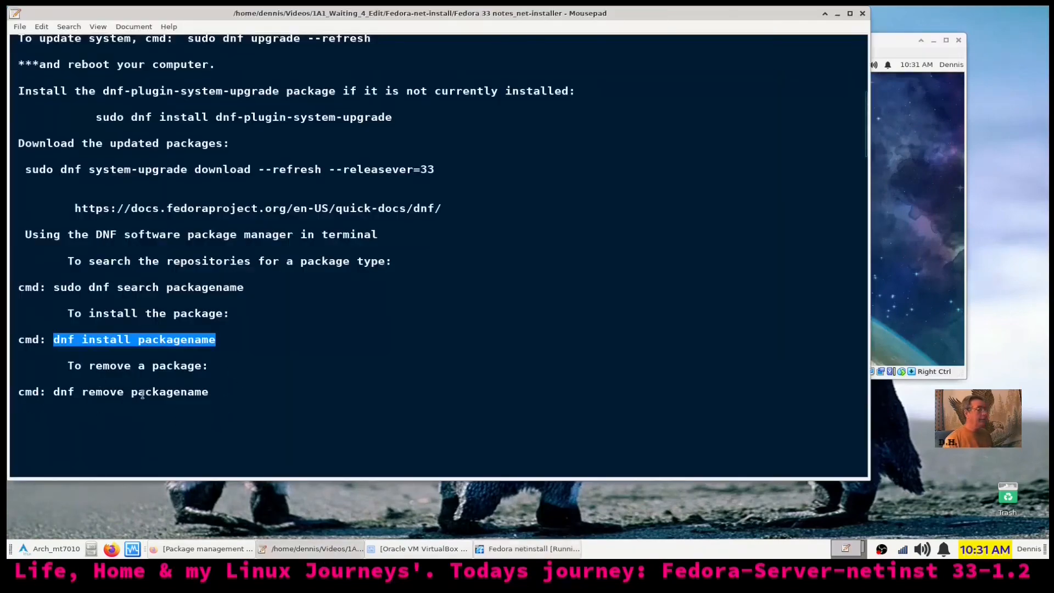
{"action": "left_click", "coordinate": [862, 13]}
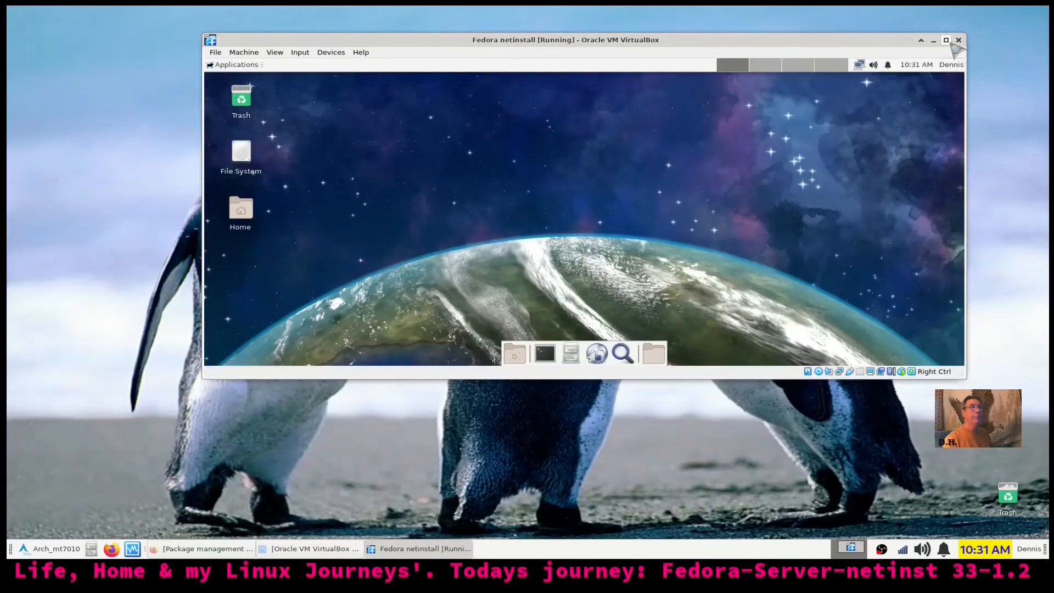
{"action": "key", "text": "Control_R+f"}
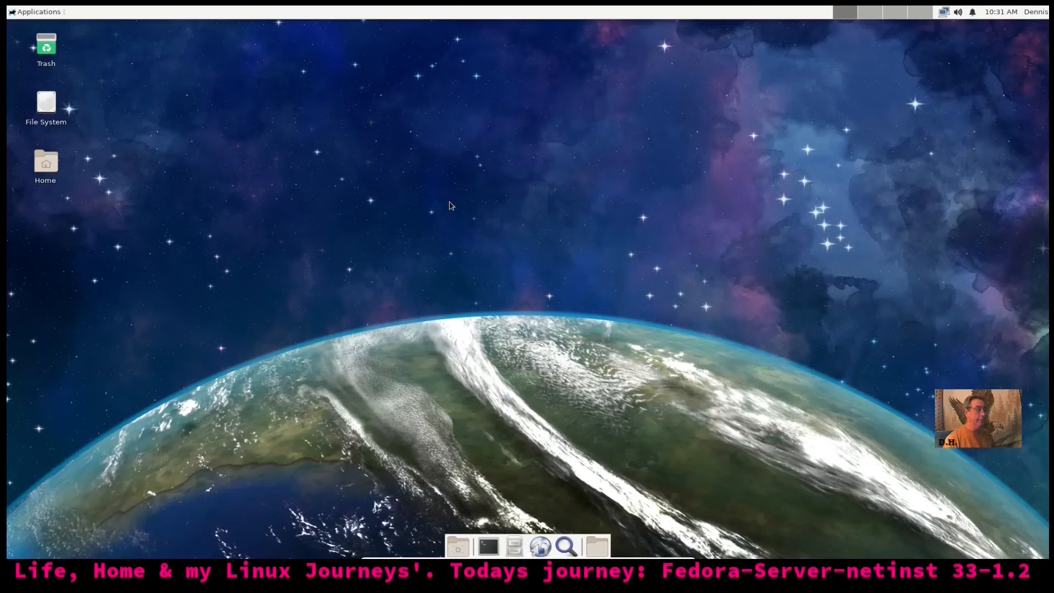
Move the Trash desktop icon to the lower-right corner of the guest desktop
{"action": "left_click", "coordinate": [27, 13]}
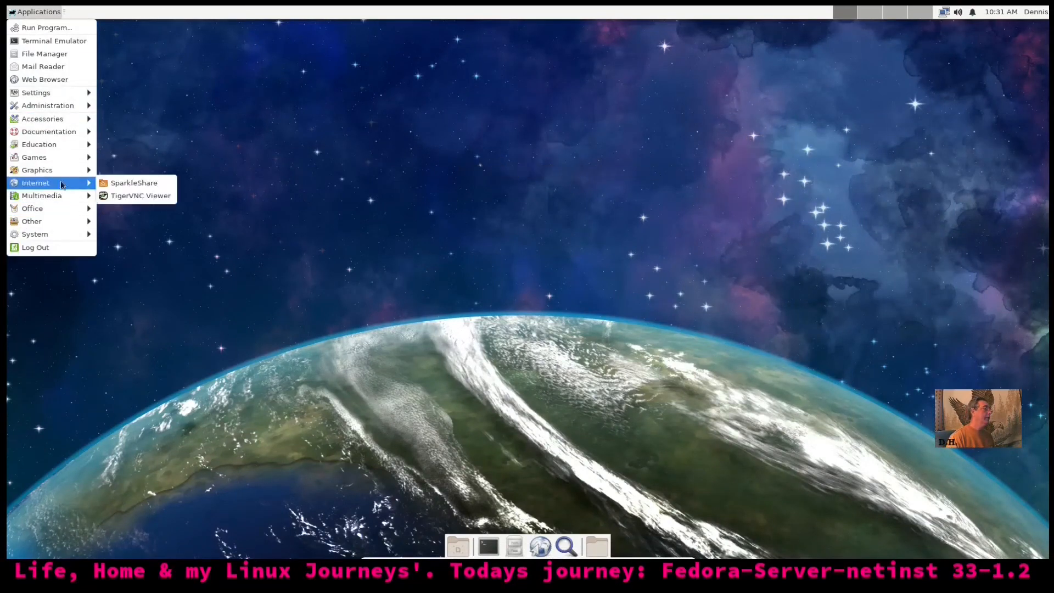
{"action": "mouse_move", "coordinate": [68, 125]}
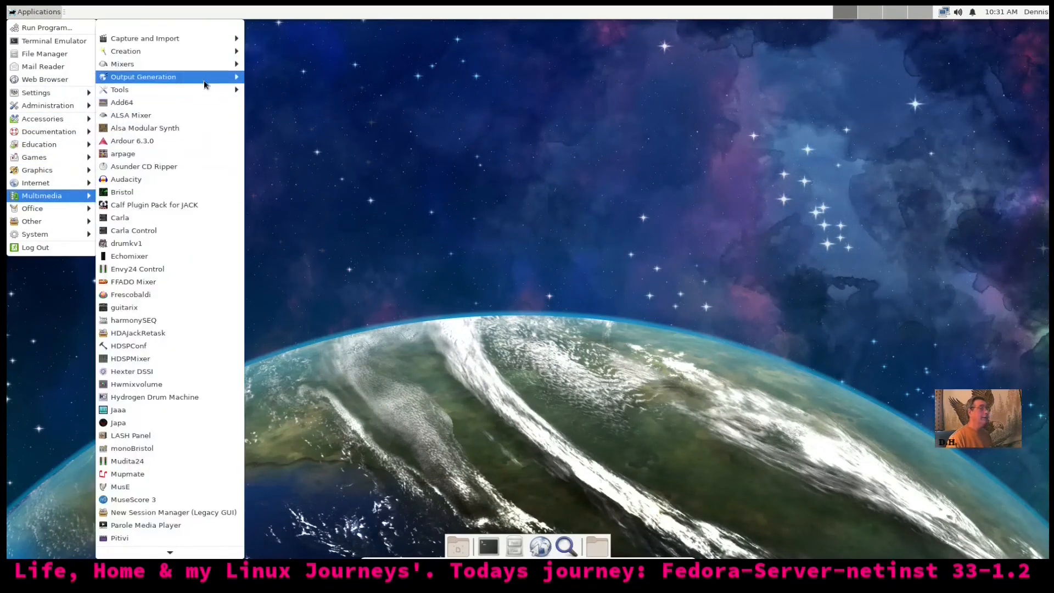
{"action": "mouse_move", "coordinate": [213, 38]}
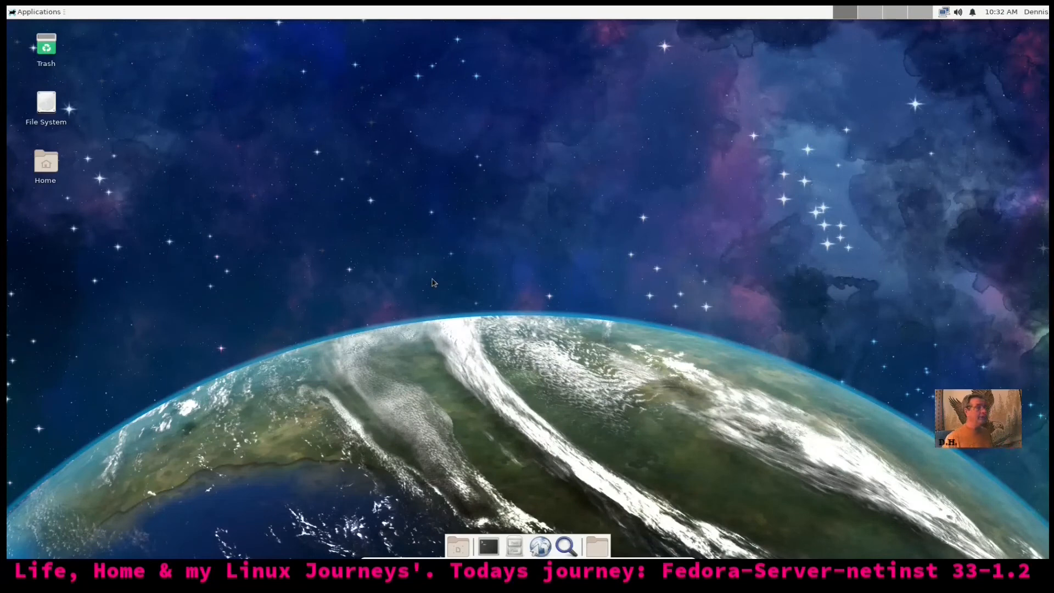
{"action": "left_click_drag", "start_coordinate": [48, 55], "coordinate": [951, 467]}
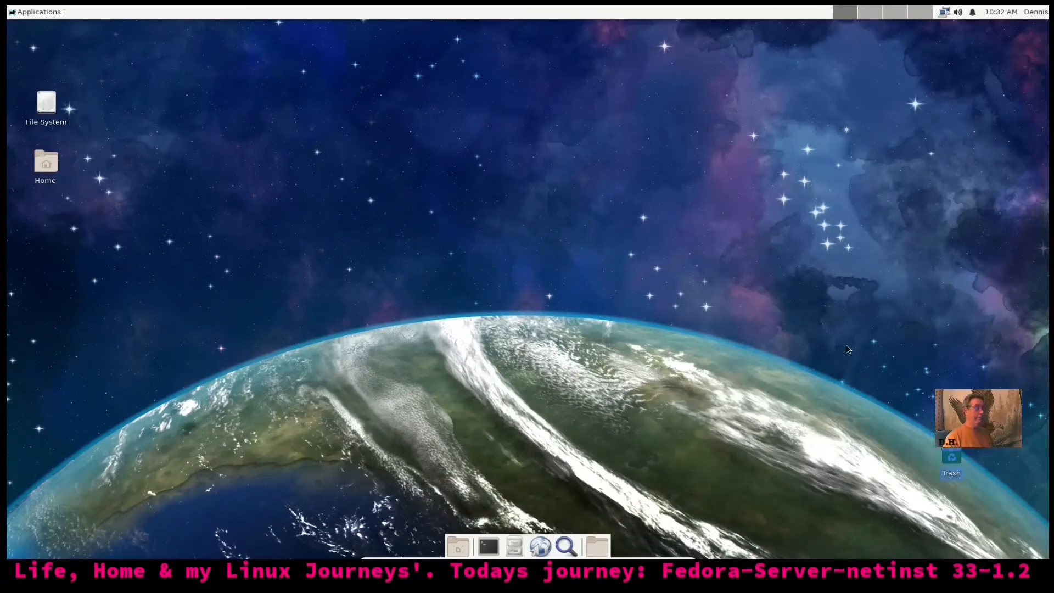
Browse the Applications menu categories, then dismiss the menu by clicking the desktop
{"action": "left_click", "coordinate": [24, 13]}
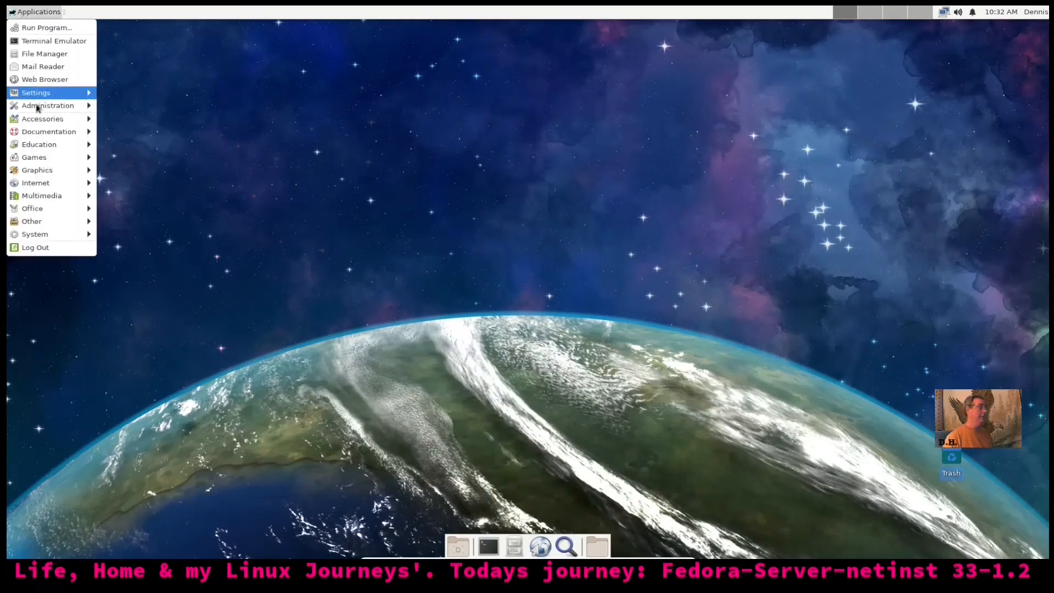
{"action": "mouse_move", "coordinate": [52, 196]}
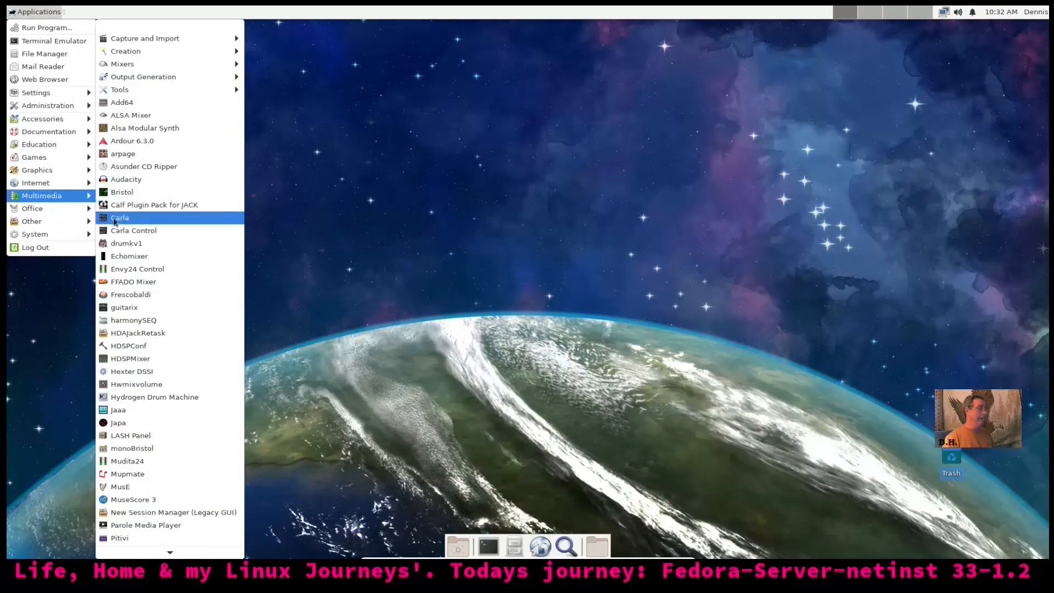
{"action": "mouse_move", "coordinate": [68, 226]}
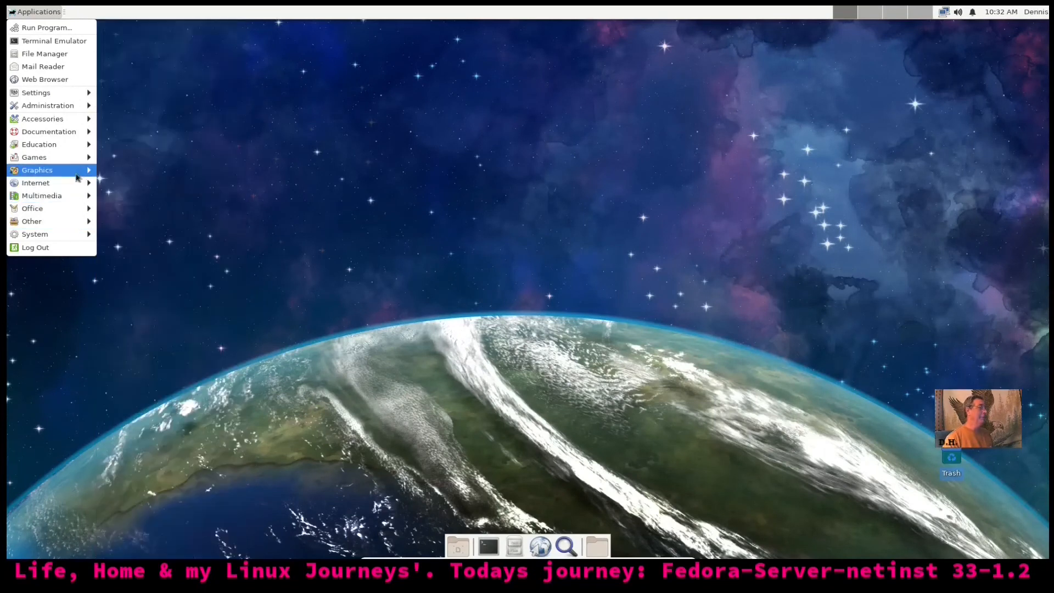
{"action": "mouse_move", "coordinate": [52, 173]}
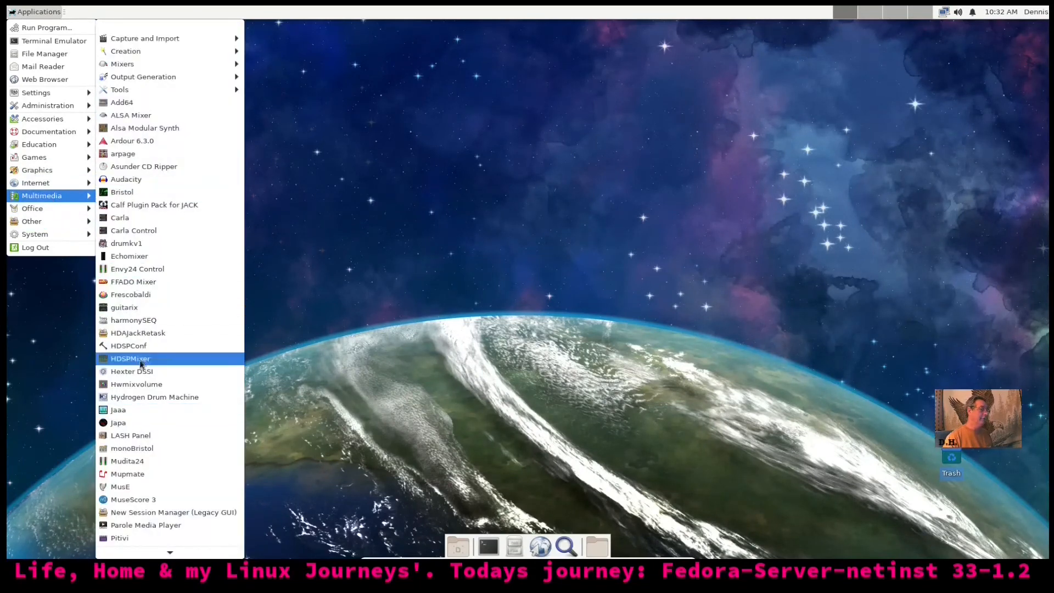
{"action": "mouse_move", "coordinate": [49, 124]}
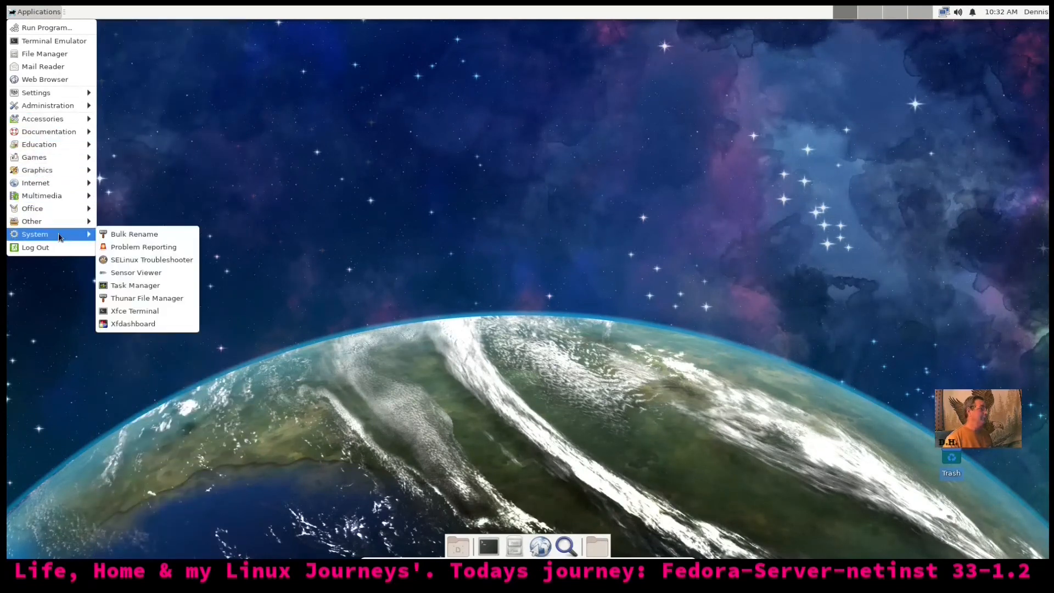
{"action": "left_click", "coordinate": [435, 210]}
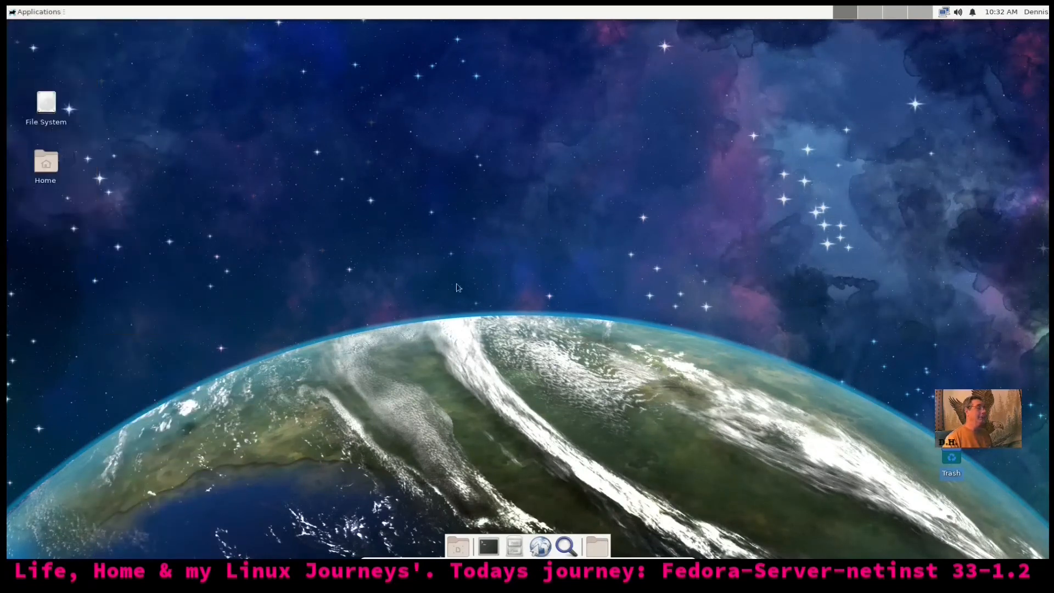
{"action": "left_click", "coordinate": [488, 546]}
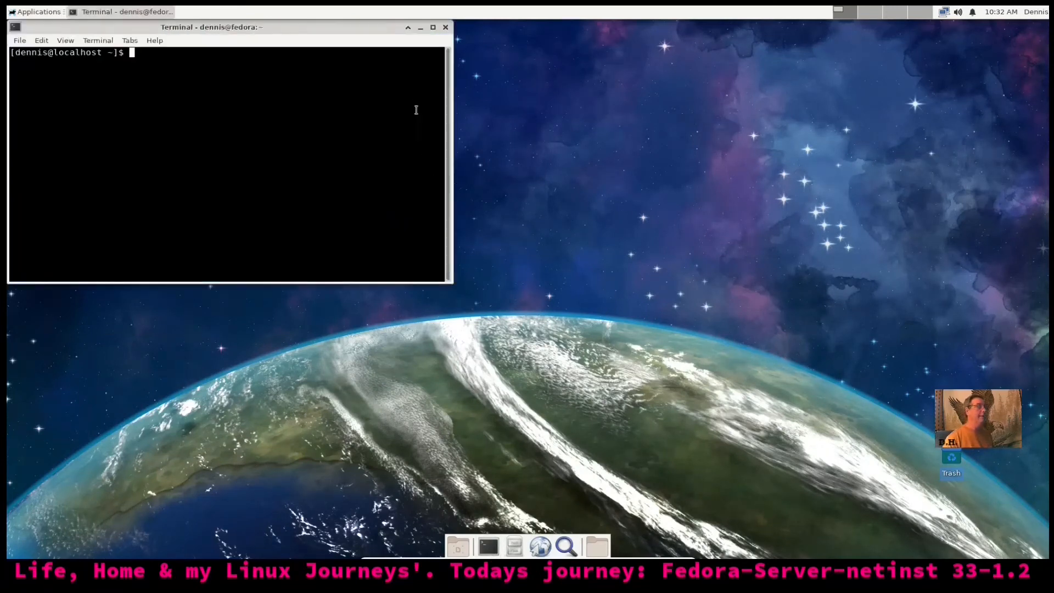
{"action": "left_click_drag", "start_coordinate": [370, 27], "coordinate": [658, 214]}
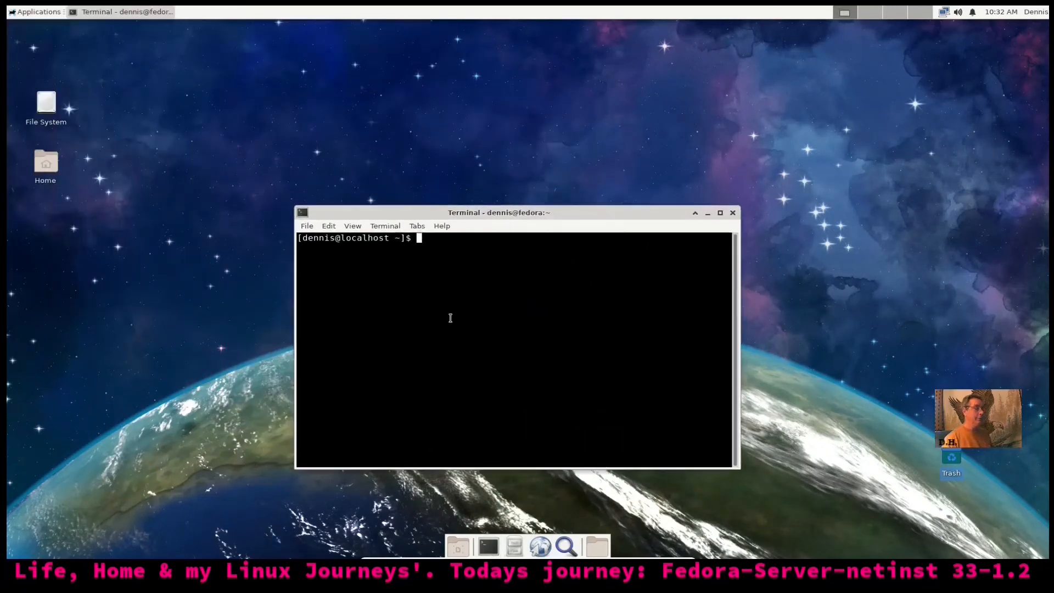
{"action": "type", "text": "df "}
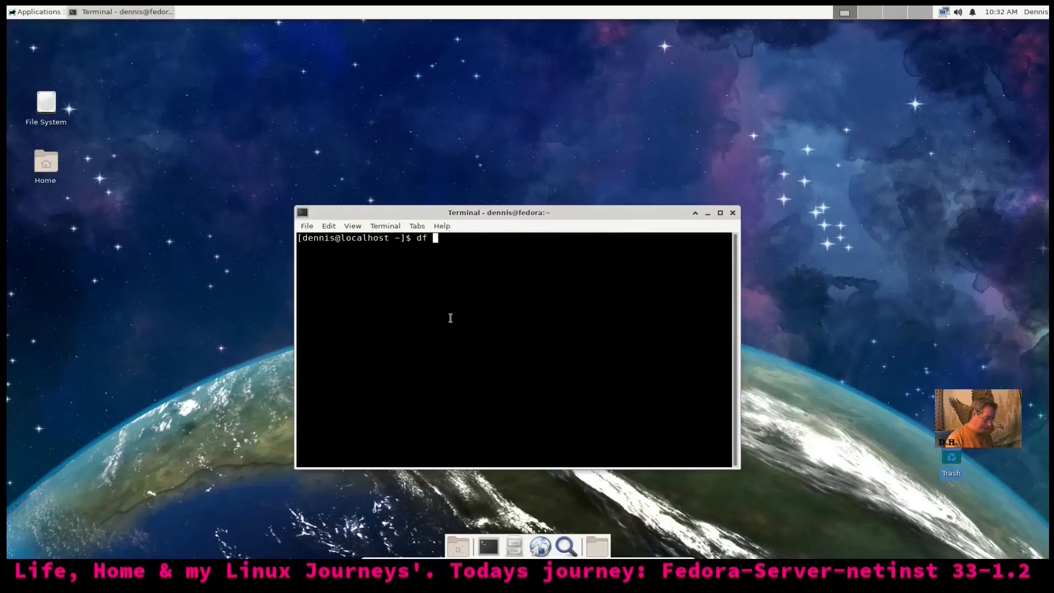
{"action": "type", "text": "-h"}
{"action": "key", "text": "Return"}
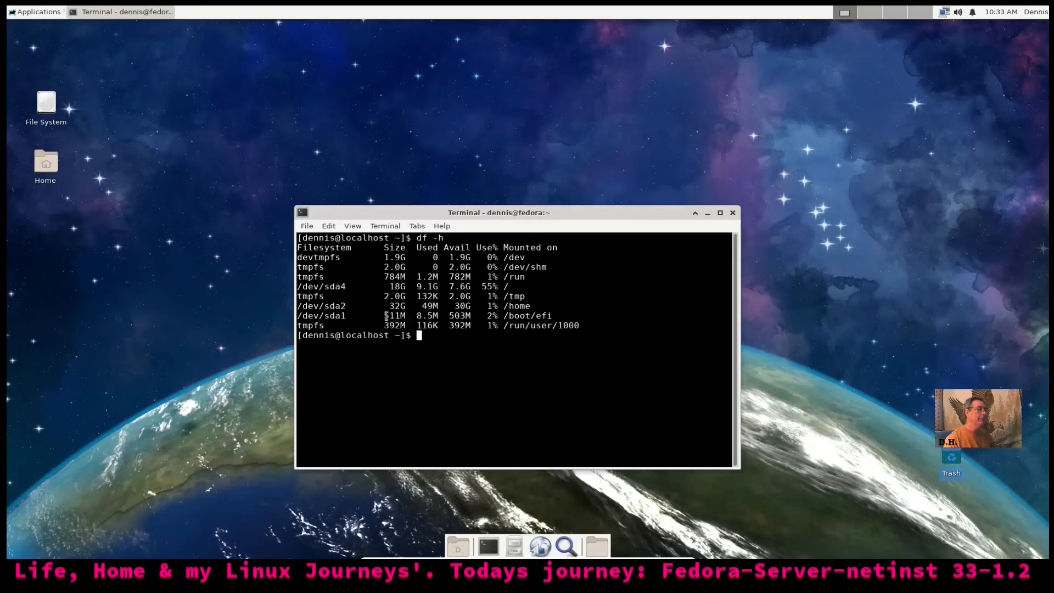
{"action": "left_click_drag", "start_coordinate": [389, 287], "coordinate": [439, 287]}
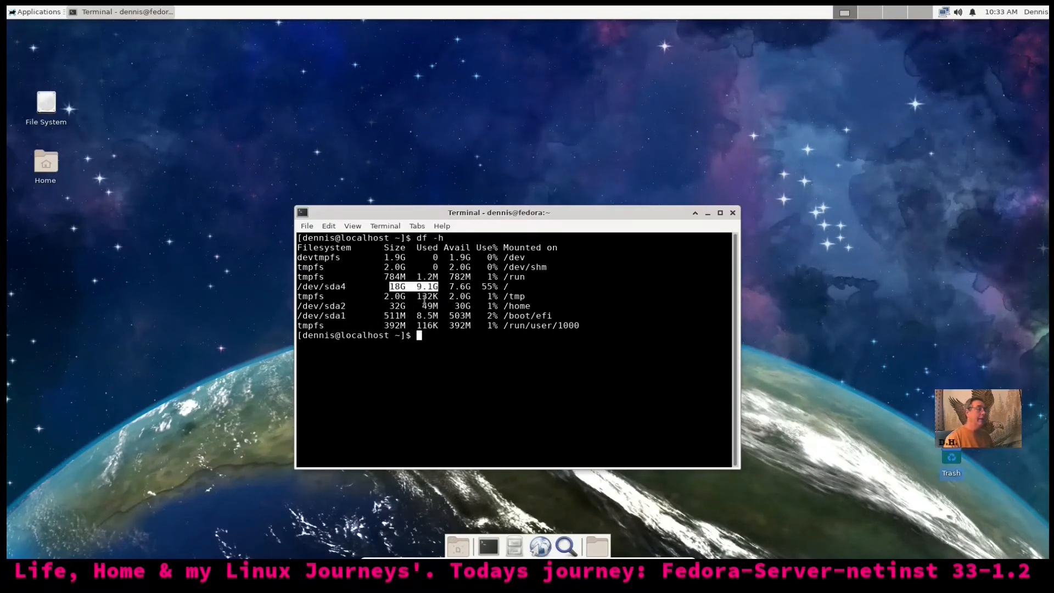
{"action": "left_click", "coordinate": [444, 352]}
{"action": "type", "text": "free"}
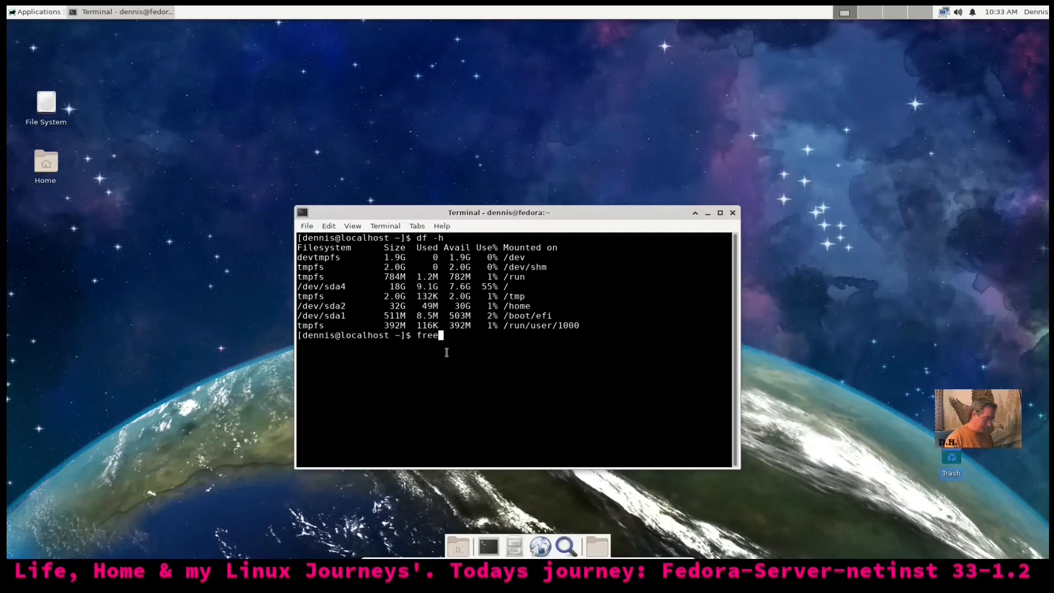
{"action": "type", "text": " -m"}
{"action": "key", "text": "Return"}
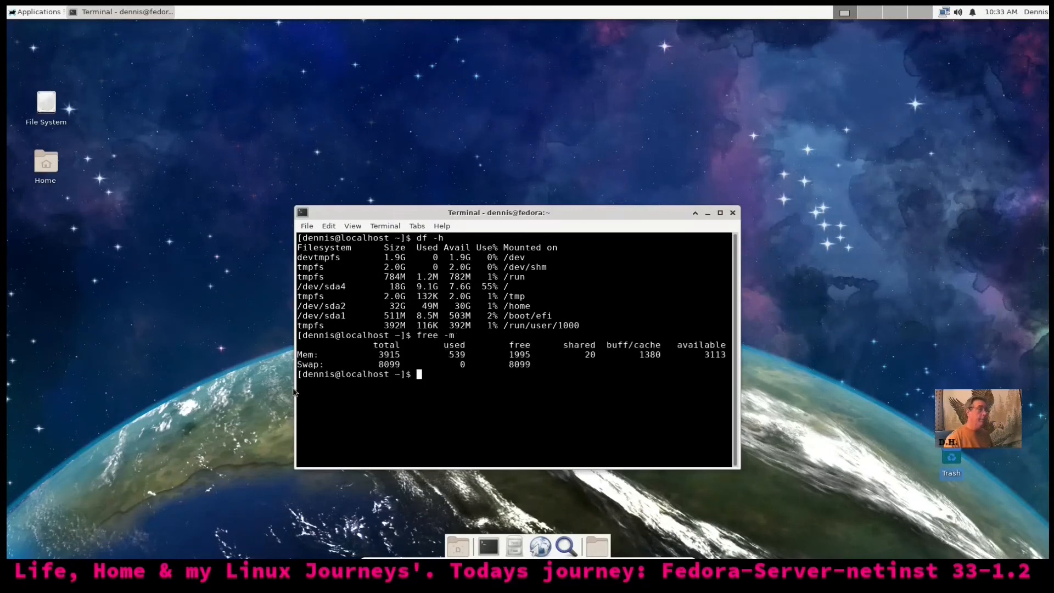
{"action": "left_click_drag", "start_coordinate": [449, 354], "coordinate": [470, 361]}
{"action": "left_click_drag", "start_coordinate": [537, 212], "coordinate": [638, 84]}
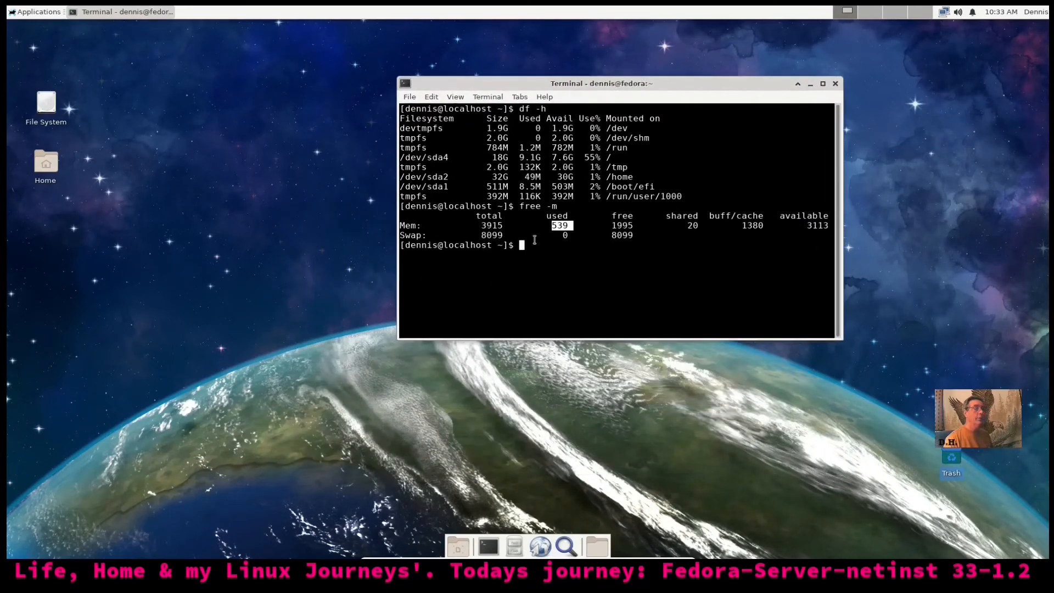
{"action": "left_click", "coordinate": [534, 273]}
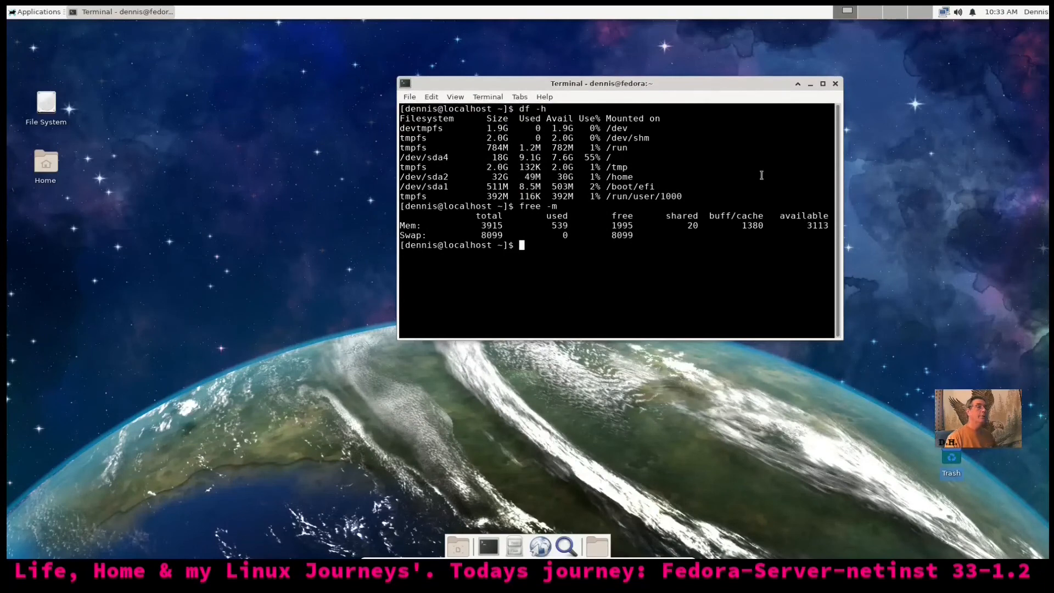
{"action": "left_click", "coordinate": [835, 84]}
Open a terminal from the dock and centre it on the desktop
{"action": "left_click", "coordinate": [10, 11]}
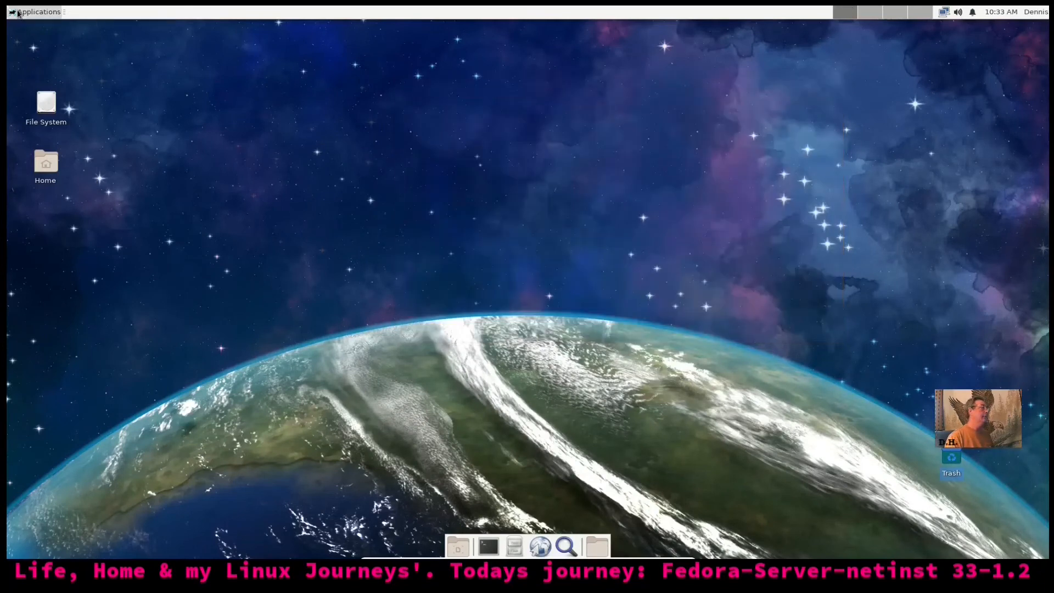
{"action": "mouse_move", "coordinate": [45, 237]}
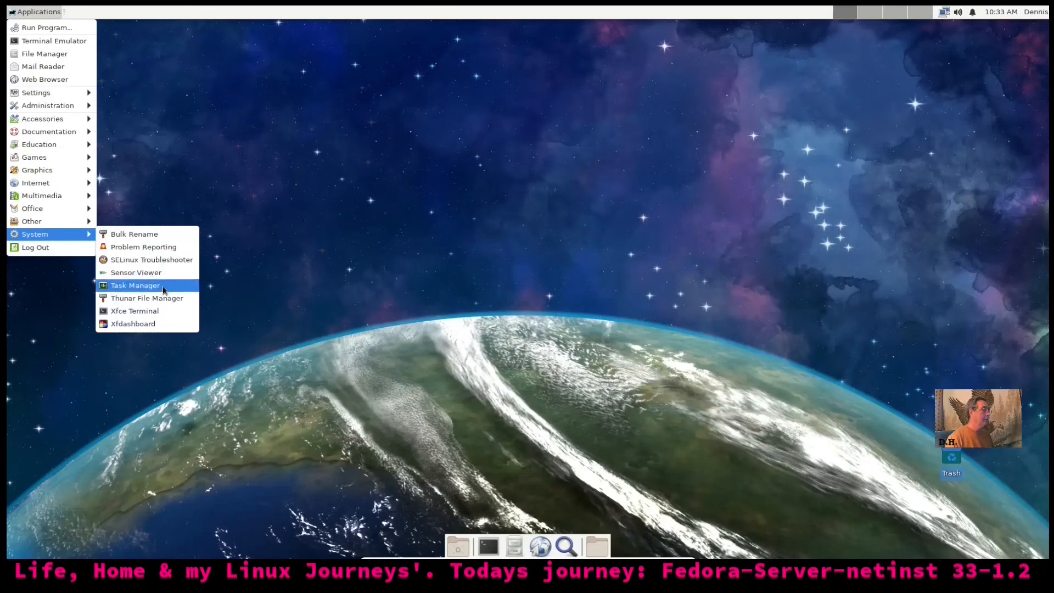
{"action": "left_click", "coordinate": [505, 558]}
{"action": "left_click", "coordinate": [488, 546]}
{"action": "left_click_drag", "start_coordinate": [375, 30], "coordinate": [706, 217]}
Try htop (not installed), run and quit top, then clear the terminal
{"action": "type", "text": "htop"}
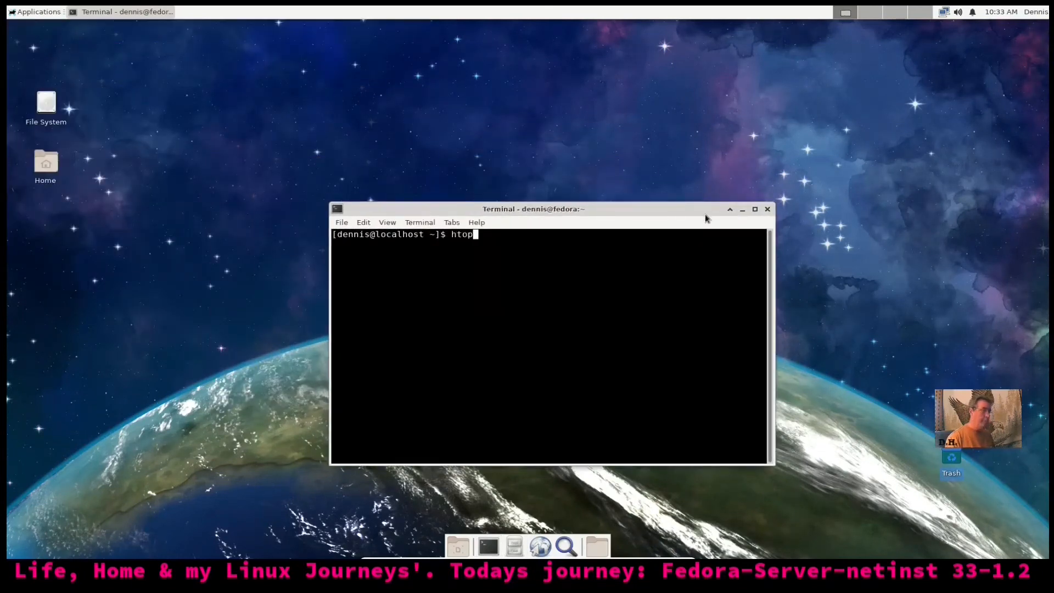
{"action": "key", "text": "Return"}
{"action": "type", "text": "top"}
{"action": "key", "text": "Return"}
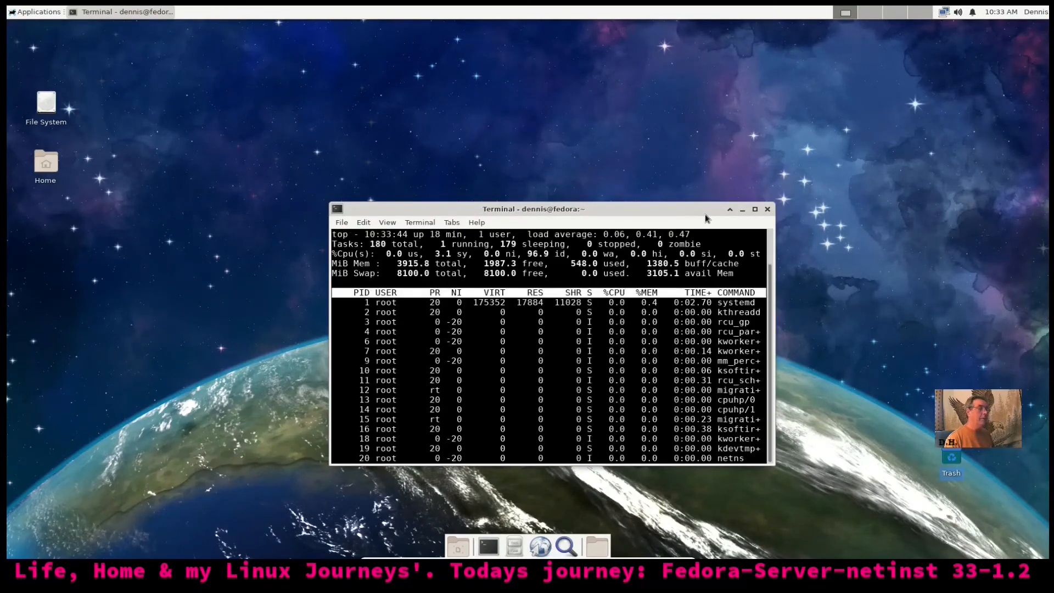
{"action": "key", "text": "q"}
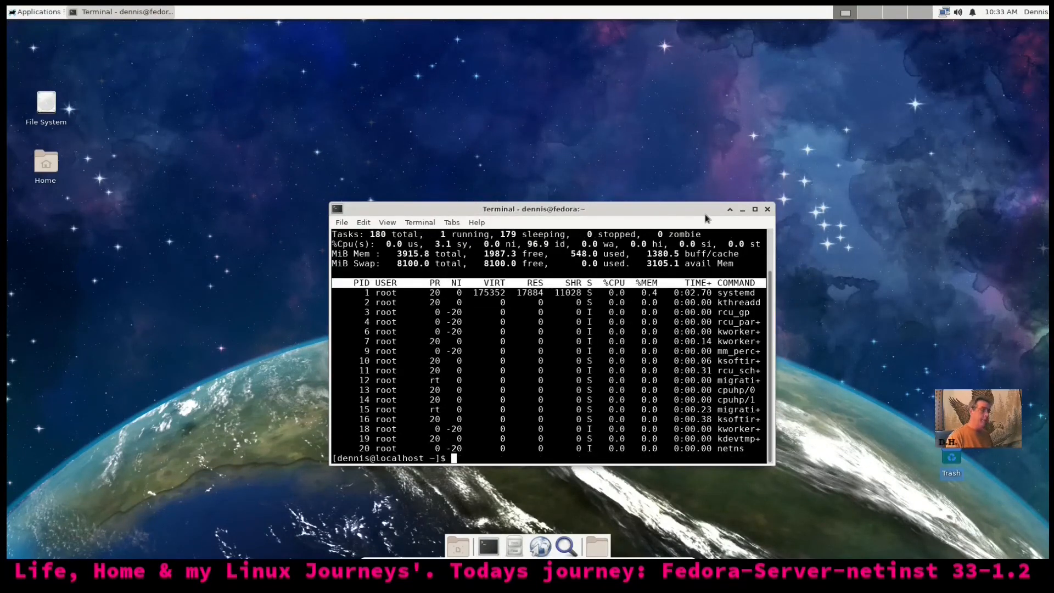
{"action": "key", "text": "ctrl+l"}
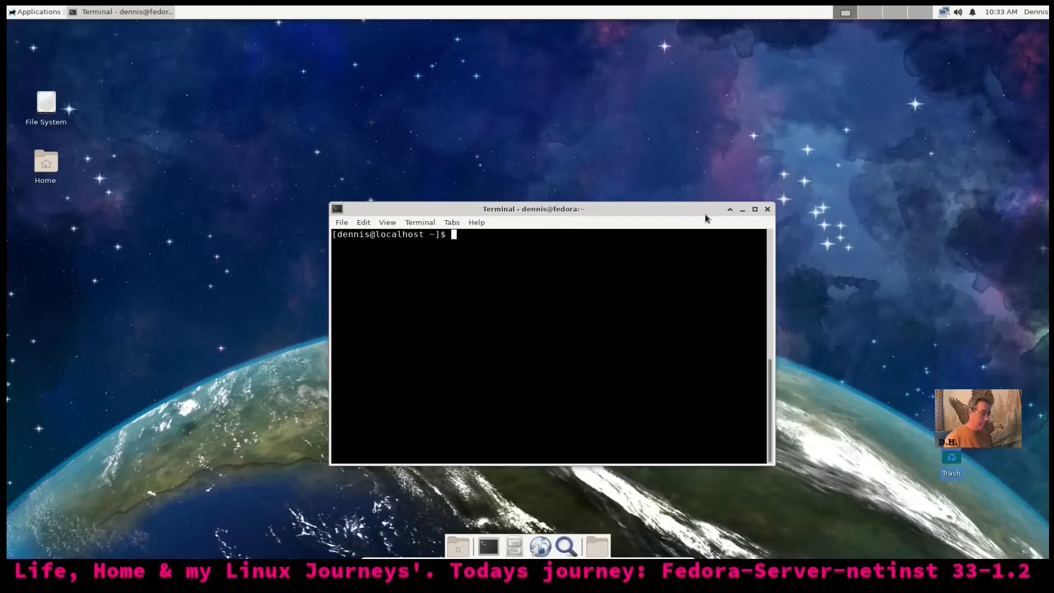
Install gnome-system-monitor with sudo dnf, entering the password and confirming with y
{"action": "type", "text": "sud"}
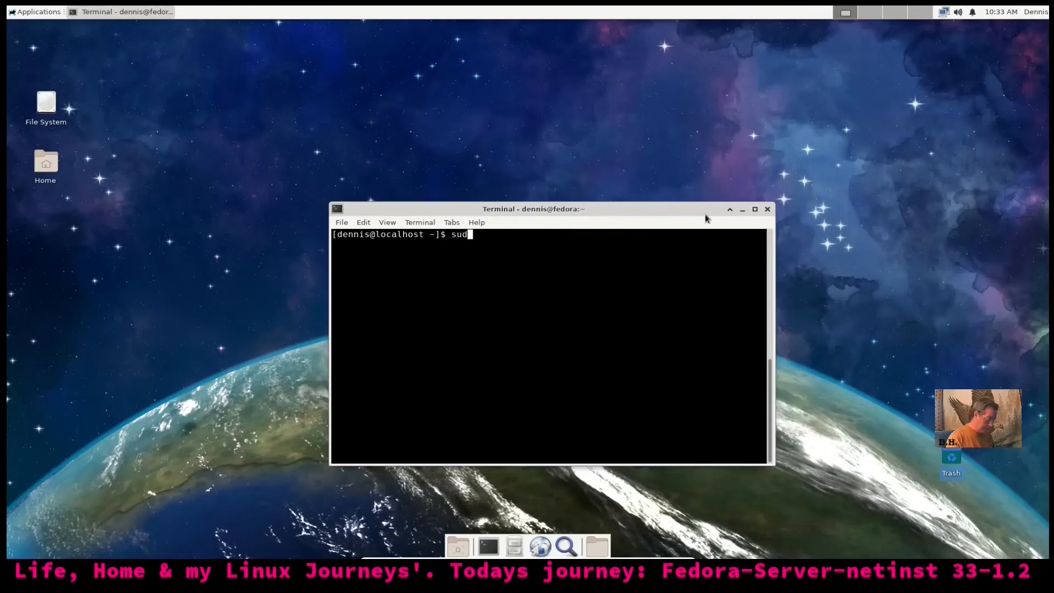
{"action": "type", "text": "o dnf"}
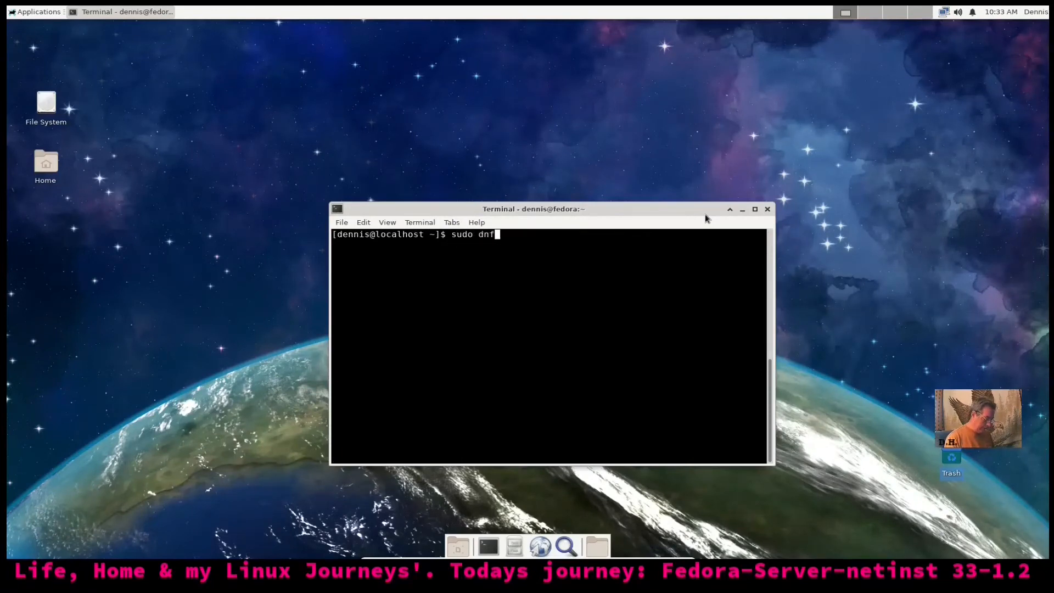
{"action": "type", "text": " insta"}
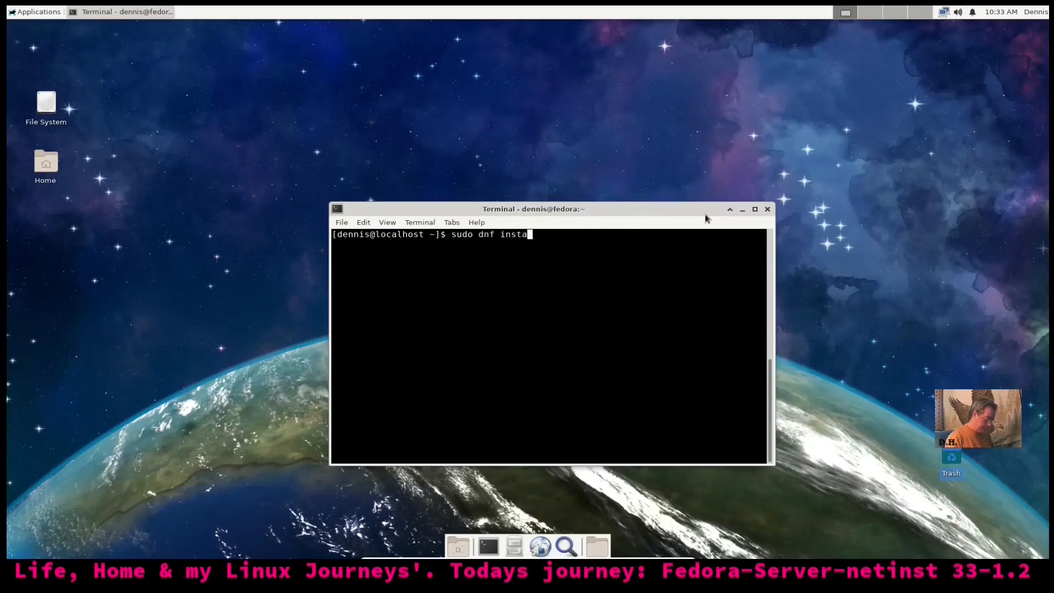
{"action": "type", "text": "ll gnome"}
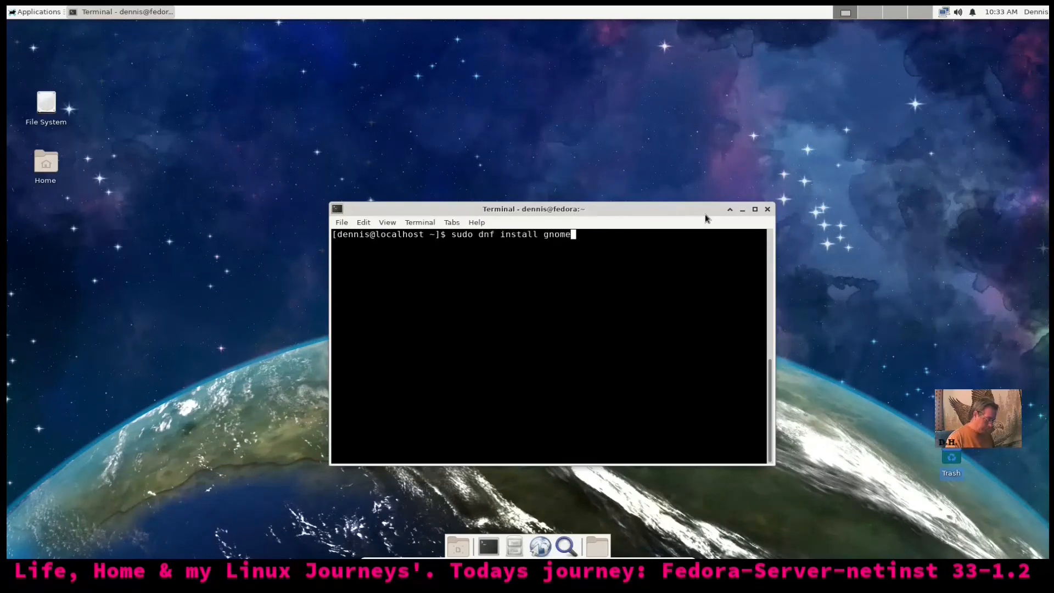
{"action": "type", "text": "-system-monitor"}
{"action": "key", "text": "Return"}
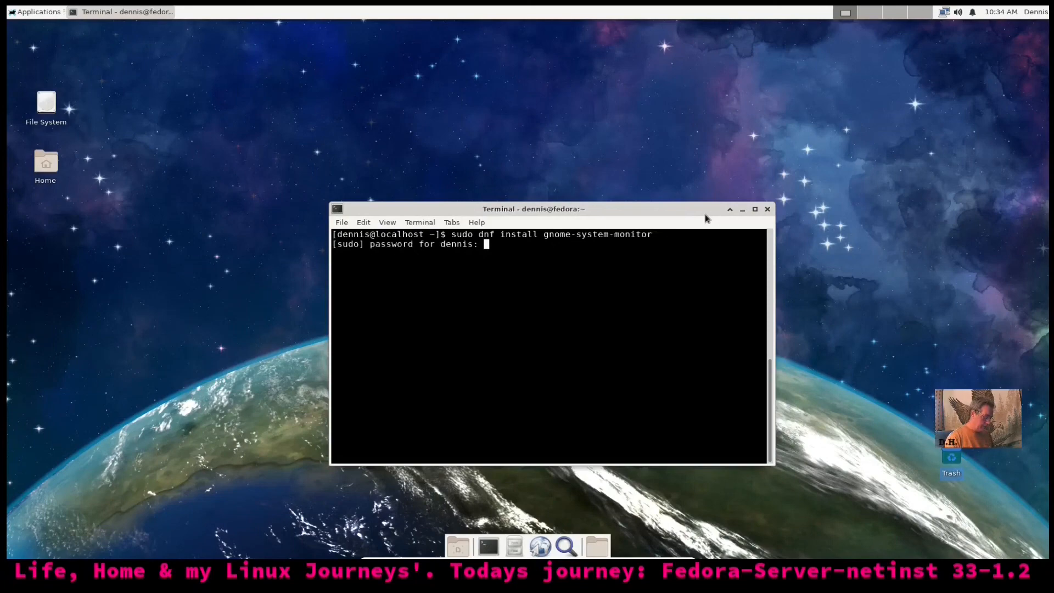
{"action": "key", "text": "Return"}
{"action": "left_click_drag", "start_coordinate": [705, 213], "coordinate": [672, 102]}
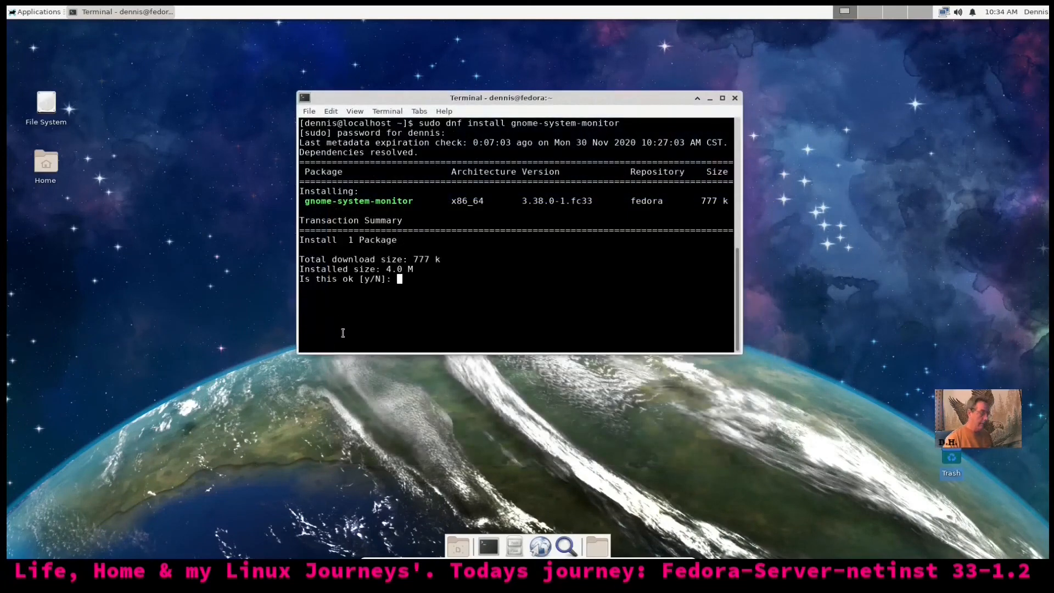
{"action": "type", "text": "y"}
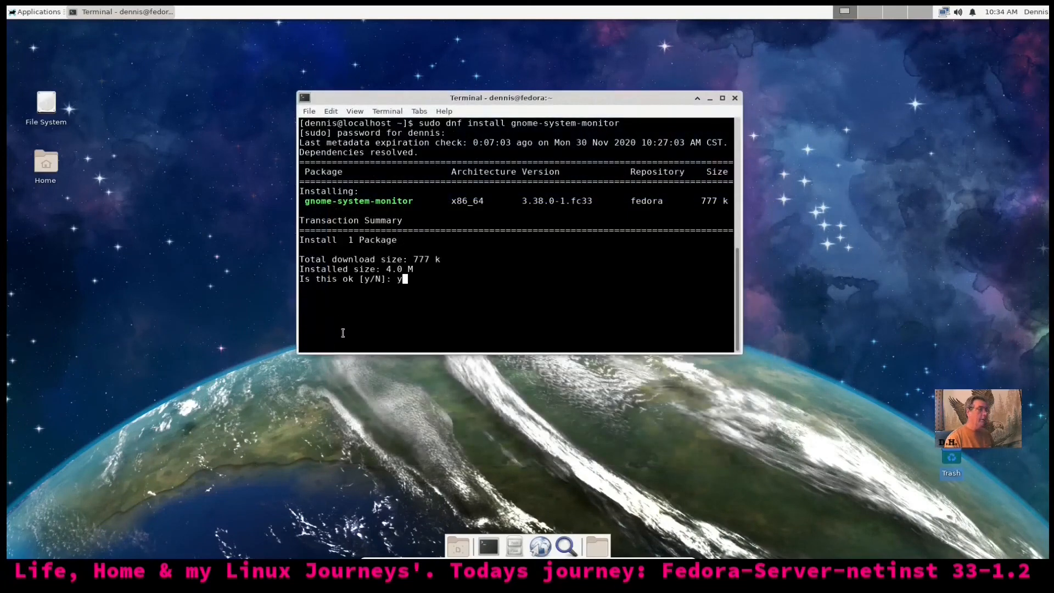
{"action": "key", "text": "Return"}
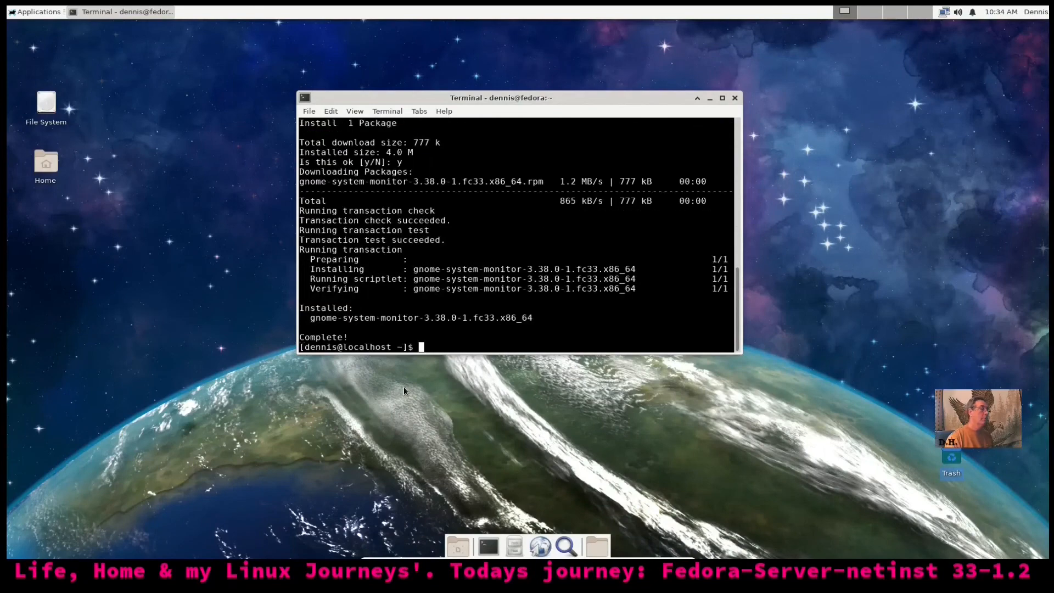
Close the install terminal and launch System Monitor from Applications > System
{"action": "left_click", "coordinate": [734, 98]}
{"action": "left_click", "coordinate": [17, 11]}
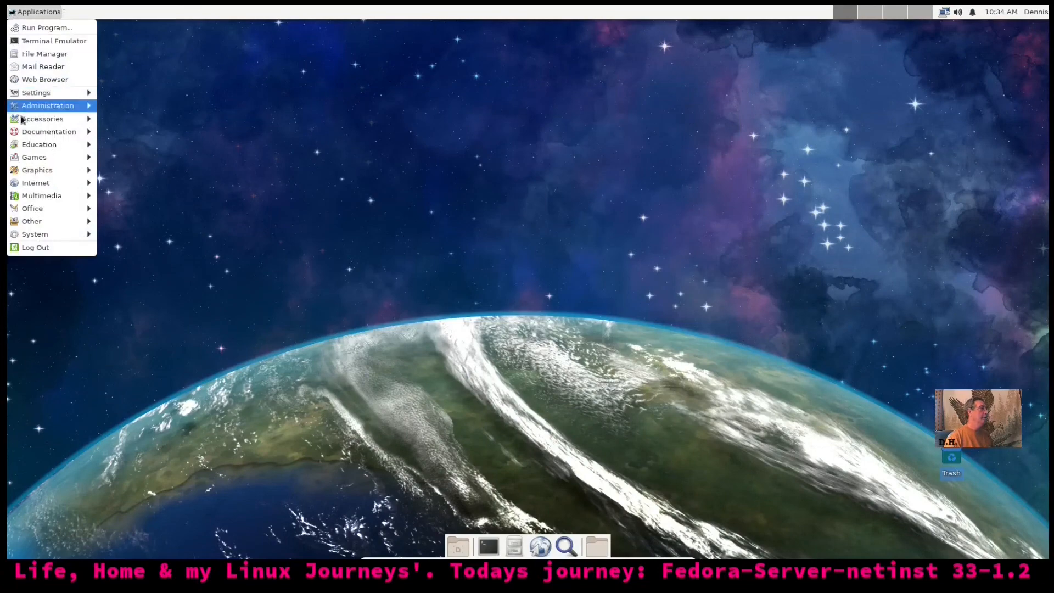
{"action": "mouse_move", "coordinate": [50, 236]}
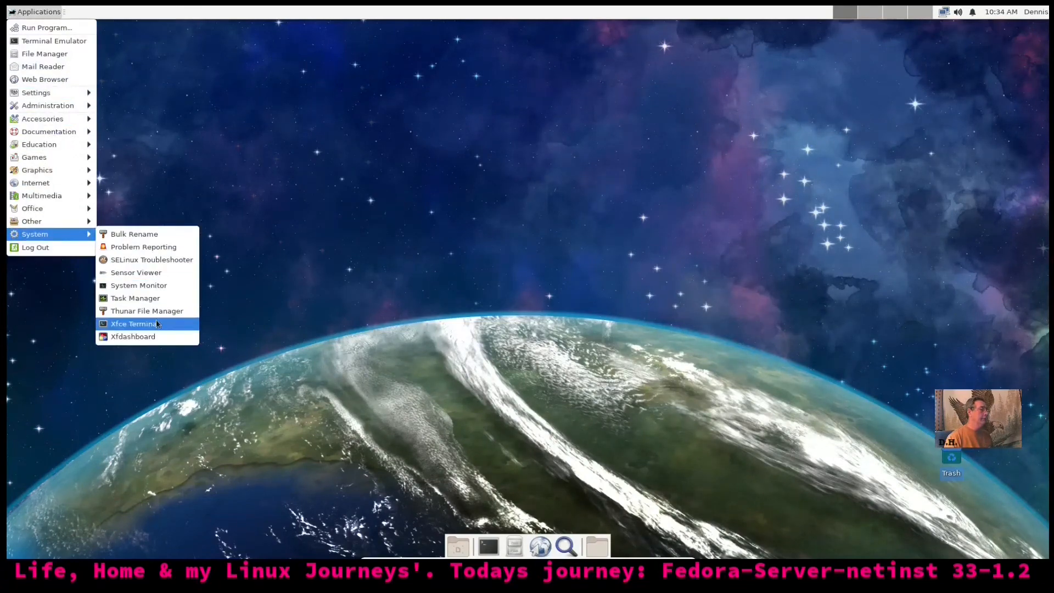
{"action": "left_click", "coordinate": [157, 290]}
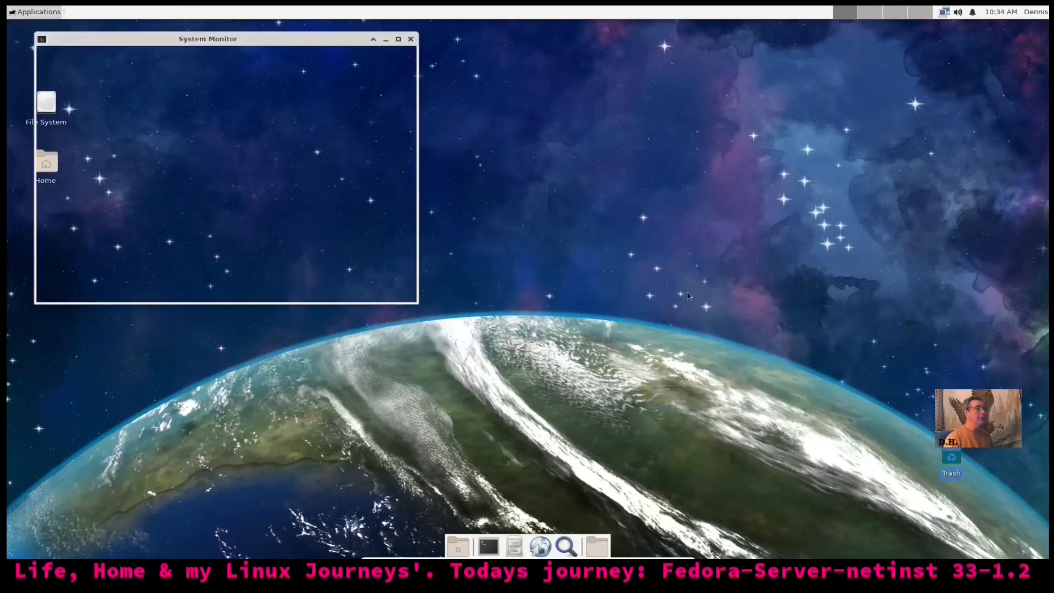
Centre System Monitor, view its Resources graphs, close it, and open a new terminal
{"action": "left_click_drag", "start_coordinate": [313, 40], "coordinate": [544, 140]}
{"action": "left_click", "coordinate": [546, 203]}
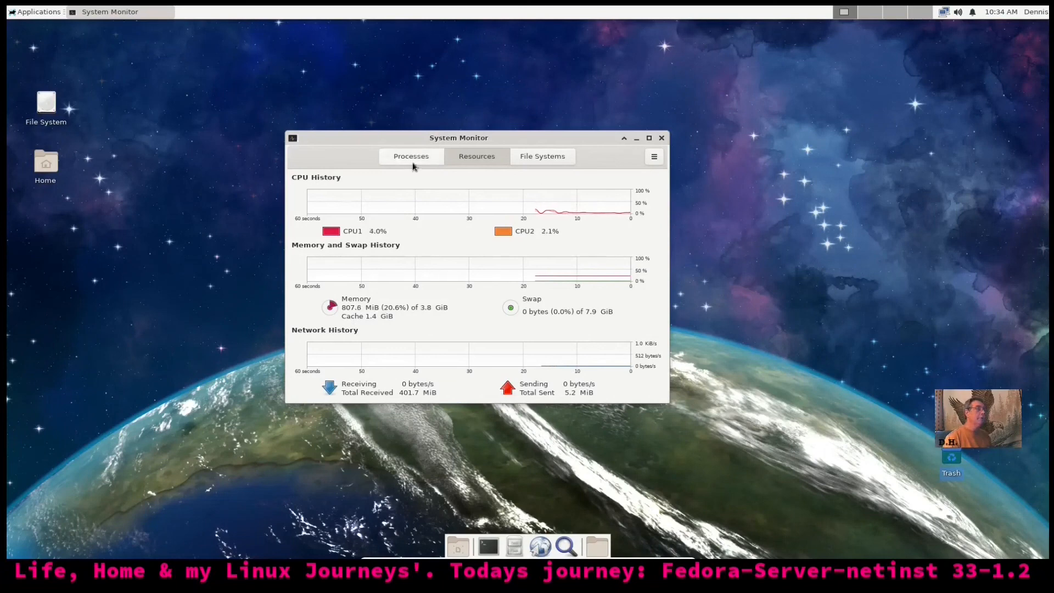
{"action": "left_click", "coordinate": [662, 138]}
{"action": "left_click", "coordinate": [490, 547]}
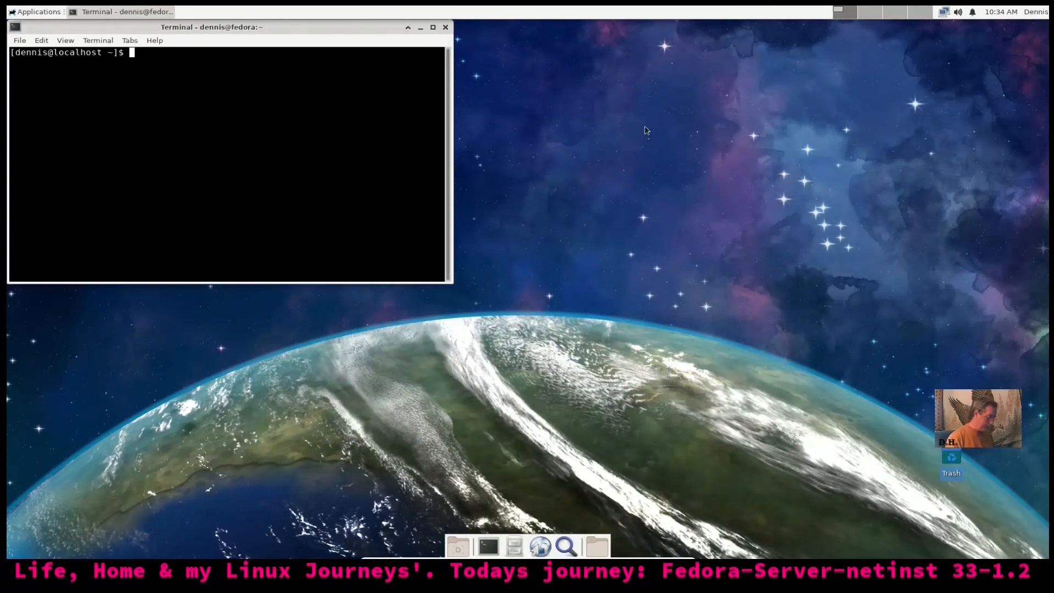
Install bashtop with sudo dnf install bashtop, entering the password and confirming with y
{"action": "type", "text": "sudo dnf install gnome-system-monitor"}
{"action": "key", "text": "BackSpace"}
{"action": "key", "text": "BackSpace"}
{"action": "key", "text": "BackSpace"}
{"action": "key", "text": "BackSpace"}
{"action": "key", "text": "BackSpace"}
{"action": "key", "text": "BackSpace"}
{"action": "key", "text": "BackSpace"}
{"action": "key", "text": "BackSpace"}
{"action": "key", "text": "BackSpace"}
{"action": "key", "text": "BackSpace"}
{"action": "key", "text": "BackSpace"}
{"action": "key", "text": "BackSpace"}
{"action": "key", "text": "BackSpace"}
{"action": "key", "text": "BackSpace"}
{"action": "key", "text": "BackSpace"}
{"action": "key", "text": "BackSpace"}
{"action": "key", "text": "BackSpace"}
{"action": "key", "text": "BackSpace"}
{"action": "key", "text": "BackSpace"}
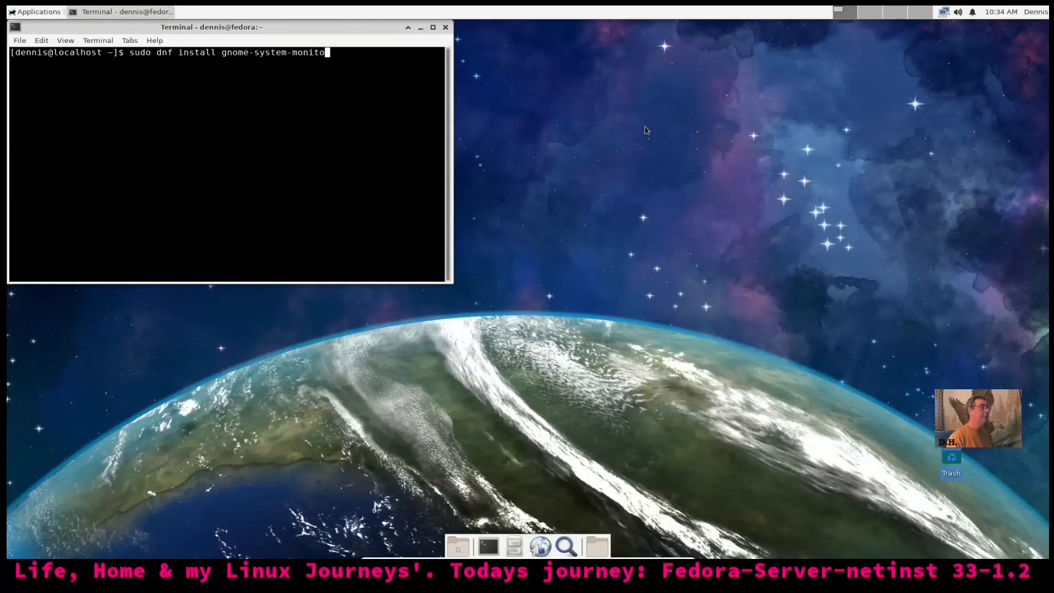
{"action": "key", "text": "BackSpace"}
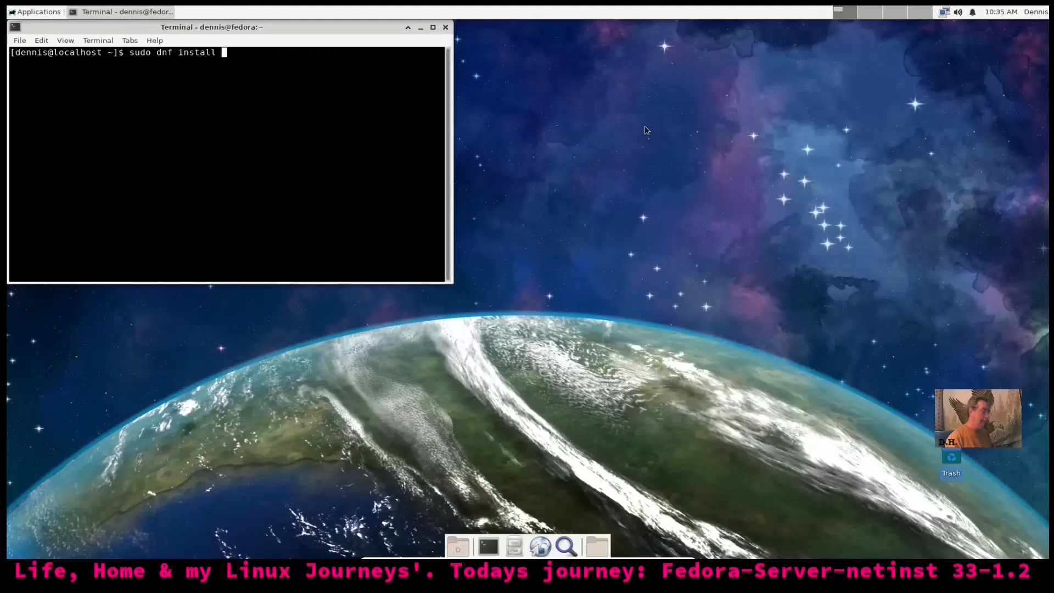
{"action": "type", "text": "bashtop"}
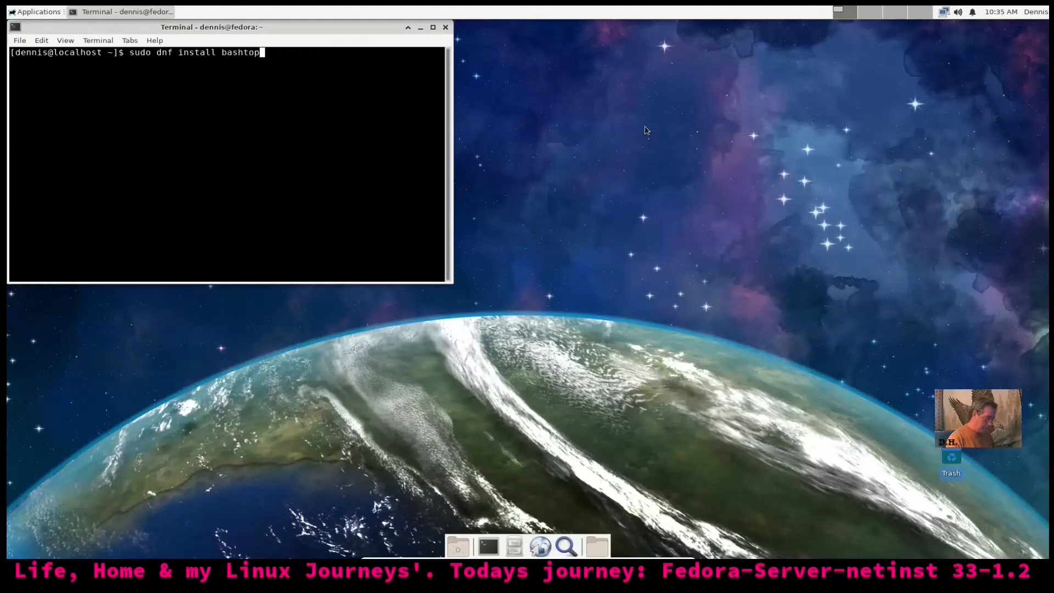
{"action": "key", "text": "Return"}
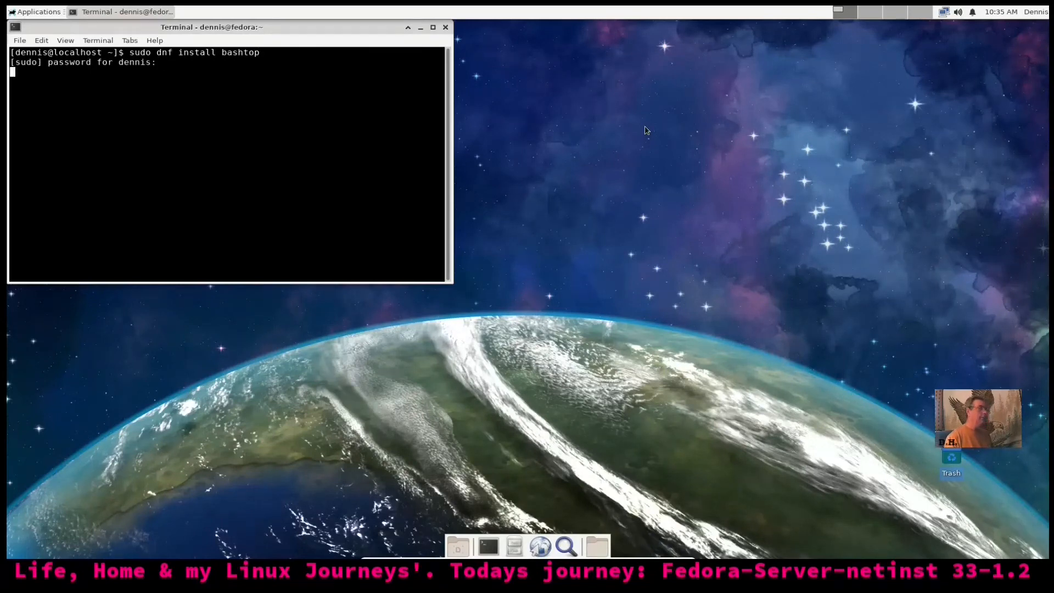
{"action": "key", "text": "Return"}
{"action": "left_click_drag", "start_coordinate": [353, 35], "coordinate": [553, 118]}
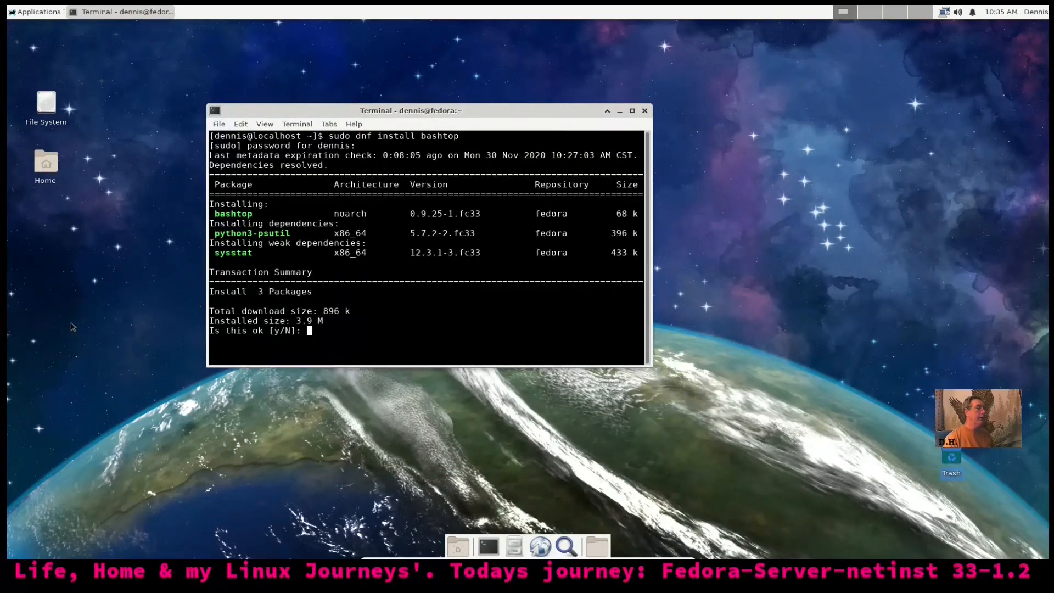
{"action": "type", "text": "y"}
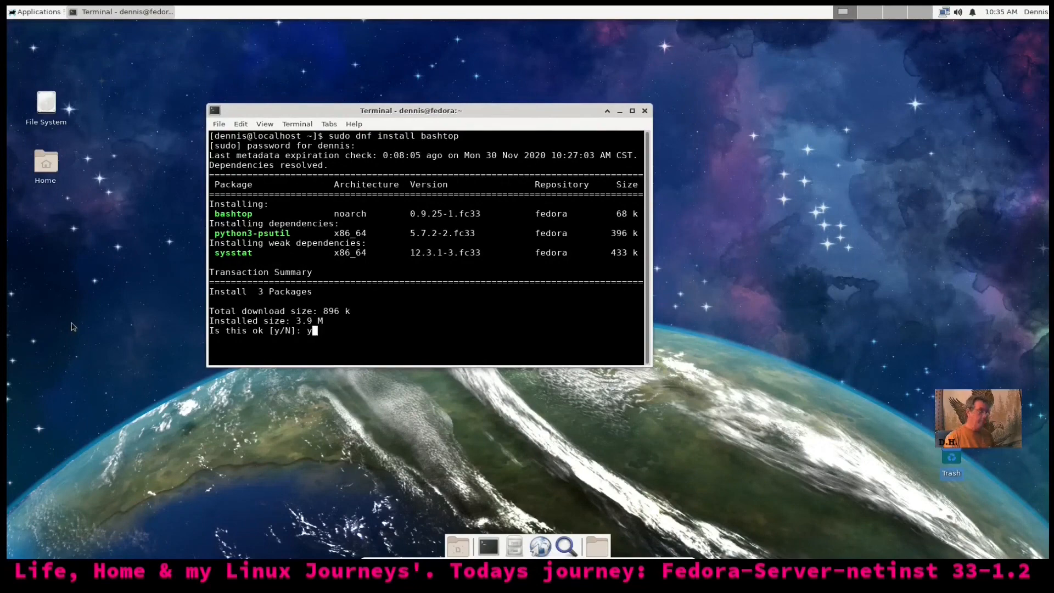
{"action": "key", "text": "Return"}
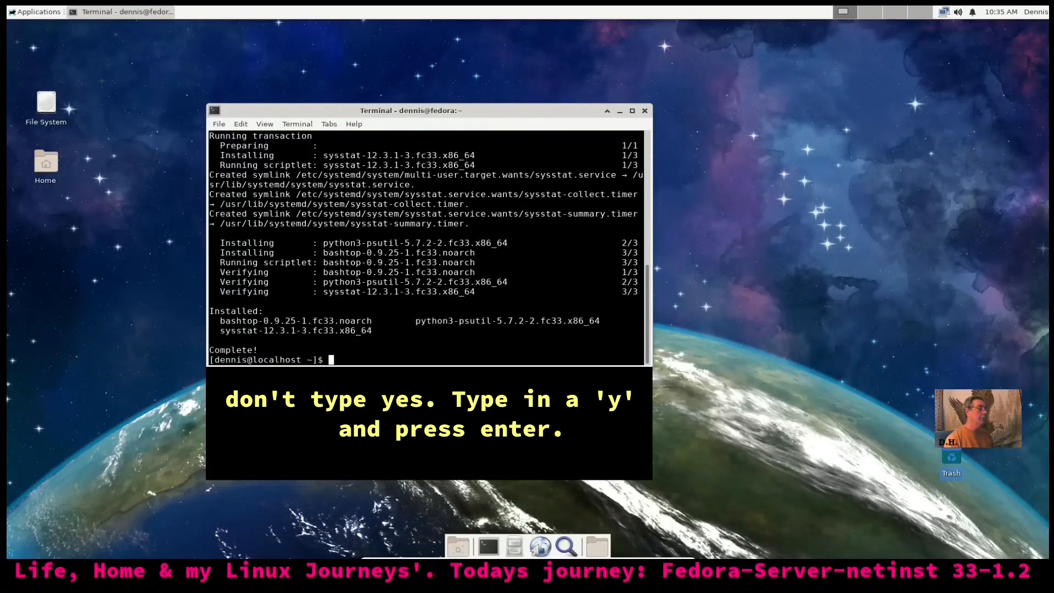
Edit the recalled command into sudo dnf install neofetch and run it
{"action": "key", "text": "Up"}
{"action": "key", "text": "BackSpace"}
{"action": "key", "text": "BackSpace"}
{"action": "key", "text": "BackSpace"}
{"action": "key", "text": "BackSpace"}
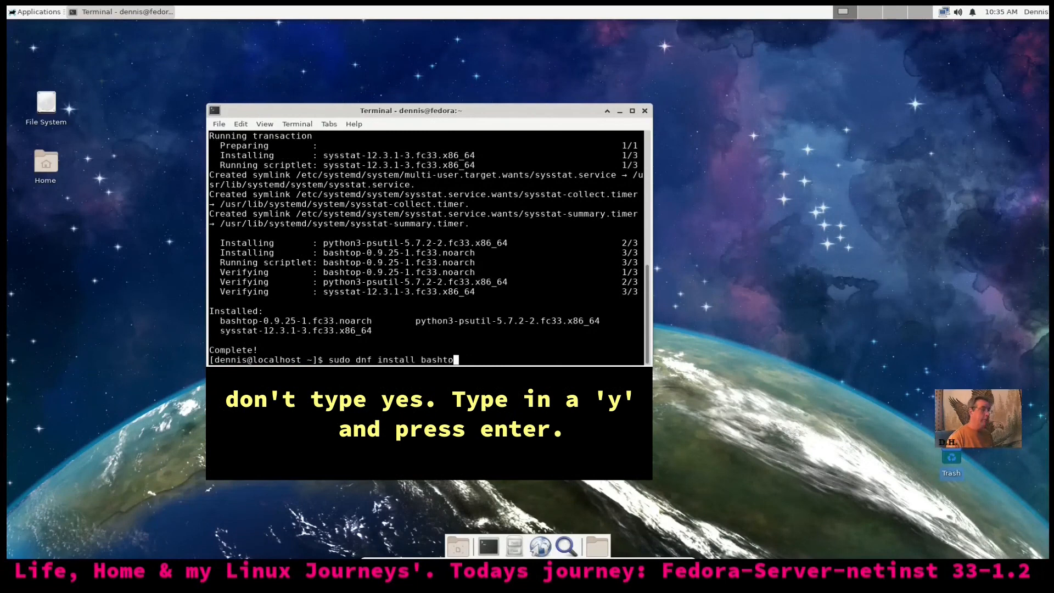
{"action": "key", "text": "BackSpace"}
{"action": "key", "text": "BackSpace"}
{"action": "key", "text": "BackSpace"}
{"action": "type", "text": "neofetch"}
{"action": "key", "text": "Return"}
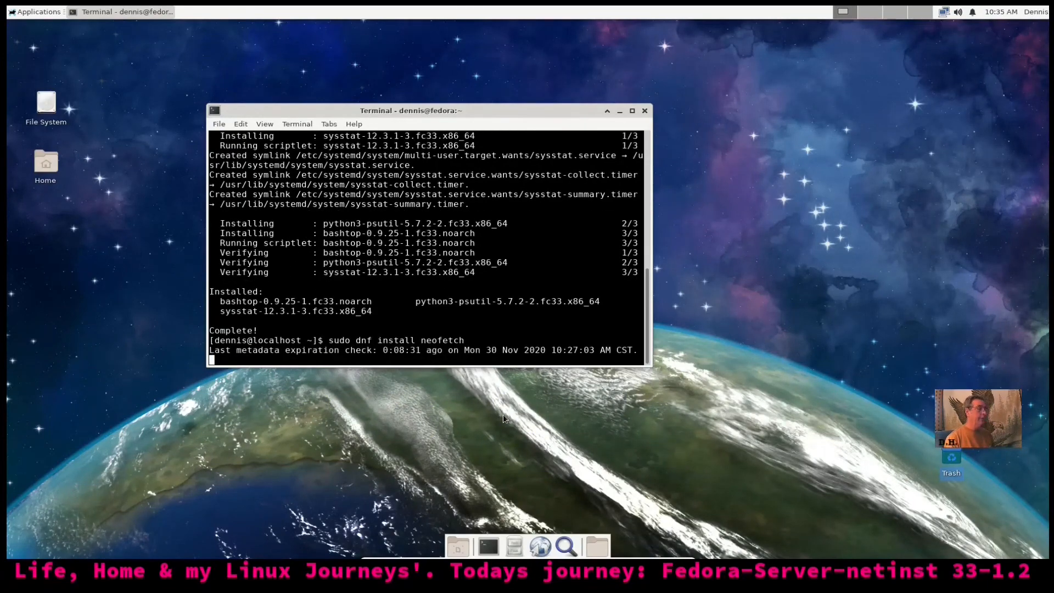
Confirm the neofetch install, run neofetch to show the Fedora 33 summary, then launch bashtop
{"action": "type", "text": "y"}
{"action": "key", "text": "Return"}
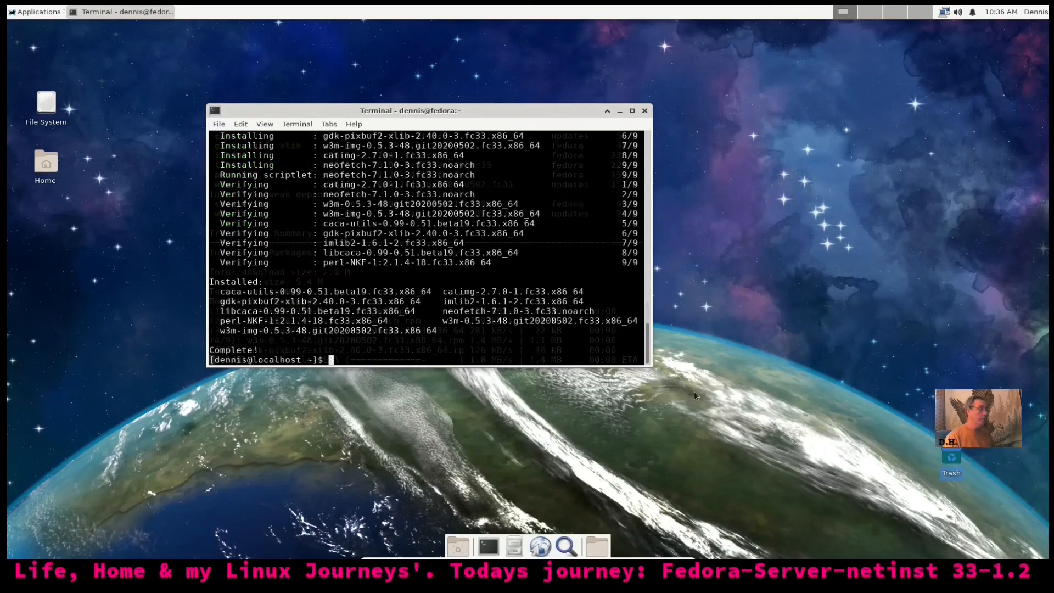
{"action": "type", "text": "neo"}
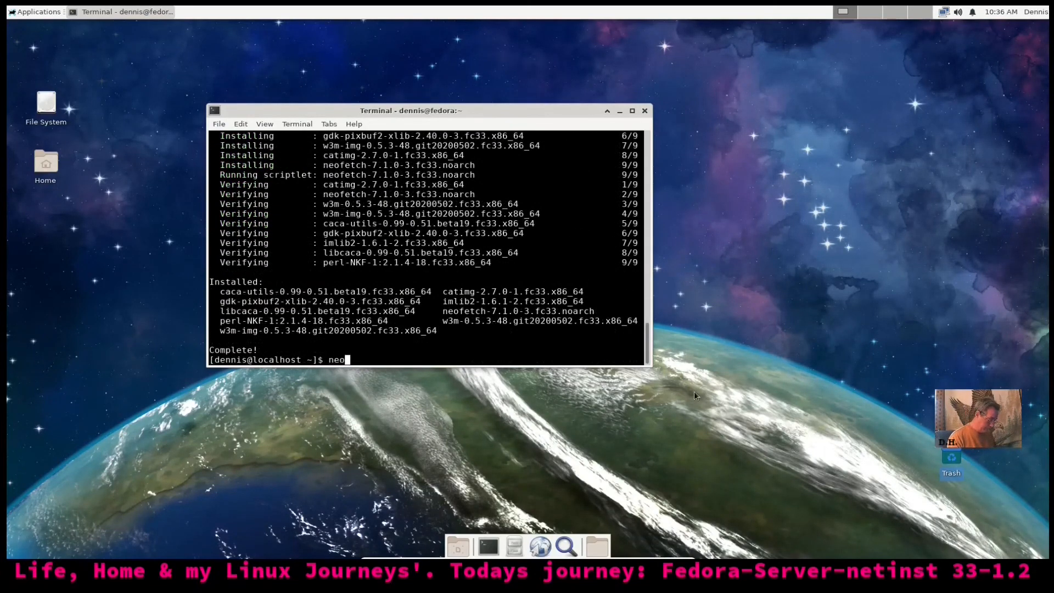
{"action": "type", "text": "fetch"}
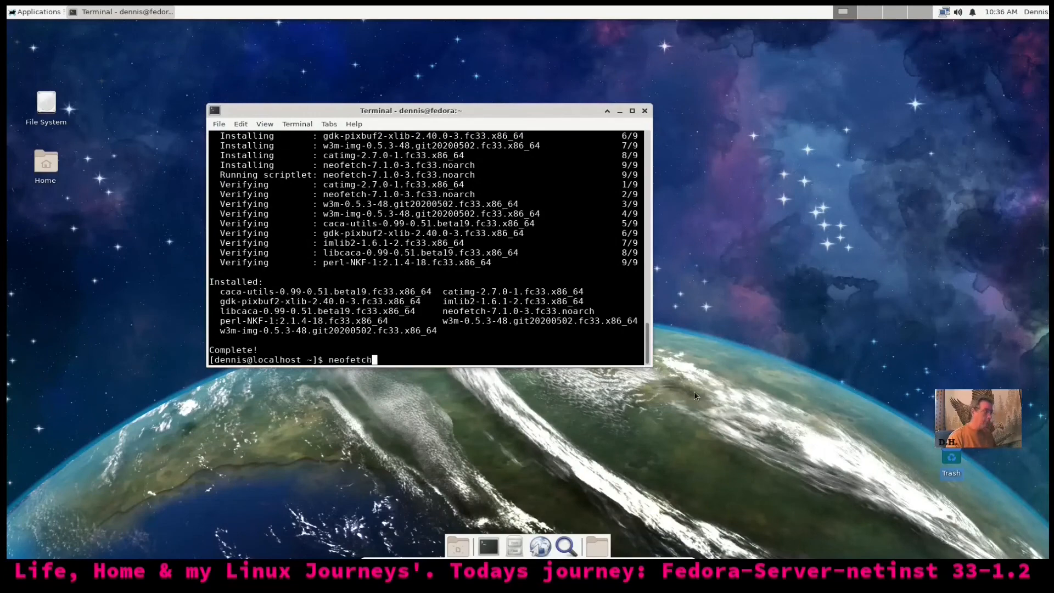
{"action": "key", "text": "Return"}
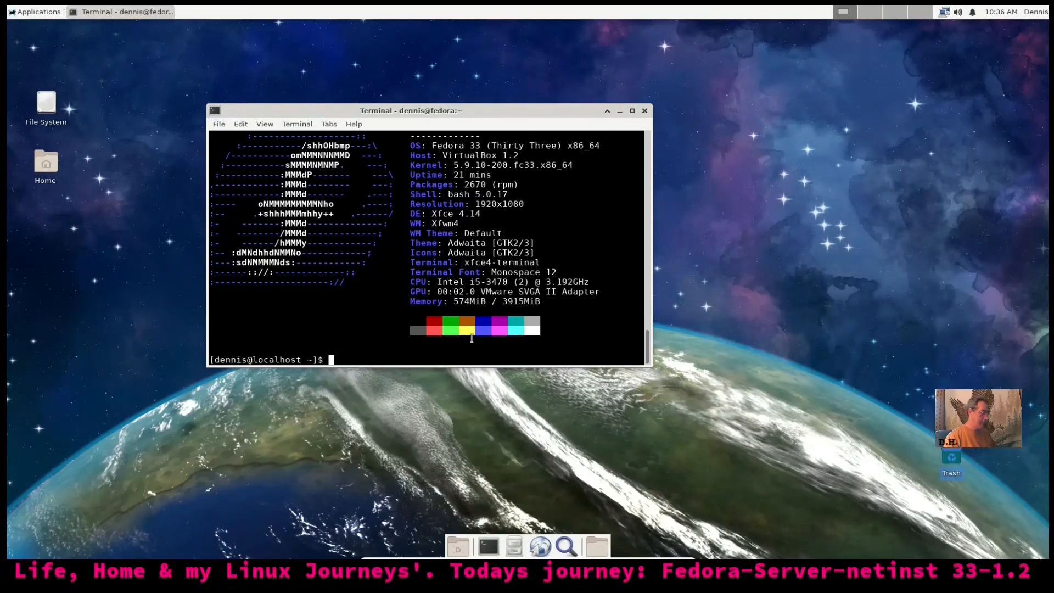
{"action": "type", "text": "bas"}
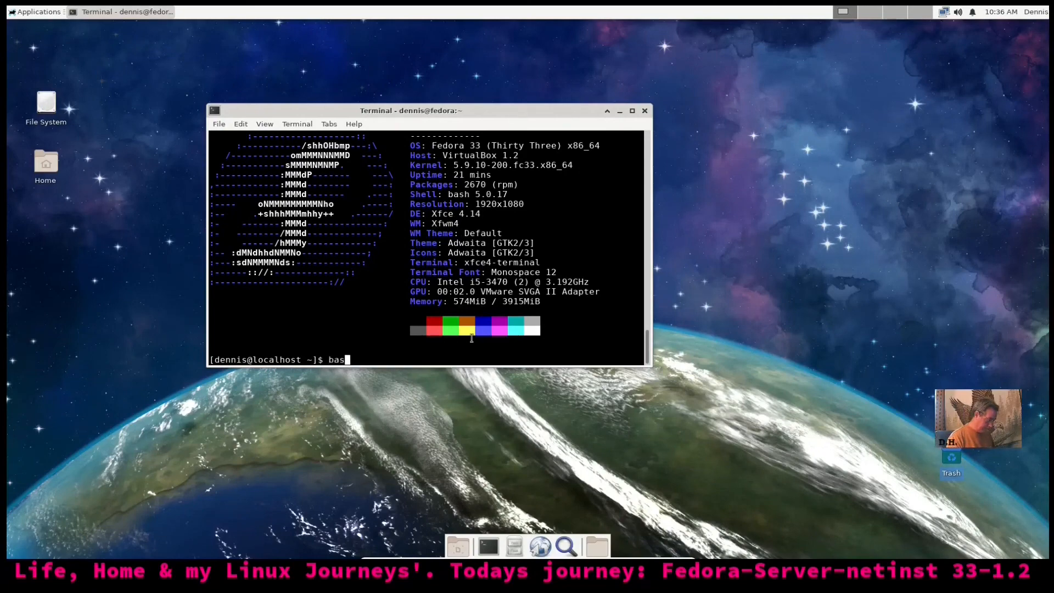
{"action": "type", "text": "htop"}
{"action": "key", "text": "Return"}
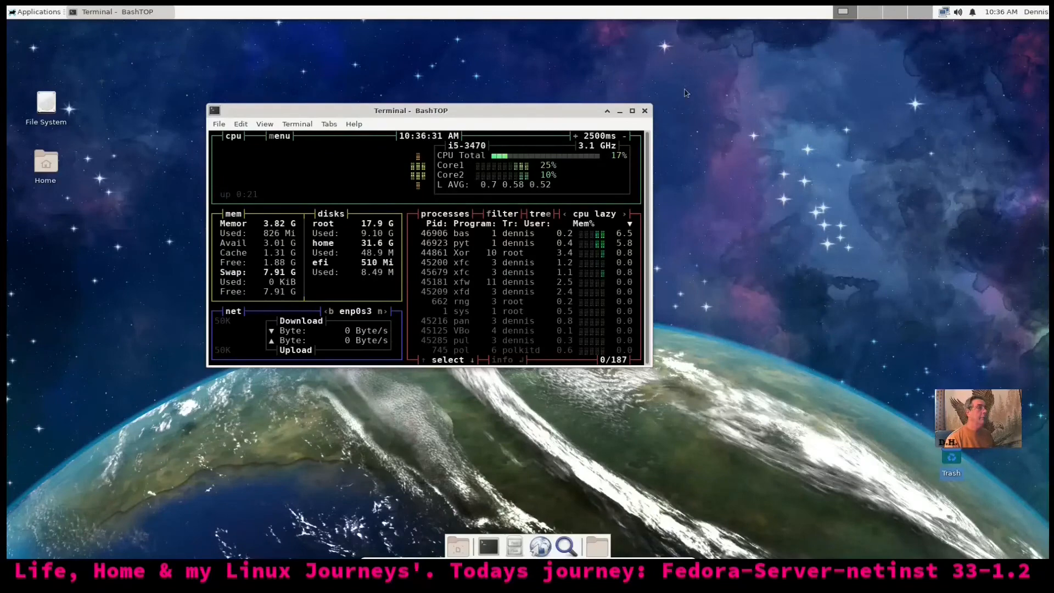
Maximize the BashTOP terminal, cancel the close warning, and restore it to its smaller size
{"action": "left_click", "coordinate": [632, 110]}
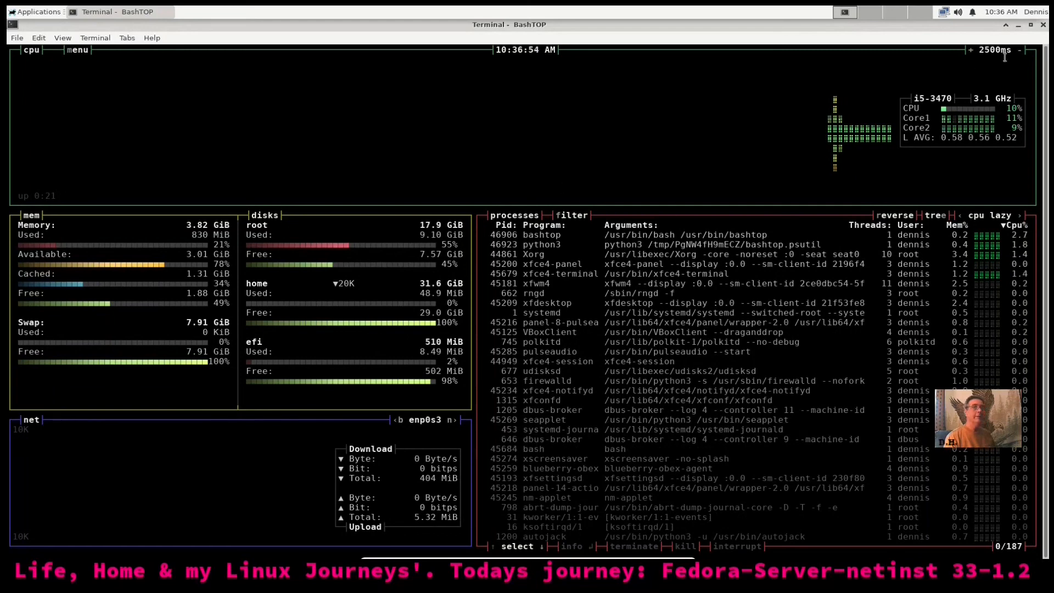
{"action": "left_click", "coordinate": [1043, 25]}
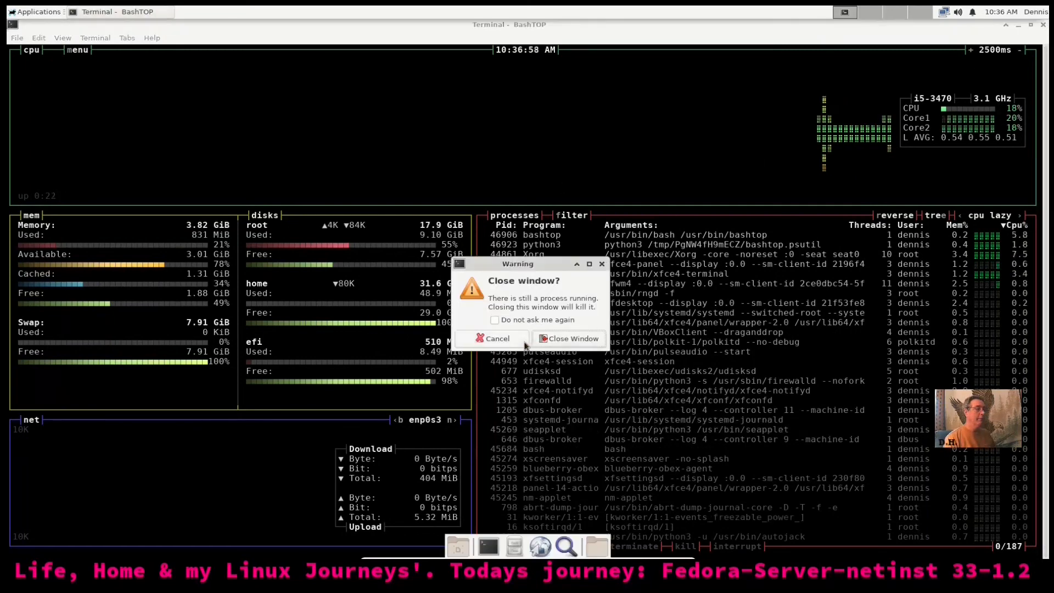
{"action": "left_click", "coordinate": [494, 339]}
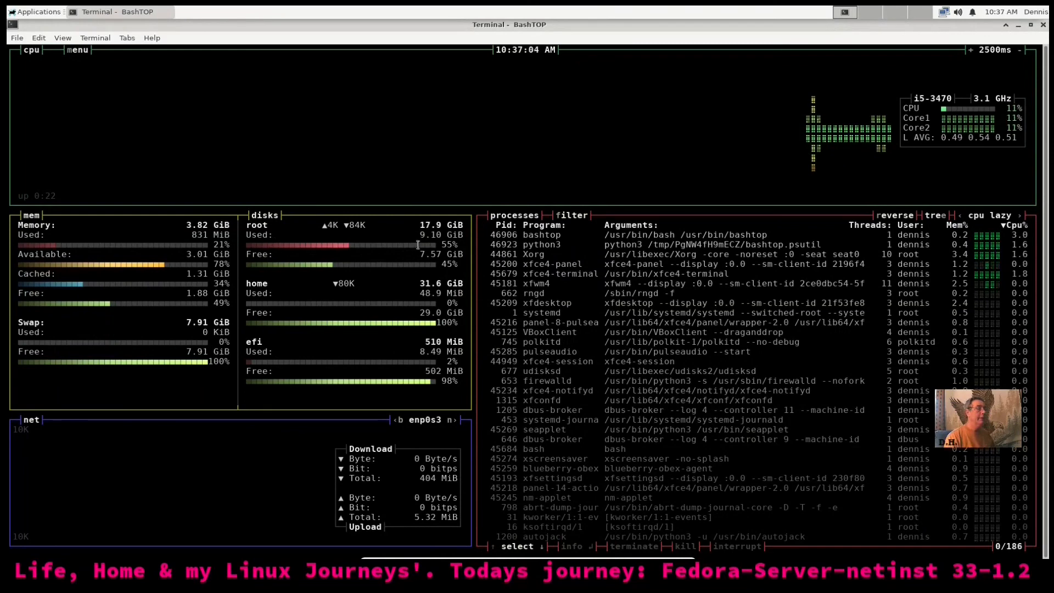
{"action": "left_click", "coordinate": [1030, 24]}
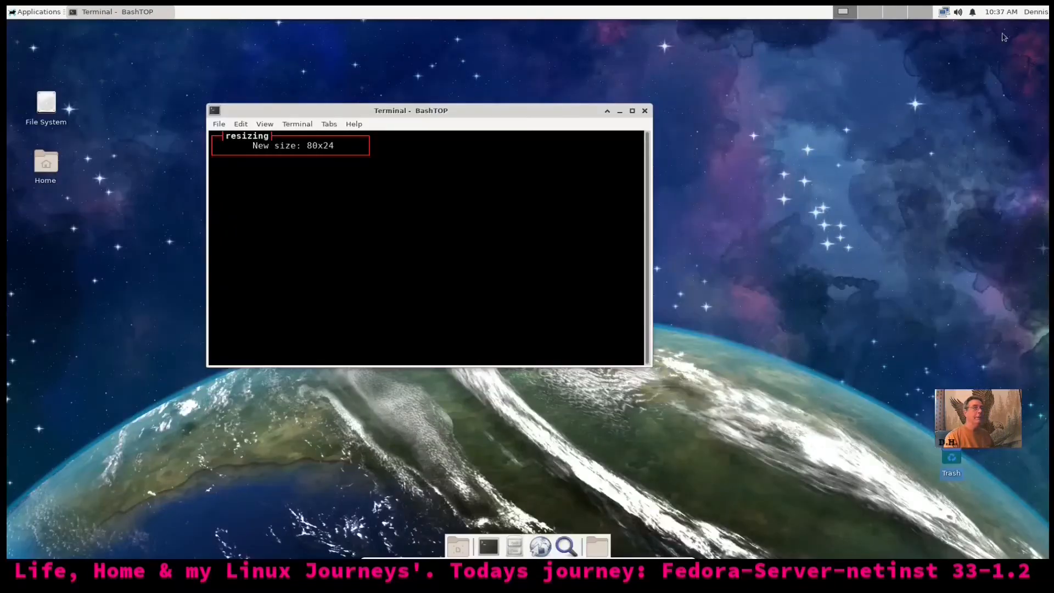
Close the BashTOP terminal with Close Window and take the VM out of full-screen with Right Ctrl+F
{"action": "left_click", "coordinate": [645, 112]}
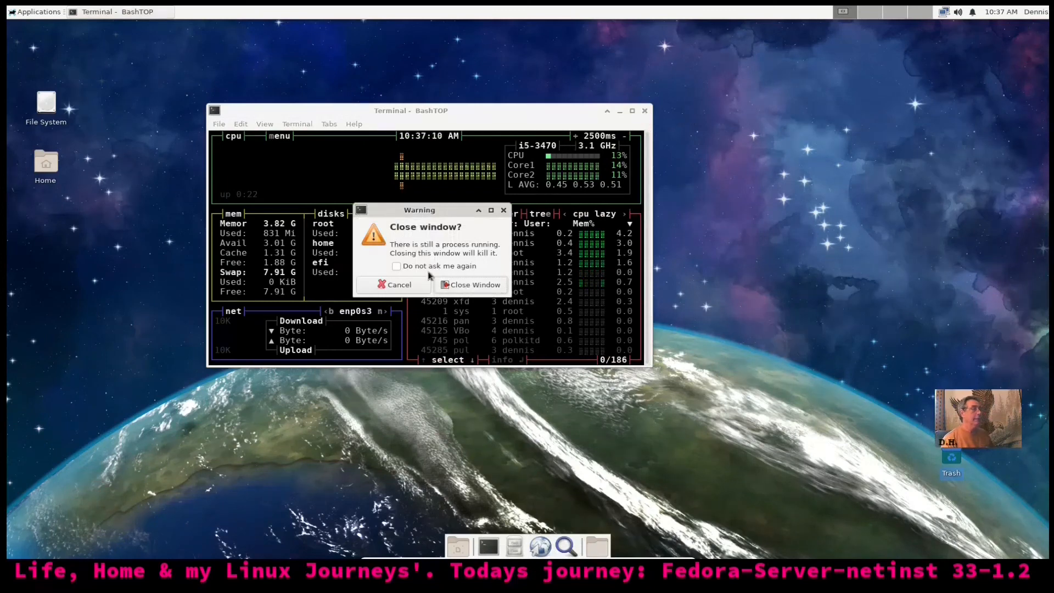
{"action": "left_click", "coordinate": [473, 285]}
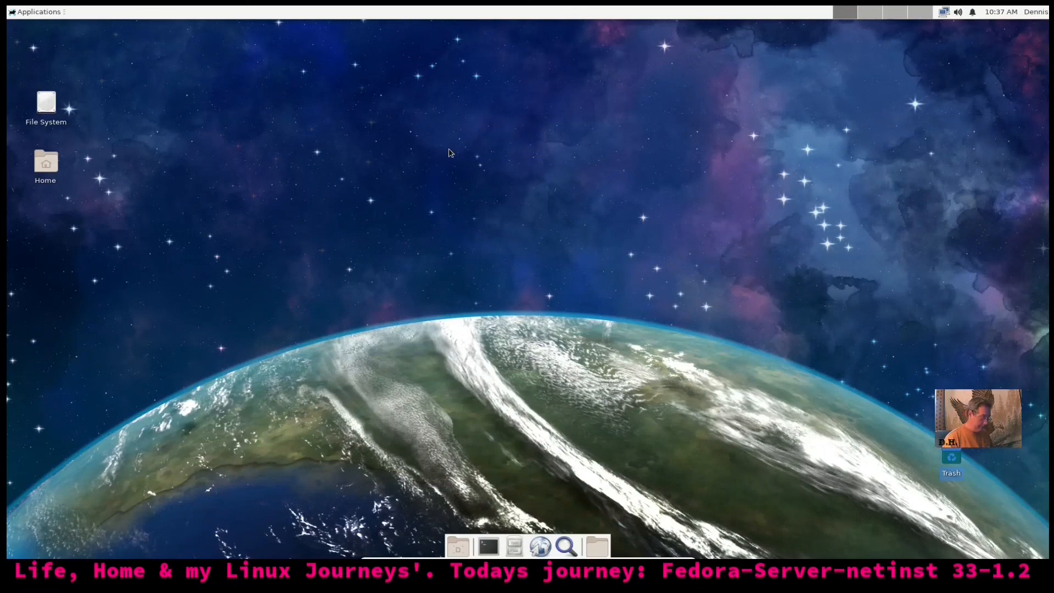
{"action": "key", "text": "Control_R+f"}
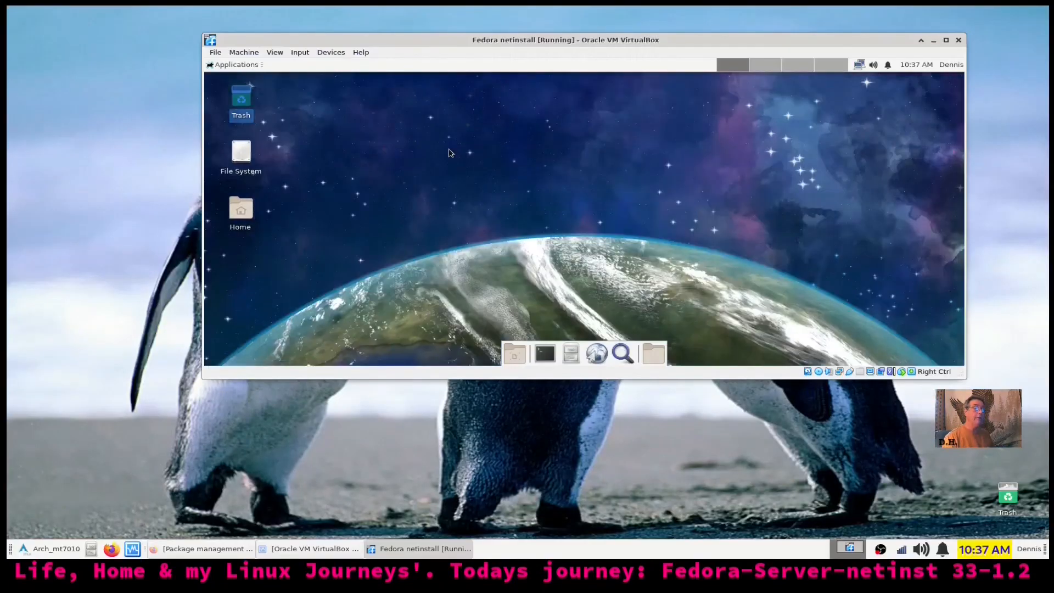